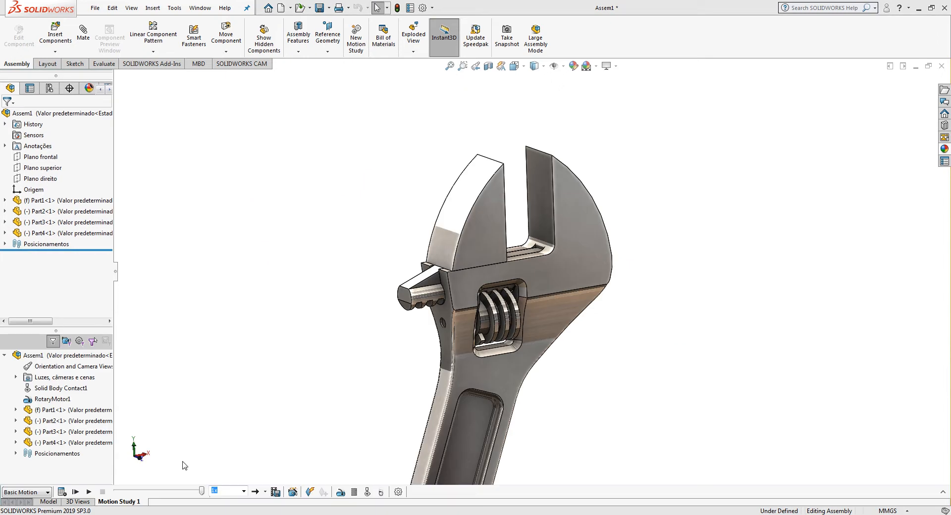
# Play the motion study of the adjustable wrench assembly.
pyautogui.click(87, 492)
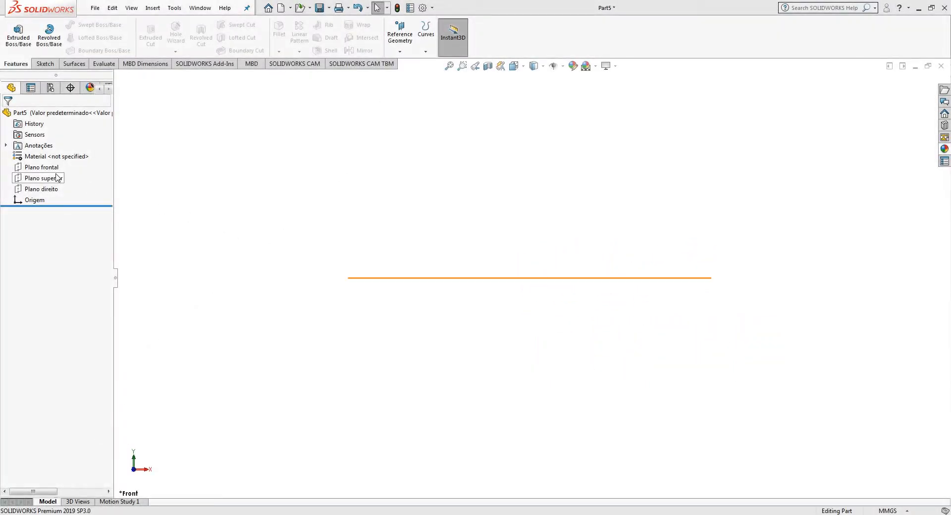
# On the front plane, sketch a horizontal line about 35 mm long from the origin and a vertical line about 21 mm up from its end.
pyautogui.click(42, 167)
pyautogui.click(51, 63)
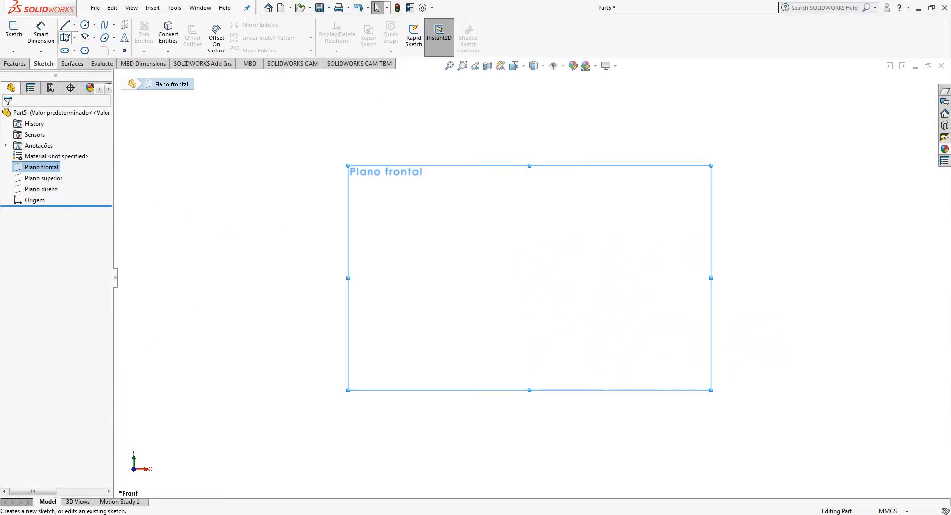
pyautogui.click(67, 24)
pyautogui.click(530, 278)
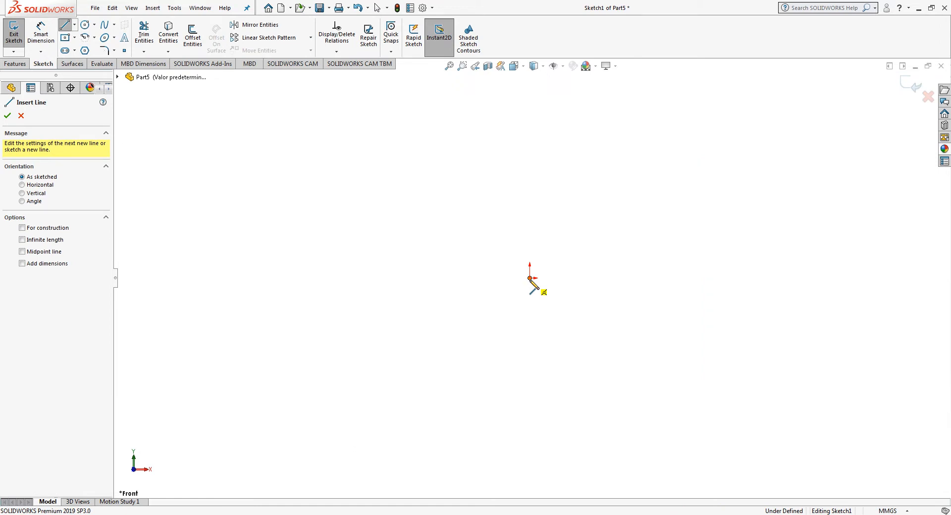
pyautogui.click(601, 278)
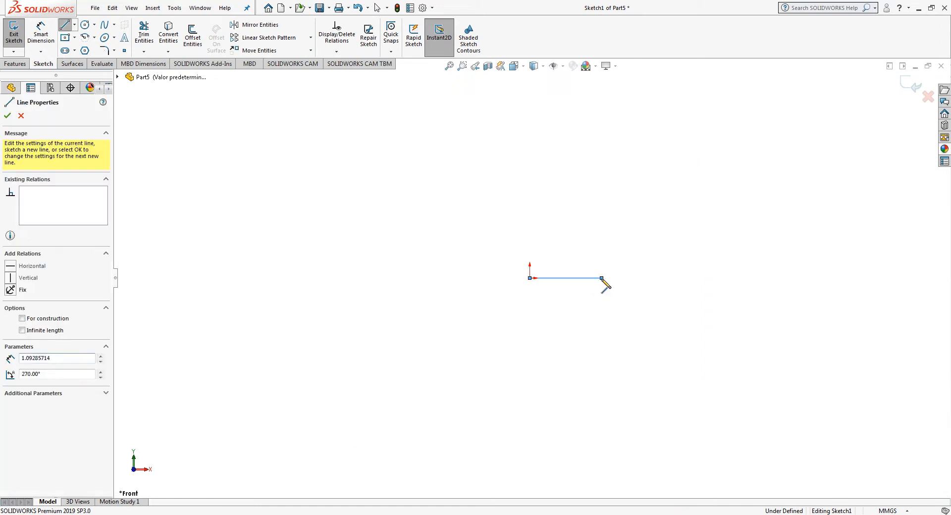
pyautogui.click(601, 234)
pyautogui.press('Escape')
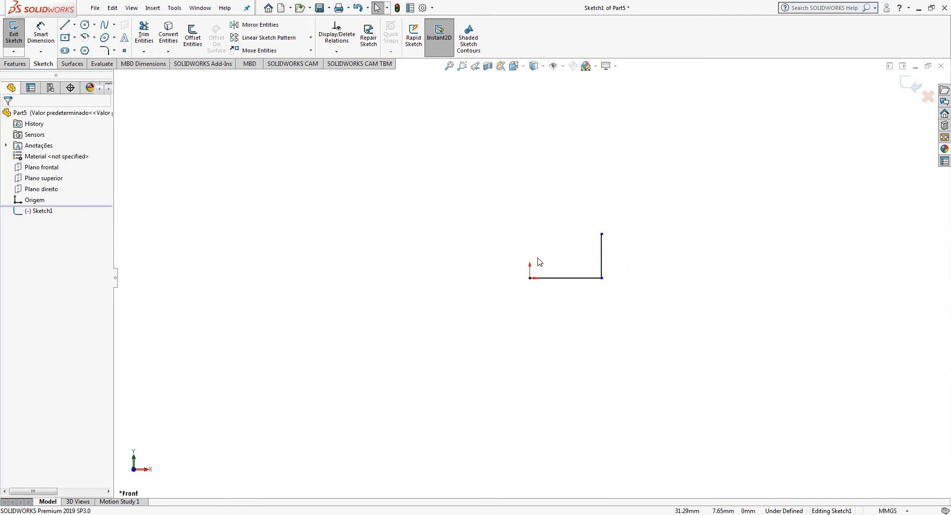
# Draw a centre-point arc centred below the horizontal line, starting at the vertical line's upper end and bulging outward and down.
pyautogui.click(84, 37)
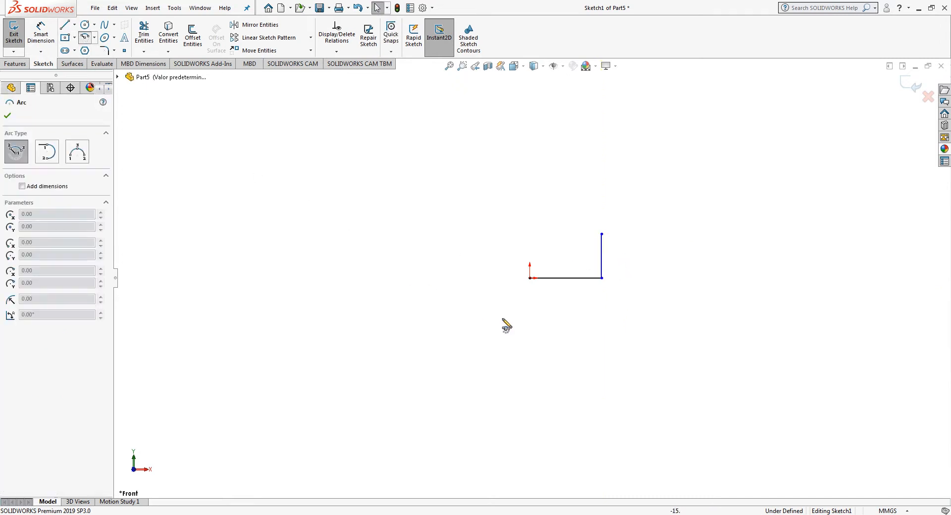
pyautogui.click(550, 295)
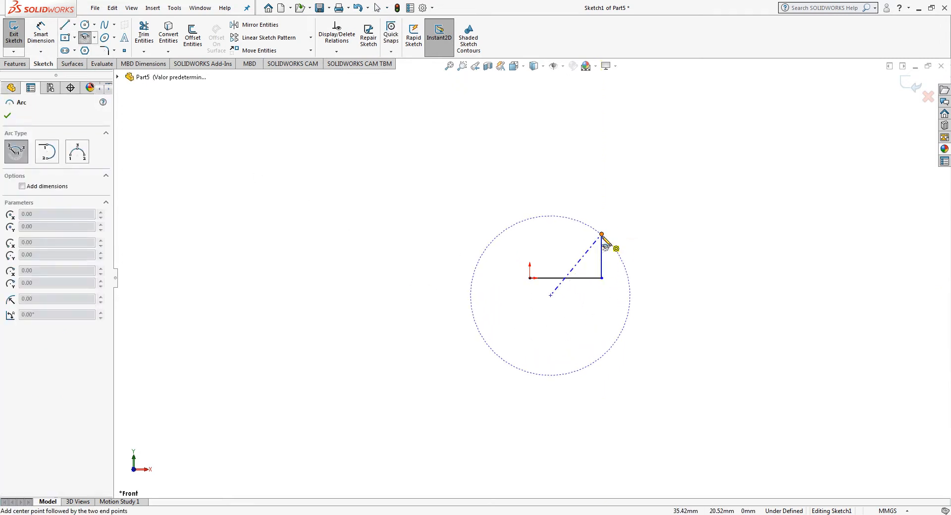
pyautogui.click(602, 234)
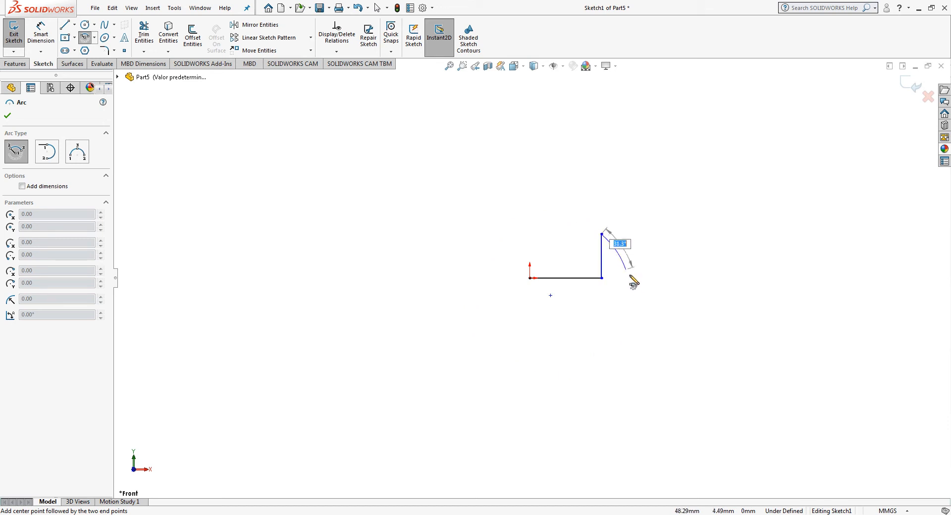
pyautogui.click(635, 326)
pyautogui.press('Escape')
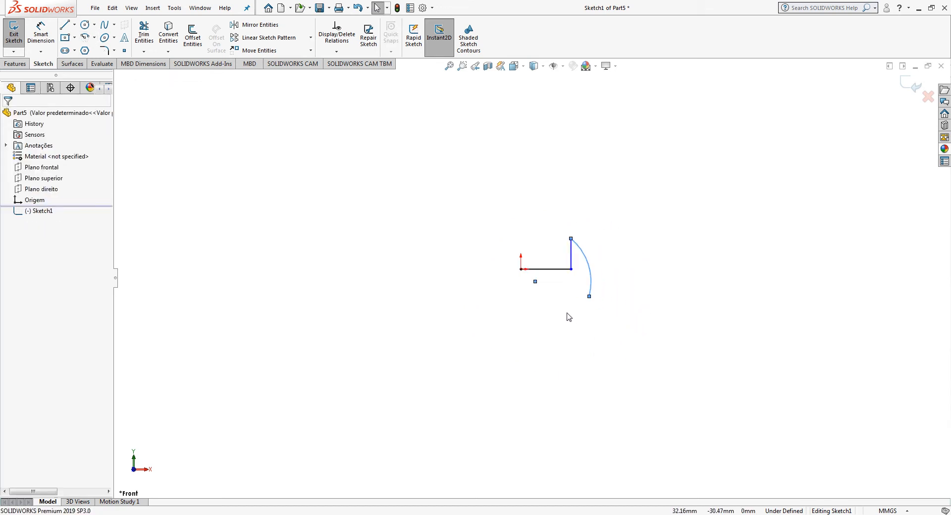
# Draw two connected lines from the arc's lower end: a short 45° diagonal inward, followed by a long, steep downward line for the handle.
pyautogui.click(67, 27)
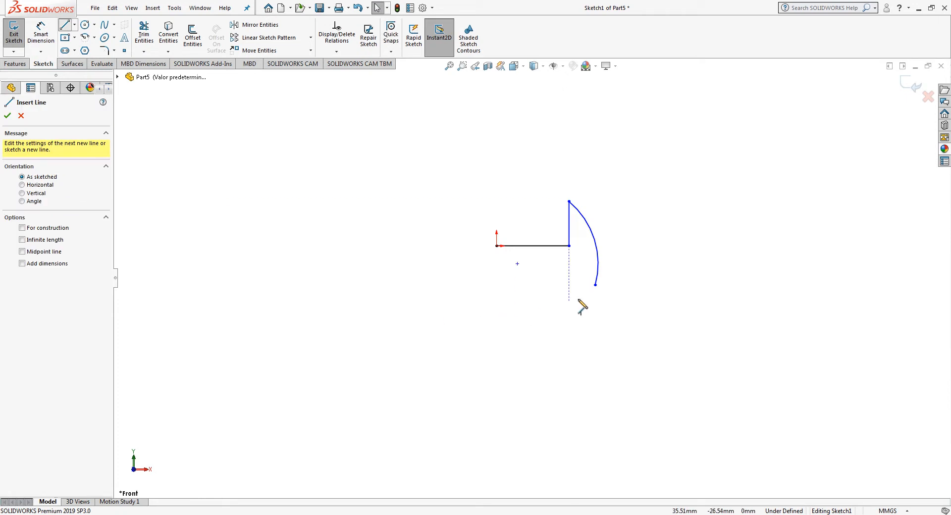
pyautogui.click(595, 285)
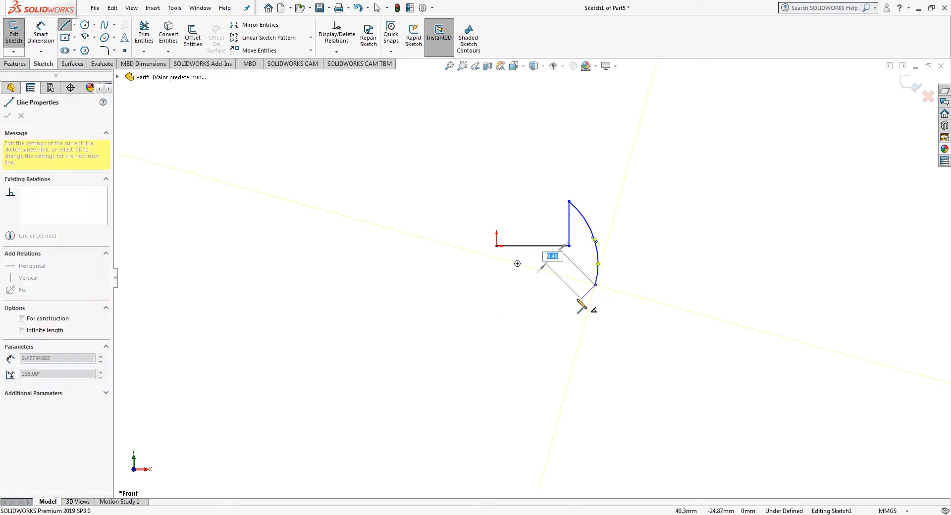
pyautogui.click(557, 322)
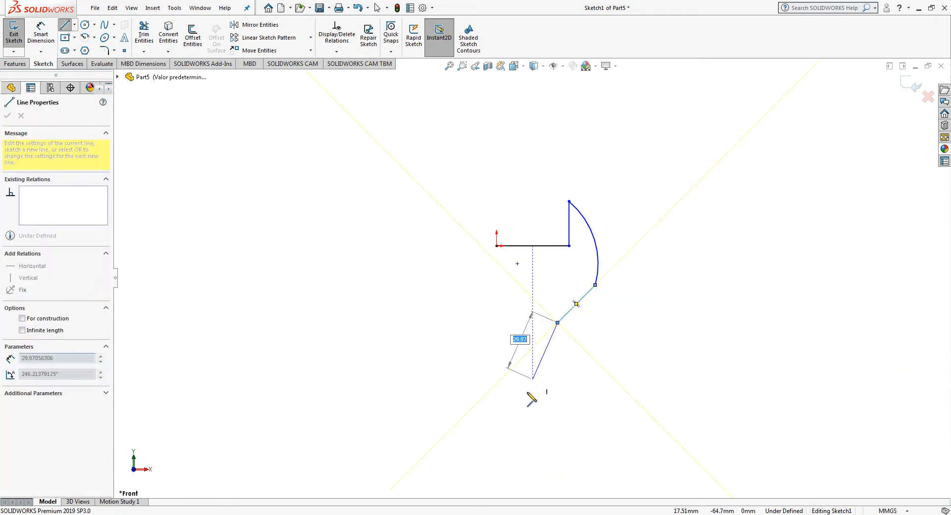
pyautogui.click(506, 468)
pyautogui.press('Escape')
# Dimension the horizontal line starting at the origin to 25 mm.
pyautogui.scroll(-1, 571, 261)
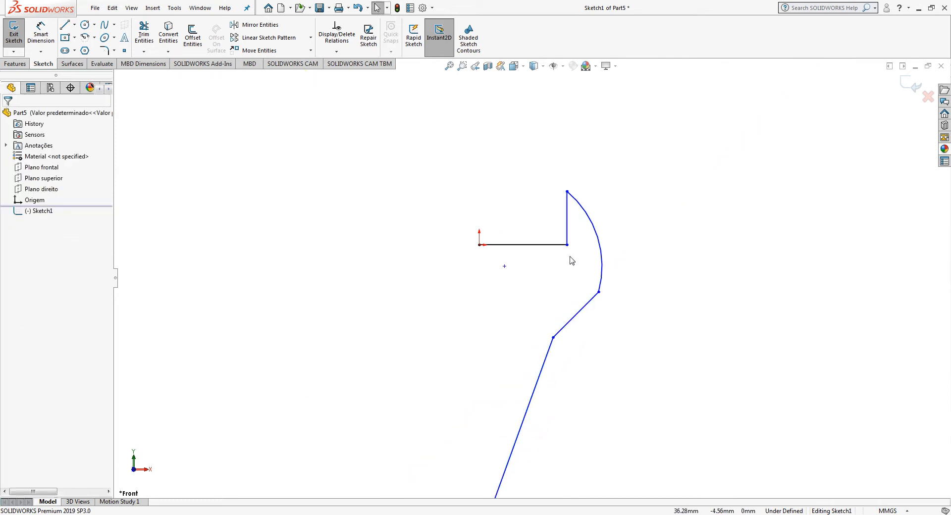
pyautogui.scroll(-2, 572, 261)
pyautogui.click(41, 34)
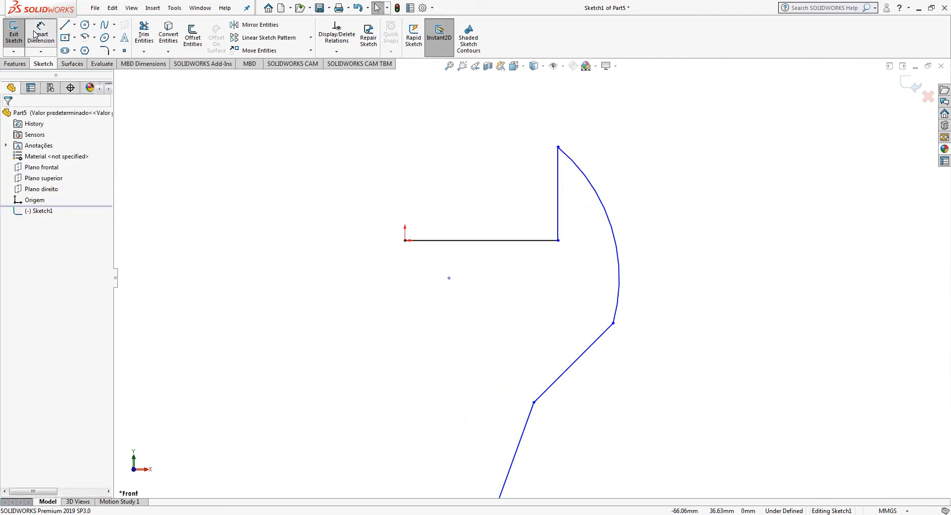
pyautogui.click(442, 241)
pyautogui.click(465, 216)
pyautogui.write('25')
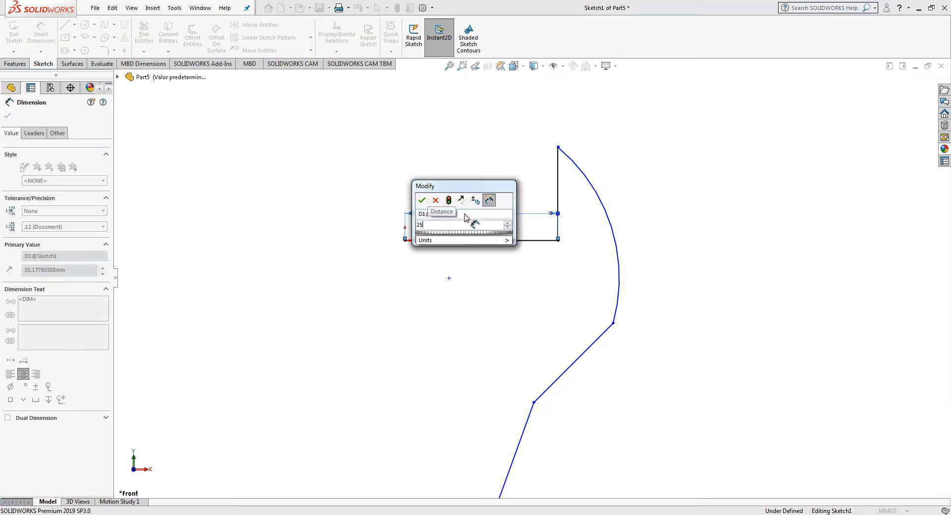
pyautogui.press('Return')
# Dimension the vertical line to a height of 20 mm.
pyautogui.click(558, 190)
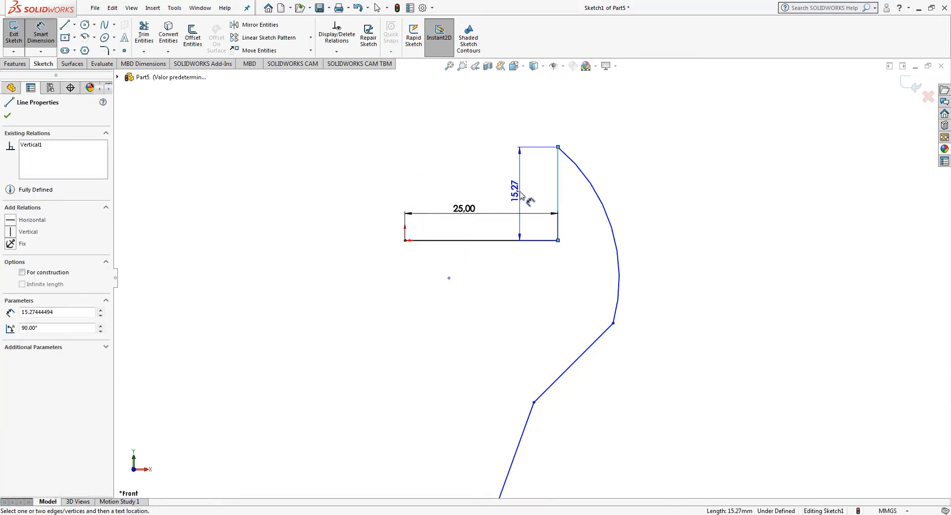
pyautogui.click(522, 192)
pyautogui.write('20')
pyautogui.press('Return')
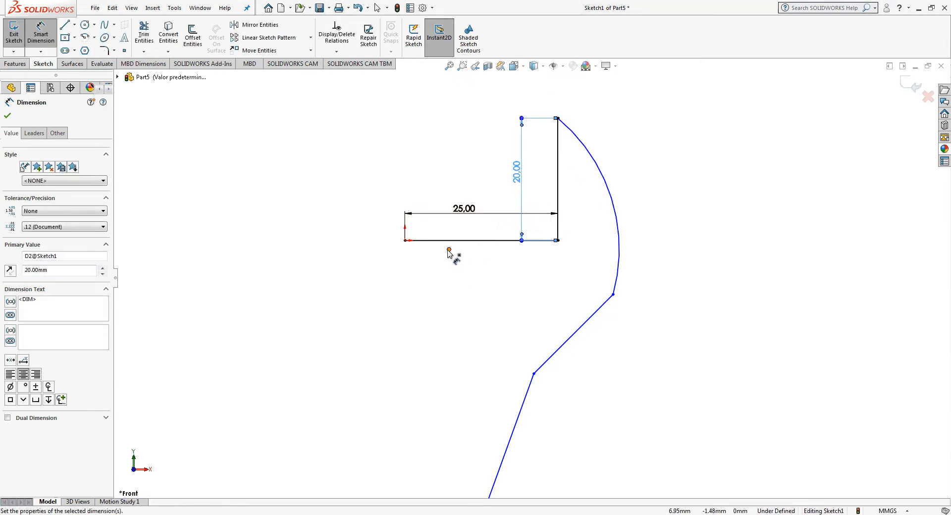
pyautogui.press('Escape')
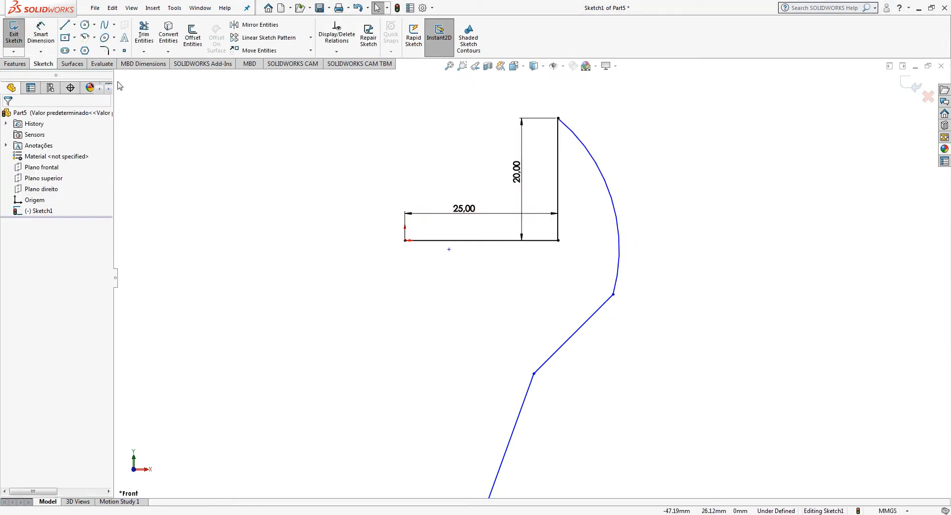
# Dimension the arc's centre point 6 mm vertically below the origin.
pyautogui.click(40, 34)
pyautogui.click(449, 249)
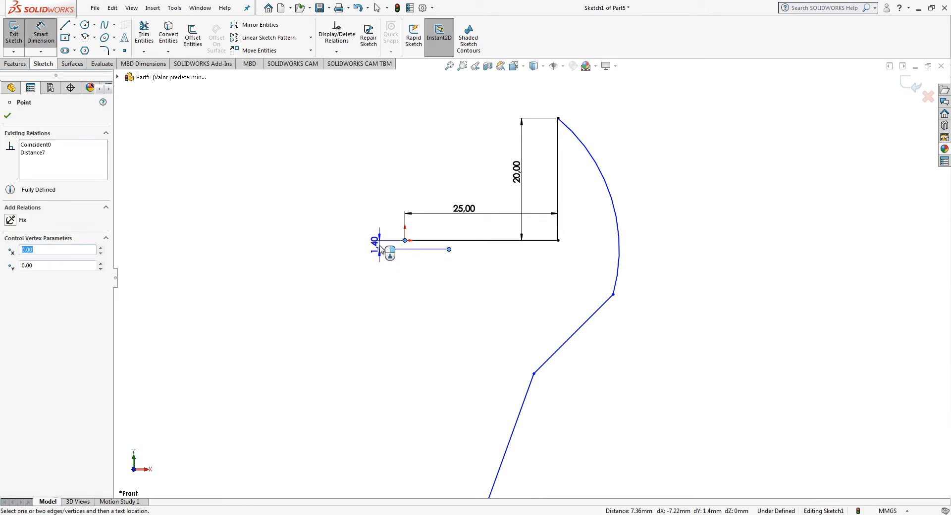
pyautogui.click(381, 249)
pyautogui.write('6')
pyautogui.press('Return')
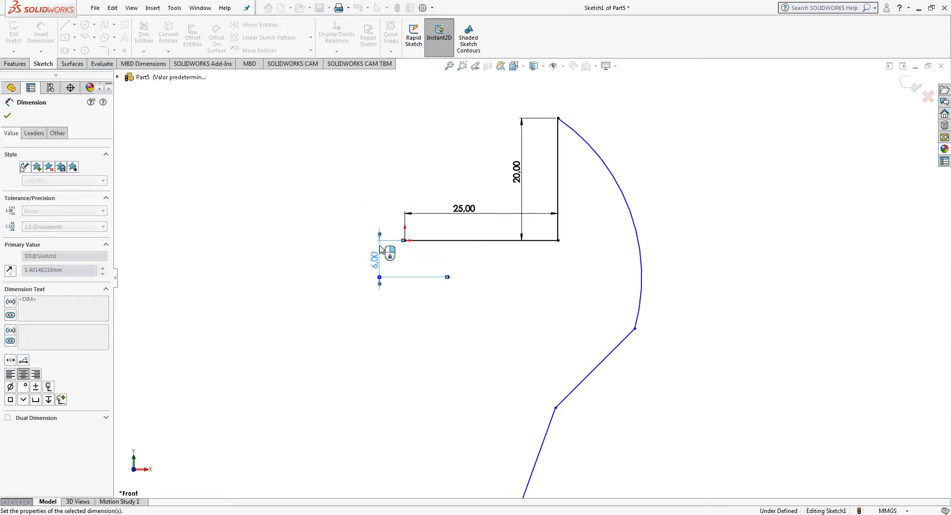
pyautogui.press('Escape')
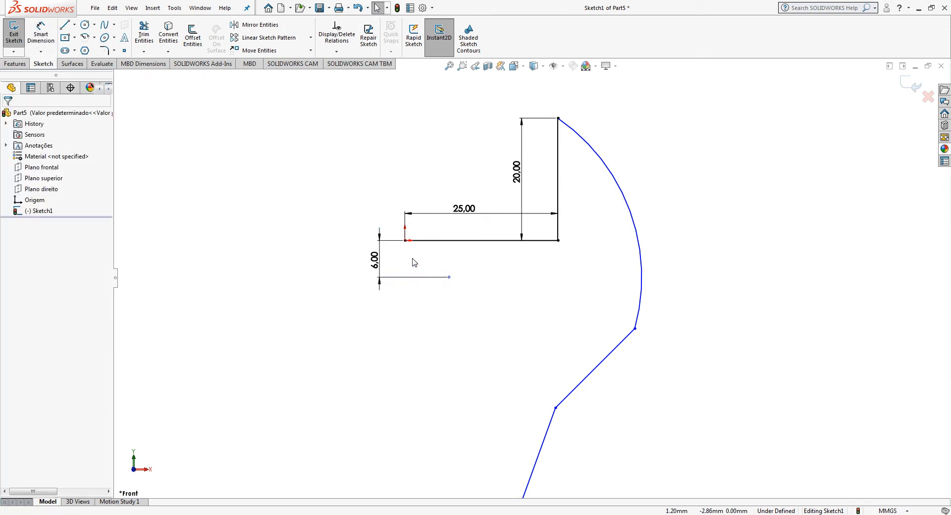
# Dimension the horizontal distance between the origin and the arc's centre point to 6 mm.
pyautogui.press('d')
pyautogui.click(405, 240)
pyautogui.click(448, 276)
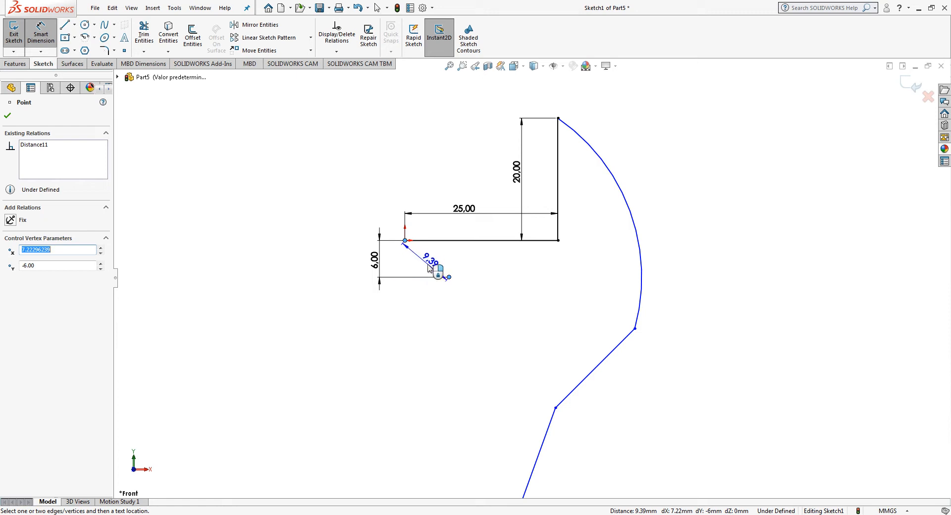
pyautogui.click(433, 304)
pyautogui.press('Return')
pyautogui.press('Escape')
# Dimension the angle between the short diagonal line and the horizontal line to 40°.
pyautogui.scroll(3, 506, 347)
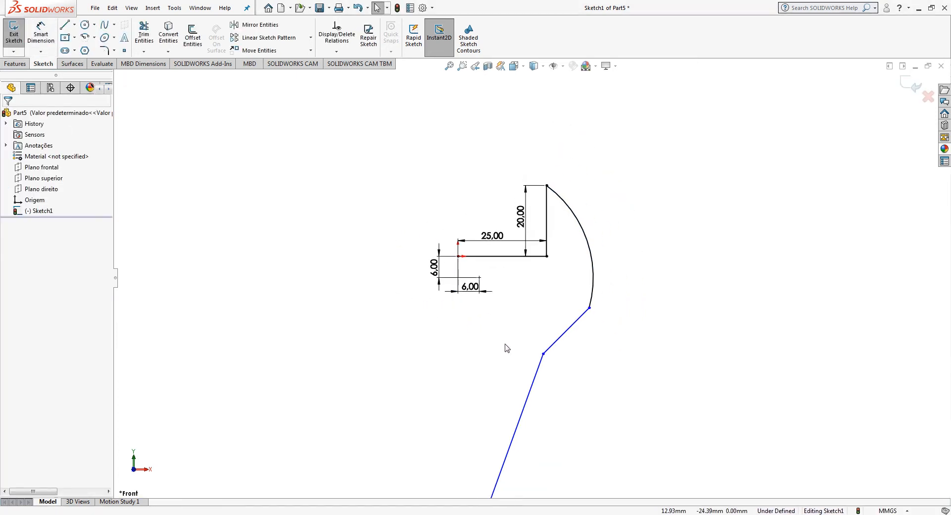
pyautogui.scroll(-3, 564, 342)
pyautogui.scroll(2, 600, 272)
pyautogui.scroll(-1, 600, 269)
pyautogui.scroll(2, 604, 238)
pyautogui.scroll(-1, 603, 208)
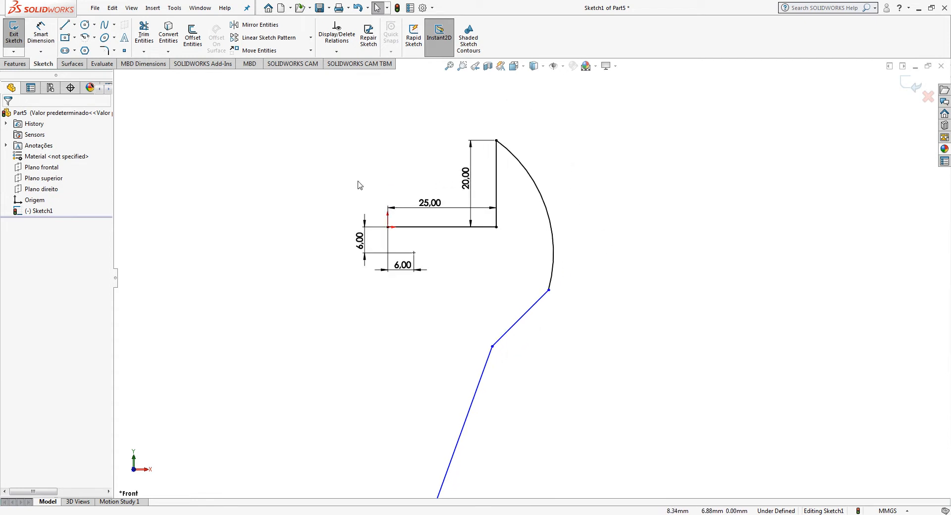
pyautogui.click(40, 33)
pyautogui.click(535, 307)
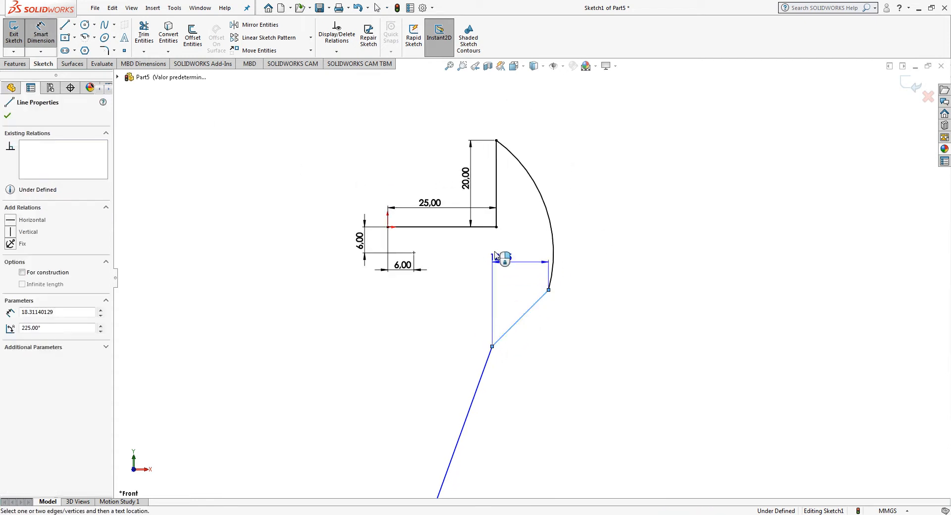
pyautogui.click(482, 227)
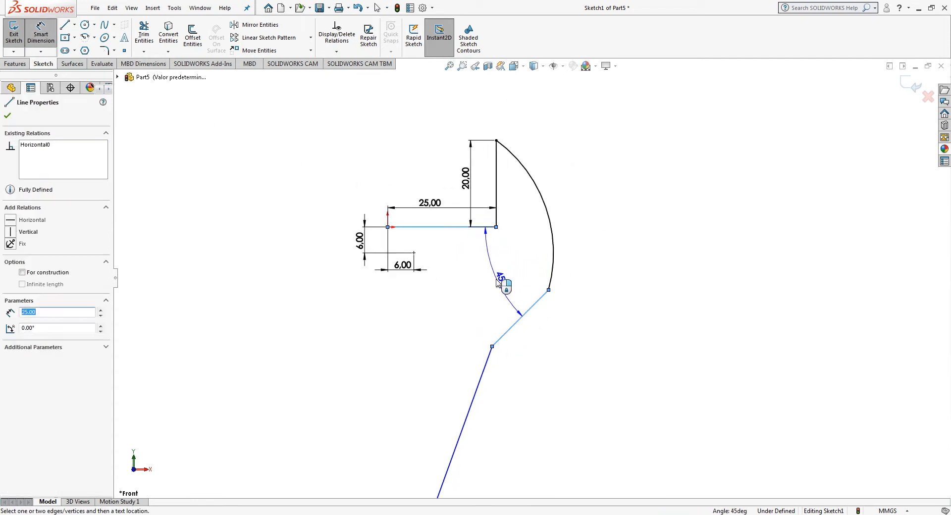
pyautogui.click(499, 281)
pyautogui.write('40')
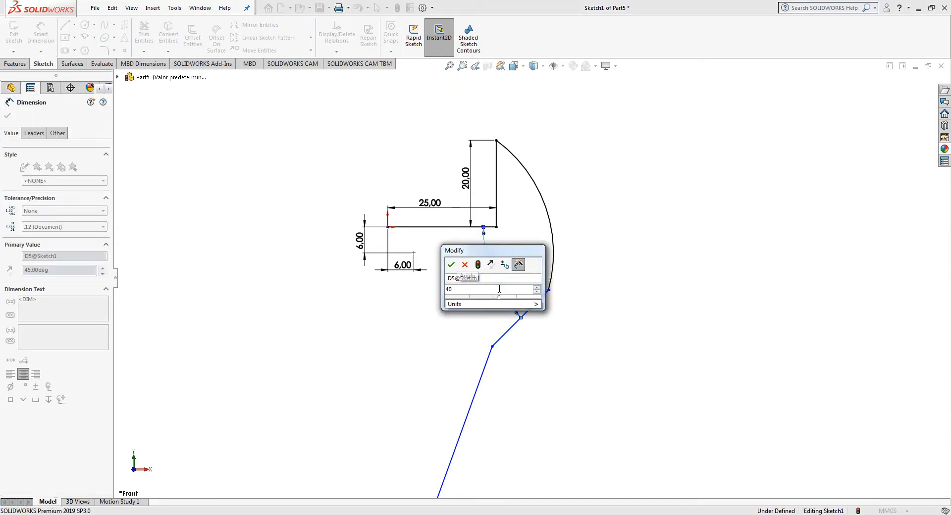
pyautogui.press('Return')
pyautogui.press('Escape')
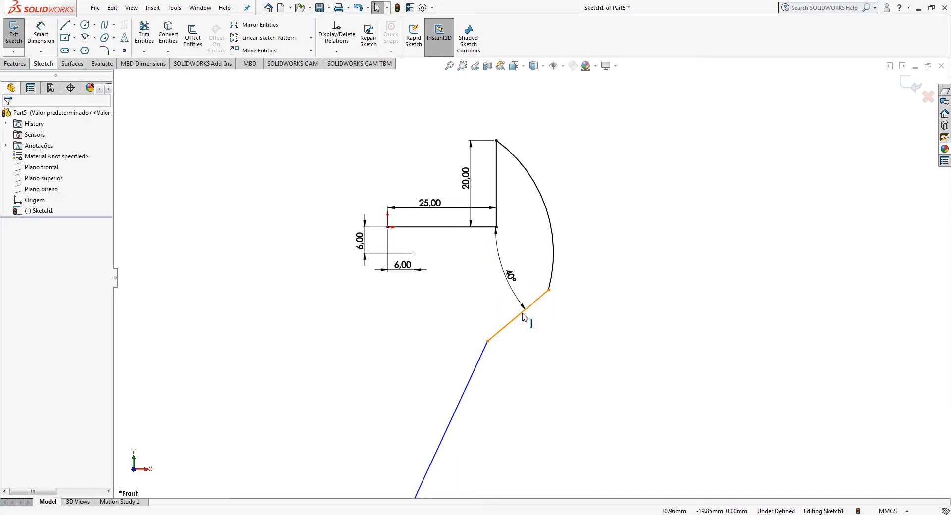
# Dimension the horizontal distance from the origin to the corner joining the diagonal and handle lines to 18 mm.
pyautogui.click(40, 35)
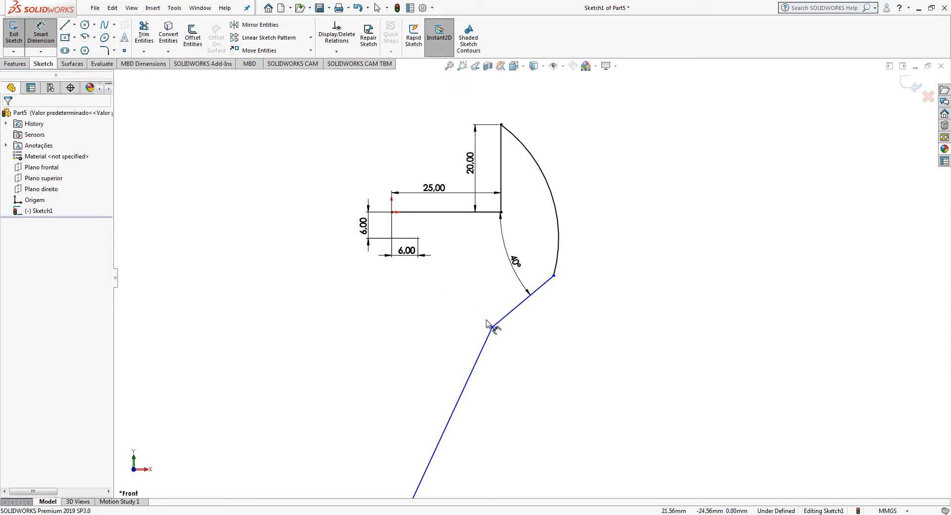
pyautogui.click(491, 328)
pyautogui.click(391, 212)
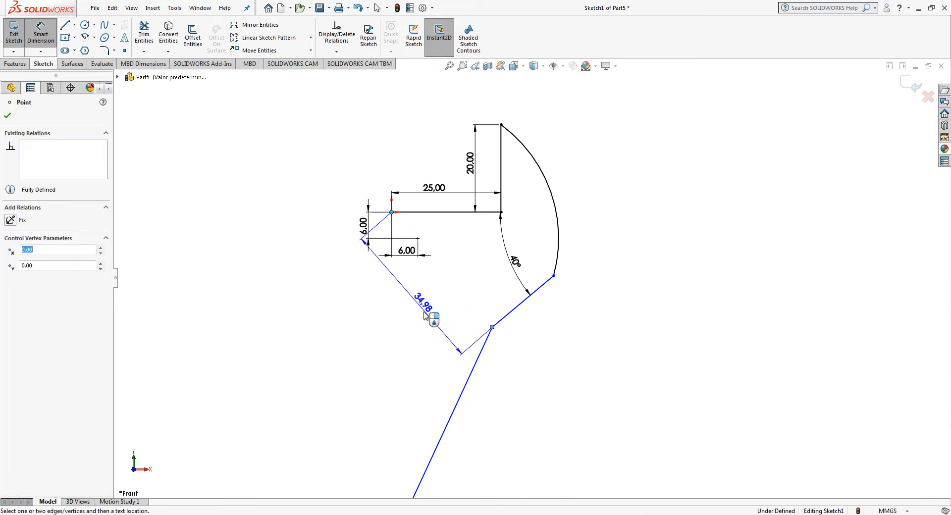
pyautogui.click(446, 343)
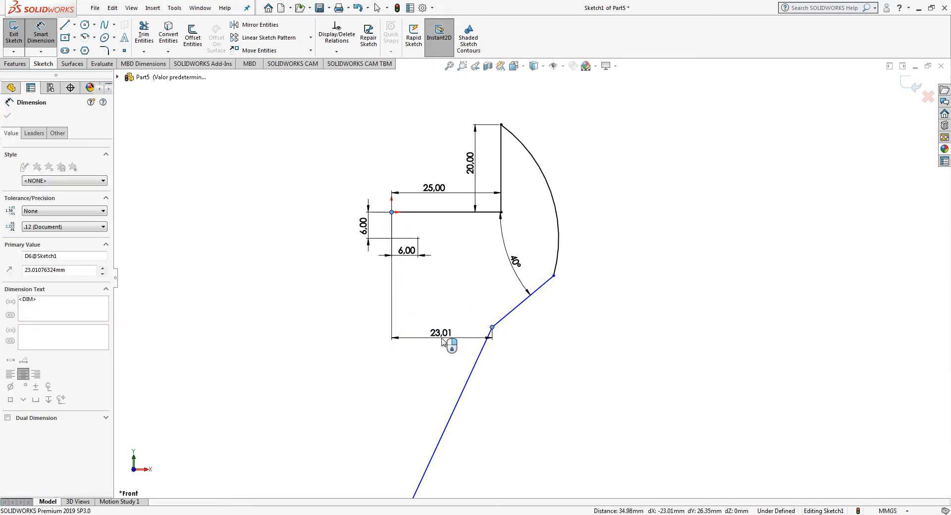
pyautogui.write('18')
pyautogui.press('Return')
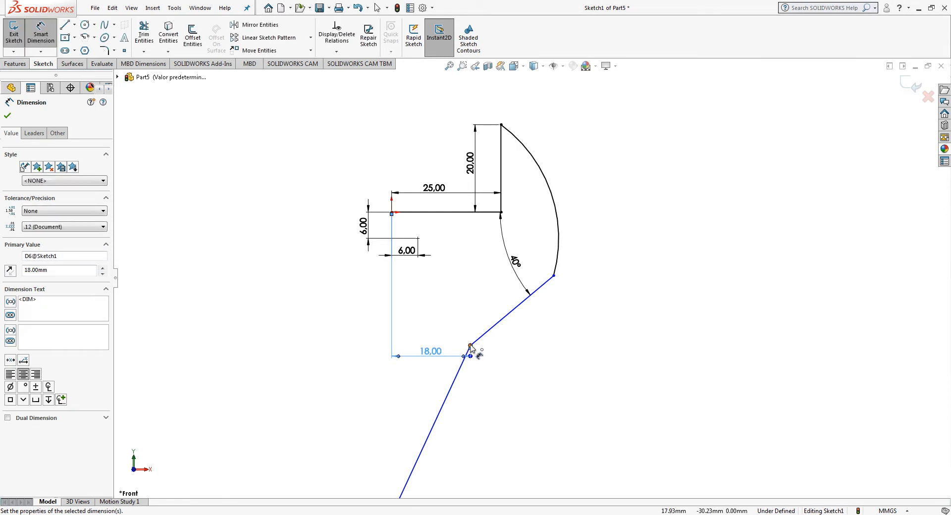
# Dimension the vertical distance from the horizontal line to the diagonal's lower end to 25 mm.
pyautogui.click(470, 345)
pyautogui.click(457, 213)
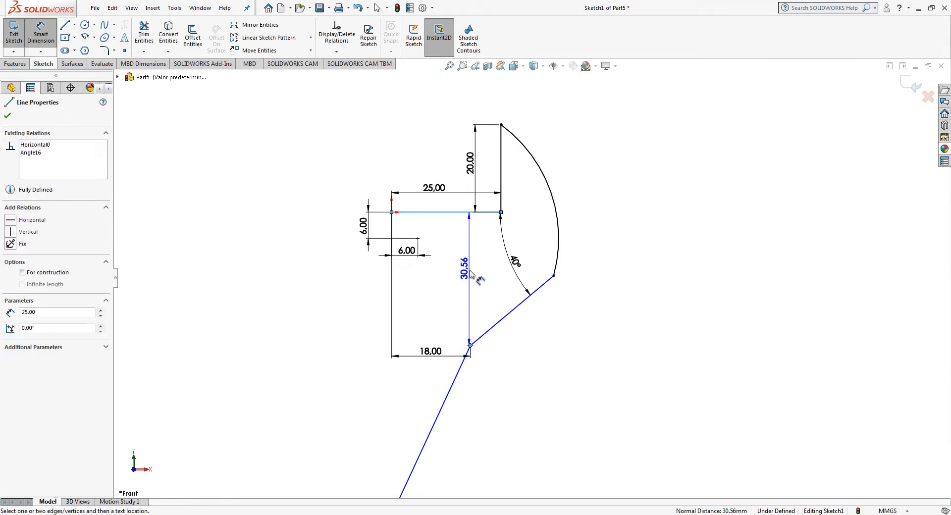
pyautogui.click(488, 280)
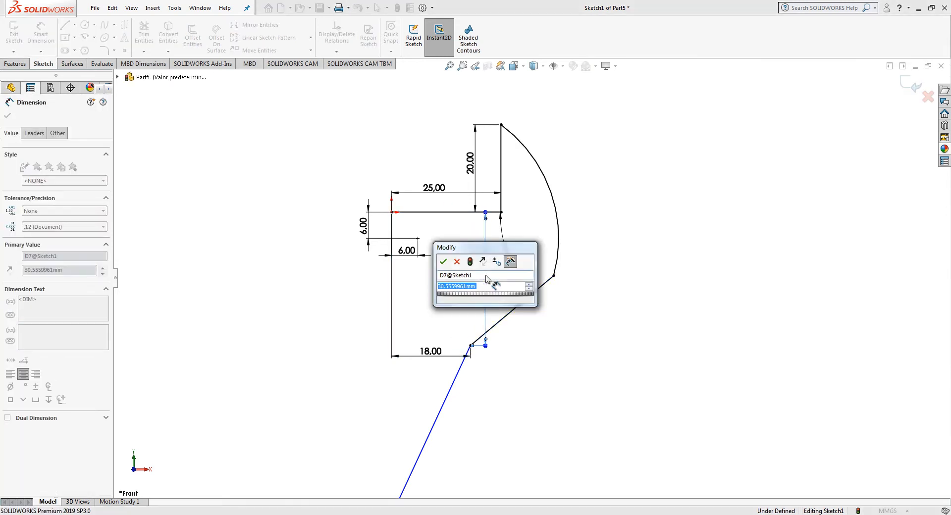
pyautogui.press('Return')
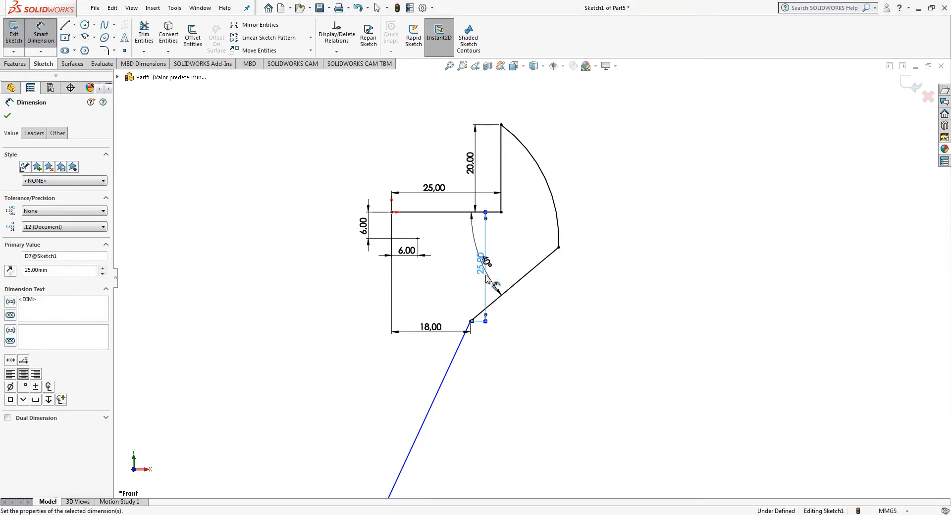
# Reposition the 25 mm vertical dimension and the 40° angle dimension inside the profile so they sit apart.
pyautogui.press('Escape')
pyautogui.moveTo(488, 265); pyautogui.dragTo(506, 255)
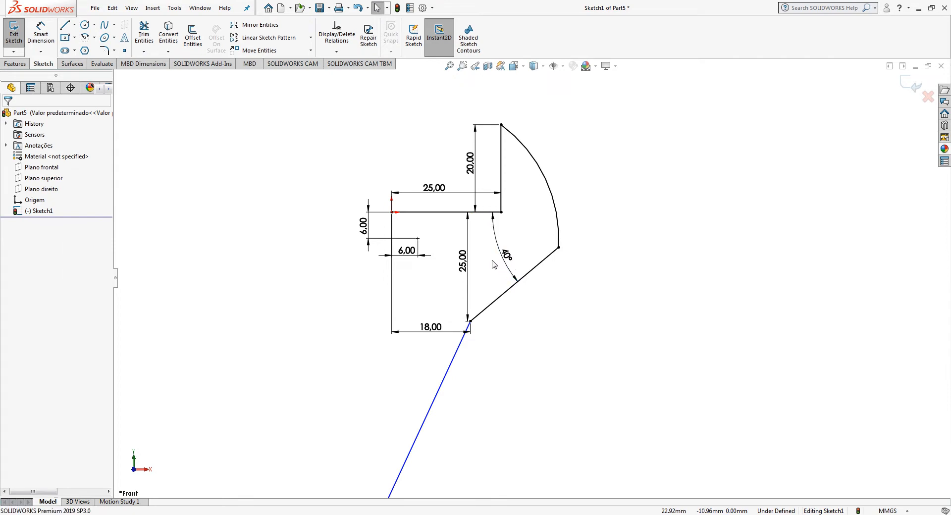
# Fillet the corner between the arc and short diagonal with a 10 mm radius, and the diagonal-to-handle corner with 15 mm.
pyautogui.click(104, 51)
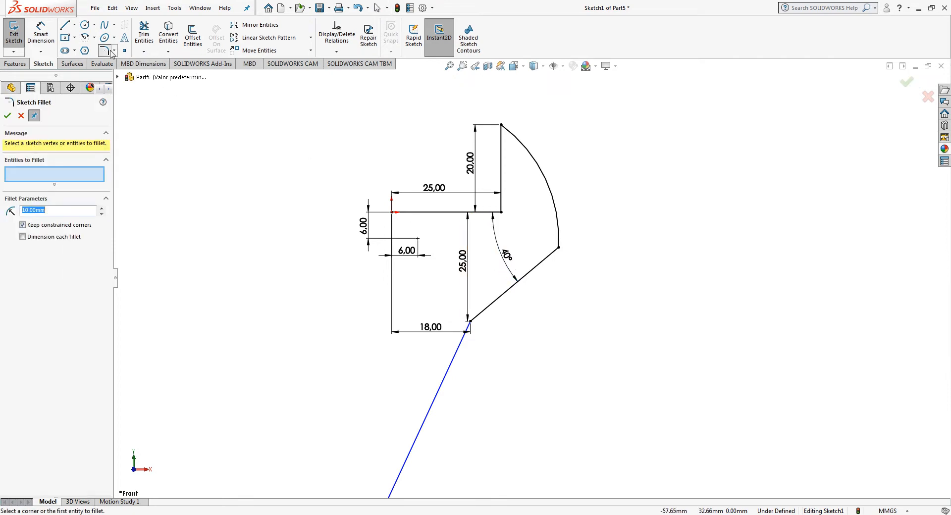
pyautogui.click(557, 249)
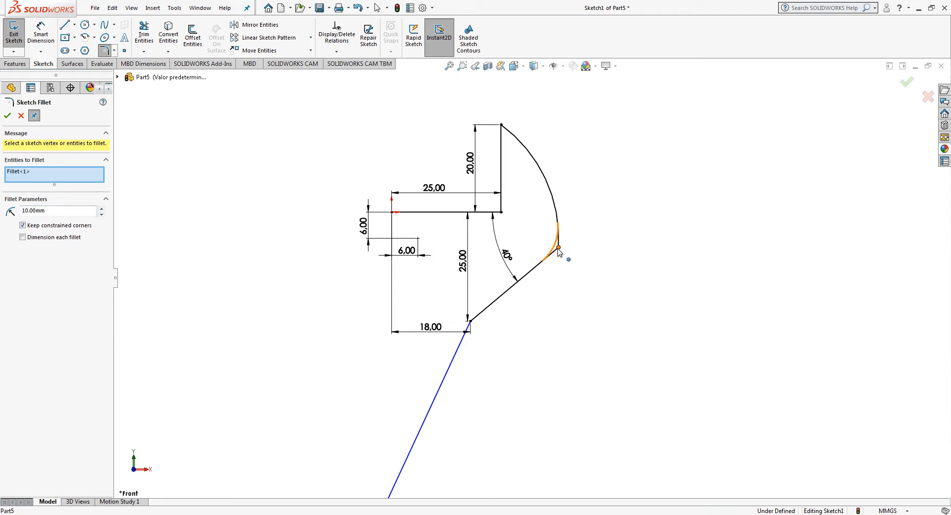
pyautogui.click(8, 117)
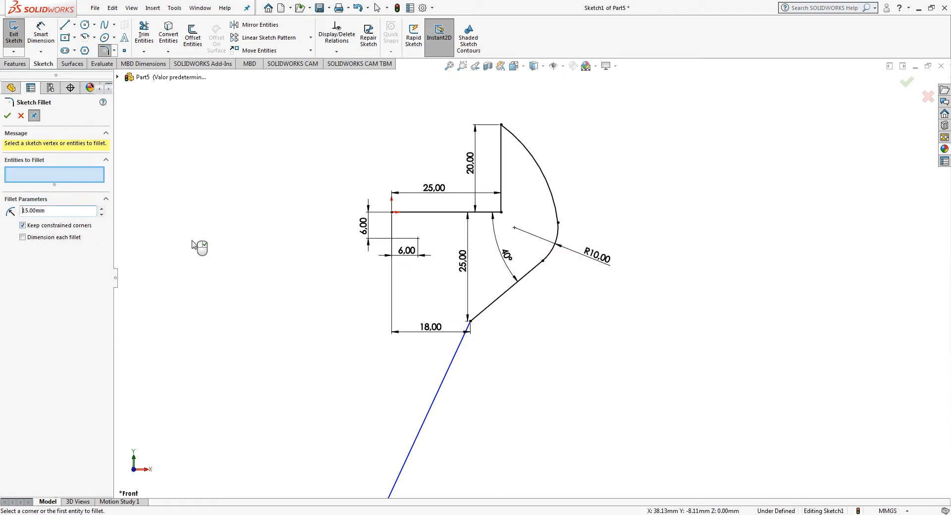
pyautogui.click(470, 322)
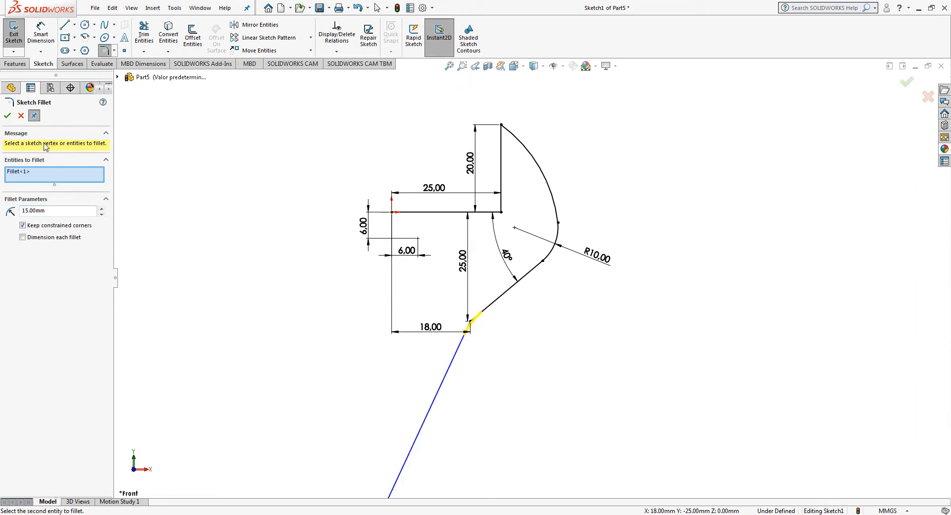
pyautogui.click(8, 117)
# Dimension the angle between the handle line and the short diagonal line to 150°.
pyautogui.press('z')
pyautogui.press('d')
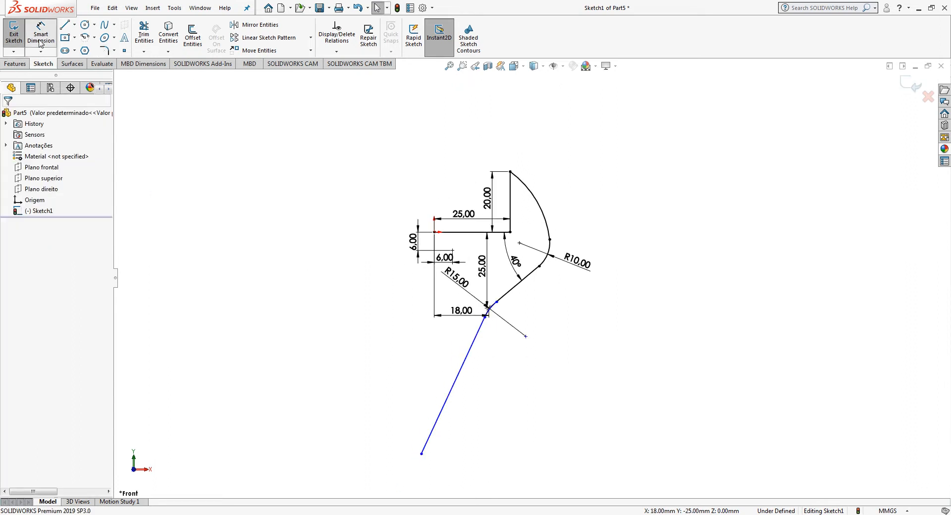
pyautogui.click(480, 336)
pyautogui.click(507, 292)
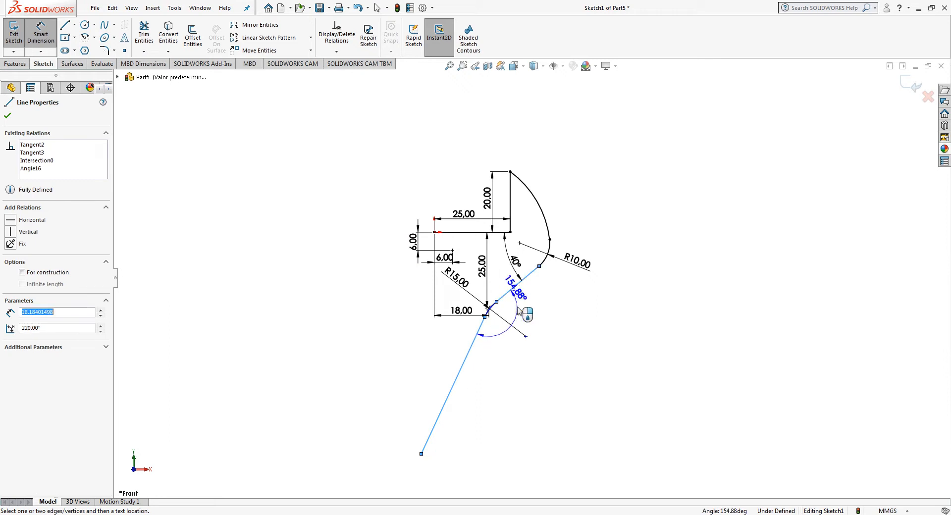
pyautogui.click(525, 320)
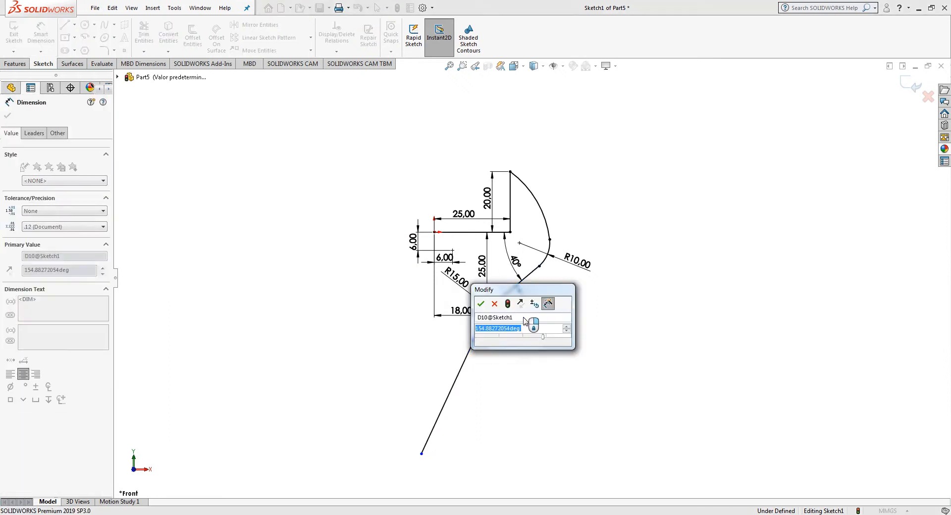
pyautogui.write('150')
pyautogui.press('Return')
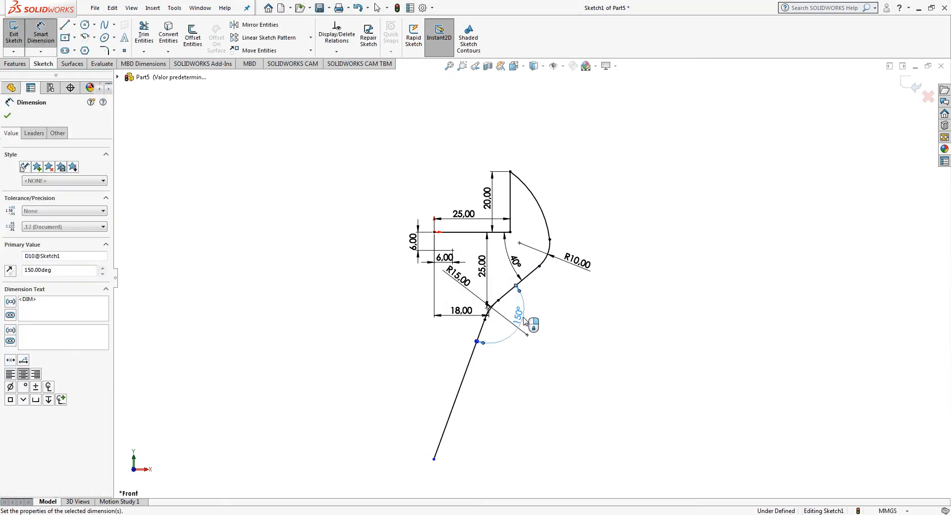
# Dimension the vertical distance from the origin to the lower end of the handle line to 120 mm.
pyautogui.click(433, 459)
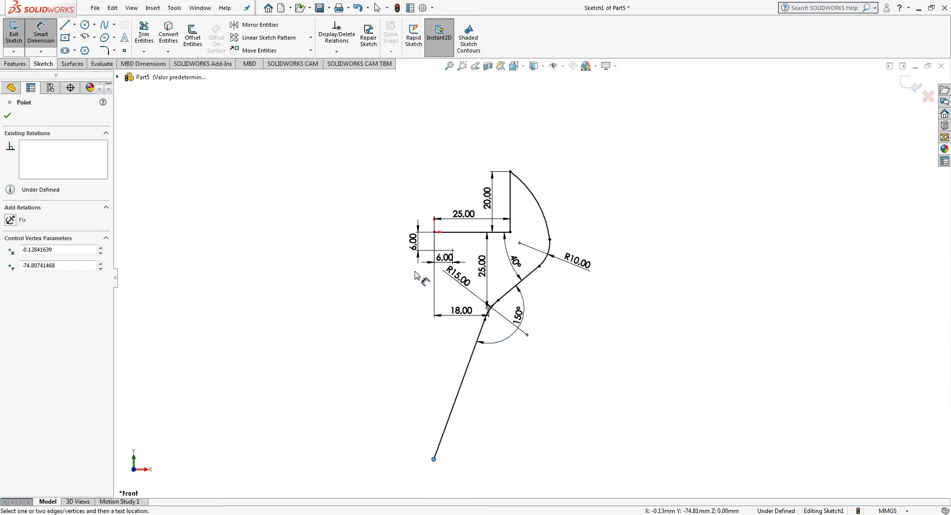
pyautogui.click(434, 232)
pyautogui.click(374, 297)
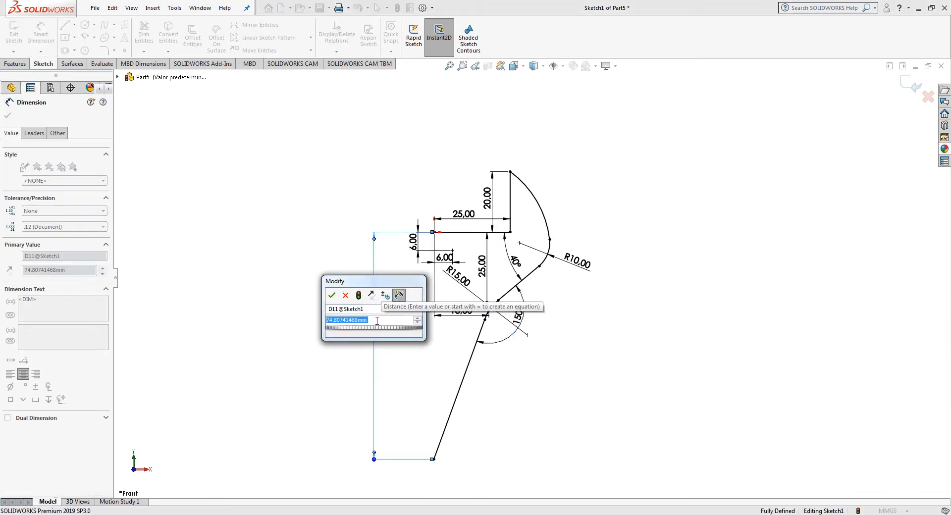
pyautogui.write('120')
pyautogui.press('Return')
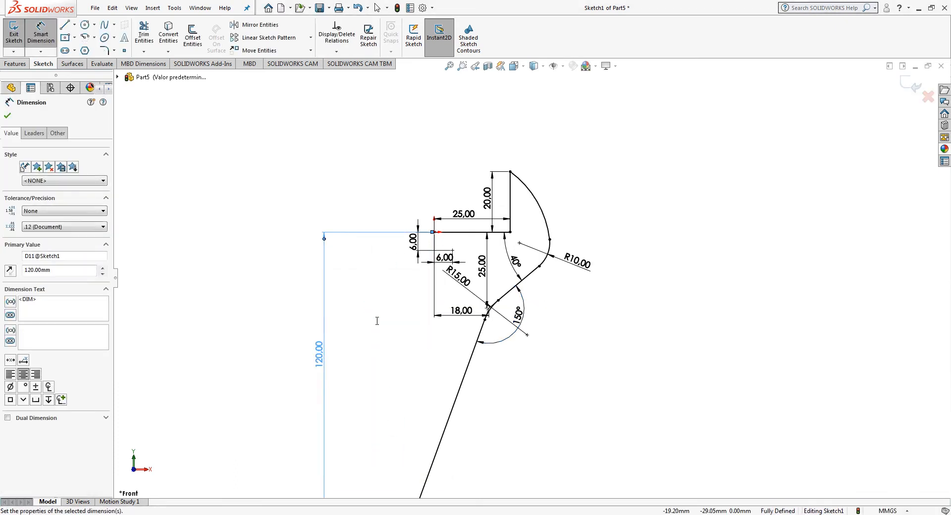
pyautogui.click(402, 362)
# Draw a construction line about 17.5 mm long from the handle line's lower end, perpendicular to the handle line and heading left.
pyautogui.scroll(3, 402, 362)
pyautogui.scroll(-6, 523, 396)
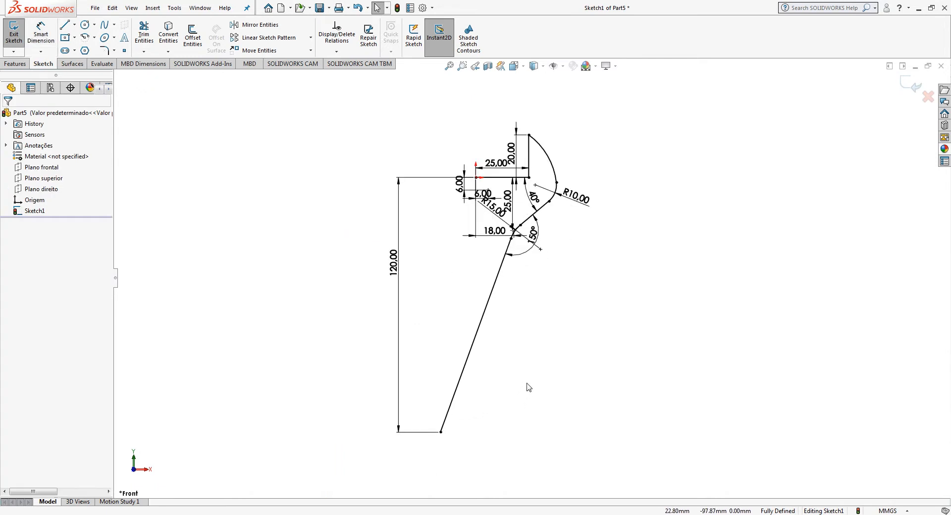
pyautogui.click(74, 25)
pyautogui.click(89, 47)
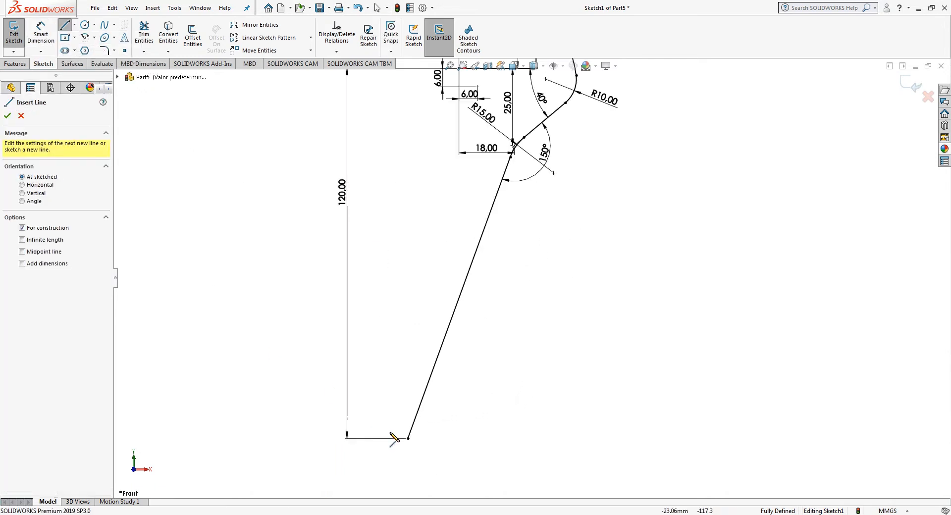
pyautogui.click(408, 439)
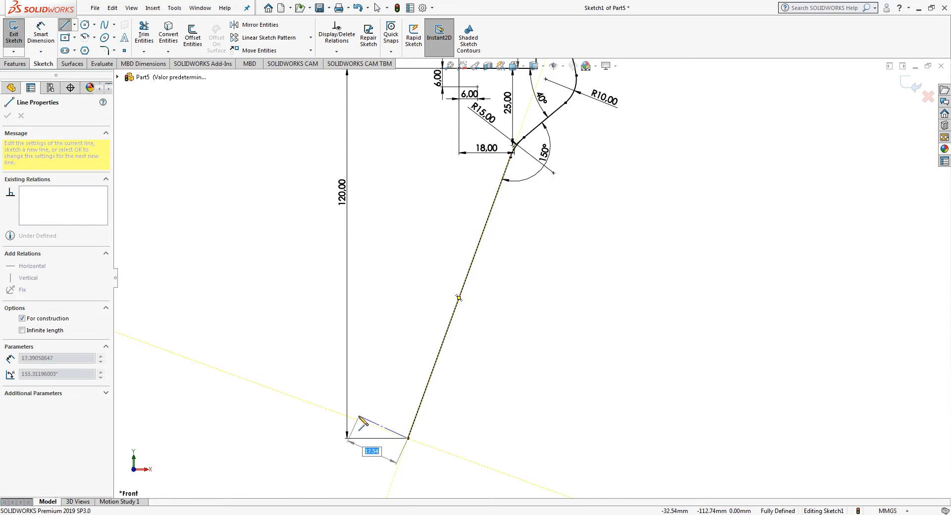
pyautogui.click(357, 420)
pyautogui.press('Escape')
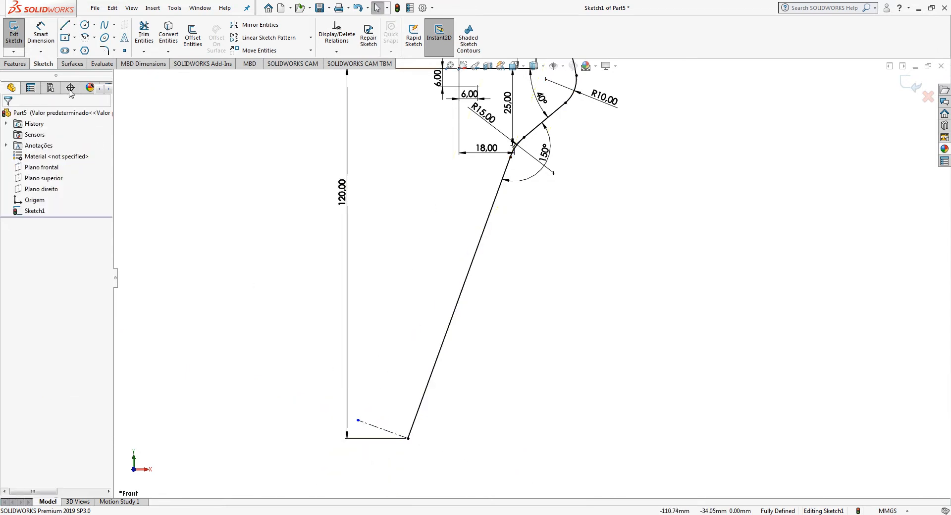
# Draw a solid line from the construction line's free end upward alongside the handle line, ending near the height of the R15 fillet.
pyautogui.click(64, 25)
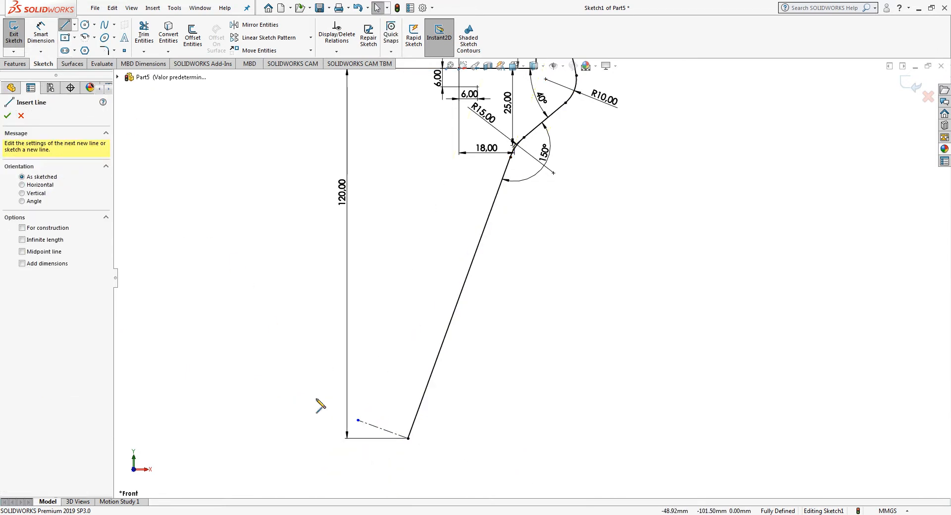
pyautogui.click(358, 420)
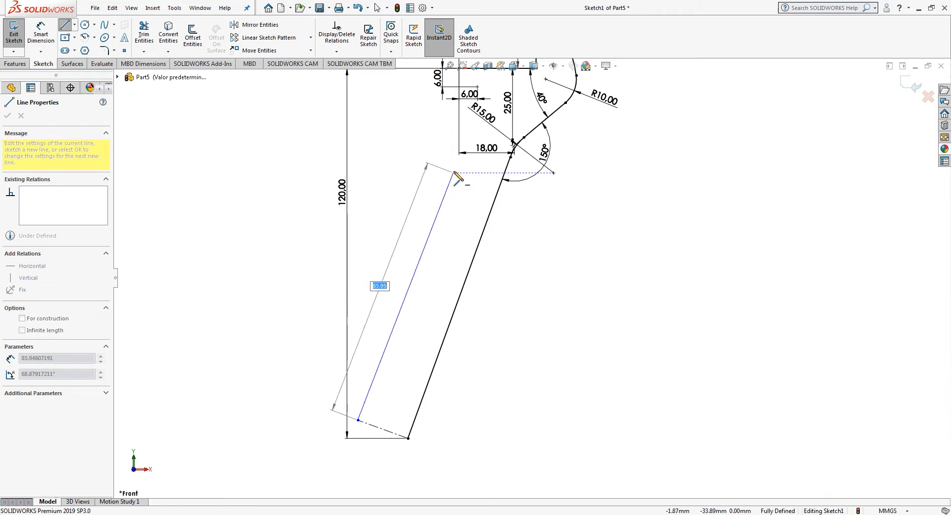
pyautogui.click(441, 149)
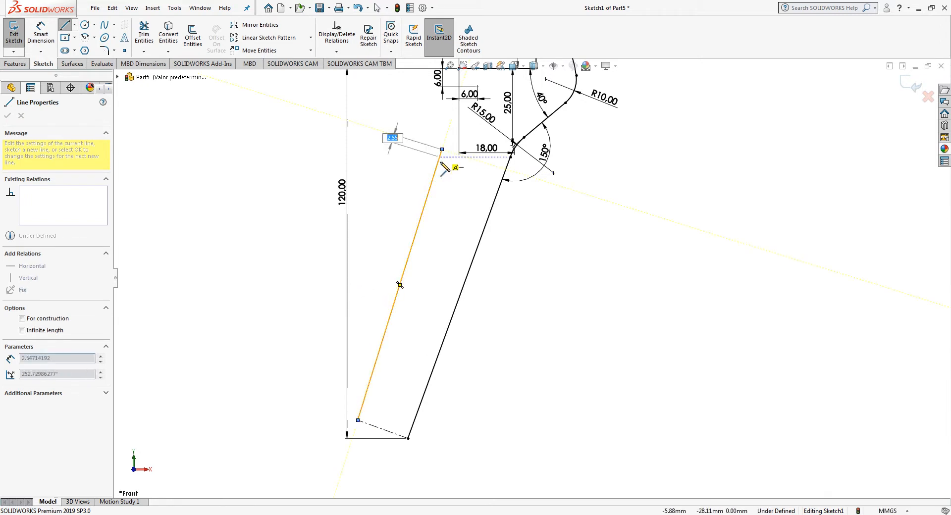
pyautogui.press('Escape')
# Draw a slanted line about 20 mm long from the origin downward and slightly to the right.
pyautogui.scroll(-4, 409, 181)
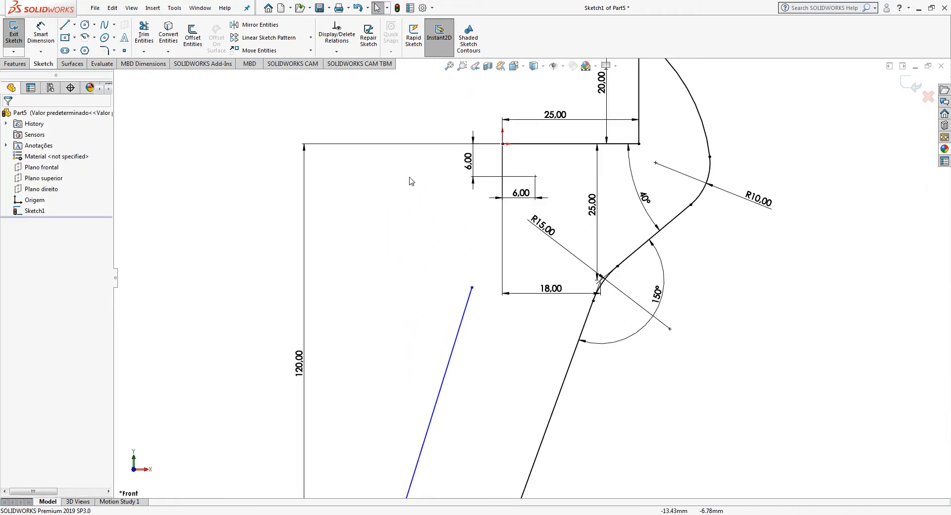
pyautogui.click(65, 24)
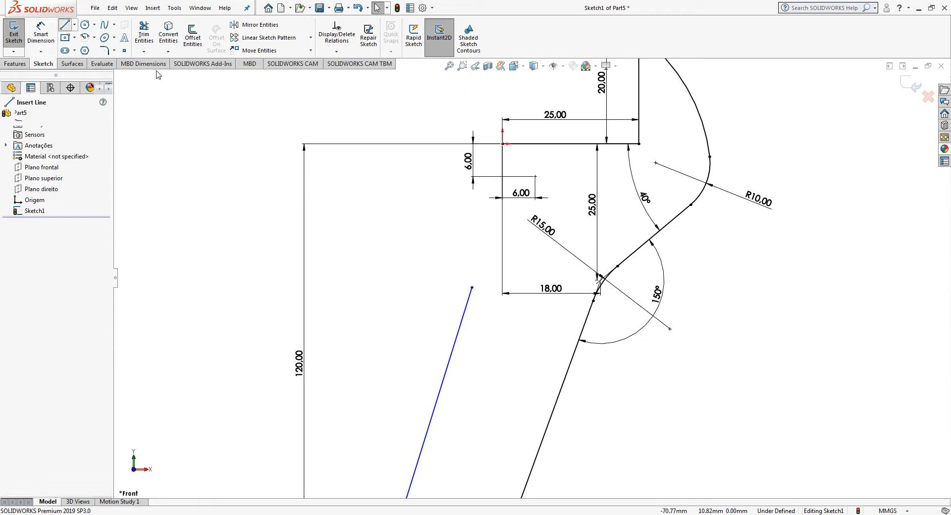
pyautogui.click(503, 144)
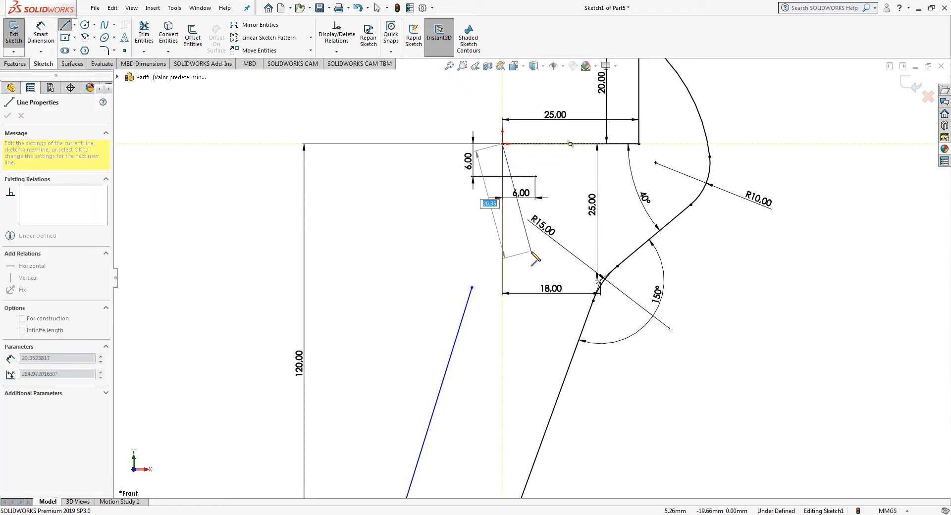
pyautogui.click(530, 255)
pyautogui.press('Escape')
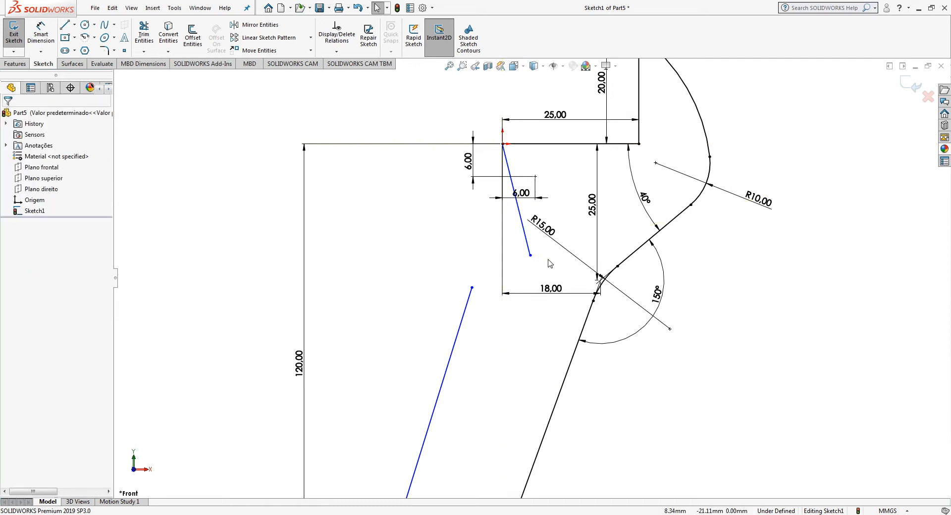
# Add a parallel relation between the two long handle lines.
pyautogui.scroll(5, 549, 263)
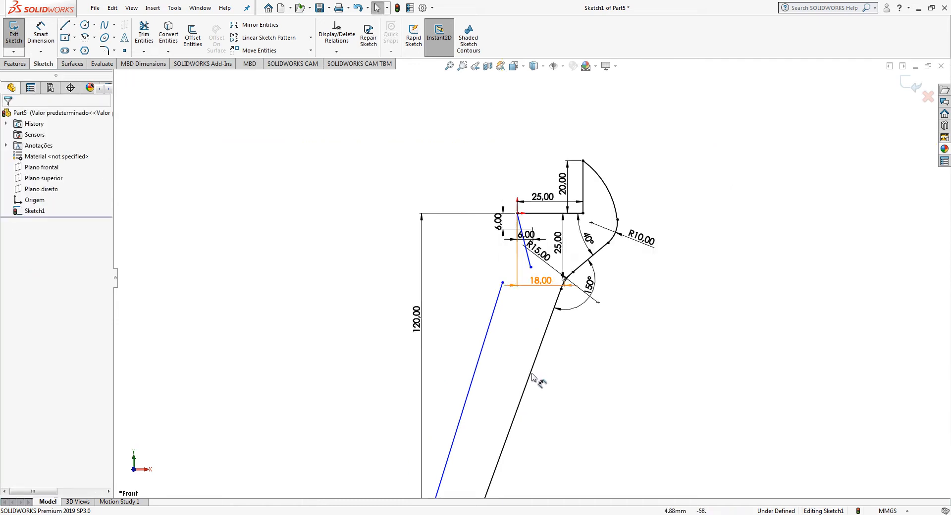
pyautogui.scroll(-3, 513, 343)
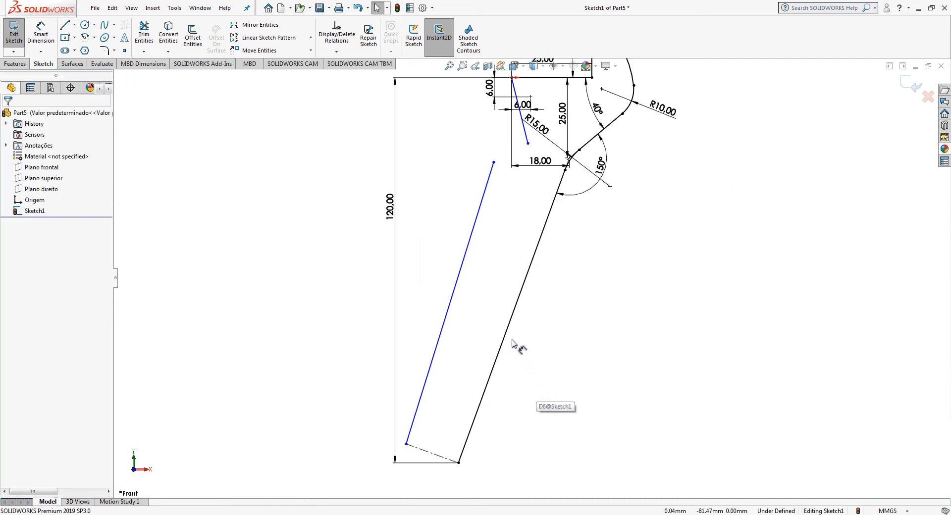
pyautogui.click(448, 314)
pyautogui.keyDown('ctrl'); pyautogui.click(504, 350); pyautogui.keyUp('ctrl')
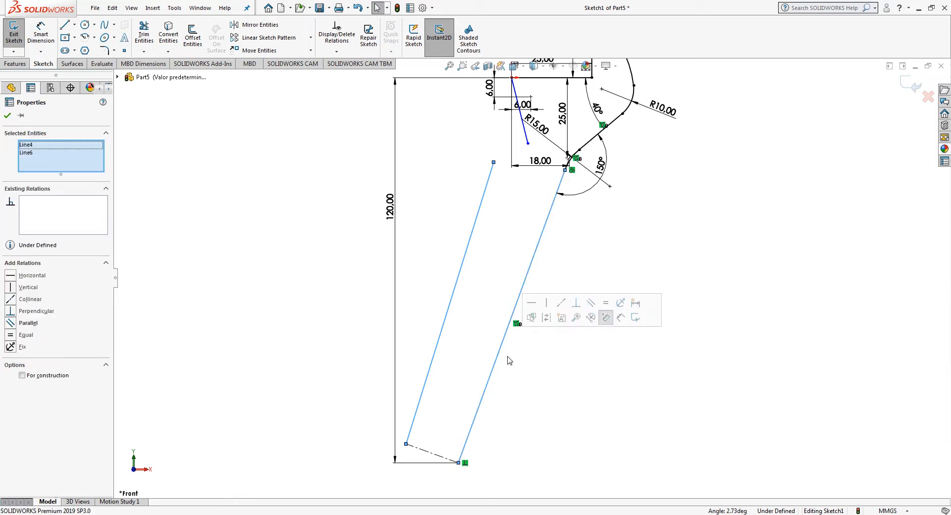
pyautogui.click(591, 302)
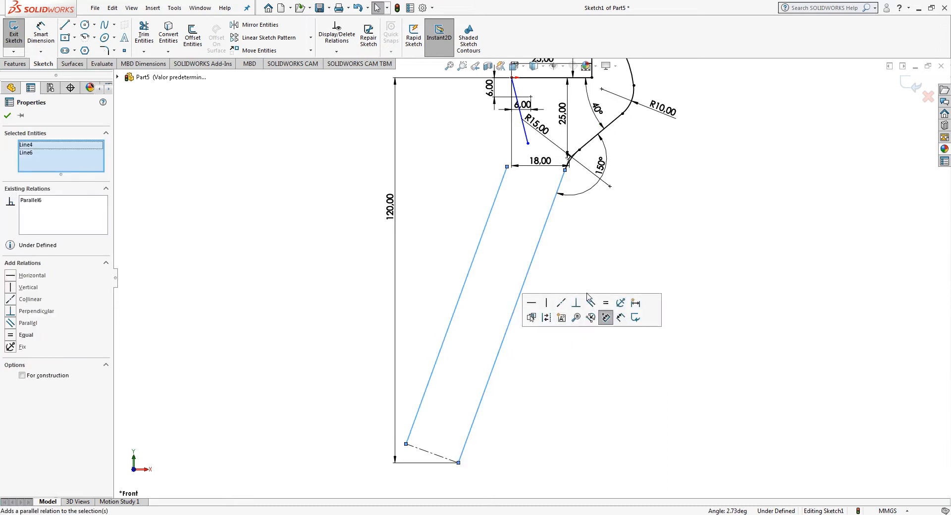
pyautogui.click(557, 238)
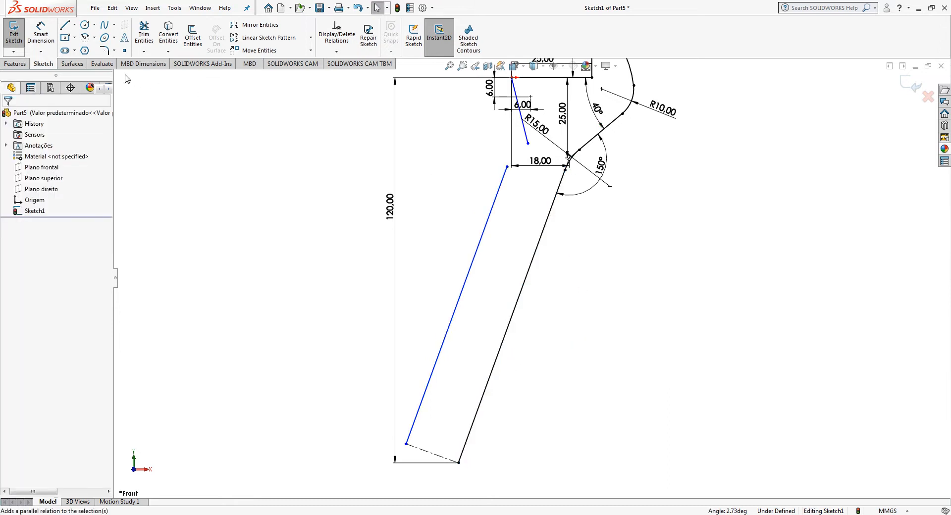
# Dimension the angle between the slanted line from the origin and the horizontal line to 82°.
pyautogui.click(43, 35)
pyautogui.scroll(-2, 500, 117)
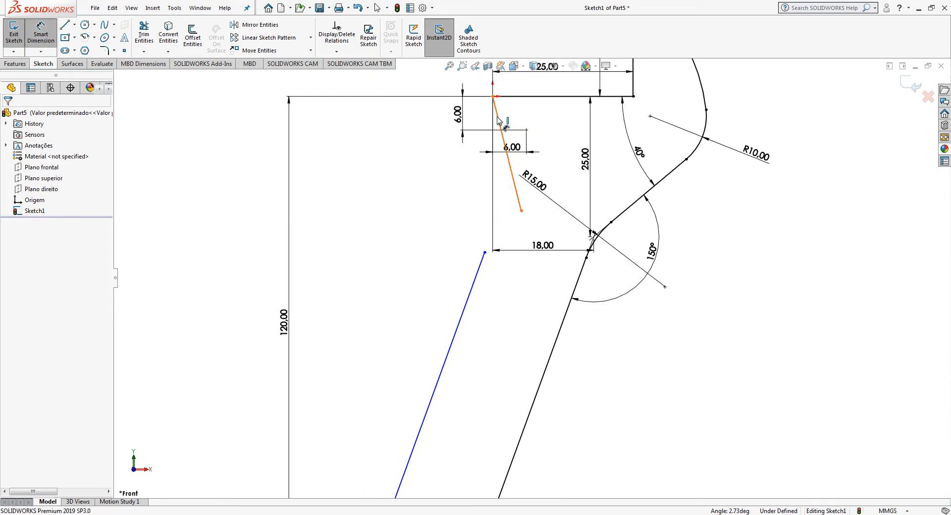
pyautogui.click(498, 119)
pyautogui.click(515, 96)
pyautogui.scroll(-2, 519, 121)
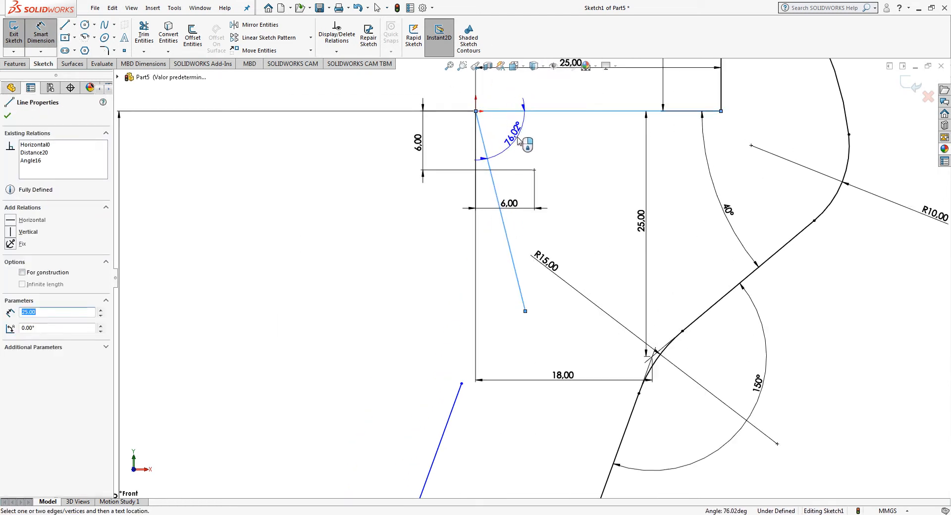
pyautogui.click(517, 141)
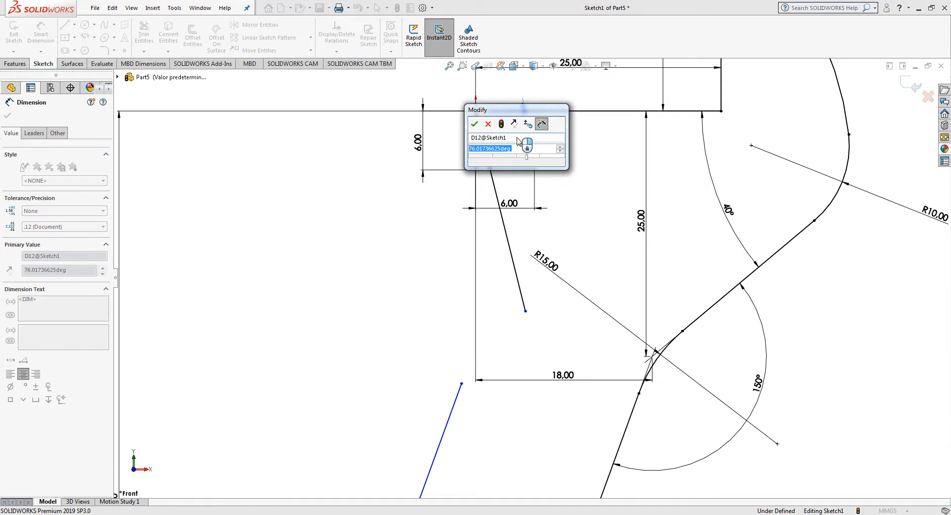
pyautogui.write('82')
pyautogui.press('Return')
pyautogui.press('Escape')
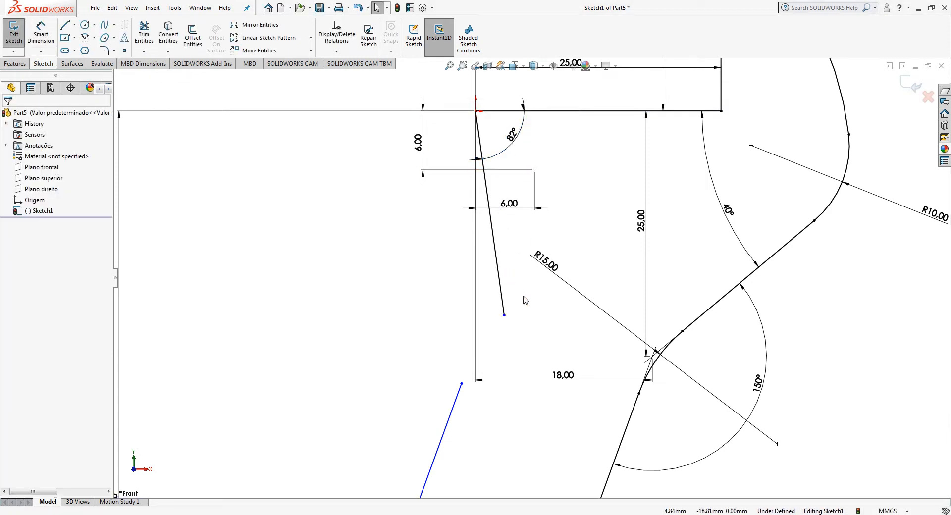
# Extend the upper end of the left handle line until it meets the slanted line from the origin.
pyautogui.click(143, 52)
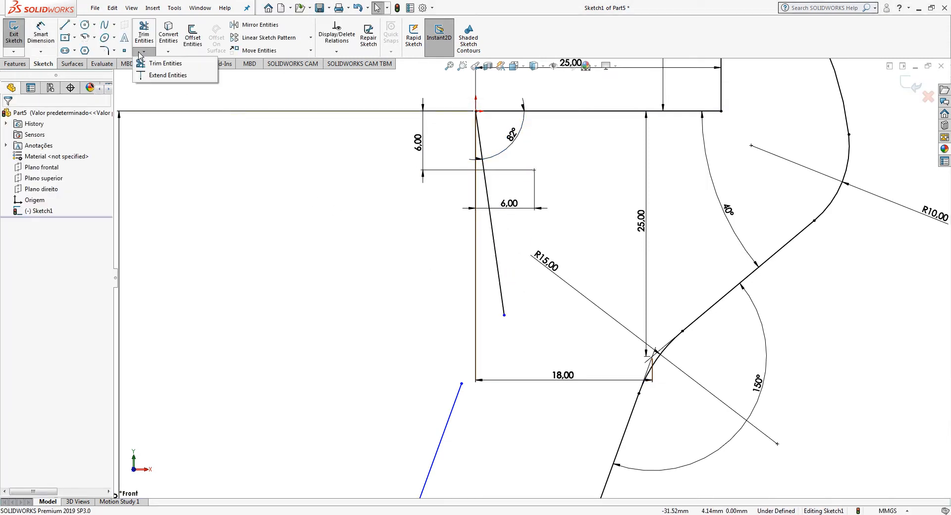
pyautogui.click(162, 76)
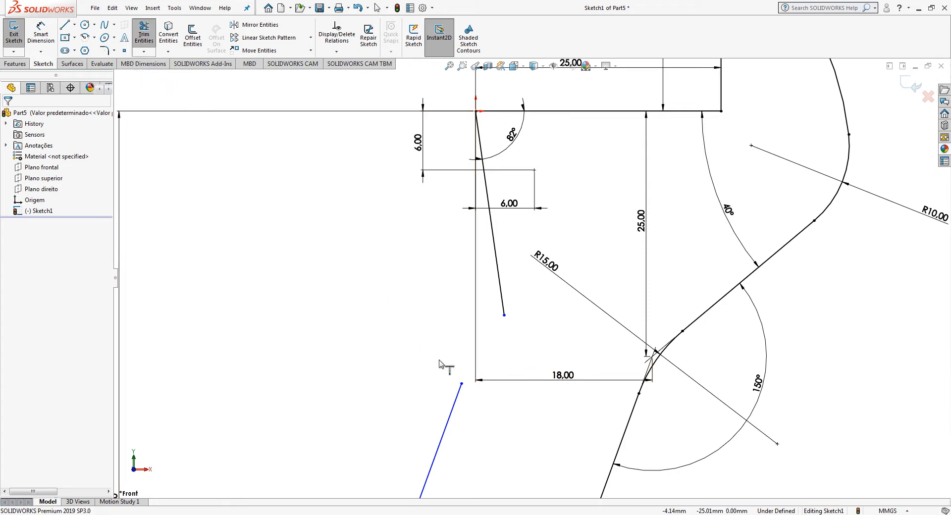
pyautogui.click(459, 393)
pyautogui.press('Escape')
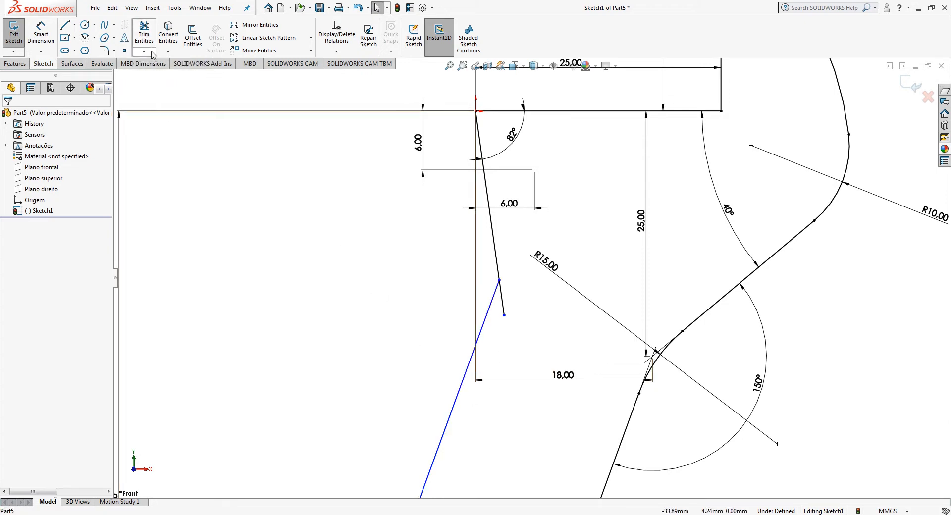
# Trim the overhanging lower end of the slanted line below its meeting point with the left handle line.
pyautogui.click(144, 34)
pyautogui.press('Escape')
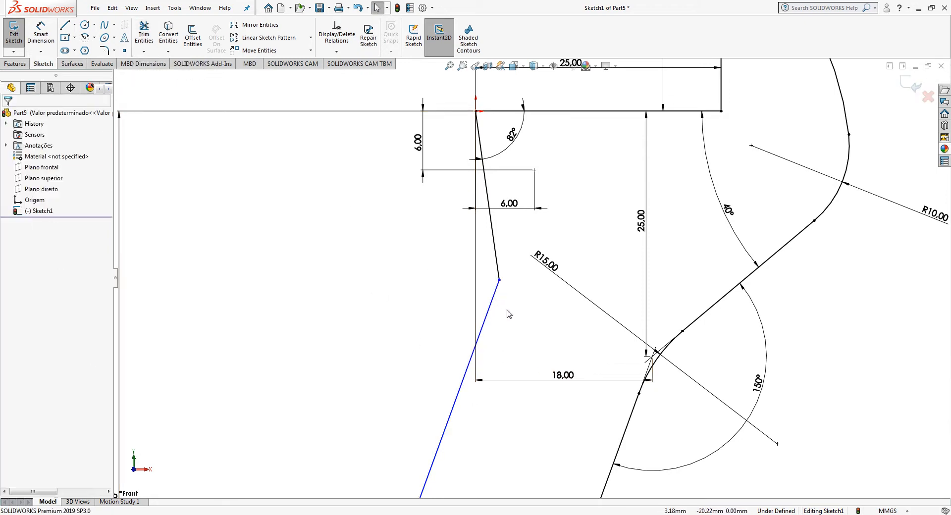
# Dimension the distance between the two long parallel handle lines to 16 mm.
pyautogui.scroll(6, 505, 312)
pyautogui.scroll(-2, 534, 400)
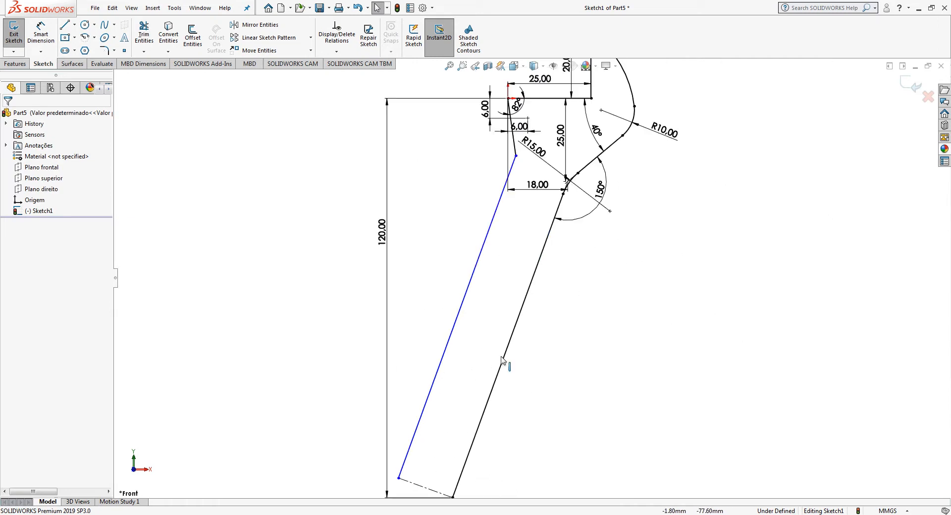
pyautogui.click(48, 43)
pyautogui.click(454, 328)
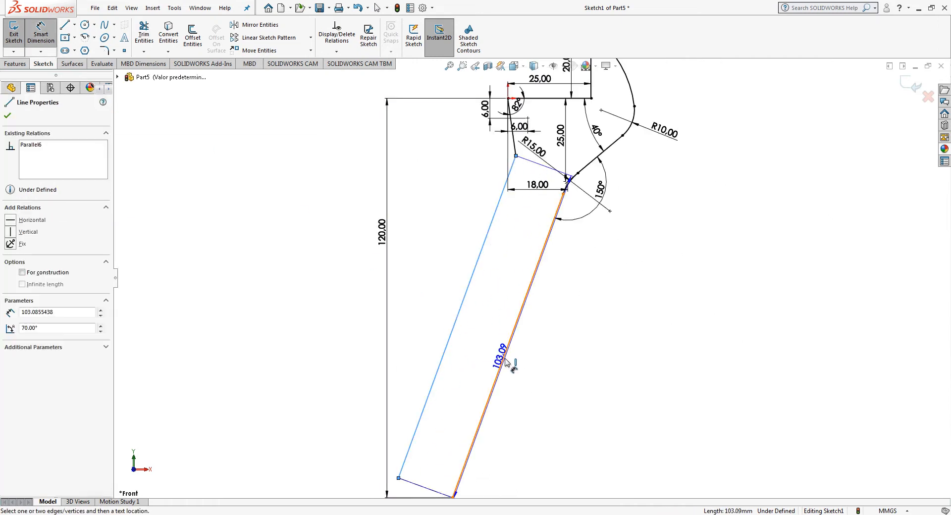
pyautogui.click(504, 361)
pyautogui.click(487, 353)
pyautogui.write('16')
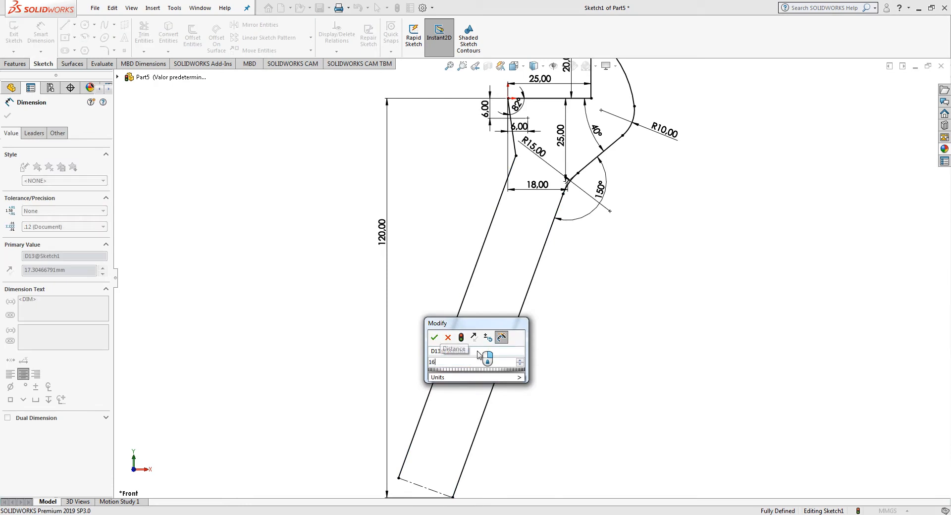
pyautogui.press('Return')
pyautogui.press('Escape')
# Close the handle's lower end with a centre-point arc centred on the construction line's midpoint and joining both handle line endpoints.
pyautogui.scroll(3, 486, 404)
pyautogui.scroll(-5, 508, 371)
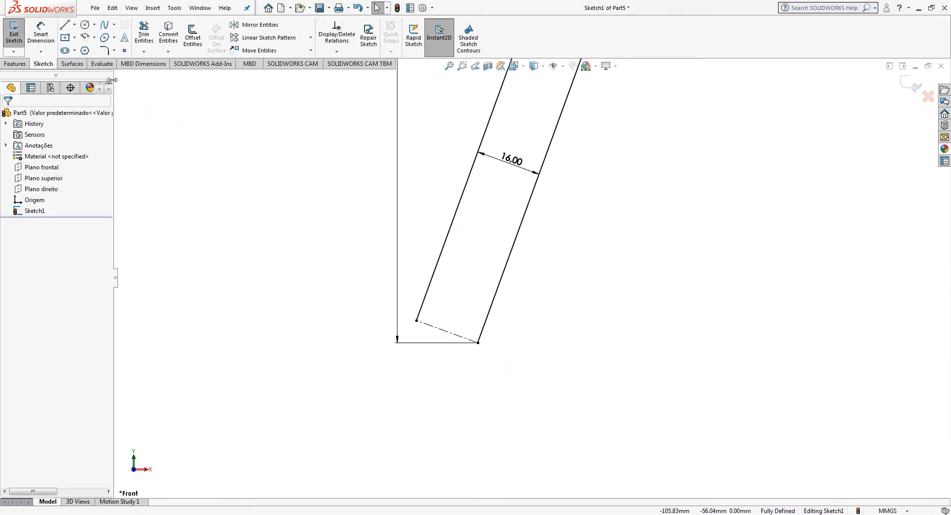
pyautogui.click(83, 38)
pyautogui.click(447, 330)
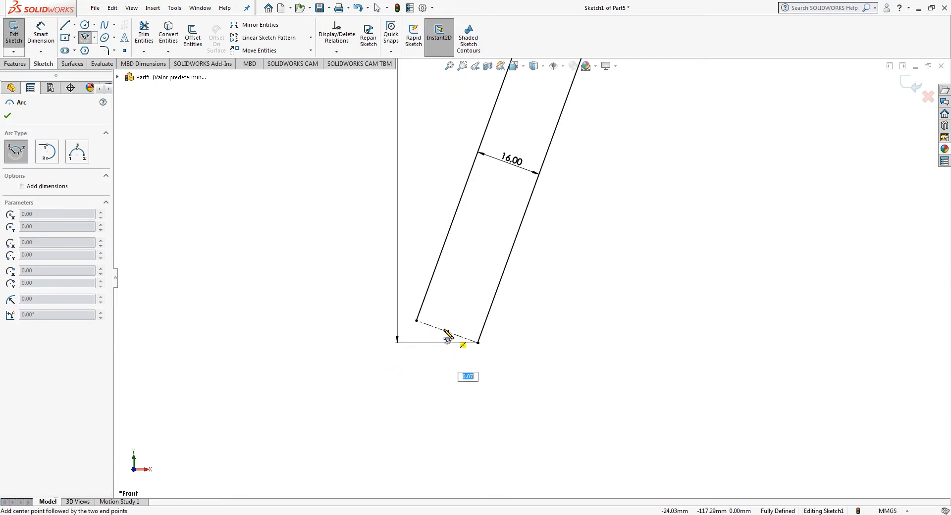
pyautogui.click(416, 321)
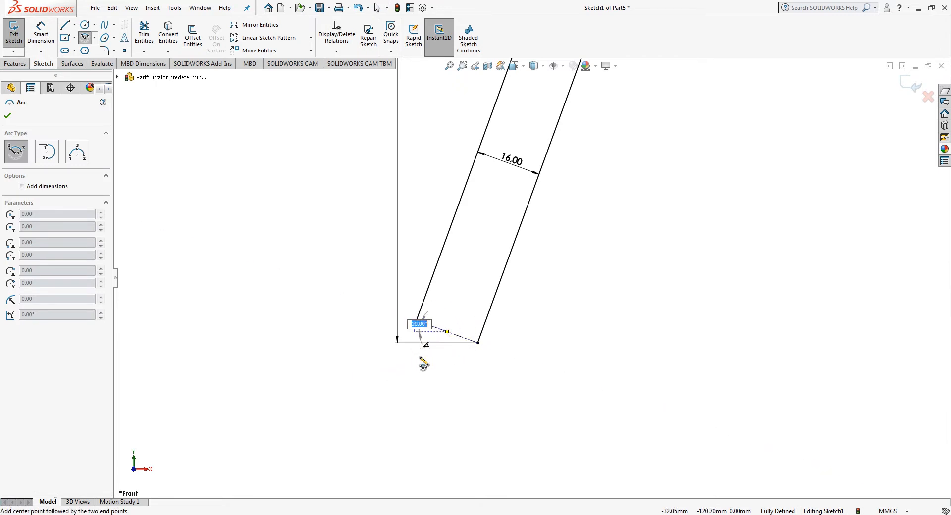
pyautogui.click(478, 343)
pyautogui.press('Escape')
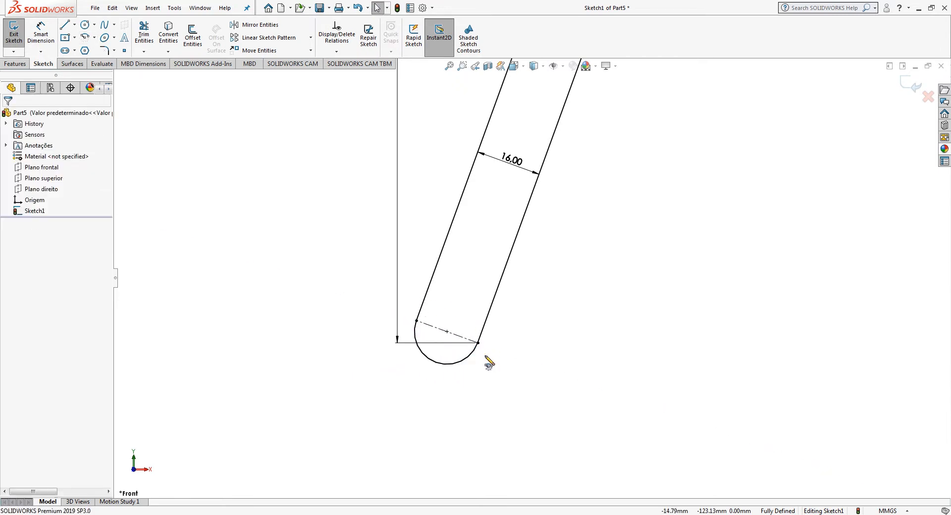
# Draw a circle concentric with the arc at the handle's end and dimension its diameter to 9 mm.
pyautogui.click(84, 25)
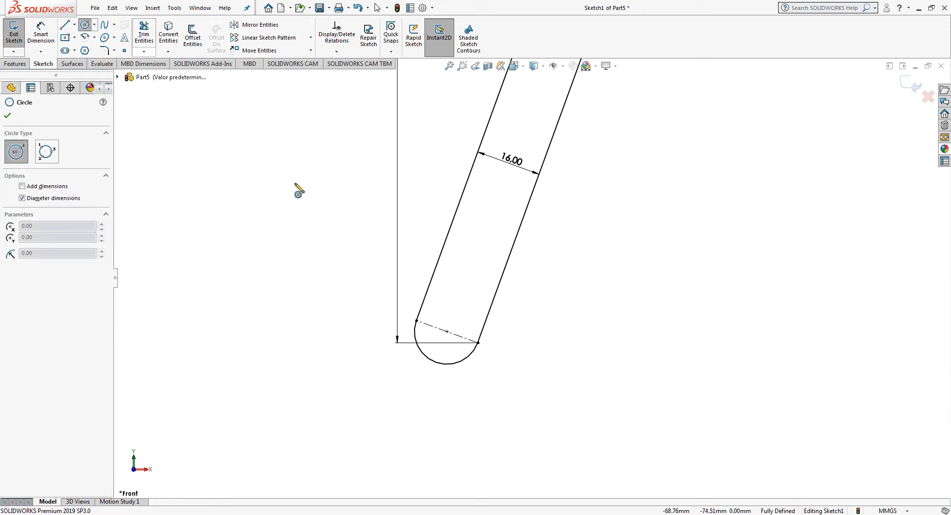
pyautogui.click(447, 331)
pyautogui.click(468, 325)
pyautogui.press('Escape')
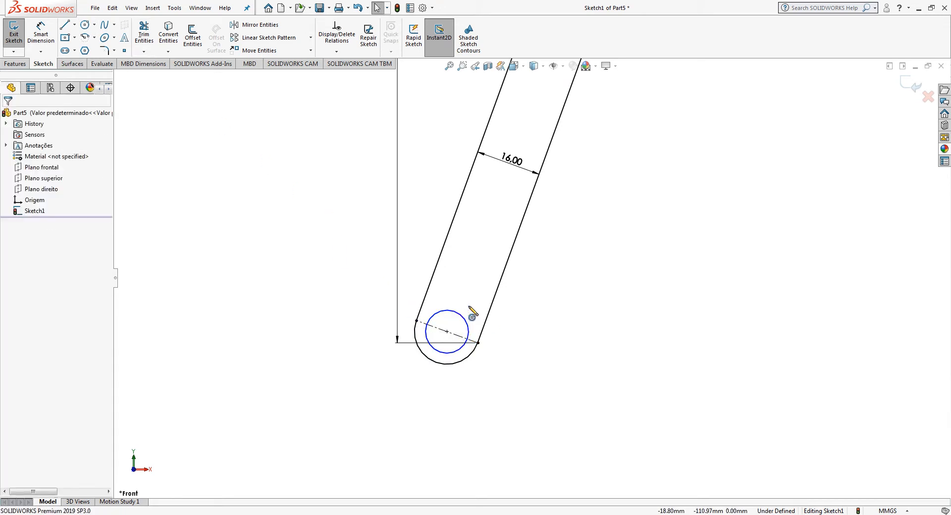
pyautogui.click(40, 34)
pyautogui.click(442, 359)
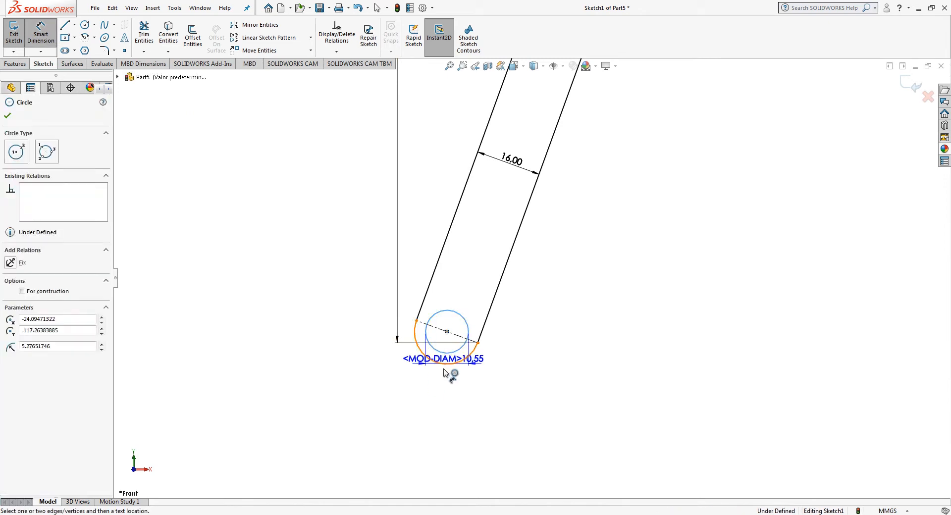
pyautogui.click(452, 394)
pyautogui.write('9')
pyautogui.press('Return')
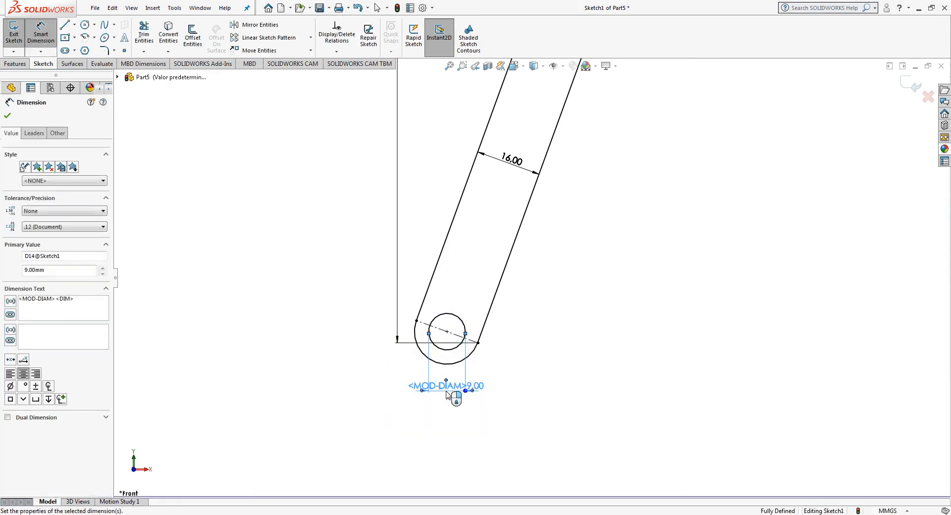
pyautogui.press('Escape')
# Add a 25 mm sketch fillet at the corner between the slanted line and the left handle line.
pyautogui.scroll(5, 533, 293)
pyautogui.scroll(-5, 583, 91)
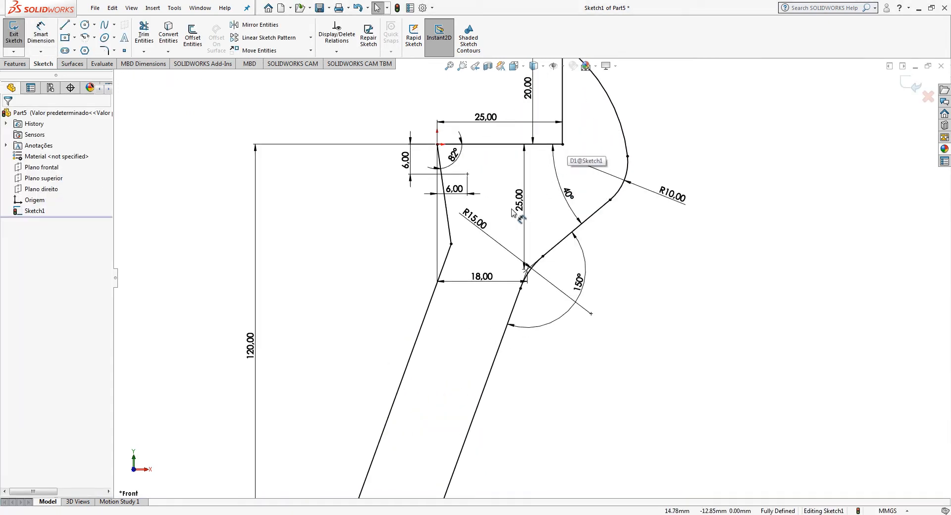
pyautogui.click(104, 51)
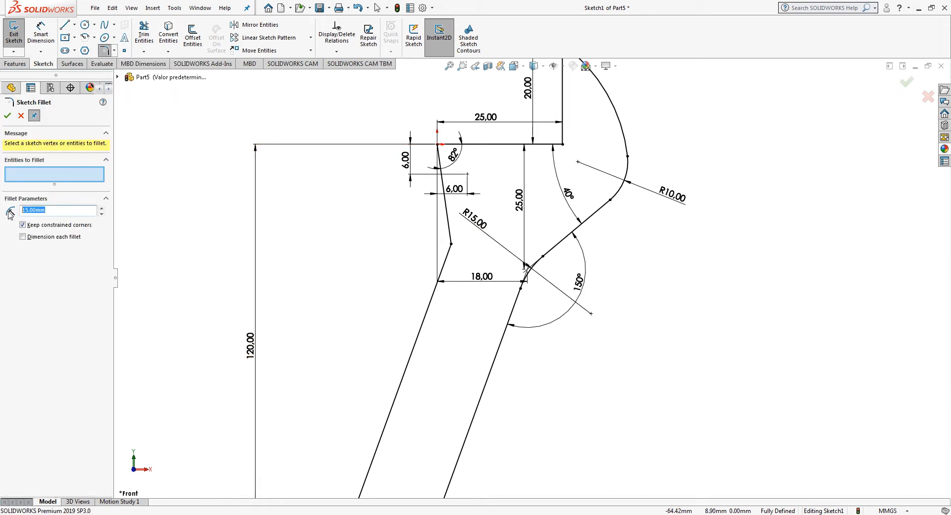
pyautogui.click(451, 245)
pyautogui.click(7, 117)
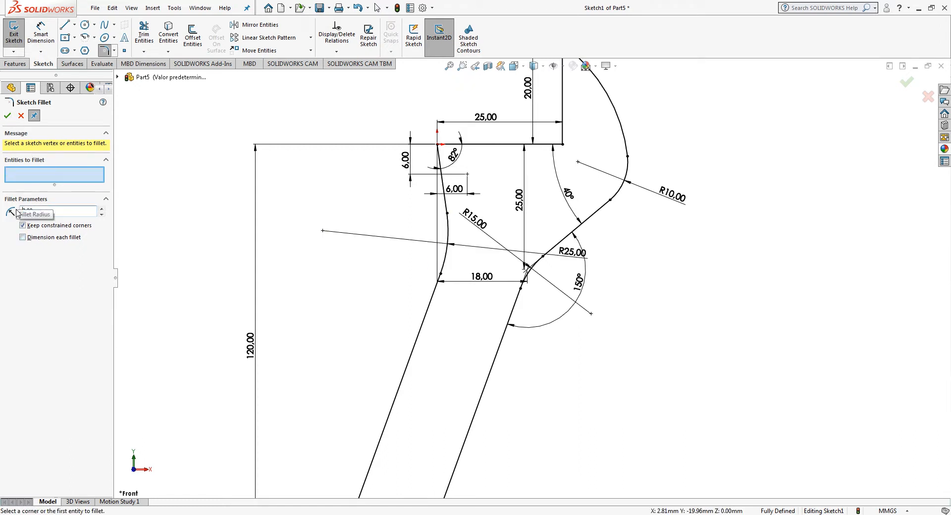
# Add a 2 mm sketch fillet at the inner jaw corner between the horizontal and vertical lines.
pyautogui.click(563, 145)
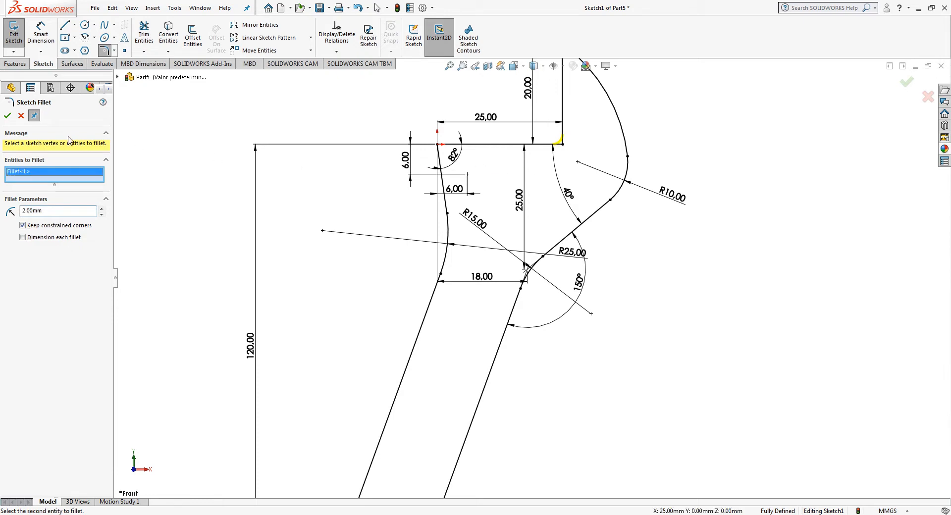
pyautogui.click(7, 116)
pyautogui.press('Escape')
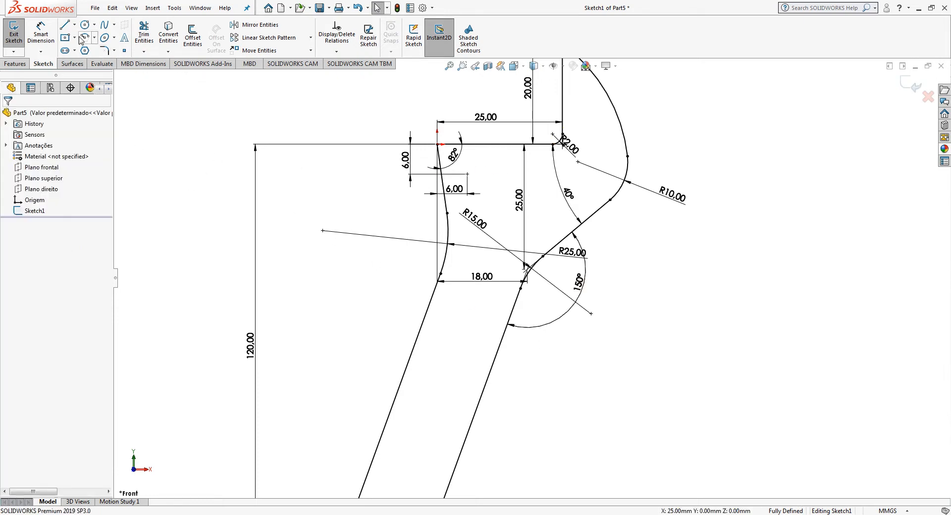
# Draw a horizontal line about 34 mm long across the wrench head, from the slanted line to the R10 arc.
pyautogui.click(65, 24)
pyautogui.scroll(-4, 525, 146)
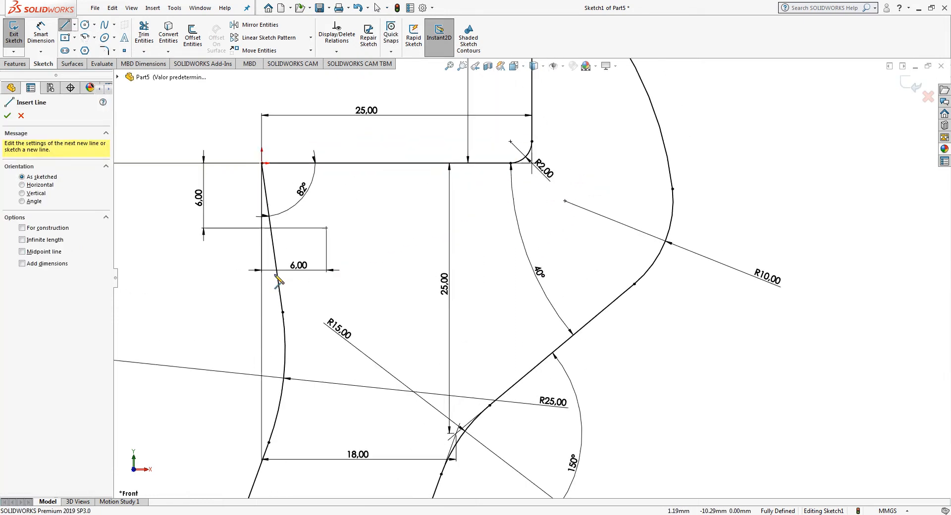
pyautogui.click(277, 276)
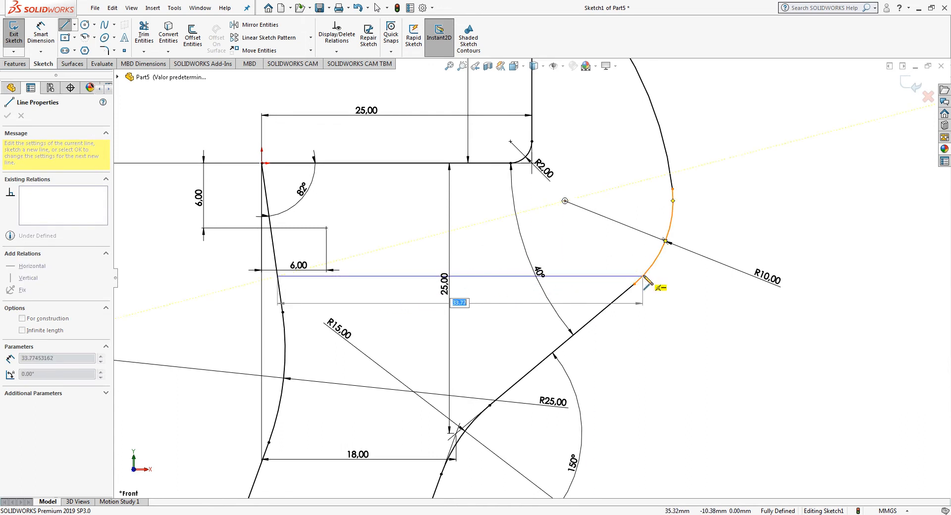
pyautogui.click(642, 276)
pyautogui.press('Escape')
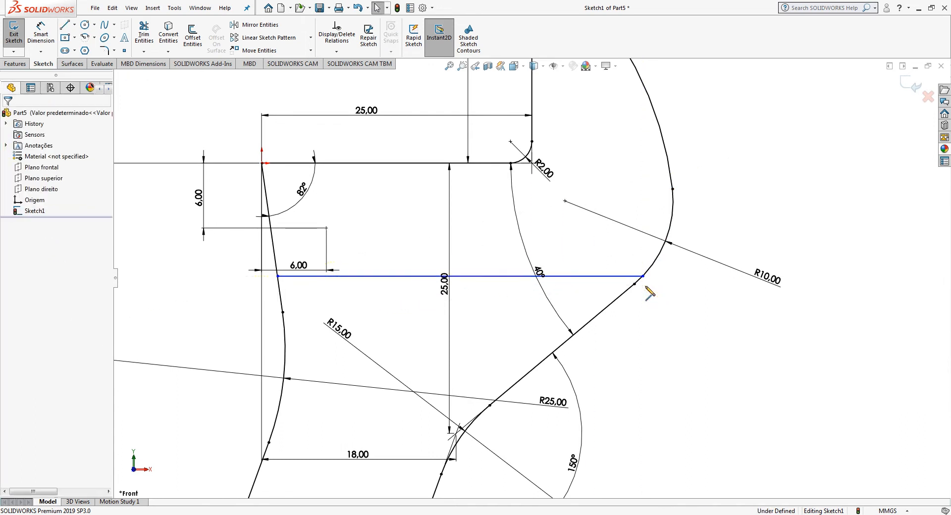
# Dimension the distance between the new horizontal line and the jaw's horizontal line to 8 mm.
pyautogui.click(39, 45)
pyautogui.click(484, 276)
pyautogui.click(480, 163)
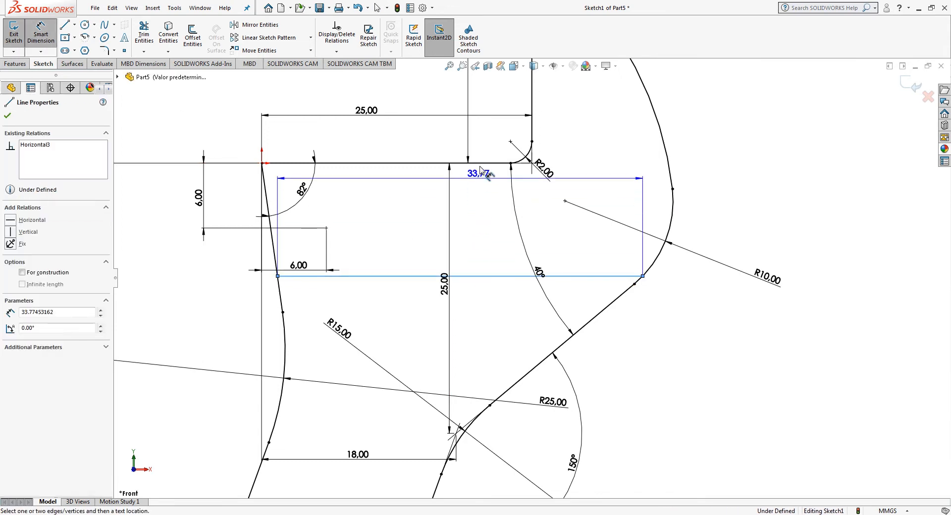
pyautogui.click(484, 229)
pyautogui.write('8')
pyautogui.press('Return')
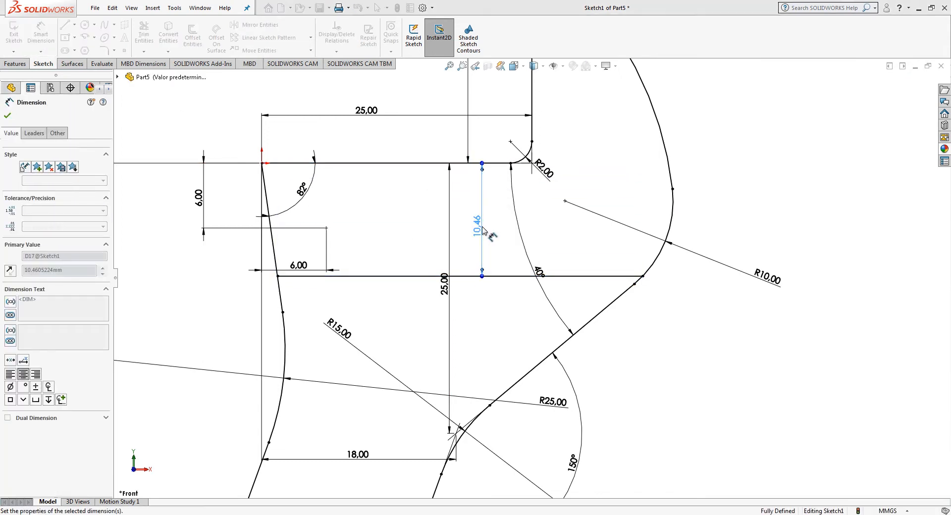
pyautogui.press('Escape')
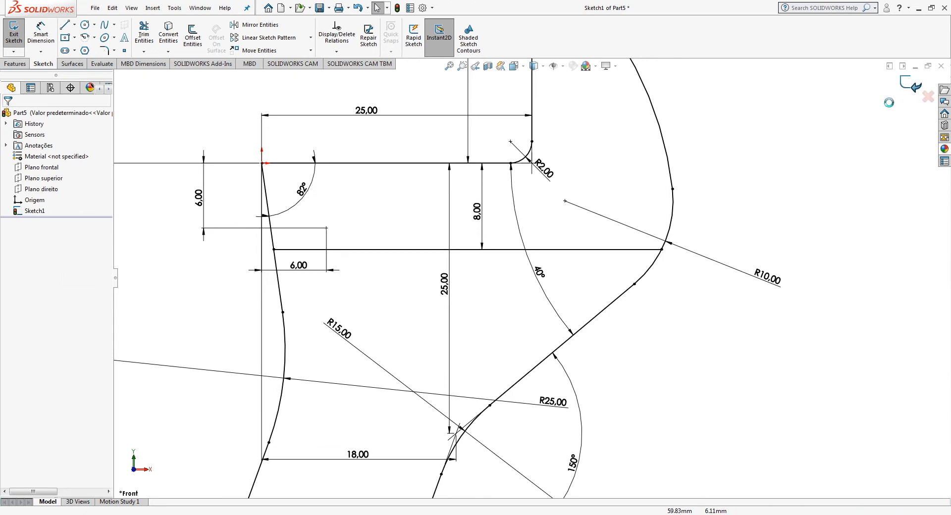
# Exit the sketch and select the handle region and the rounded end around the hole as contours for a boss extrusion.
pyautogui.click(14, 35)
pyautogui.scroll(10, 670, 343)
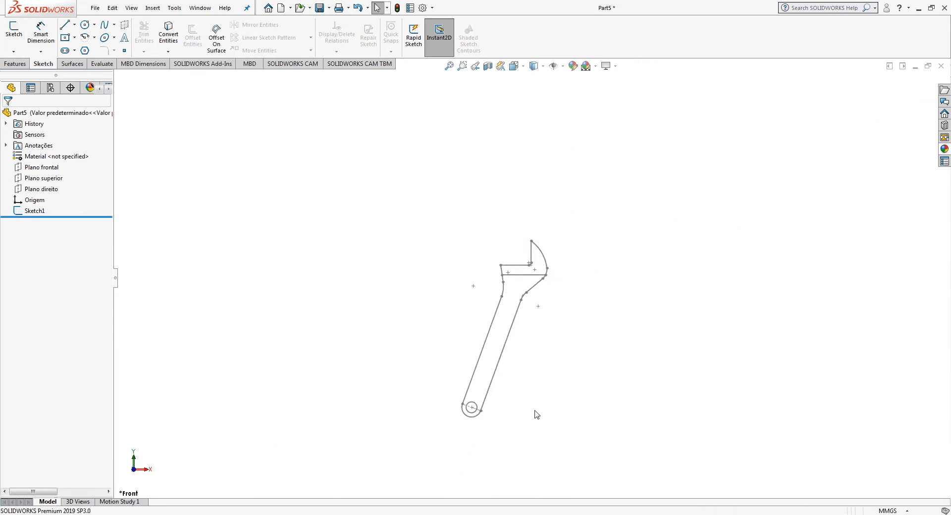
pyautogui.scroll(-3, 532, 309)
pyautogui.click(28, 212)
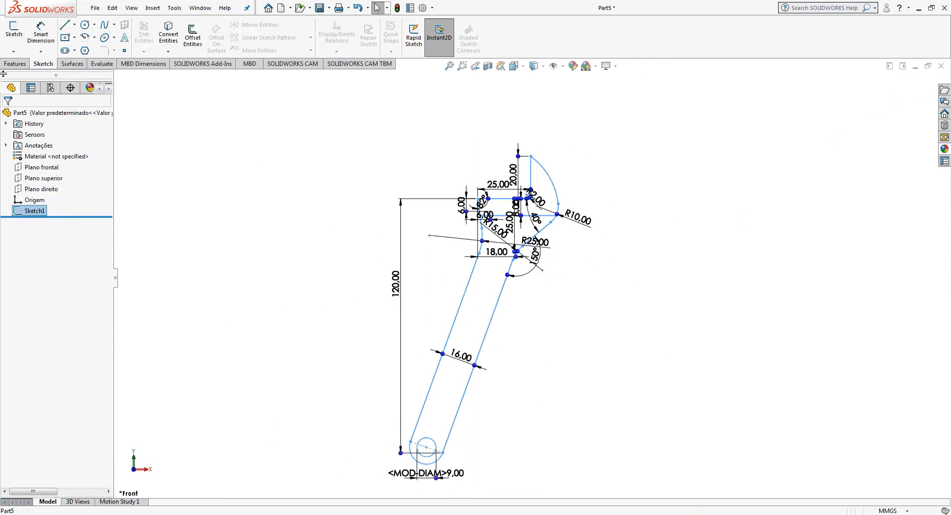
pyautogui.click(15, 63)
pyautogui.click(18, 34)
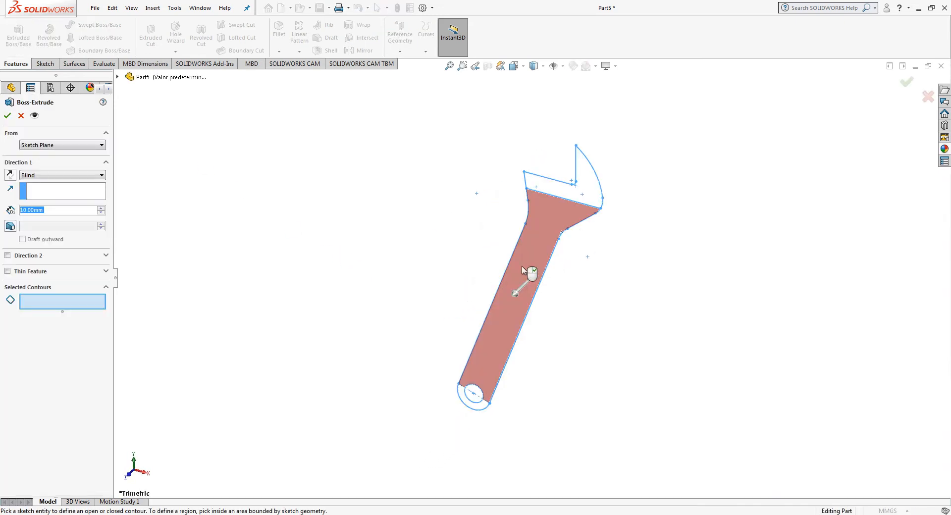
pyautogui.click(525, 275)
pyautogui.scroll(-5, 483, 416)
pyautogui.moveTo(511, 386)
pyautogui.mouseDown(button='middle')
pyautogui.moveTo(495, 371)
pyautogui.moveTo(535, 343)
pyautogui.moveTo(3, 228)
pyautogui.mouseUp(button='middle')
pyautogui.click(480, 372)
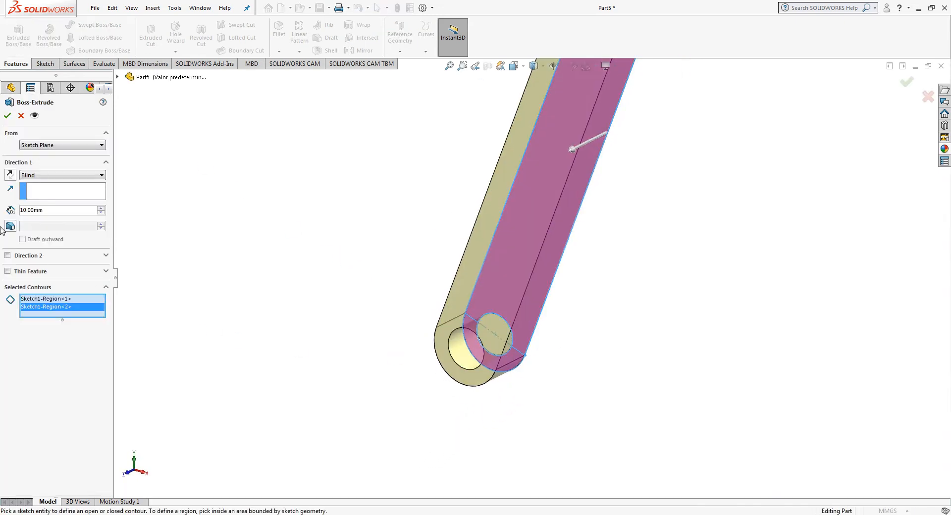
# Extrude the selected handle contours 5 mm with the Mid Plane end condition.
pyautogui.write('5')
pyautogui.press('Return')
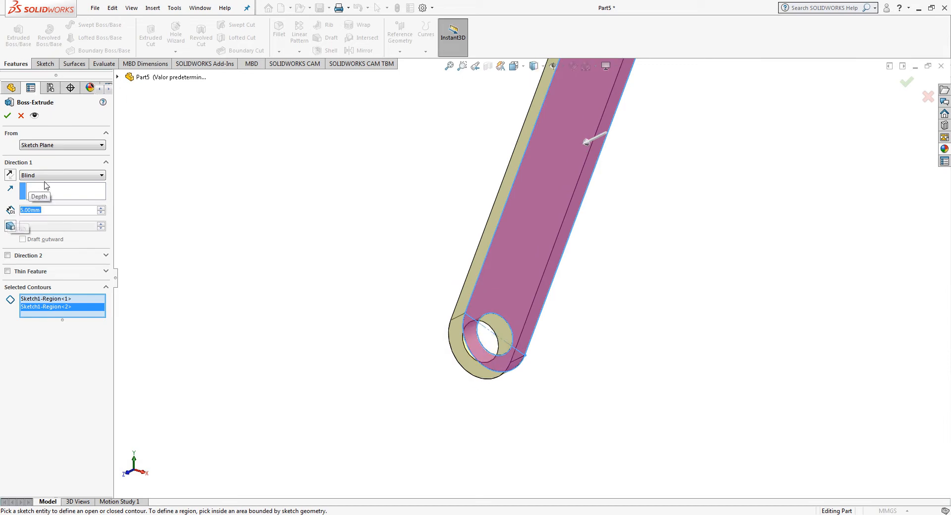
pyautogui.click(59, 174)
pyautogui.click(39, 219)
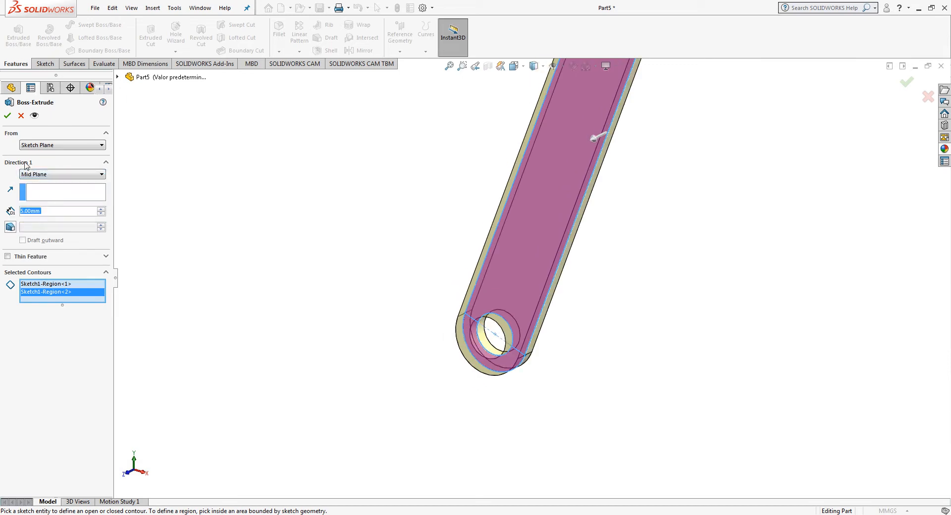
pyautogui.click(7, 116)
# Reuse the profile sketch to extrude the jaw head region 10 mm with the Mid Plane end condition, merged with the handle.
pyautogui.click(5, 221)
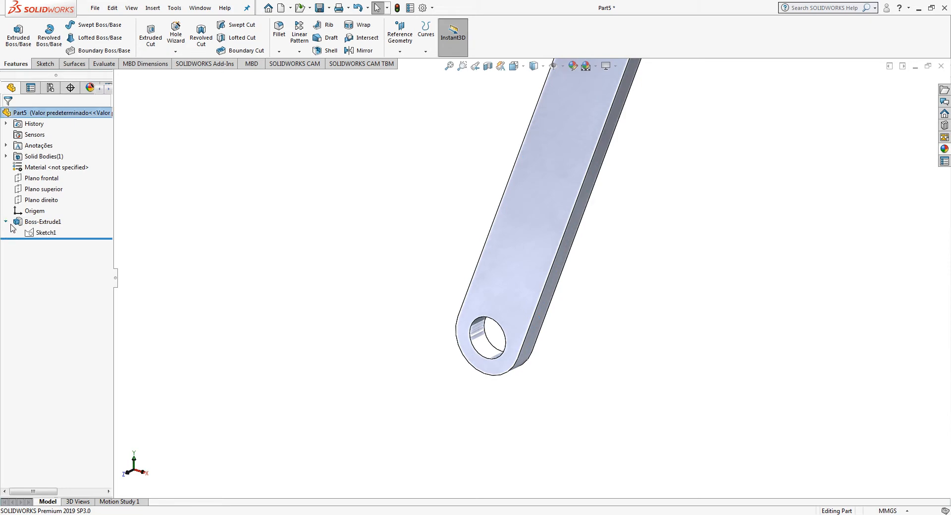
pyautogui.click(46, 232)
pyautogui.scroll(7, 304, 221)
pyautogui.scroll(-5, 627, 132)
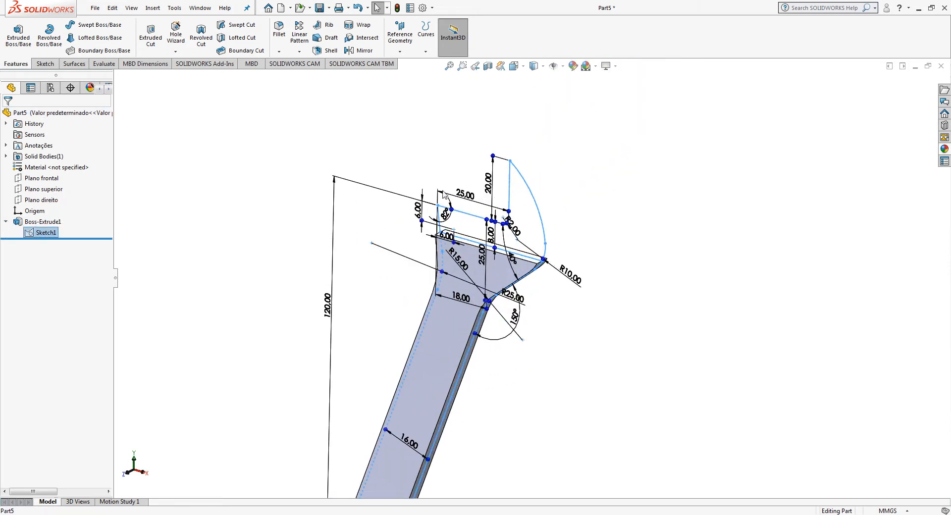
pyautogui.click(18, 40)
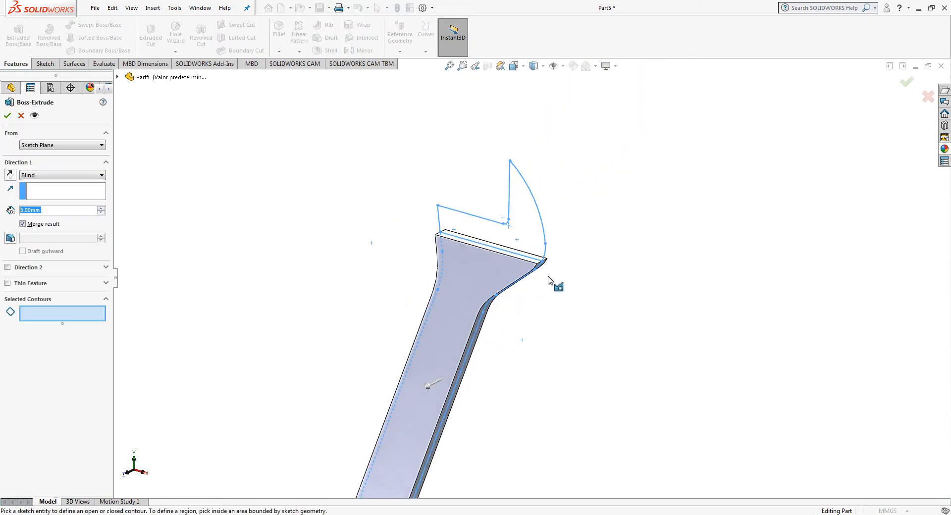
pyautogui.click(522, 227)
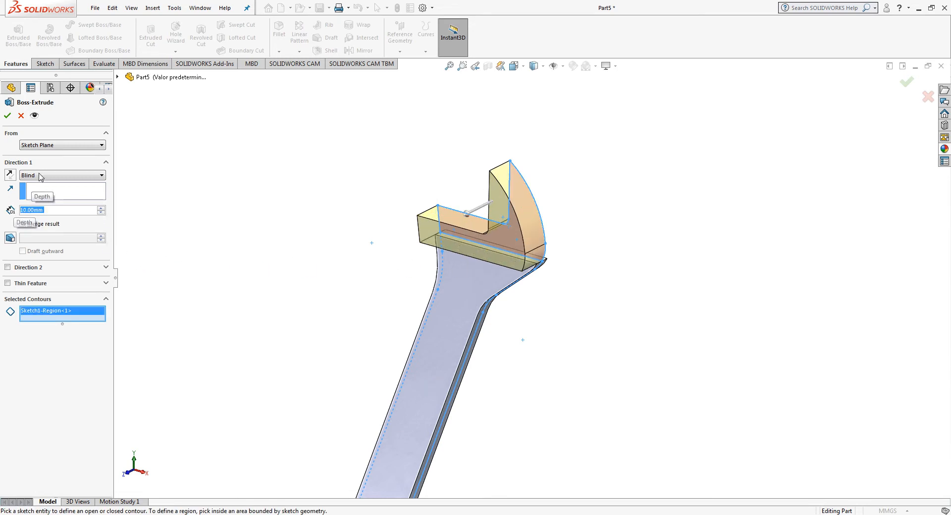
pyautogui.click(59, 176)
pyautogui.click(38, 223)
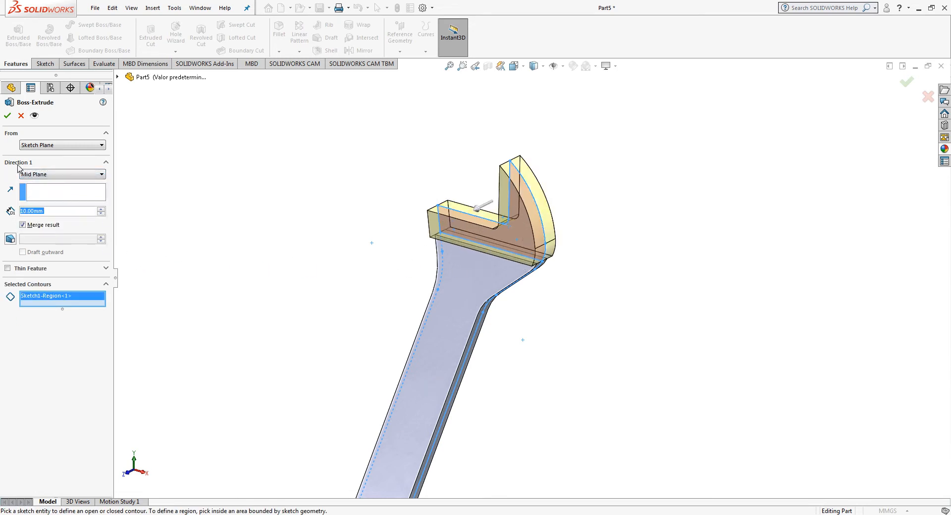
pyautogui.click(7, 116)
pyautogui.moveTo(356, 345); pyautogui.dragTo(437, 244, button='middle')
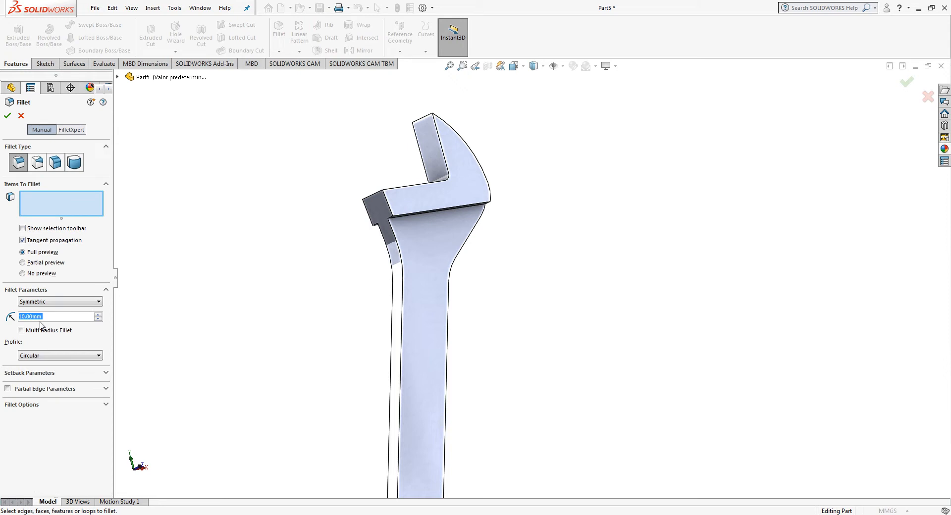
# Fillet the edges where the jaw head meets the handle with a 25 mm radius on both faces of the body.
pyautogui.write('25')
pyautogui.press('Return')
pyautogui.moveTo(352, 251); pyautogui.dragTo(372, 249, button='middle')
pyautogui.click(412, 221)
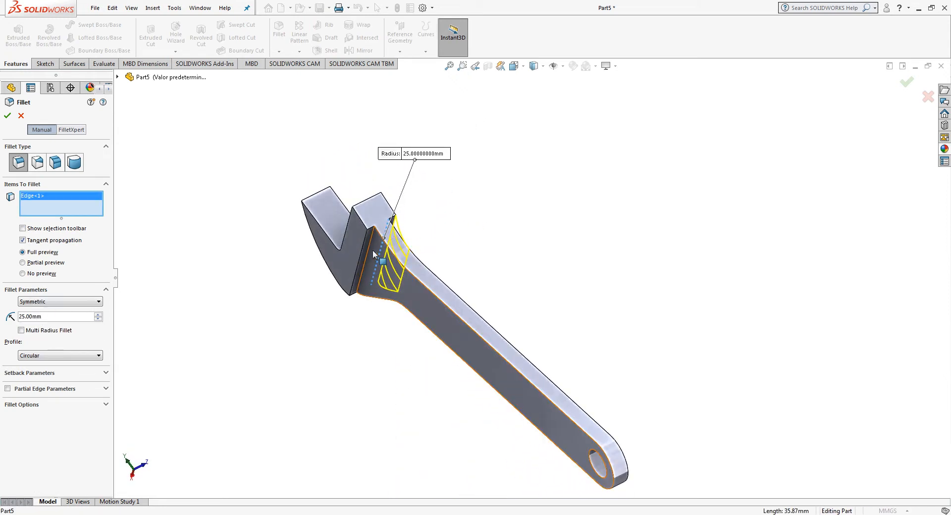
pyautogui.click(372, 249)
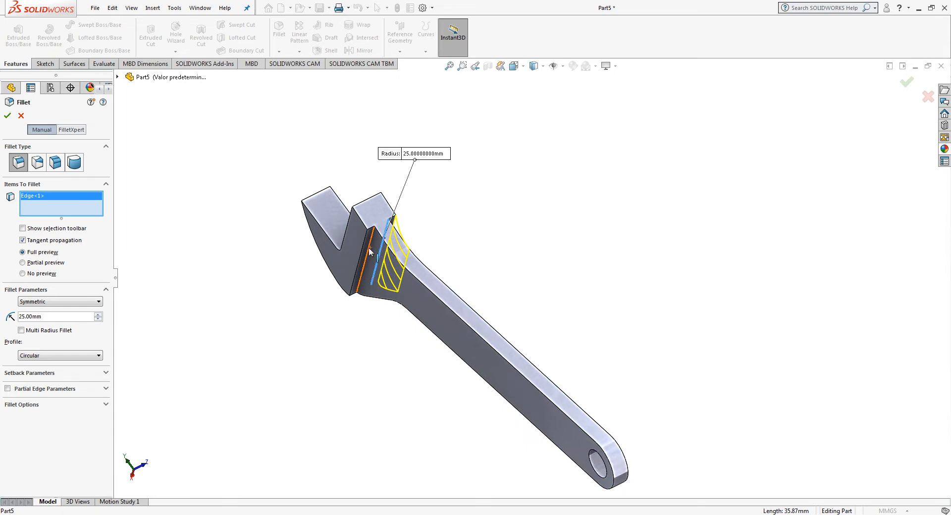
pyautogui.click(7, 116)
pyautogui.moveTo(325, 282); pyautogui.dragTo(395, 340, button='middle')
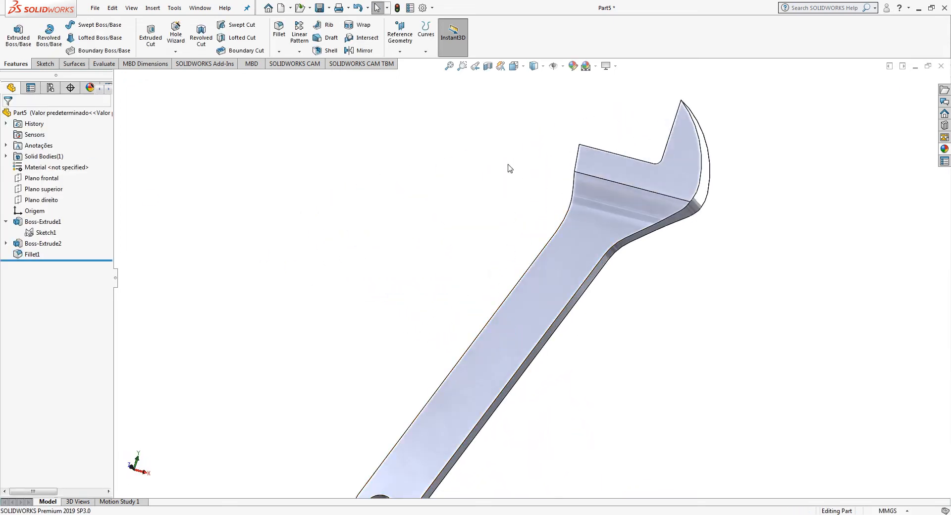
# Start a sketch on the front plane and draw a center rectangle about 6.6 by 9.3 mm below the jaw's horizontal edge.
pyautogui.click(52, 178)
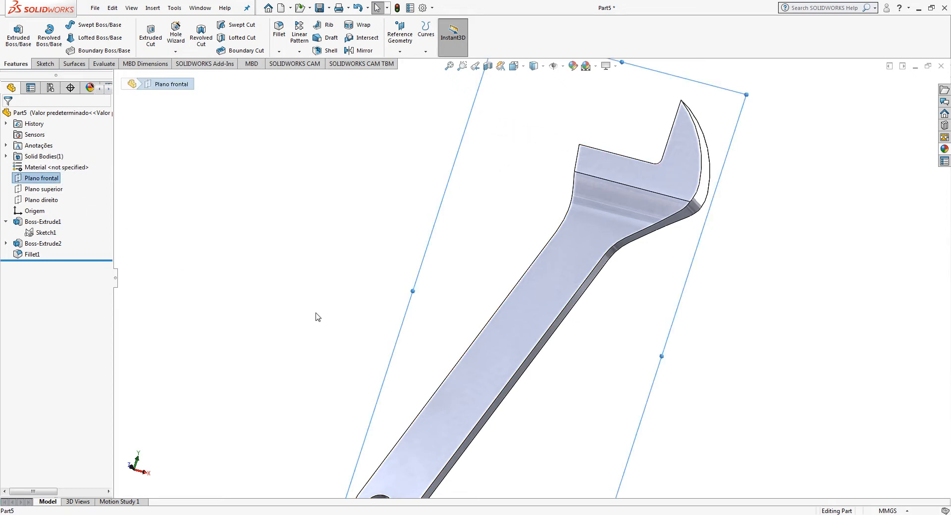
pyautogui.hotkey('ctrl', '8')
pyautogui.scroll(-2, 622, 185)
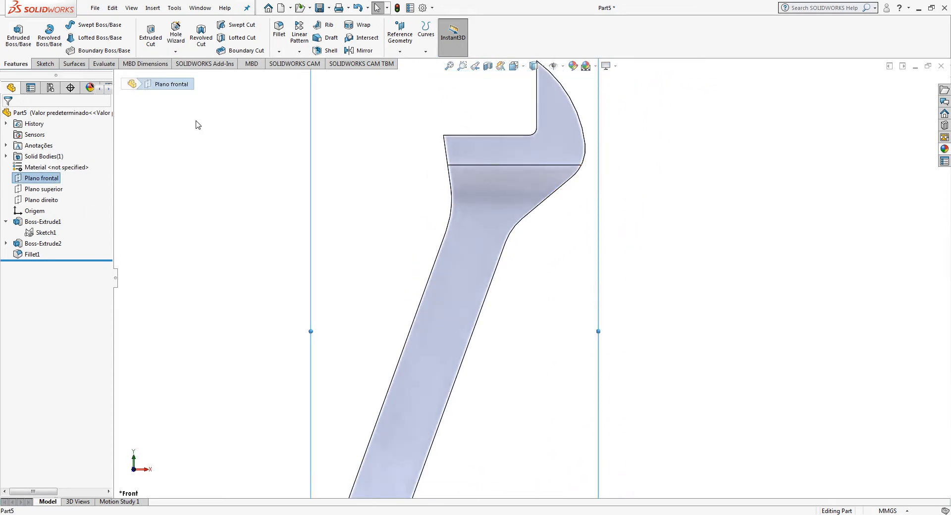
pyautogui.click(45, 63)
pyautogui.click(13, 35)
pyautogui.click(74, 37)
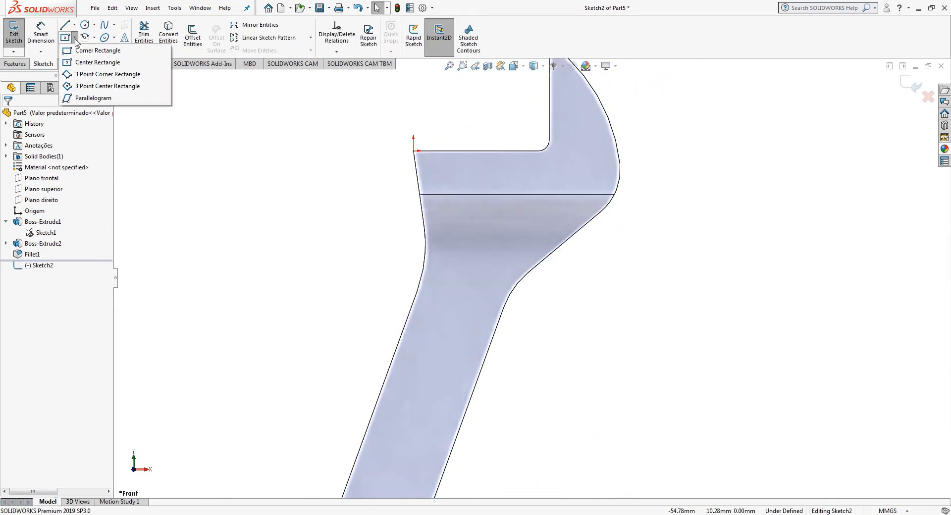
pyautogui.click(78, 63)
pyautogui.click(486, 200)
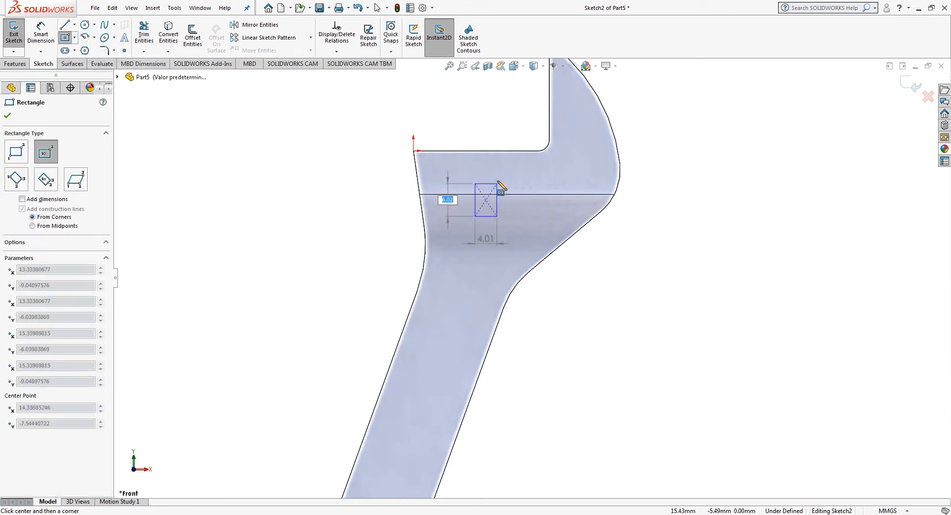
pyautogui.click(504, 175)
pyautogui.press('Escape')
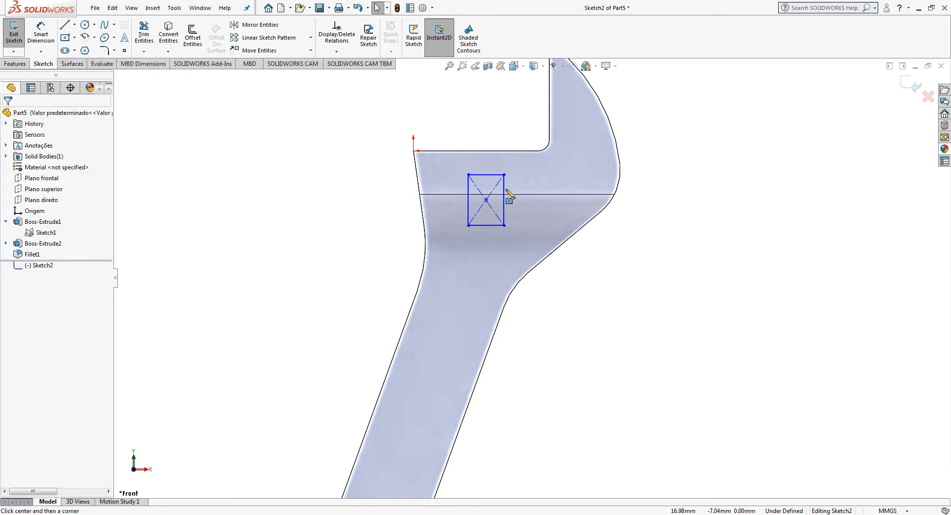
# Dimension the rectangle's position: 8 mm horizontally from the origin and 5 mm below the jaw's horizontal edge.
pyautogui.click(44, 39)
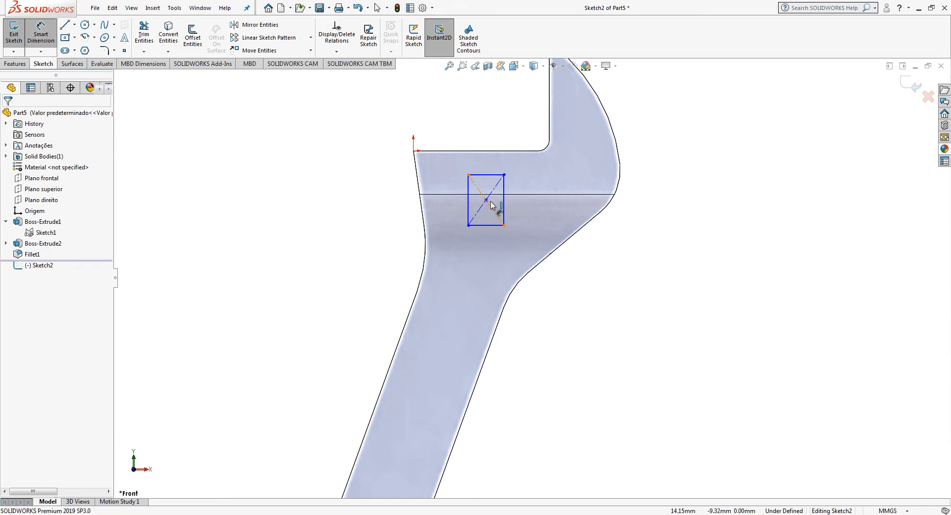
pyautogui.click(468, 215)
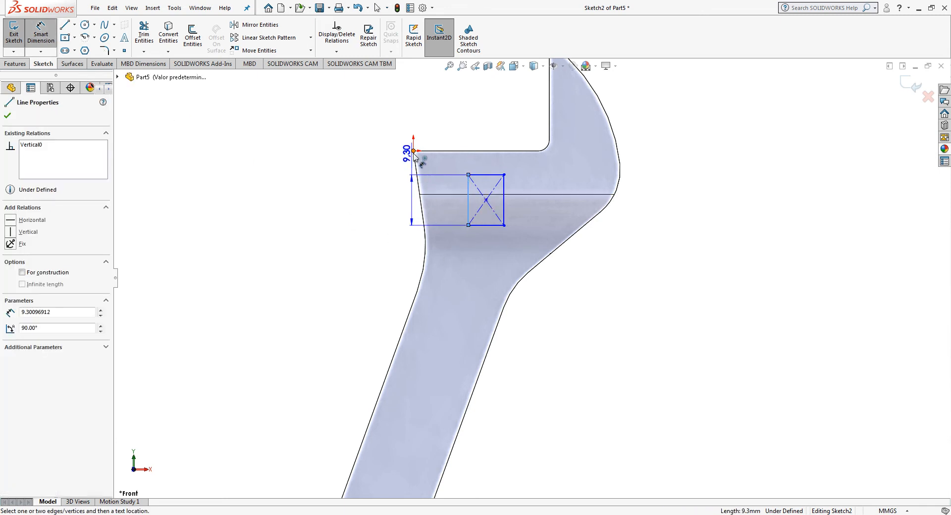
pyautogui.click(414, 151)
pyautogui.click(439, 209)
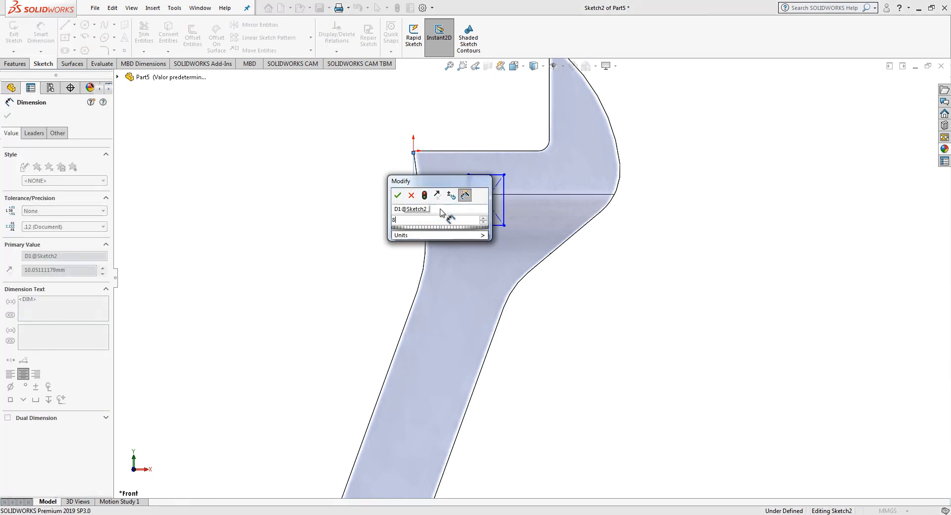
pyautogui.write('8')
pyautogui.press('Return')
pyautogui.click(483, 174)
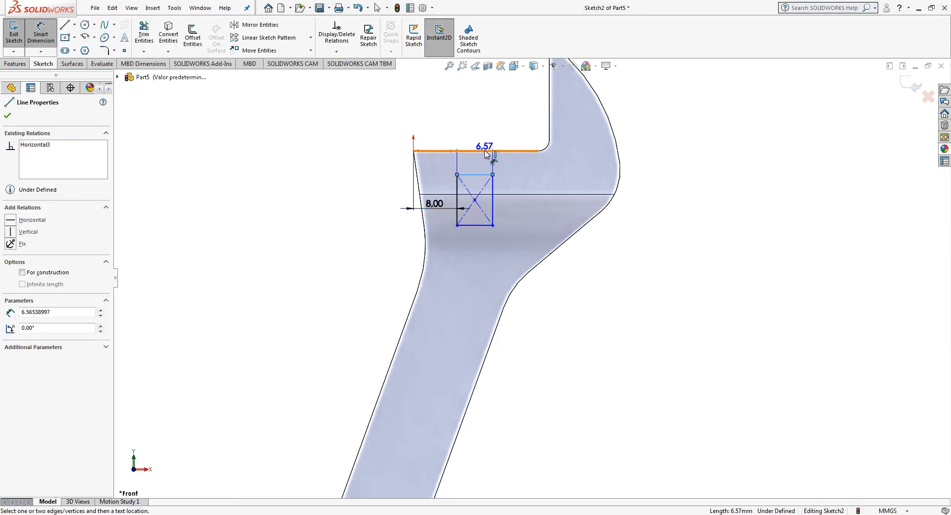
pyautogui.click(479, 150)
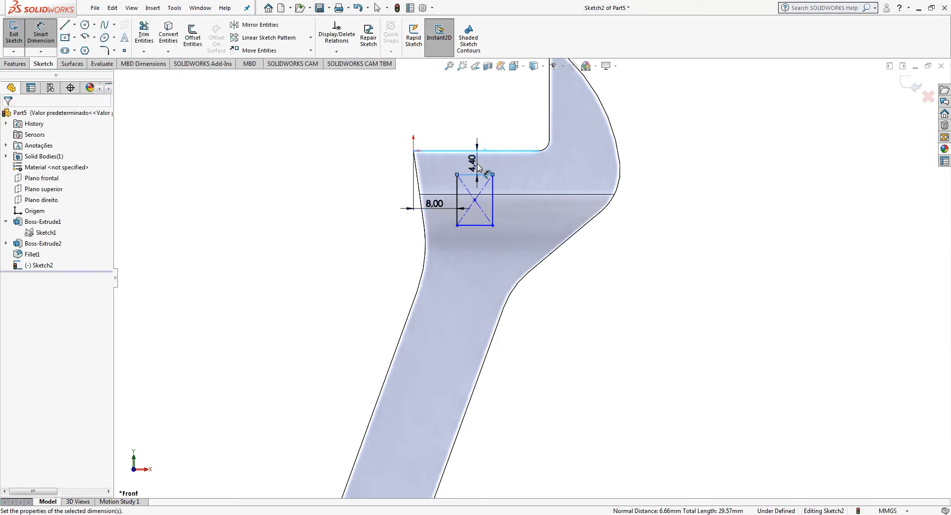
pyautogui.click(478, 167)
pyautogui.write('5')
pyautogui.press('Return')
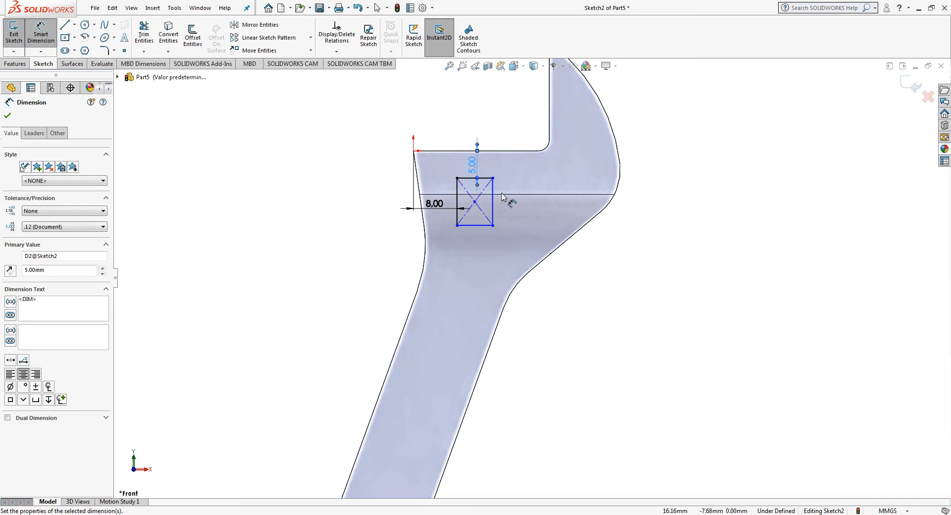
# Dimension the rectangle to 13 mm high and 9 mm wide.
pyautogui.click(493, 207)
pyautogui.click(518, 206)
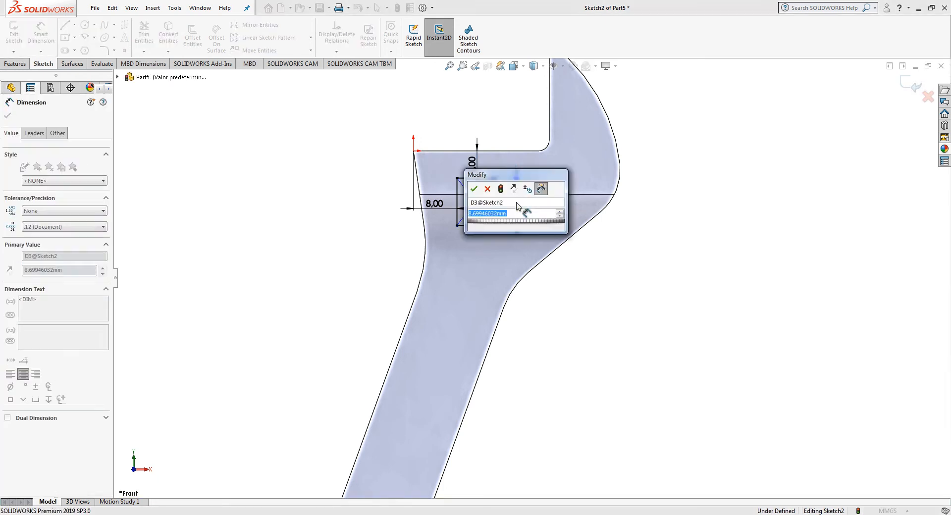
pyautogui.write('13')
pyautogui.press('Return')
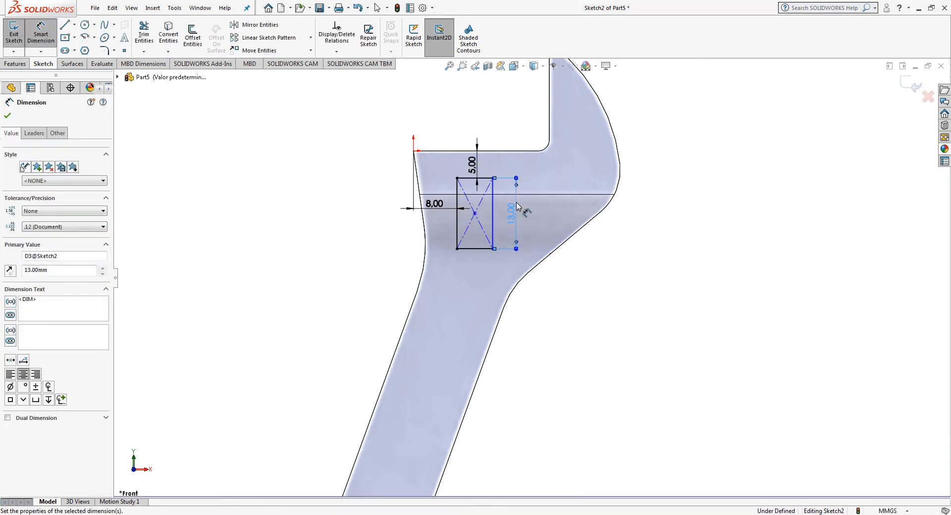
pyautogui.click(484, 249)
pyautogui.click(478, 269)
pyautogui.write('9')
pyautogui.press('Return')
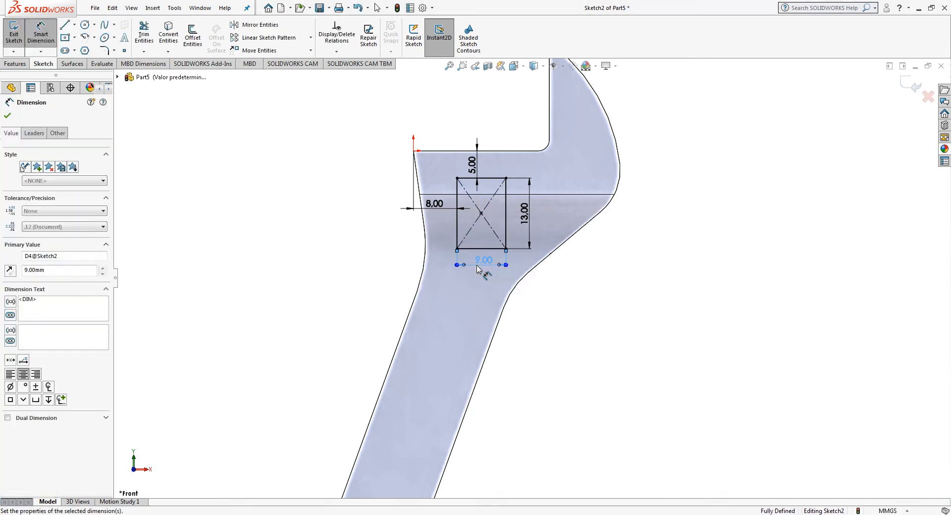
pyautogui.scroll(3, 515, 218)
pyautogui.press('Escape')
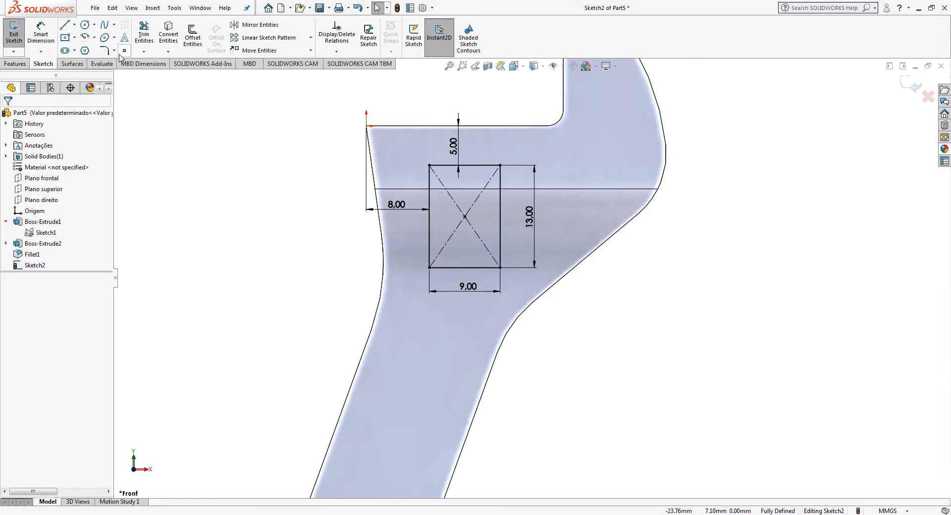
# Round all four rectangle corners with 1 mm sketch fillets and exit the sketch.
pyautogui.click(104, 50)
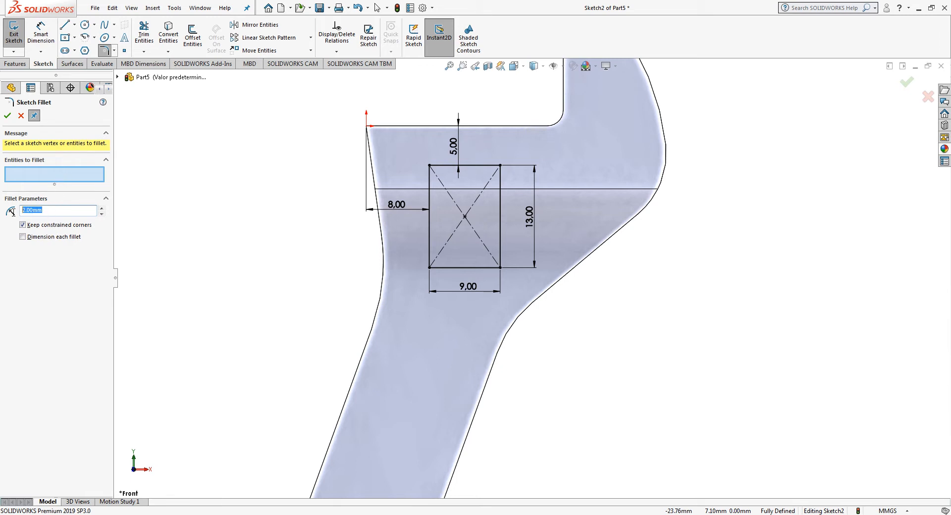
pyautogui.click(430, 268)
pyautogui.click(429, 166)
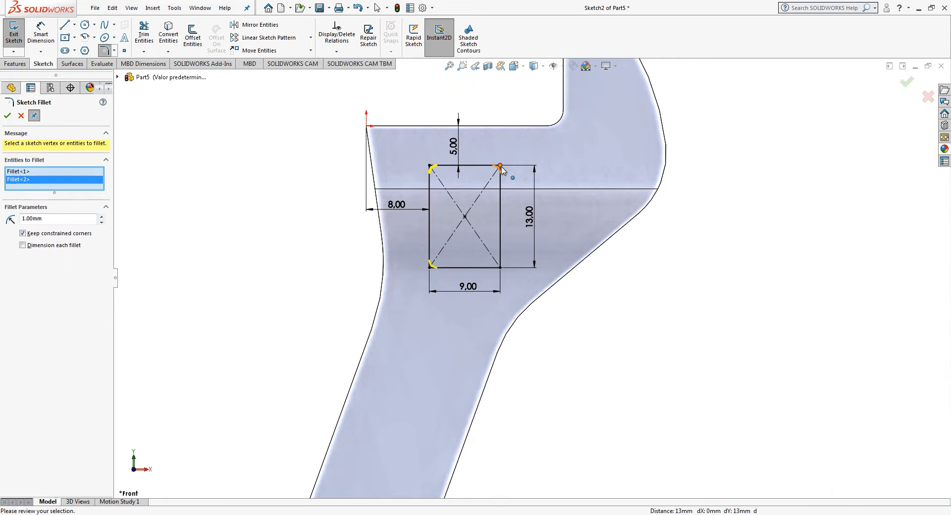
pyautogui.click(500, 165)
pyautogui.click(499, 267)
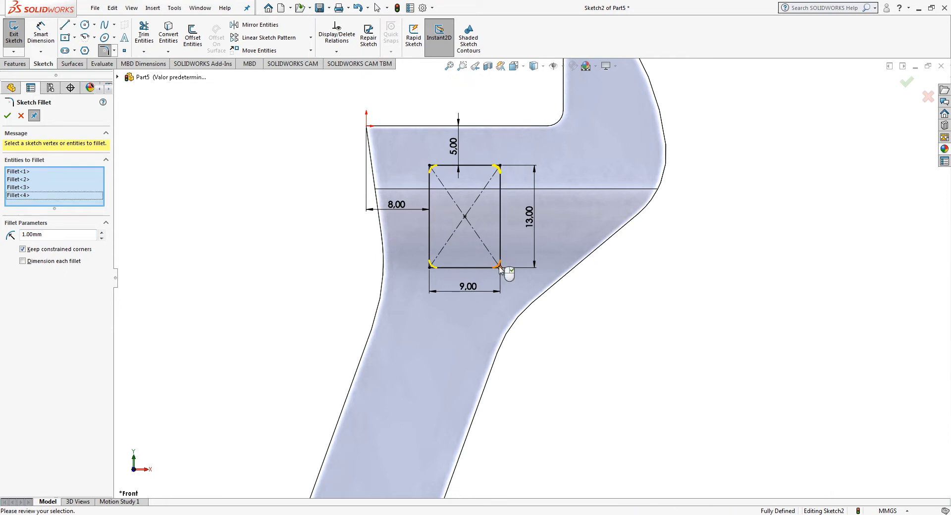
pyautogui.click(8, 116)
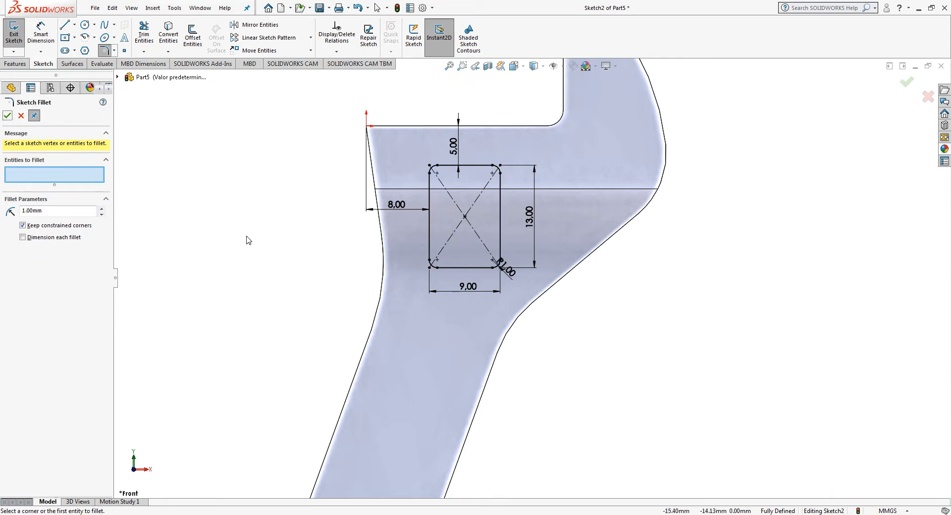
pyautogui.click(906, 81)
pyautogui.click(909, 93)
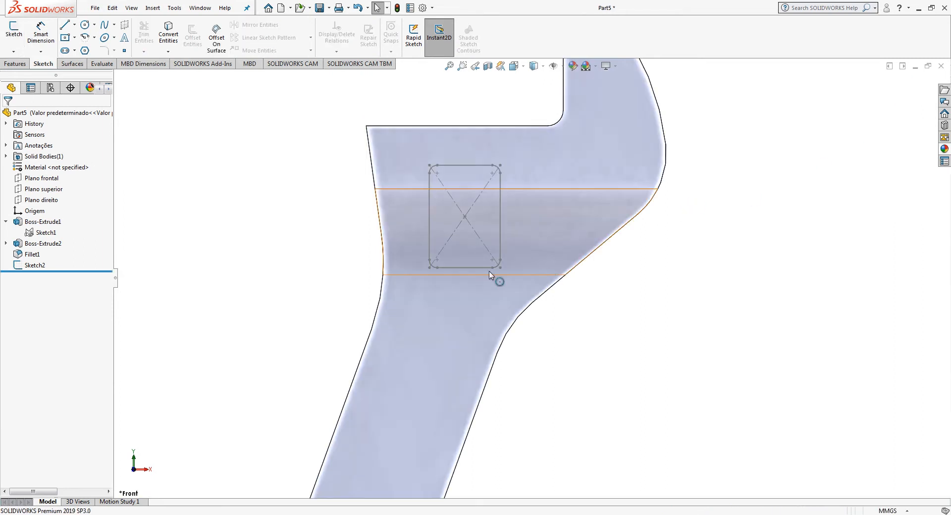
# Cut the rounded rectangle through the body in both directions with an Extruded Cut set to Through All - Both.
pyautogui.click(31, 265)
pyautogui.click(15, 64)
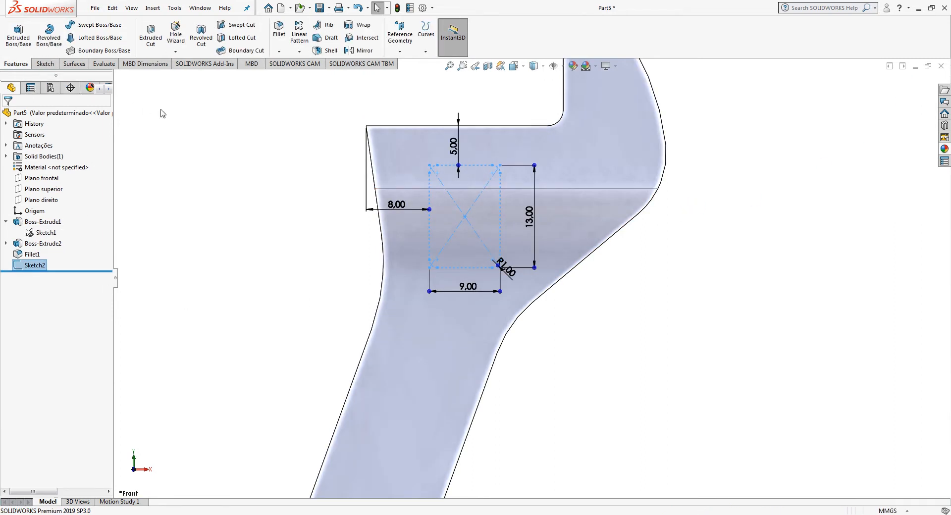
pyautogui.click(151, 36)
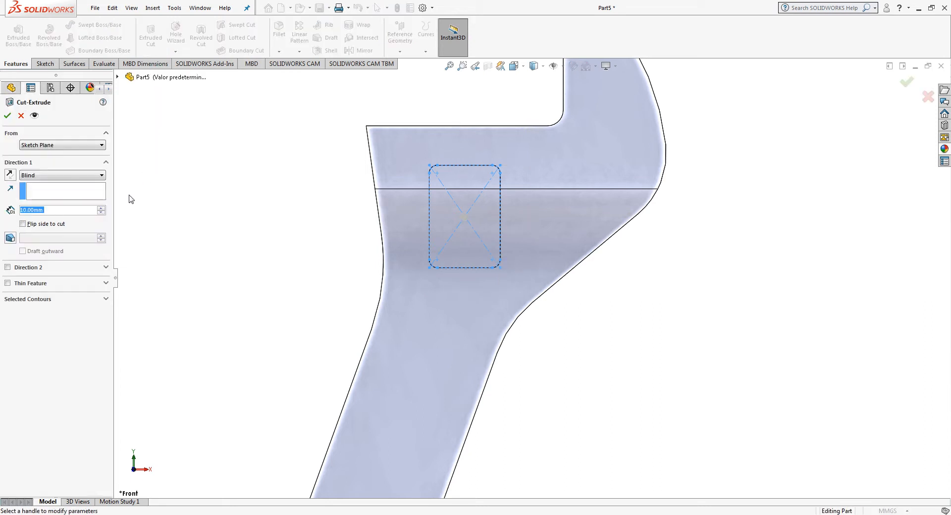
pyautogui.click(48, 177)
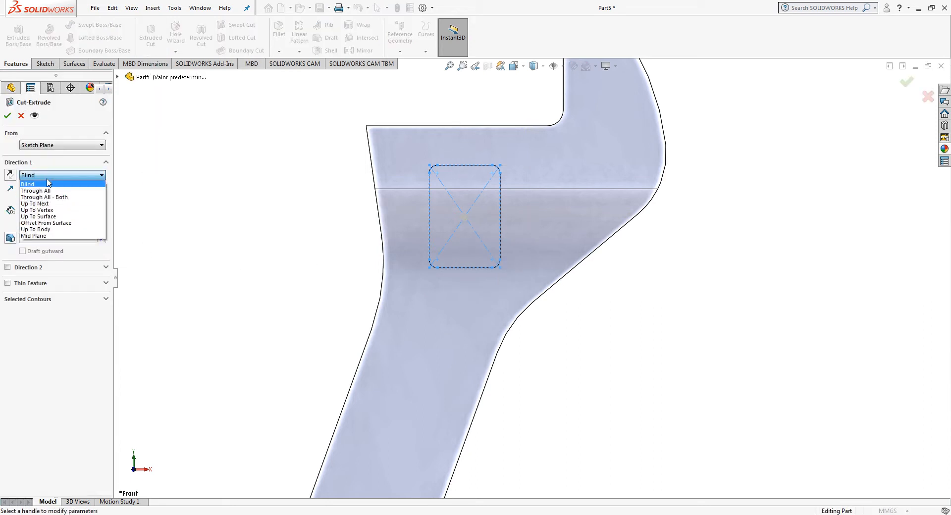
pyautogui.click(35, 187)
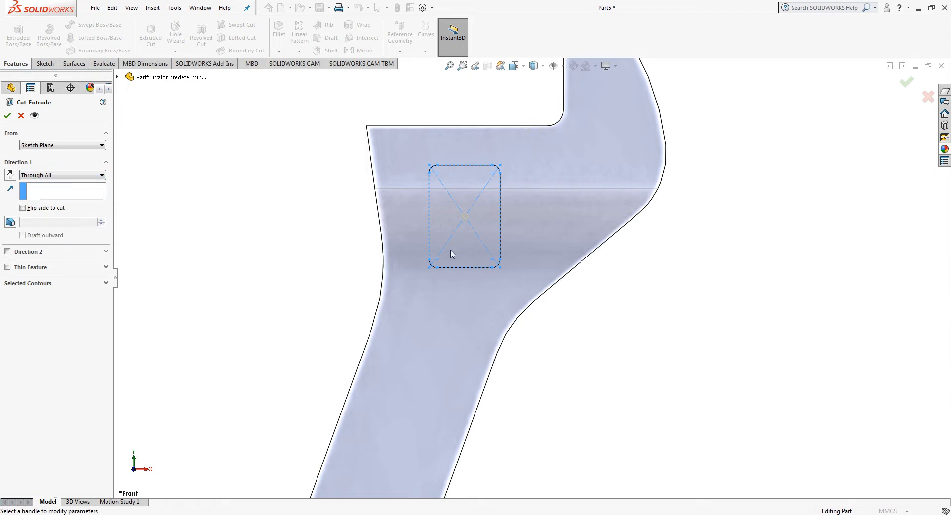
pyautogui.moveTo(451, 254); pyautogui.dragTo(566, 263, button='middle')
pyautogui.click(53, 176)
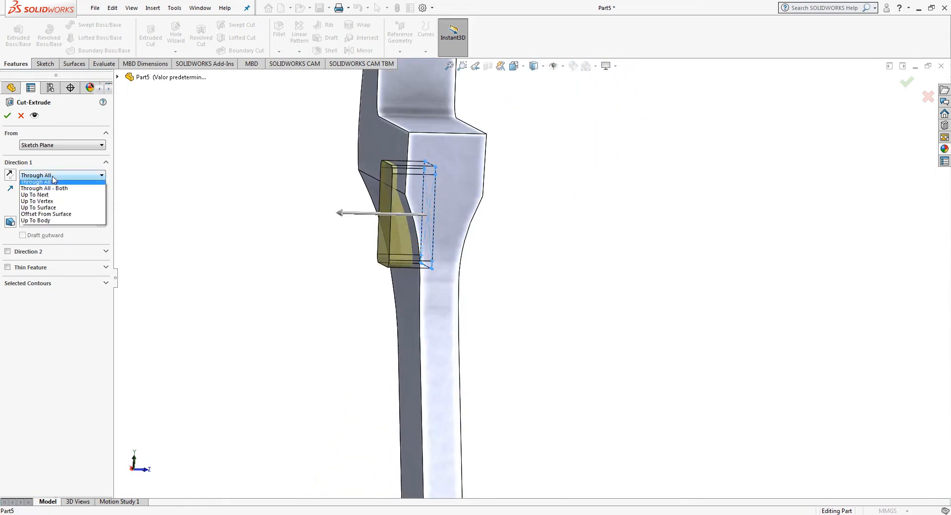
pyautogui.click(56, 189)
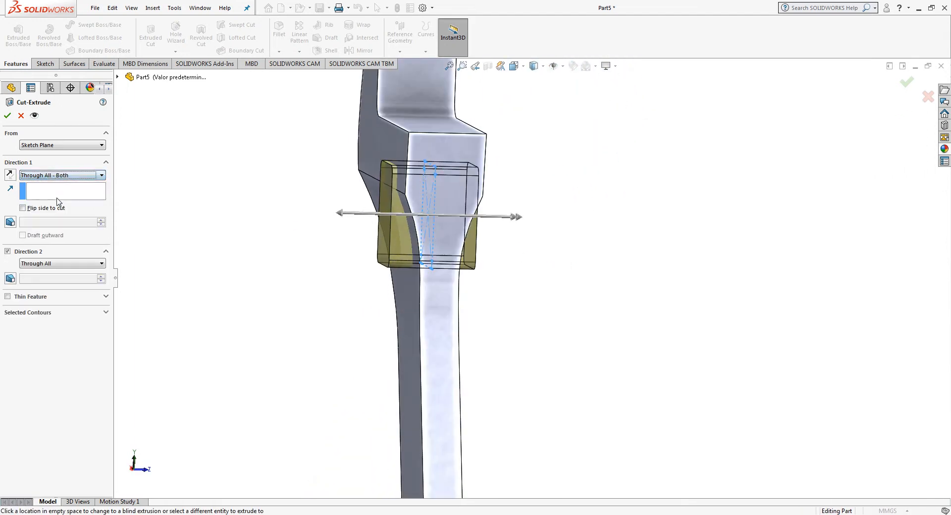
pyautogui.click(908, 84)
pyautogui.click(606, 243)
pyautogui.moveTo(596, 249); pyautogui.dragTo(533, 248, button='middle')
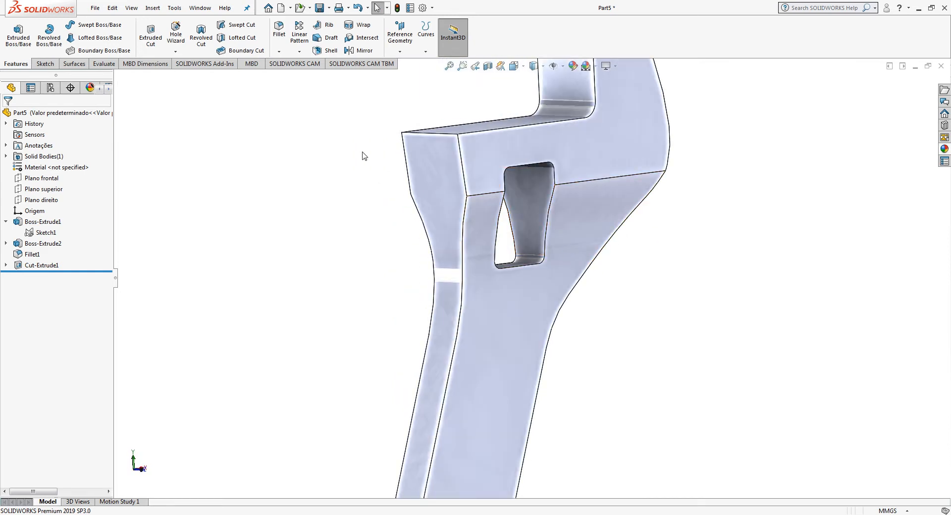
# Chamfer the rectangular window's edges on both sides of the body at 1.2 mm and 45 degrees.
pyautogui.click(279, 51)
pyautogui.click(290, 74)
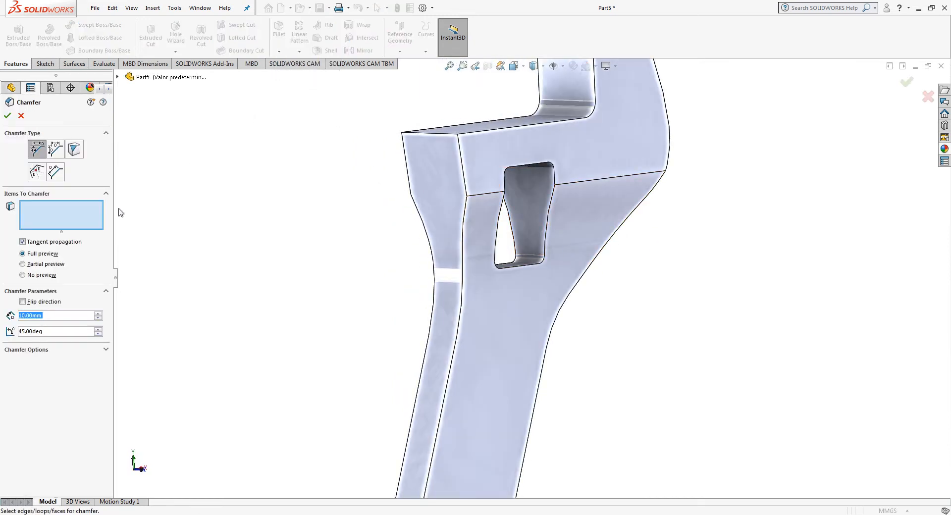
pyautogui.write('1.2')
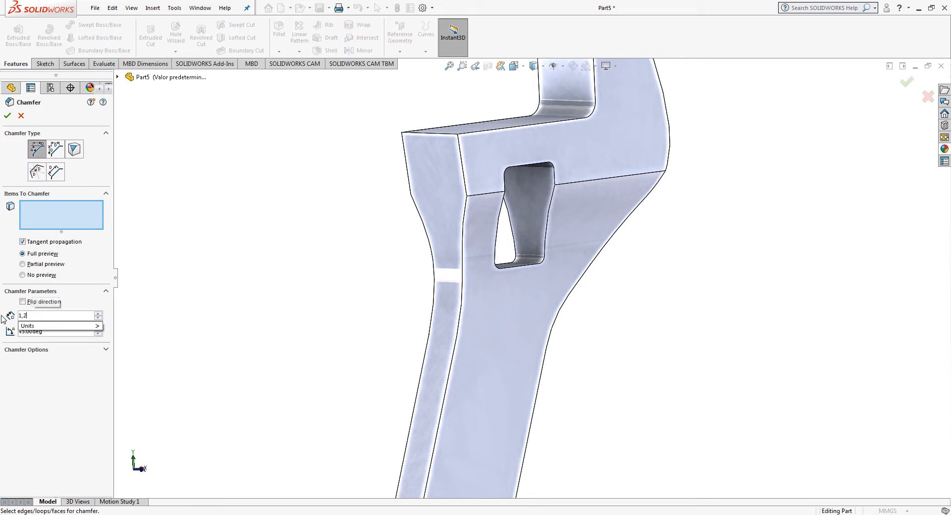
pyautogui.press('Return')
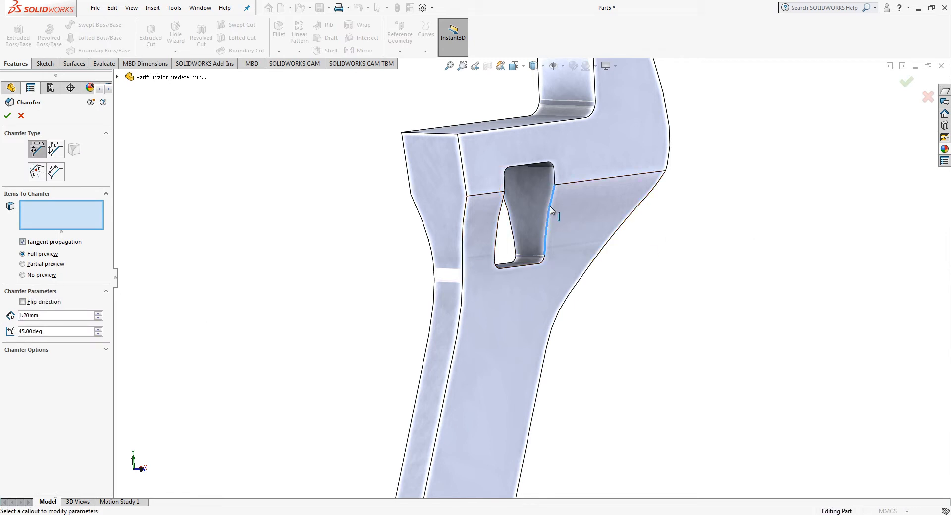
pyautogui.click(551, 210)
pyautogui.click(529, 165)
pyautogui.moveTo(536, 205); pyautogui.dragTo(561, 180, button='middle')
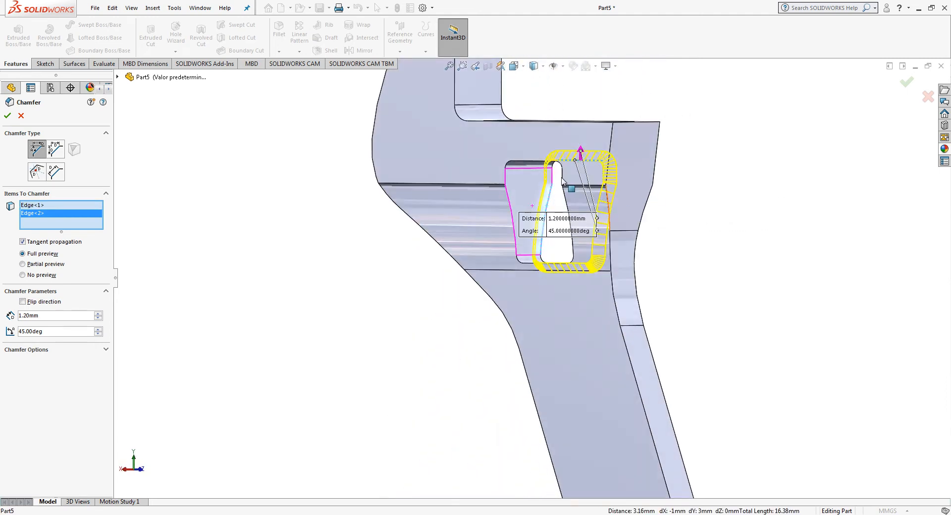
pyautogui.click(511, 208)
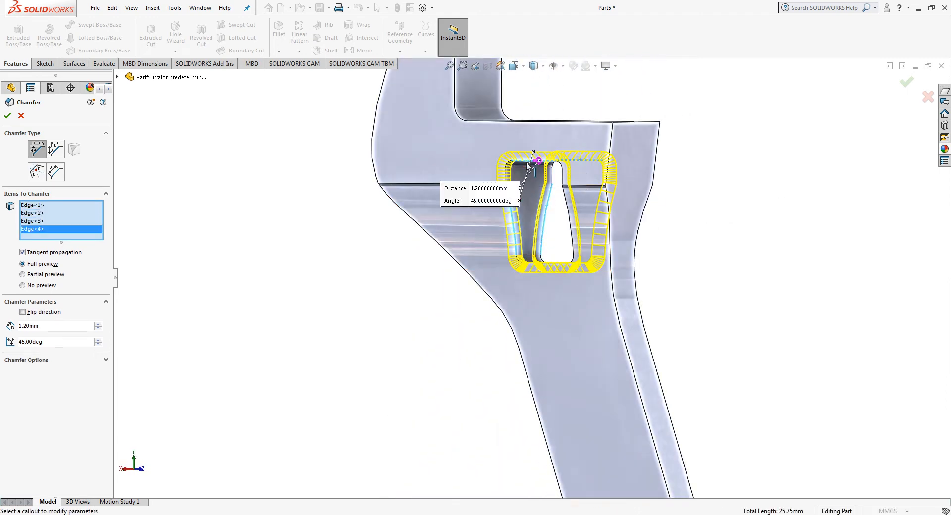
pyautogui.click(906, 82)
# Fillet the handle's outer edges and the end hole's edges on both sides with a 0.5 mm radius.
pyautogui.moveTo(714, 214); pyautogui.dragTo(598, 243, button='middle')
pyautogui.scroll(3, 598, 243)
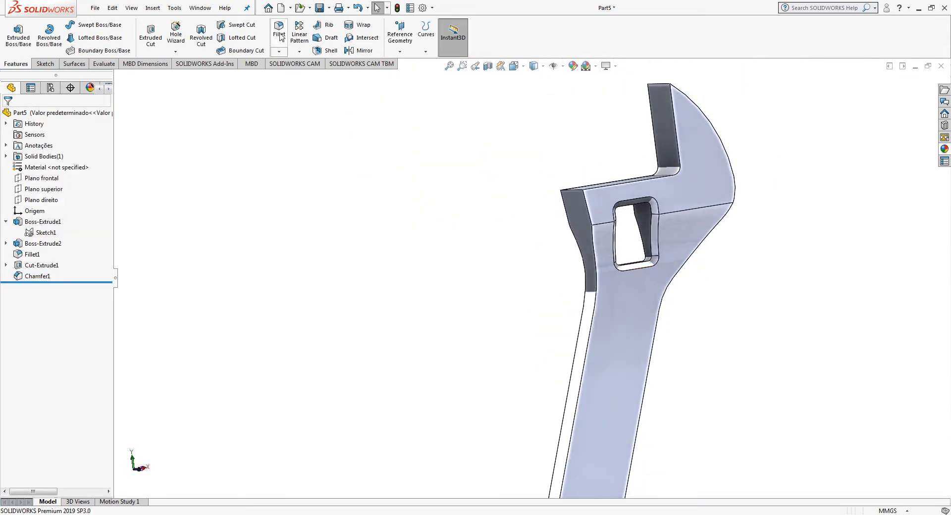
pyautogui.click(279, 30)
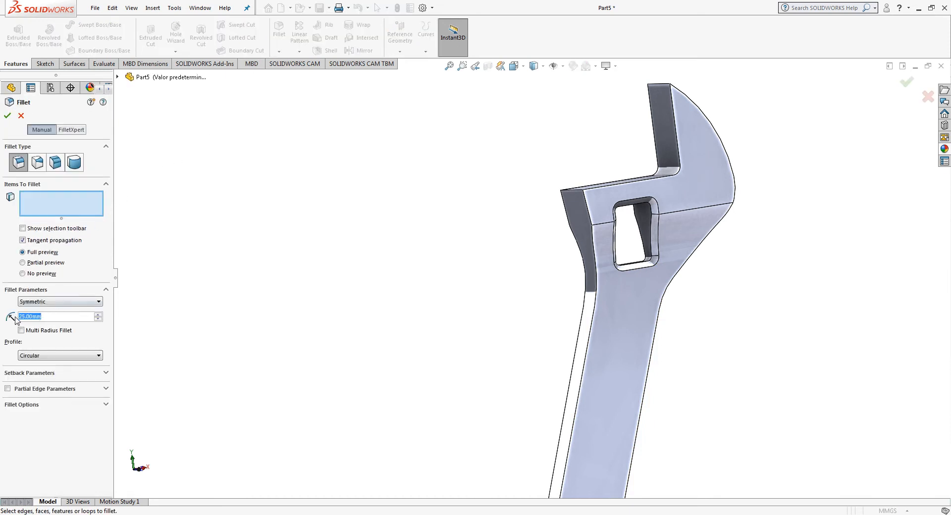
pyautogui.write('0.5')
pyautogui.press('Return')
pyautogui.click(584, 376)
pyautogui.moveTo(584, 376); pyautogui.dragTo(630, 365, button='middle')
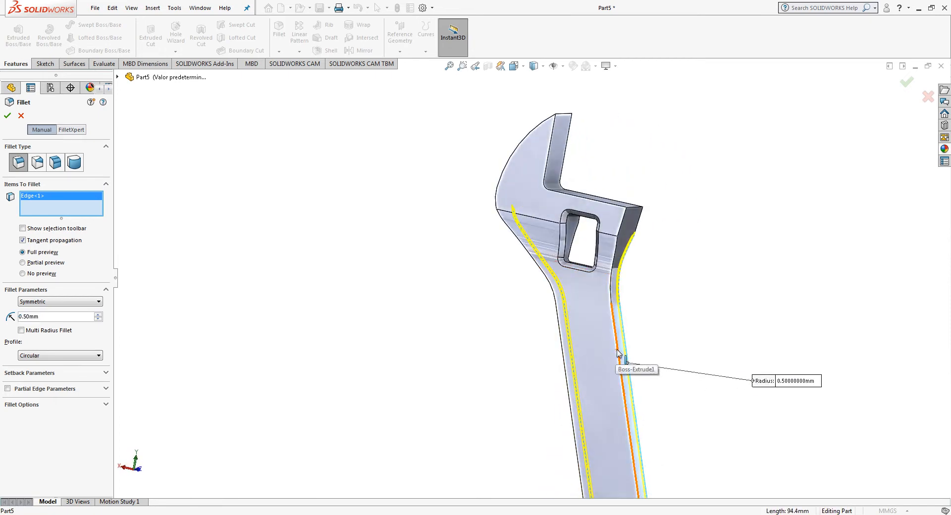
pyautogui.click(619, 353)
pyautogui.scroll(5, 661, 391)
pyautogui.scroll(-7, 574, 418)
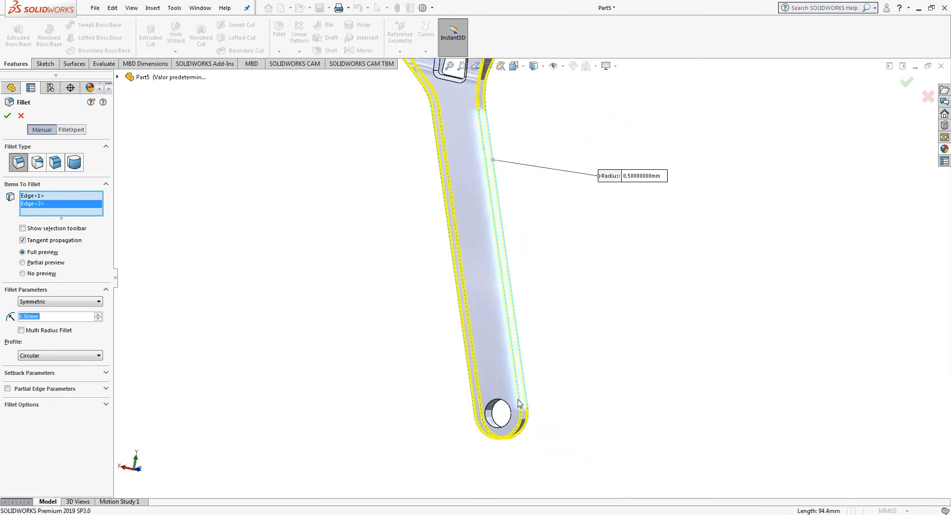
pyautogui.click(514, 381)
pyautogui.moveTo(557, 391); pyautogui.dragTo(386, 402, button='middle')
pyautogui.click(603, 384)
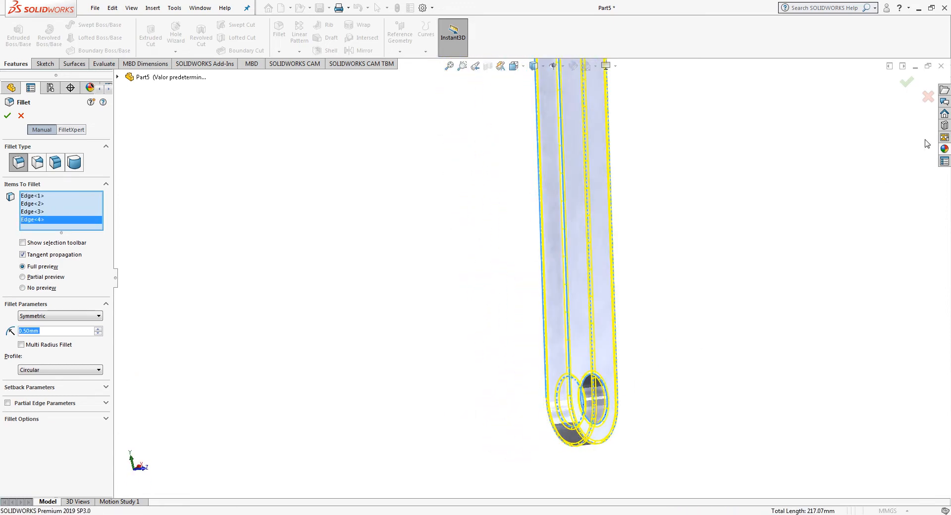
pyautogui.press('Return')
# Sketch a tilted rectangle of four lines along the handle on Plano frontal, about 85.6 mm long and 10.8 mm wide.
pyautogui.moveTo(679, 217); pyautogui.dragTo(536, 238, button='middle')
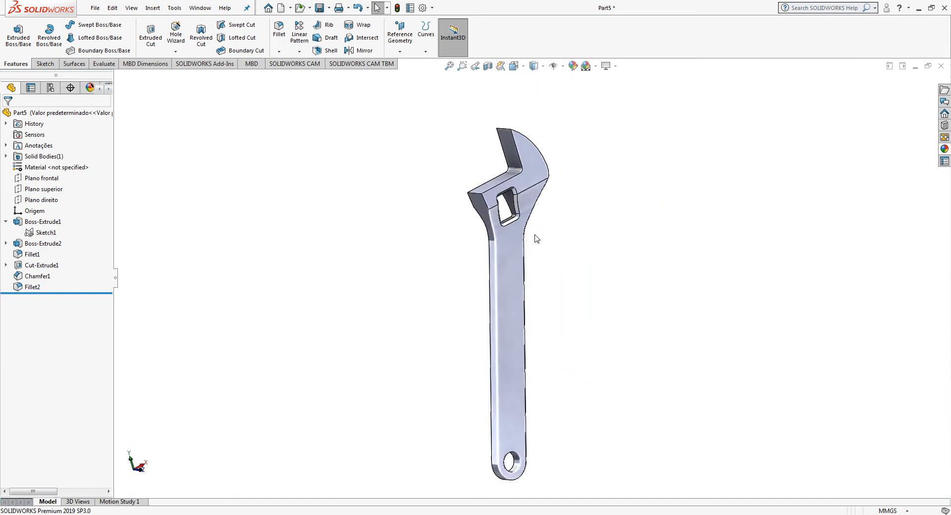
pyautogui.click(42, 178)
pyautogui.hotkey('ctrl', '8')
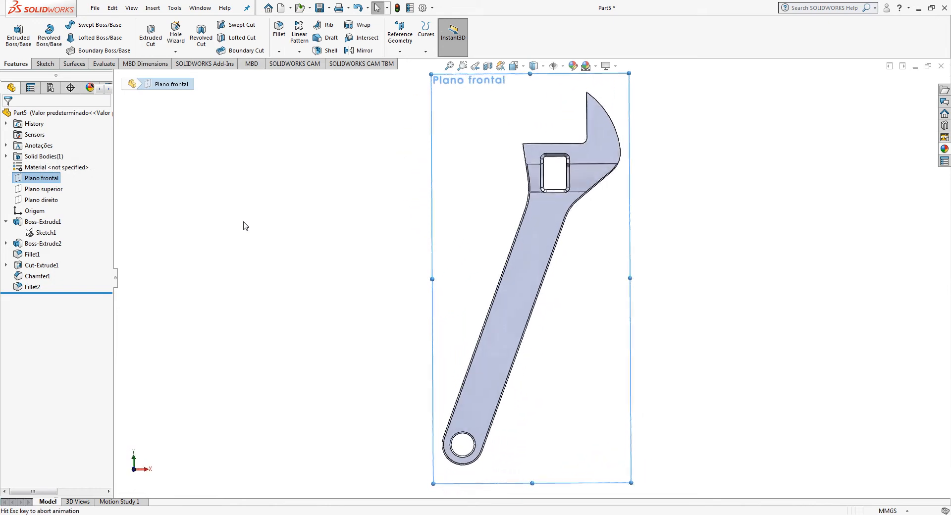
pyautogui.click(56, 65)
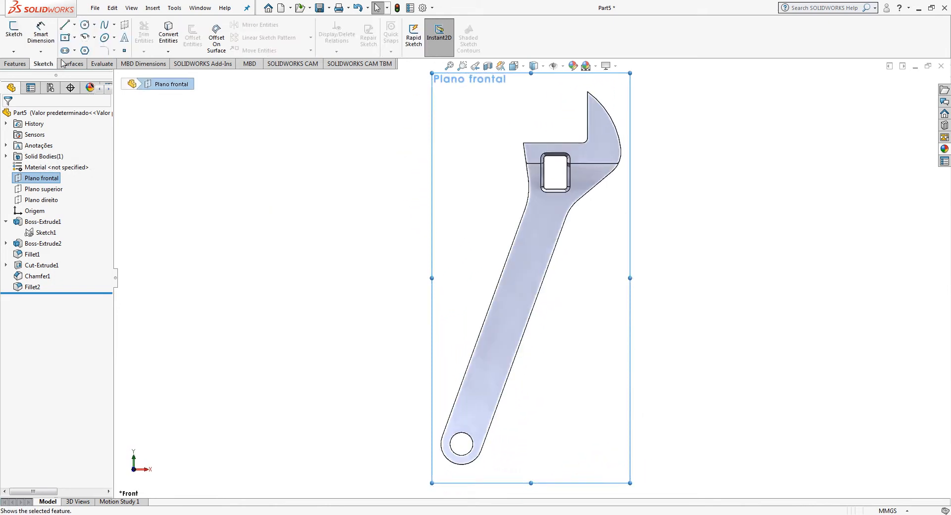
pyautogui.click(64, 25)
pyautogui.scroll(-2, 468, 428)
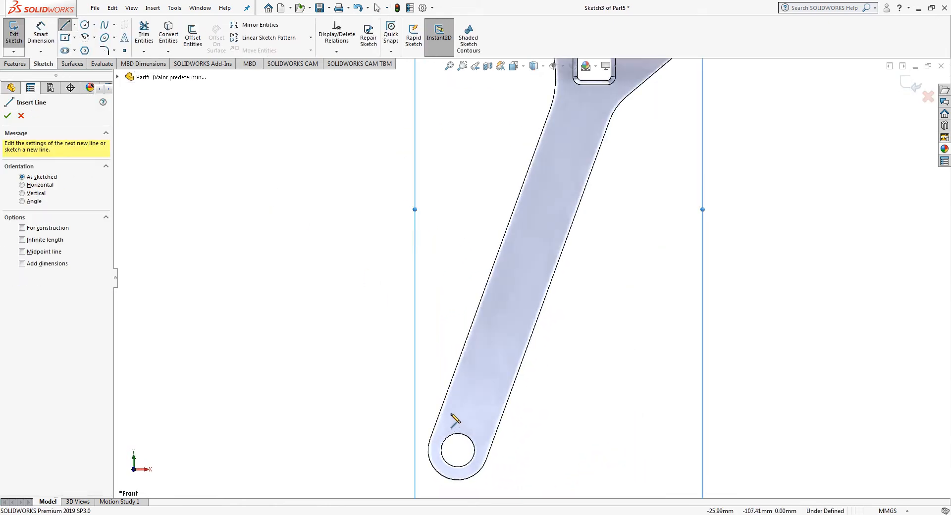
pyautogui.click(450, 411)
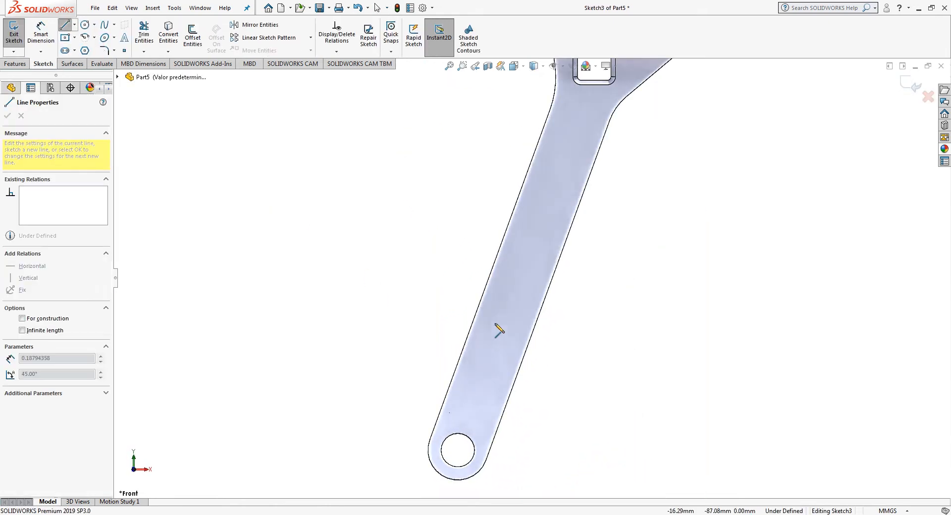
pyautogui.click(558, 114)
pyautogui.click(596, 126)
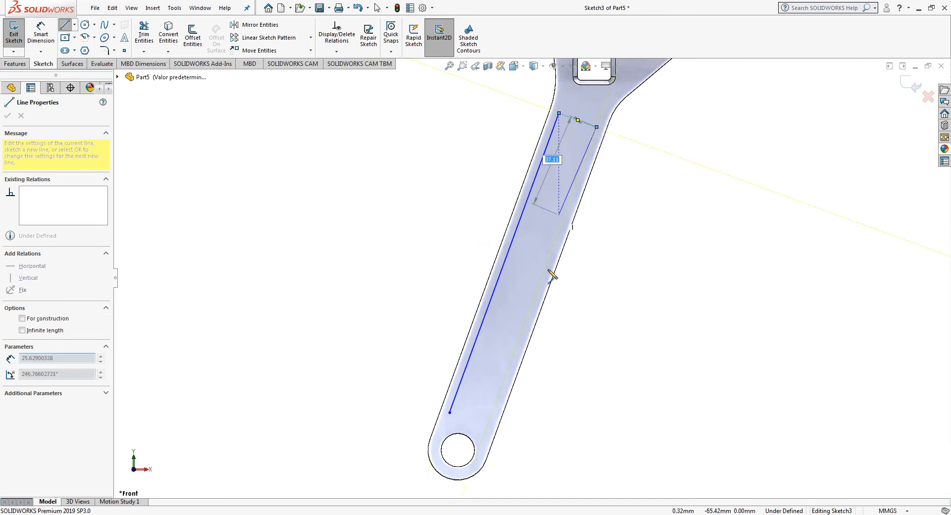
pyautogui.click(487, 425)
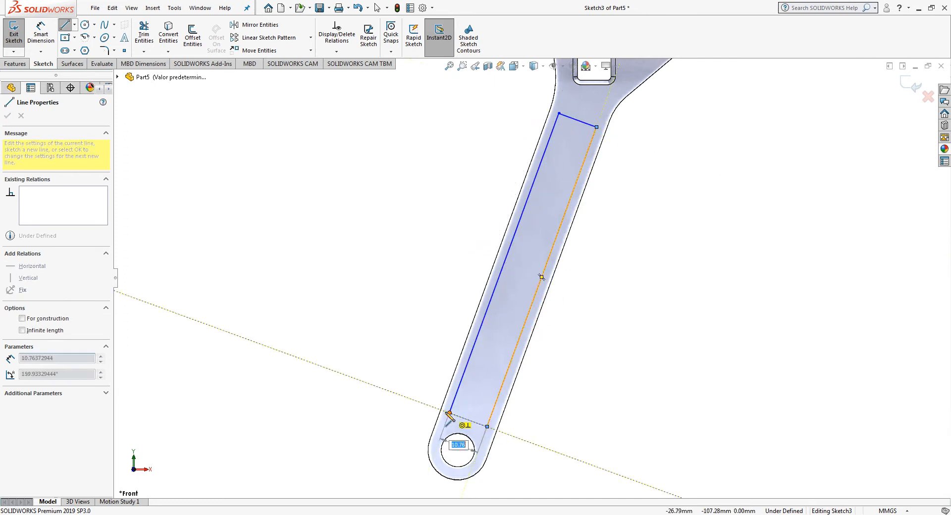
pyautogui.click(449, 412)
pyautogui.press('Escape')
pyautogui.press('Escape')
# Make the rectangle's long line parallel to the adjacent straight edge of the handle.
pyautogui.scroll(-2, 510, 426)
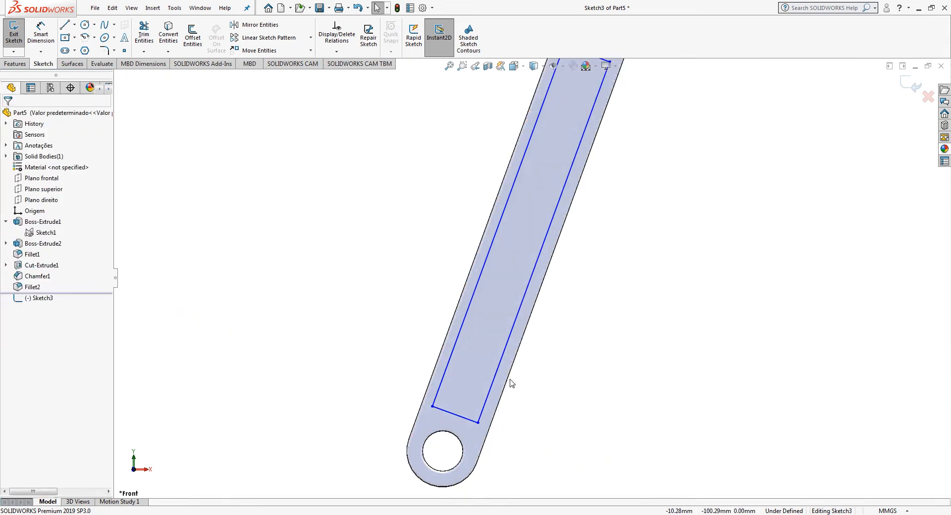
pyautogui.click(449, 337)
pyautogui.keyDown('ctrl'); pyautogui.click(447, 333); pyautogui.keyUp('ctrl')
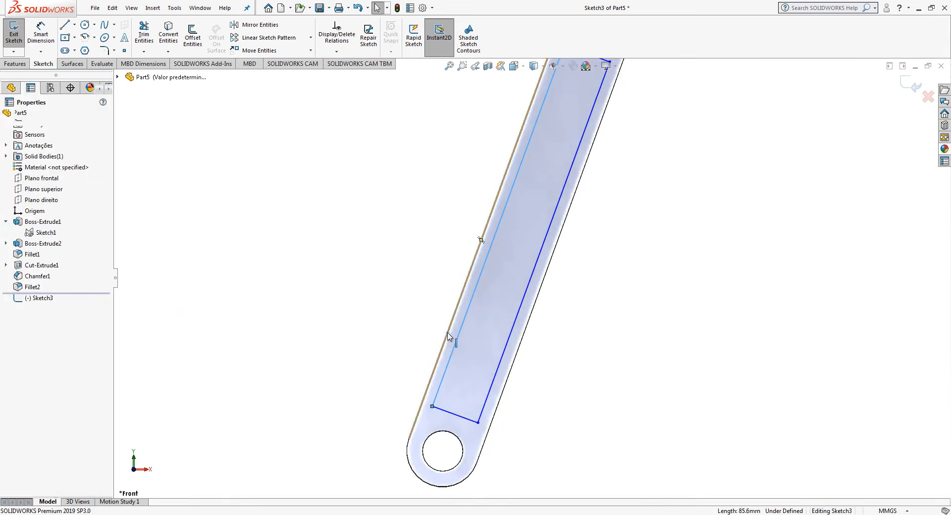
pyautogui.click(506, 288)
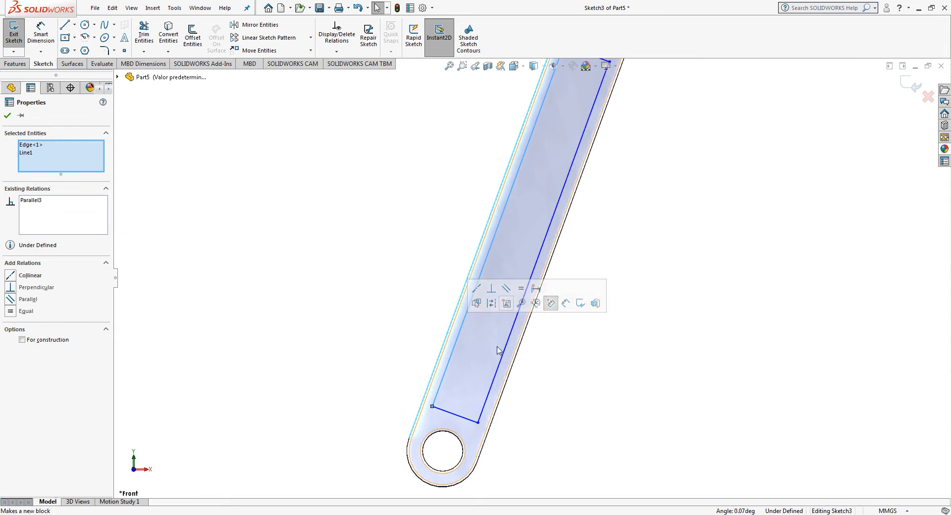
pyautogui.press('Escape')
# Dimension the distance between the rectangle's lower short line and the hole's centre to 7 mm.
pyautogui.click(48, 44)
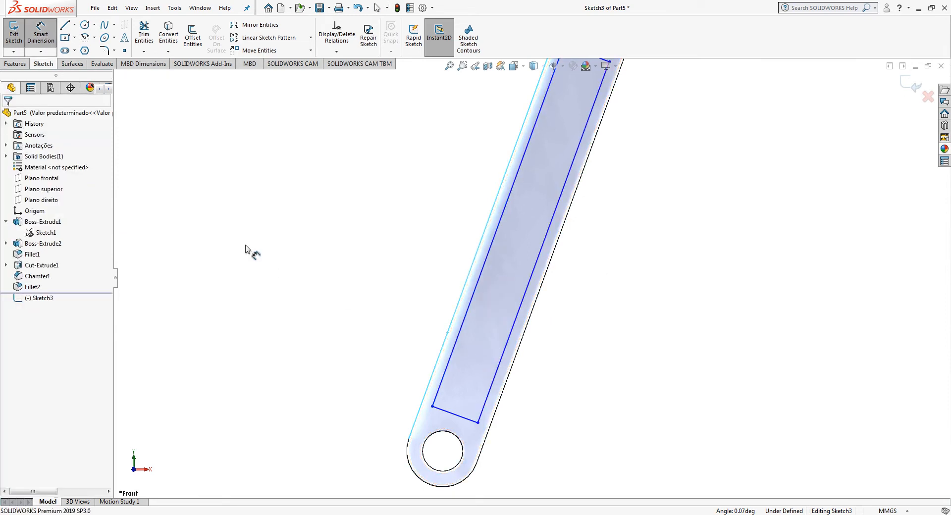
pyautogui.click(461, 421)
pyautogui.click(458, 438)
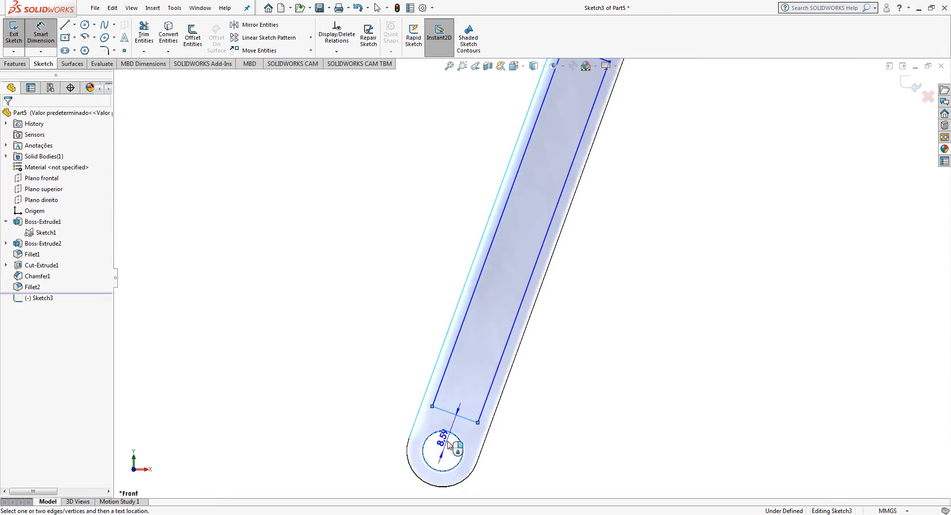
pyautogui.click(448, 445)
pyautogui.write('7')
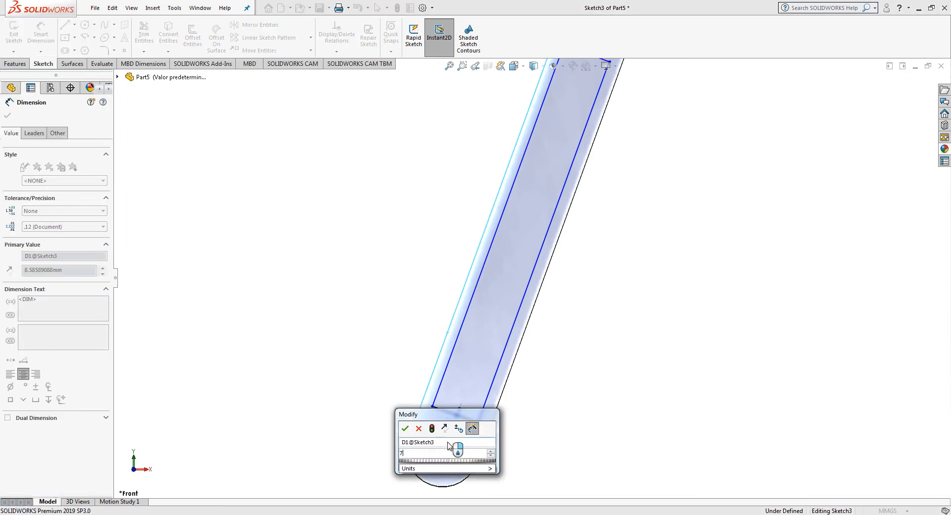
pyautogui.press('Return')
# Dimension both long lines of the rectangle 2.5 mm from the handle's adjacent edges.
pyautogui.click(446, 369)
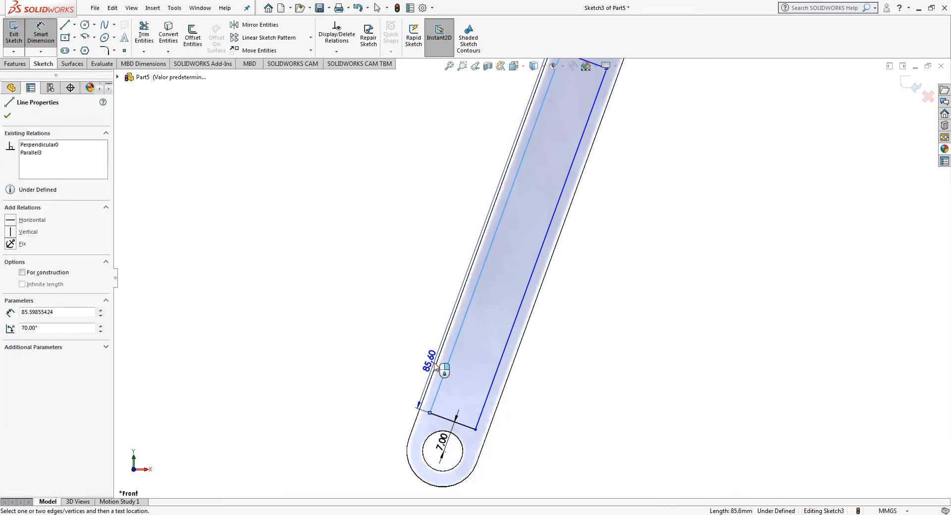
pyautogui.click(436, 367)
pyautogui.click(404, 349)
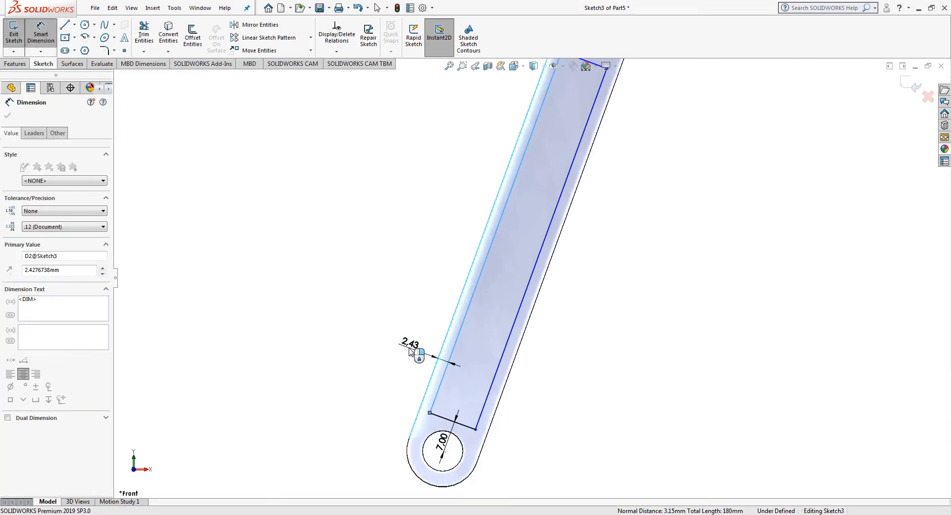
pyautogui.write('2,5')
pyautogui.press('Return')
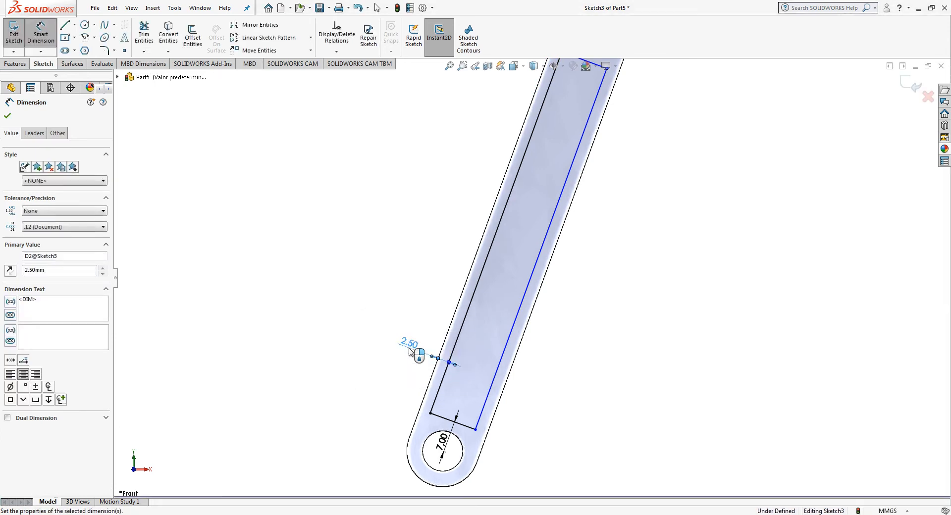
pyautogui.click(505, 385)
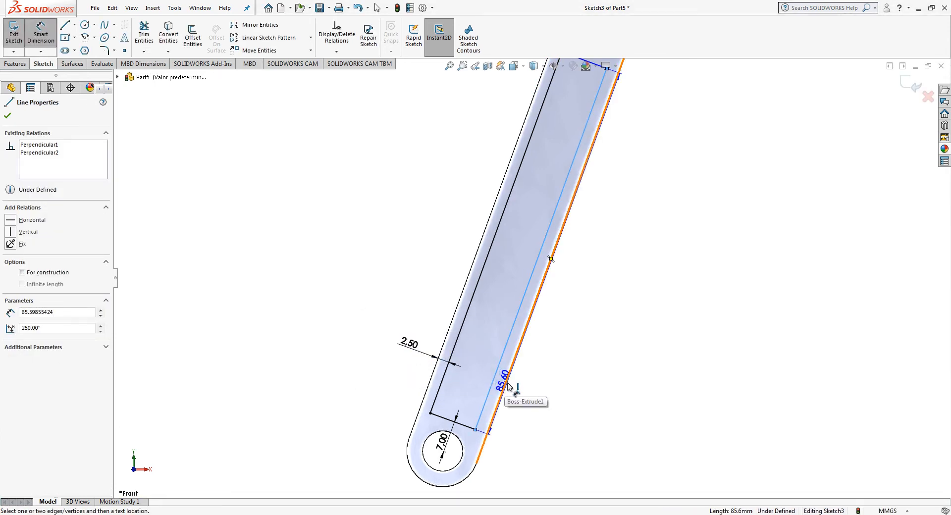
pyautogui.click(505, 385)
pyautogui.write('2.5')
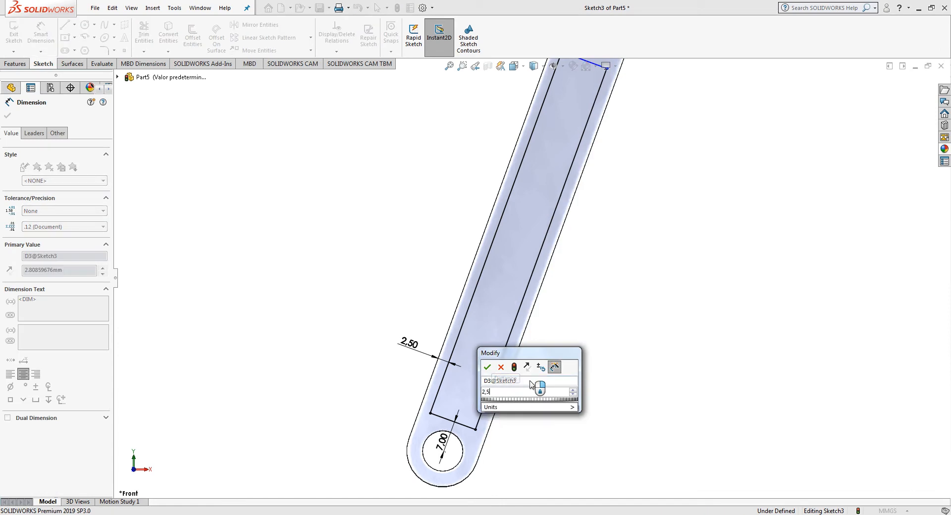
pyautogui.press('Return')
# Dimension the rectangle's length to 90 mm.
pyautogui.click(518, 326)
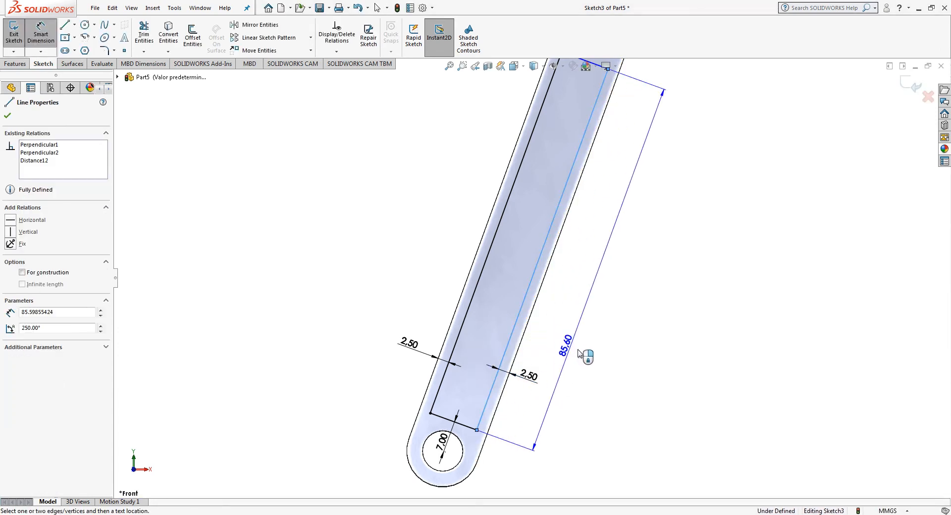
pyautogui.click(594, 358)
pyautogui.write('90')
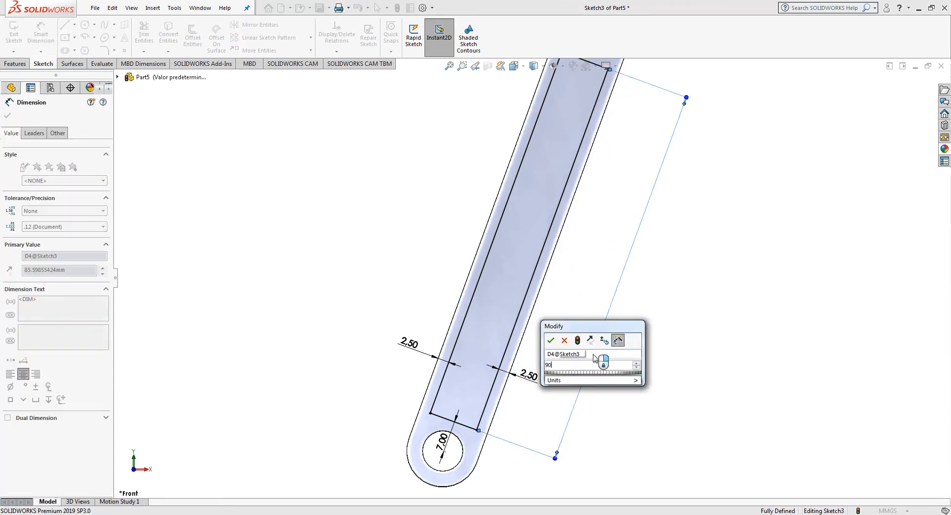
pyautogui.press('Return')
pyautogui.scroll(2, 593, 355)
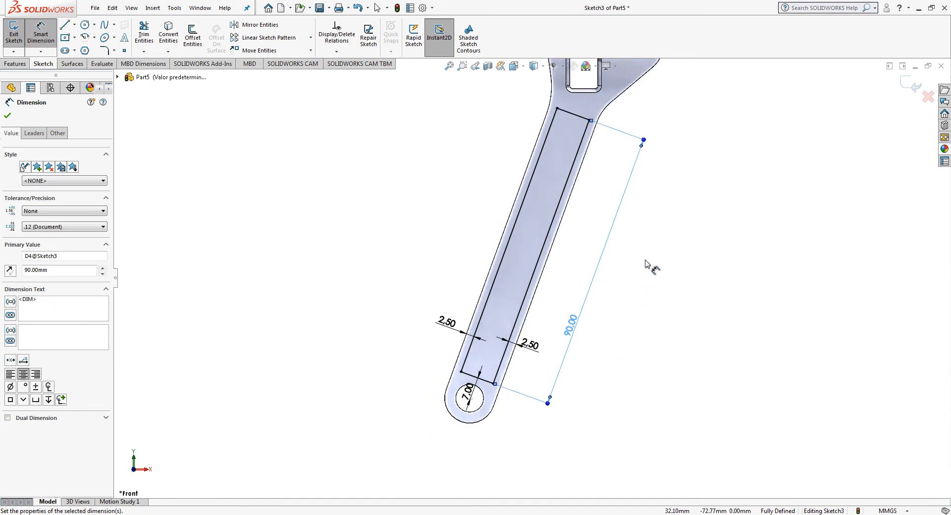
pyautogui.press('Escape')
# Round all four corners of the handle rectangle with 3 mm sketch fillets.
pyautogui.click(105, 51)
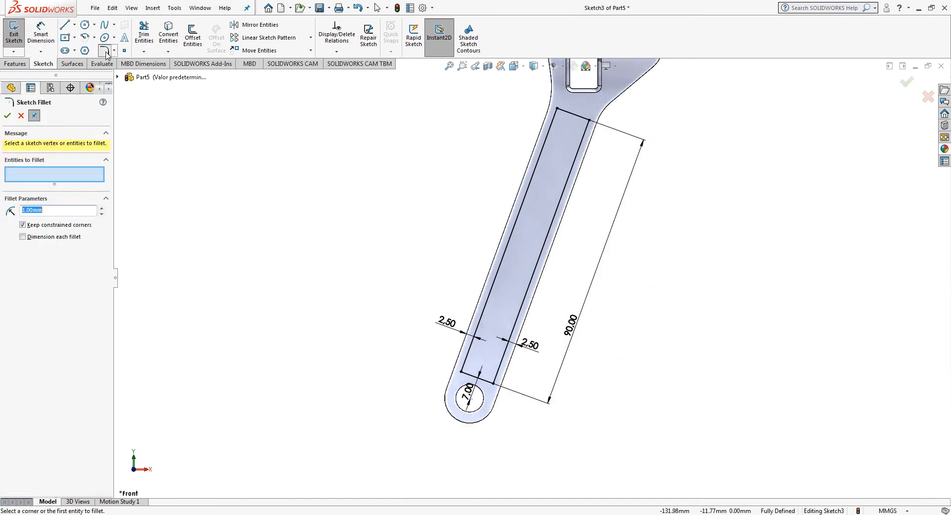
pyautogui.click(462, 374)
pyautogui.click(493, 383)
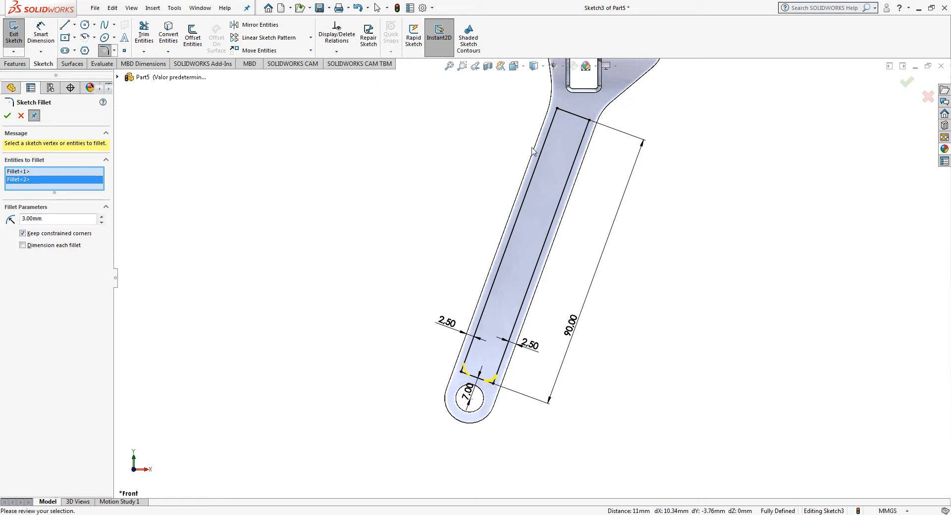
pyautogui.click(557, 109)
pyautogui.click(589, 122)
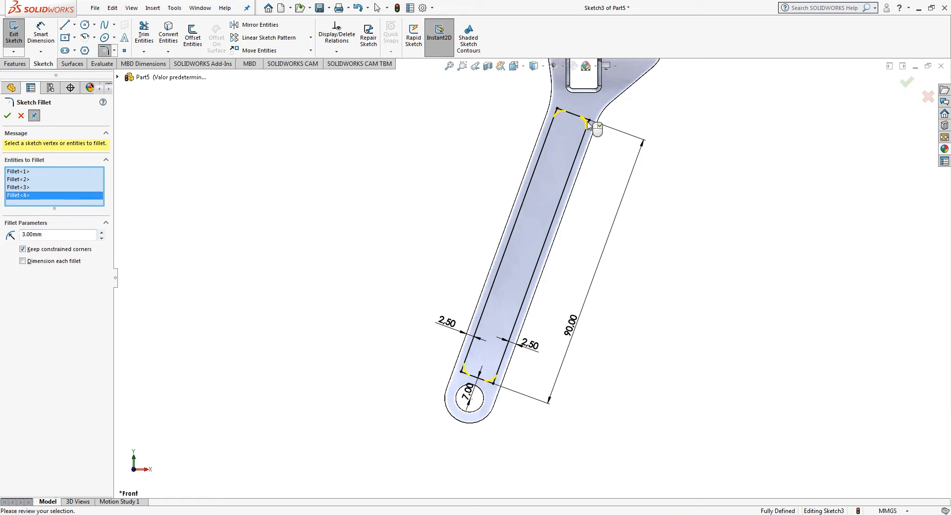
pyautogui.click(906, 83)
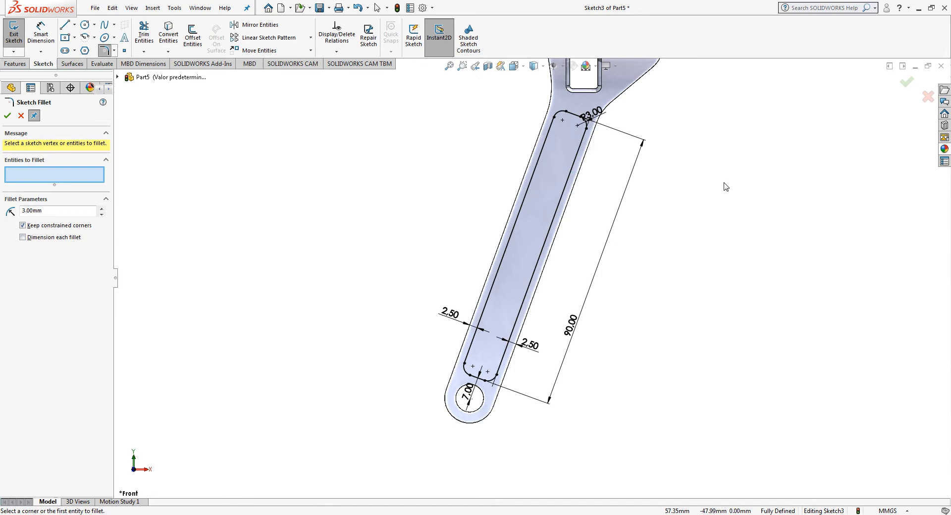
# Close the handle recess sketch and start an extruded cut from it at a 2.5 mm offset from the sketch plane.
pyautogui.click(903, 86)
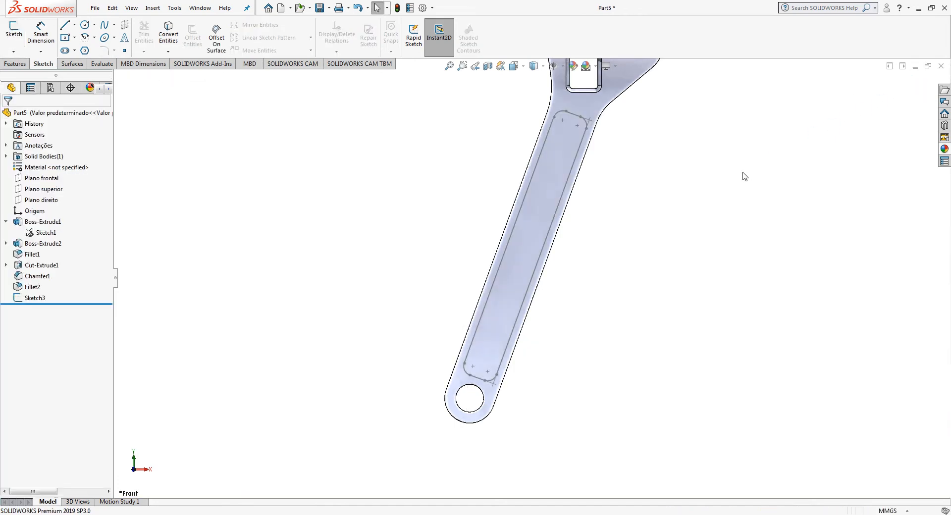
pyautogui.click(34, 298)
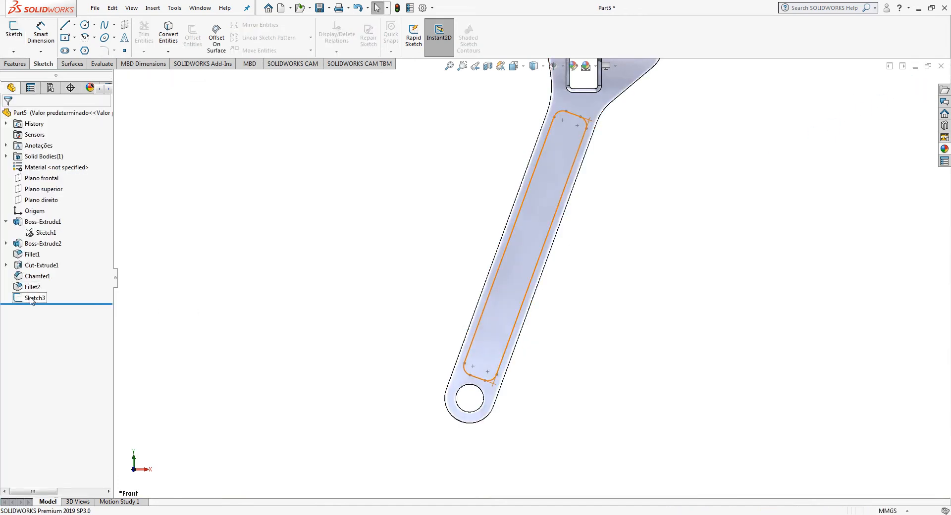
pyautogui.click(14, 64)
pyautogui.click(150, 36)
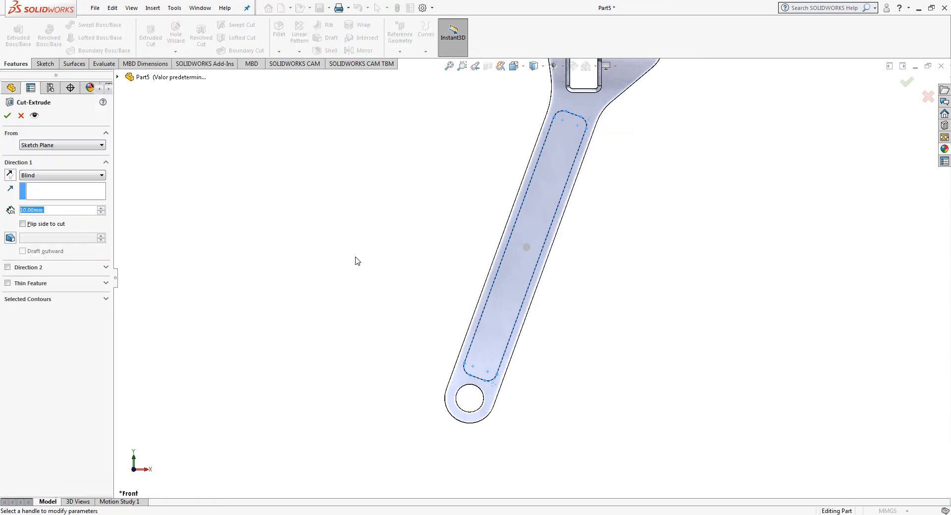
pyautogui.moveTo(357, 261); pyautogui.dragTo(496, 273, button='middle')
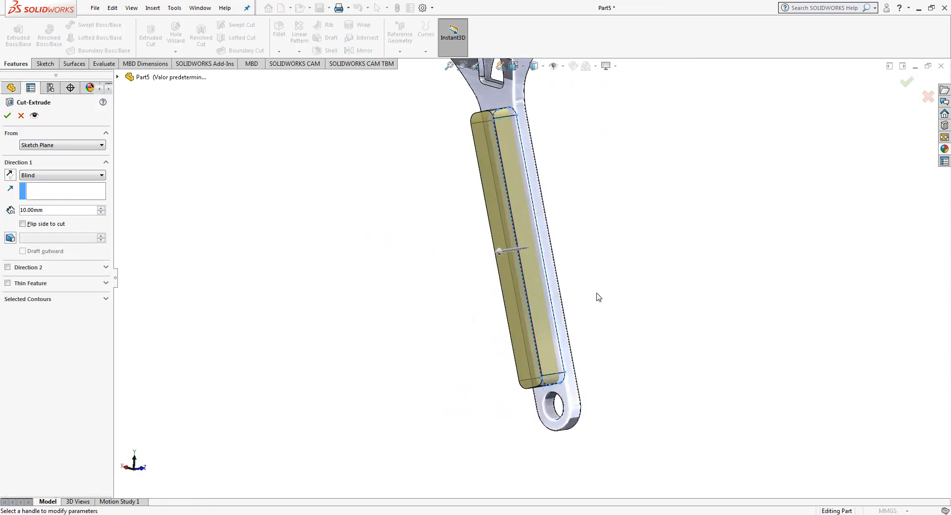
pyautogui.click(50, 145)
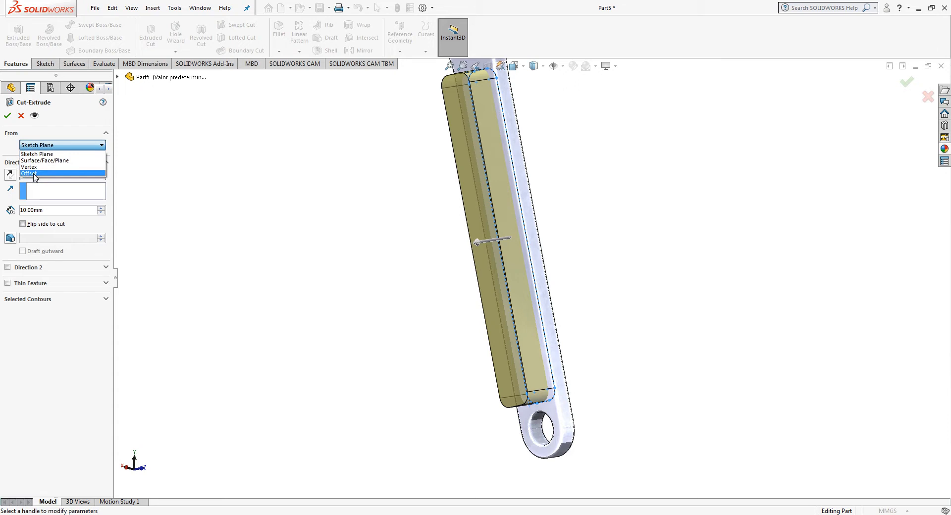
pyautogui.click(35, 174)
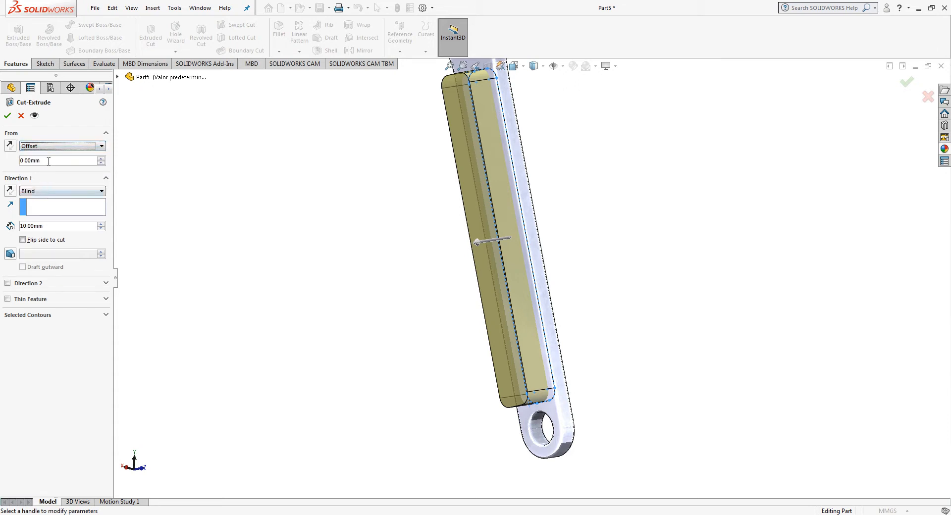
pyautogui.write('2.5')
pyautogui.press('Return')
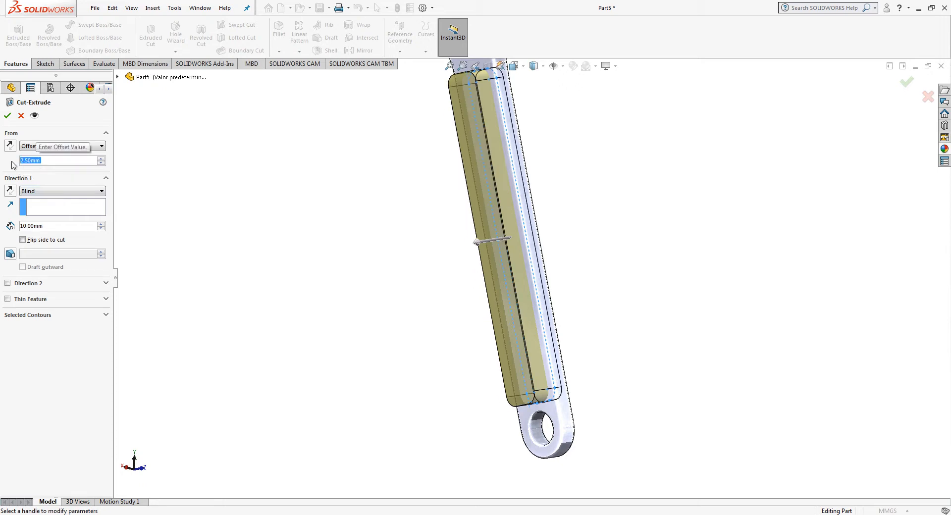
# Set the blind depth to 1.5 mm and complete the recess cut on this side of the handle.
pyautogui.click(39, 191)
pyautogui.click(40, 192)
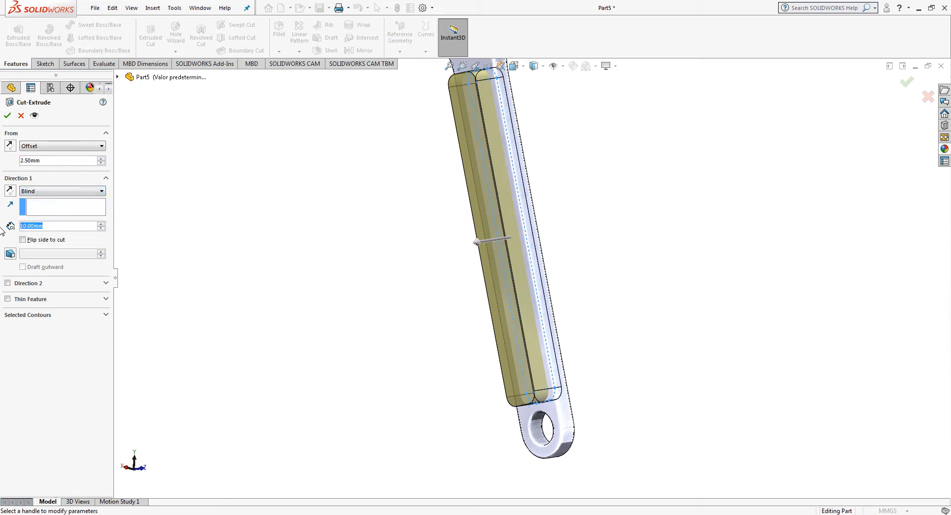
pyautogui.write('1.5')
pyautogui.press('Return')
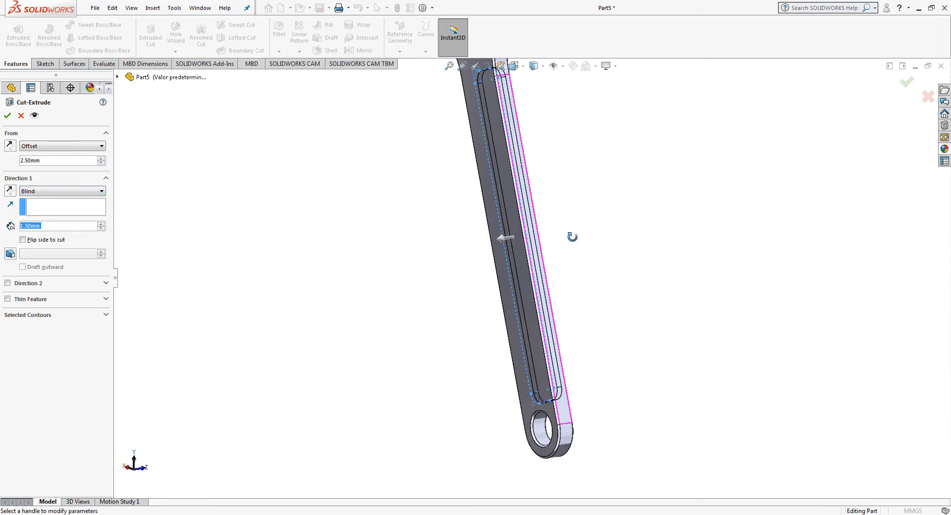
pyautogui.moveTo(572, 236); pyautogui.dragTo(673, 219, button='middle')
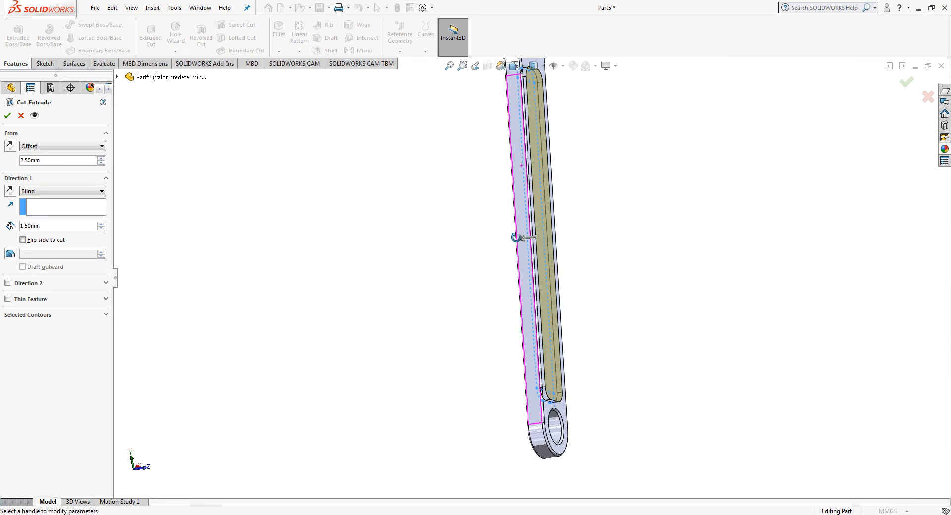
pyautogui.click(907, 84)
# Start a second extruded cut reusing the recess sketch, with a 2.5 mm start offset from the sketch plane.
pyautogui.moveTo(723, 165); pyautogui.dragTo(176, 326, button='middle')
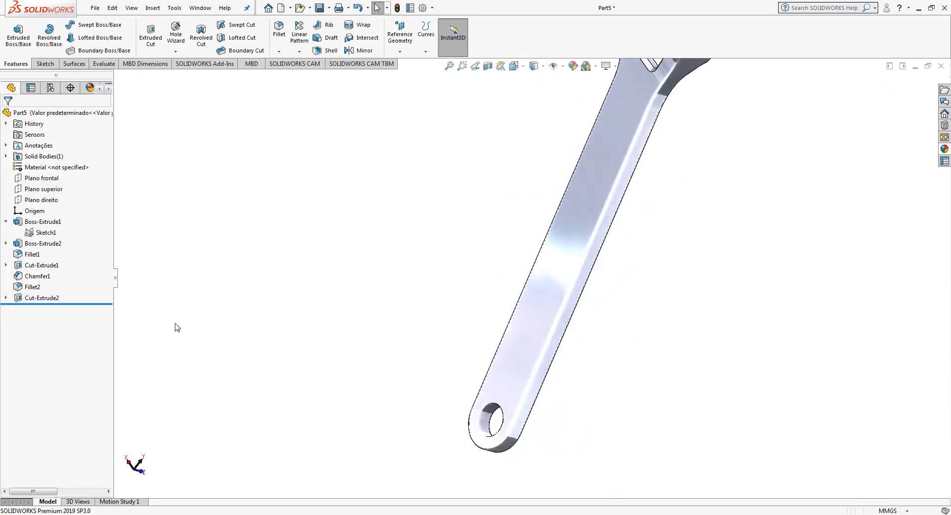
pyautogui.click(6, 298)
pyautogui.click(46, 309)
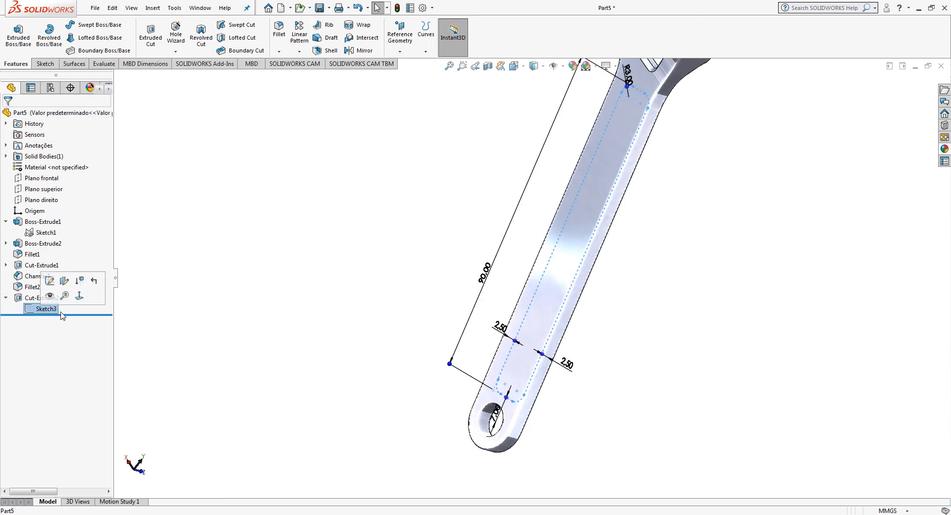
pyautogui.click(149, 38)
pyautogui.click(59, 144)
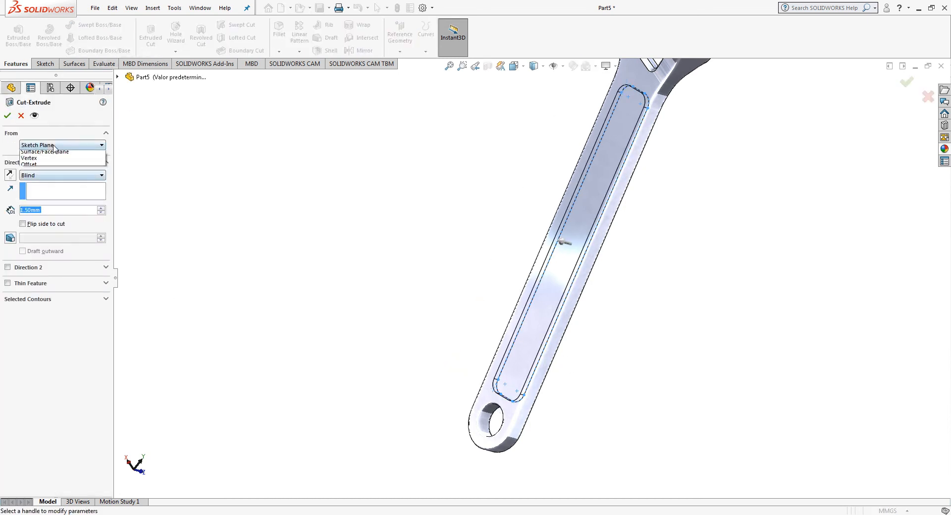
pyautogui.click(42, 169)
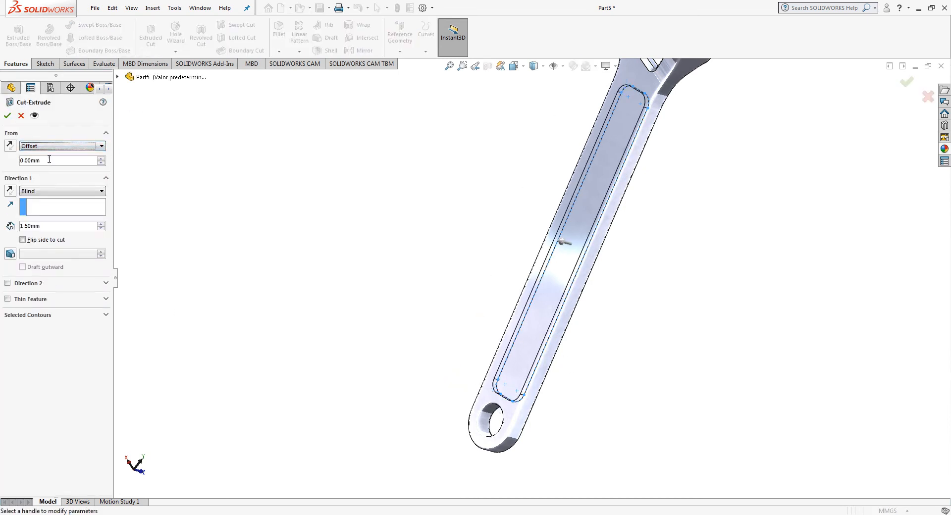
pyautogui.write('2.5')
pyautogui.press('Return')
# Reverse the start offset and the cut direction, and complete the 1.5 mm deep recess on the handle's opposite side.
pyautogui.click(11, 146)
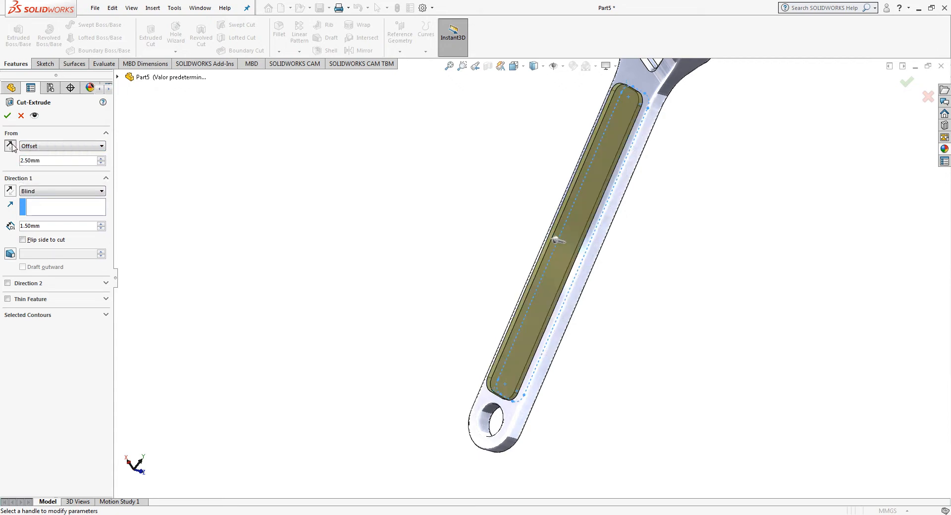
pyautogui.click(9, 191)
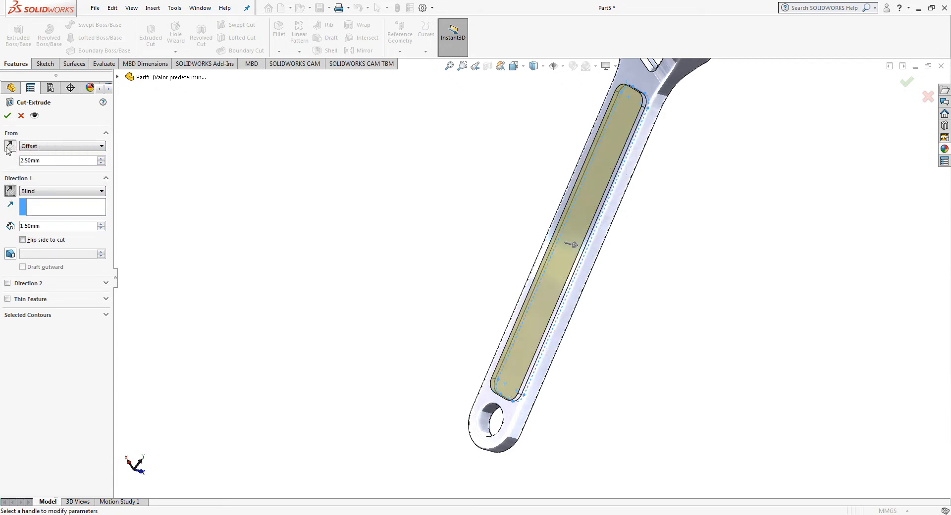
pyautogui.click(7, 117)
# Fillet the floor faces of both handle recesses with a 1.5 mm radius.
pyautogui.scroll(3, 460, 237)
pyautogui.scroll(-3, 642, 222)
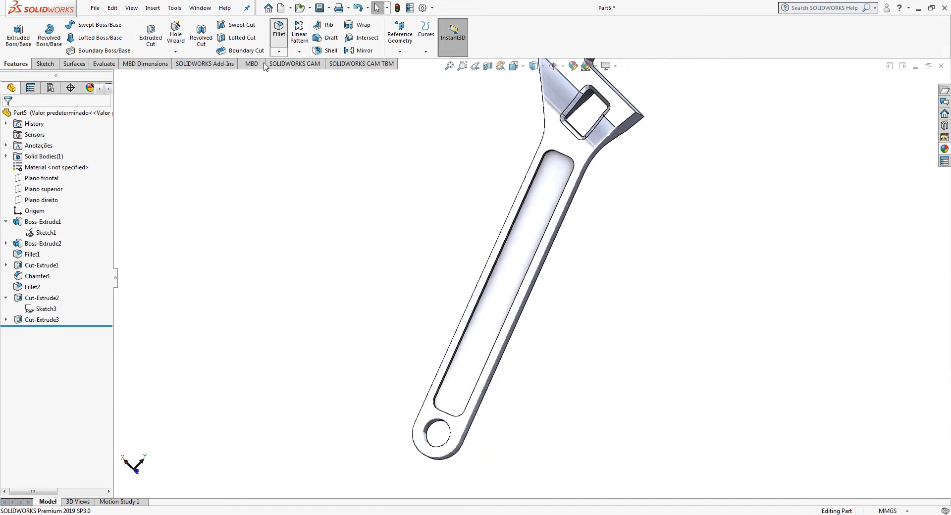
pyautogui.click(279, 30)
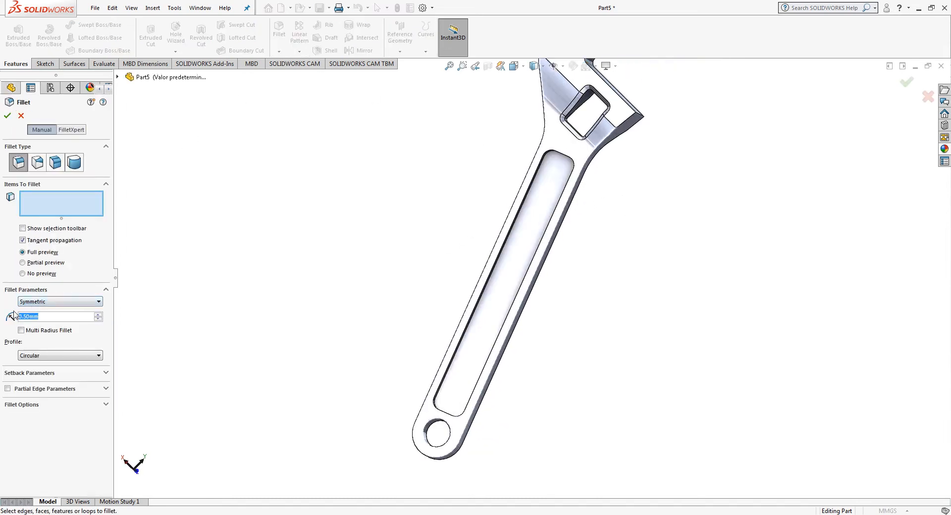
pyautogui.click(504, 305)
pyautogui.moveTo(504, 305); pyautogui.dragTo(512, 269, button='middle')
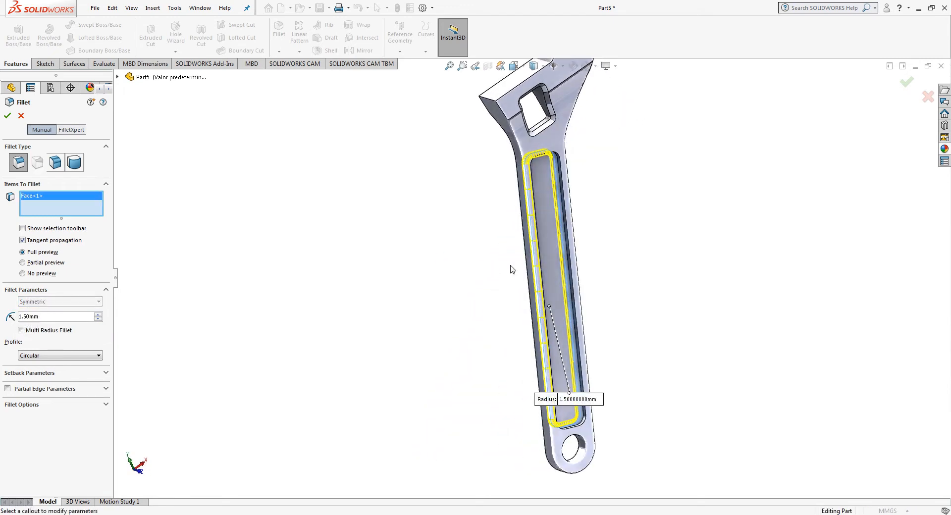
pyautogui.click(556, 286)
pyautogui.click(910, 86)
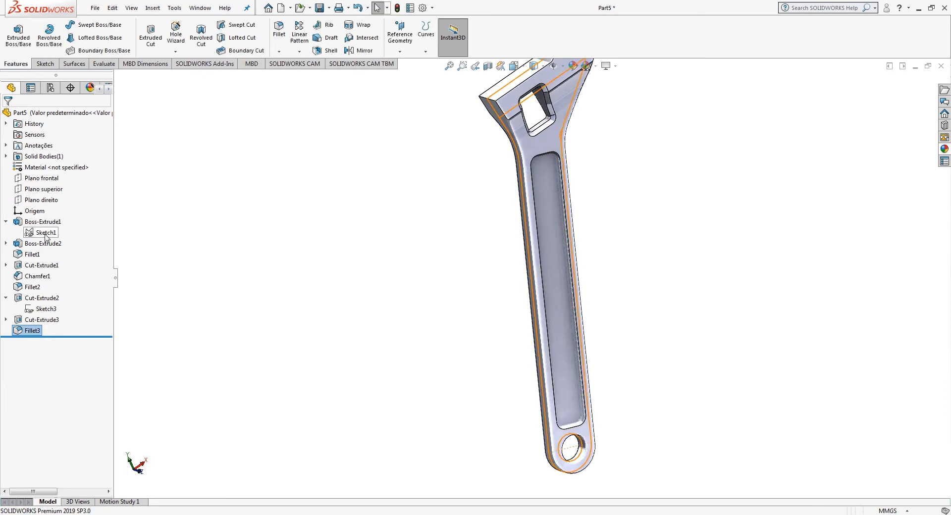
# On Plano direito, sketch a vertical line about 5.6 mm long down from the head's horizontal edge, beside the origin.
pyautogui.click(42, 200)
pyautogui.hotkey('ctrl', '8')
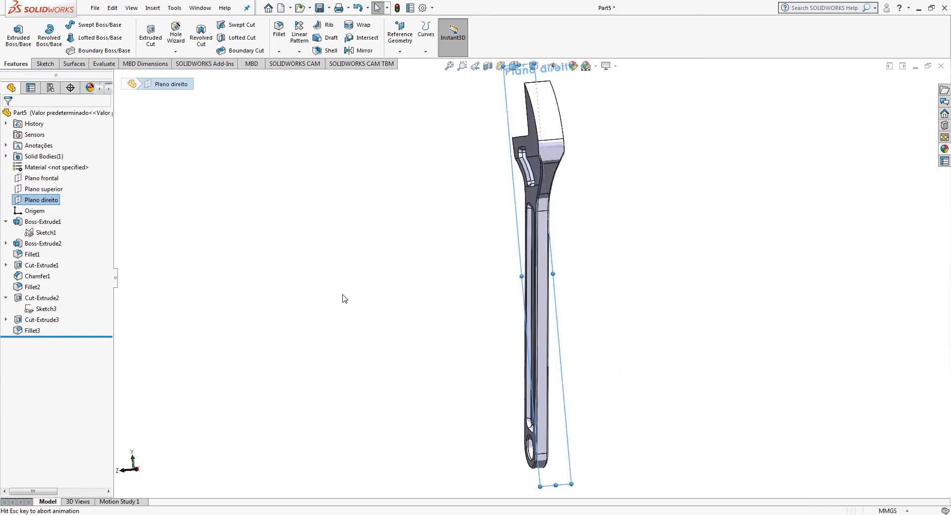
pyautogui.hotkey('ctrl', '8')
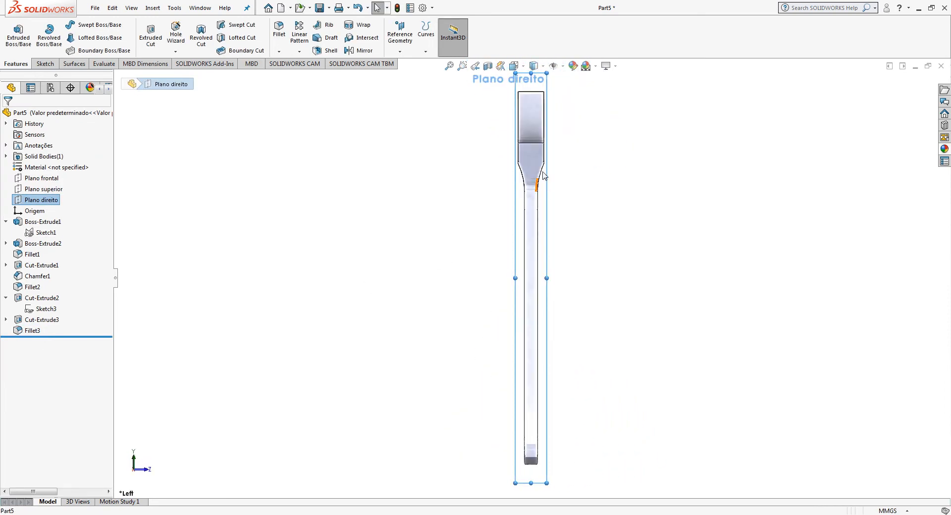
pyautogui.scroll(5, 555, 159)
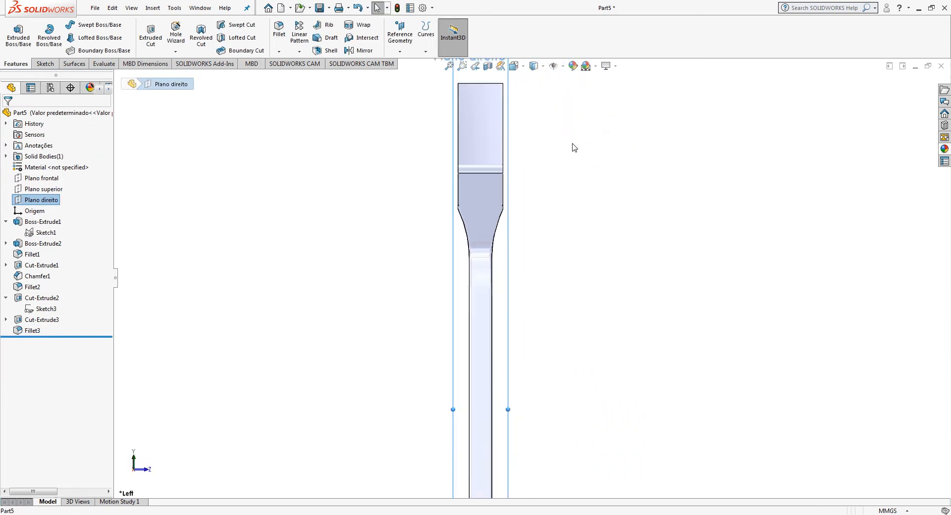
pyautogui.click(44, 64)
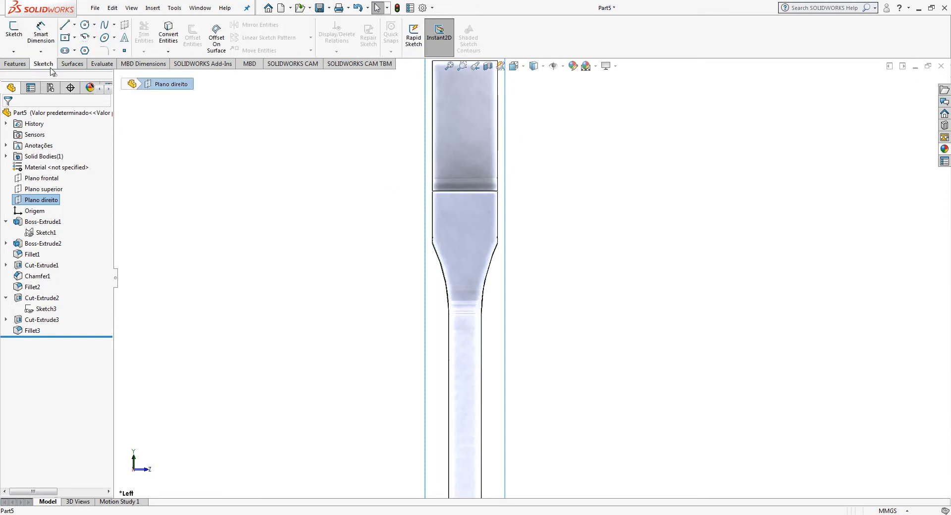
pyautogui.click(65, 24)
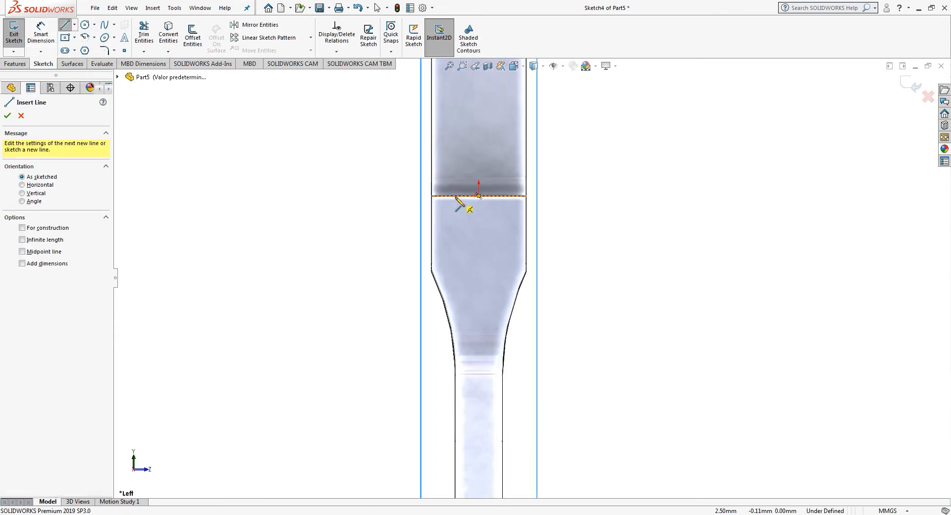
pyautogui.click(457, 197)
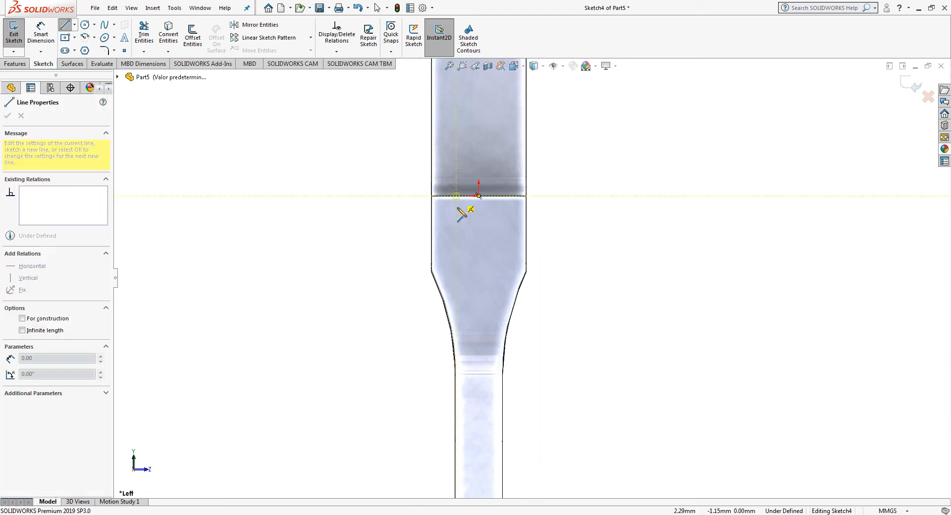
pyautogui.click(456, 249)
pyautogui.press('f')
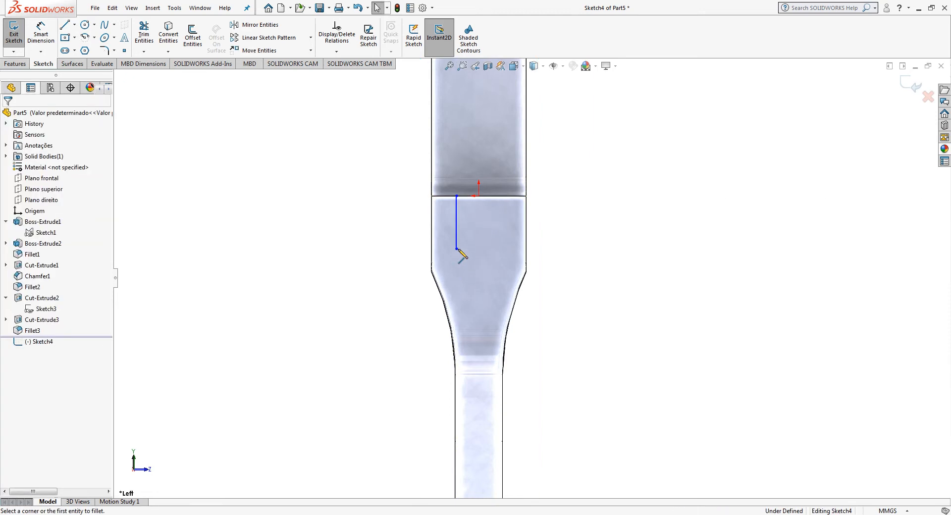
pyautogui.press('Escape')
# Sketch a horizontal line about 4.24 mm long across the origin and a second vertical line down from its end.
pyautogui.click(64, 28)
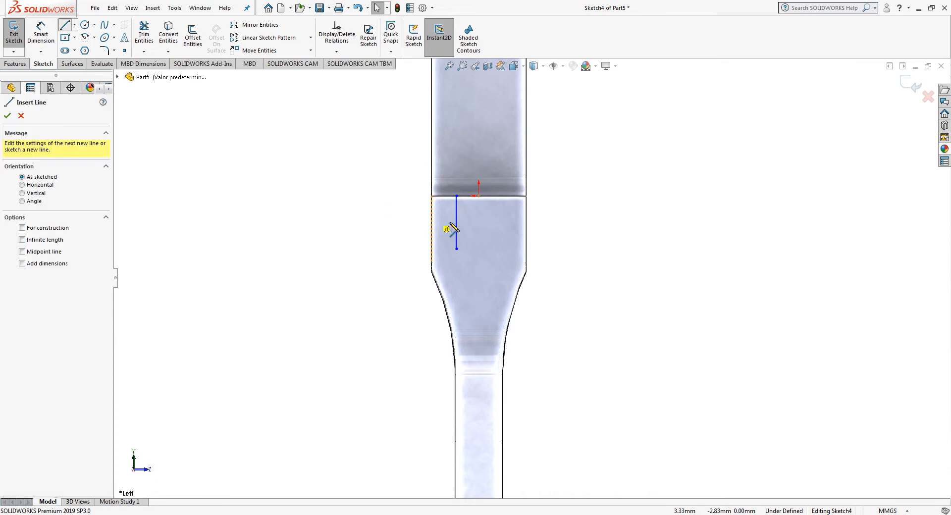
pyautogui.click(456, 196)
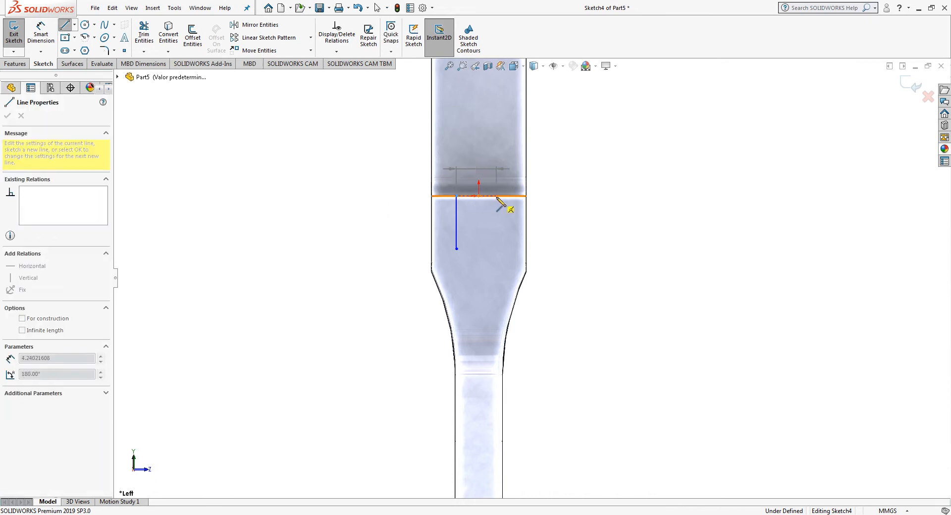
pyautogui.click(496, 196)
pyautogui.doubleClick(496, 249)
pyautogui.press('Escape')
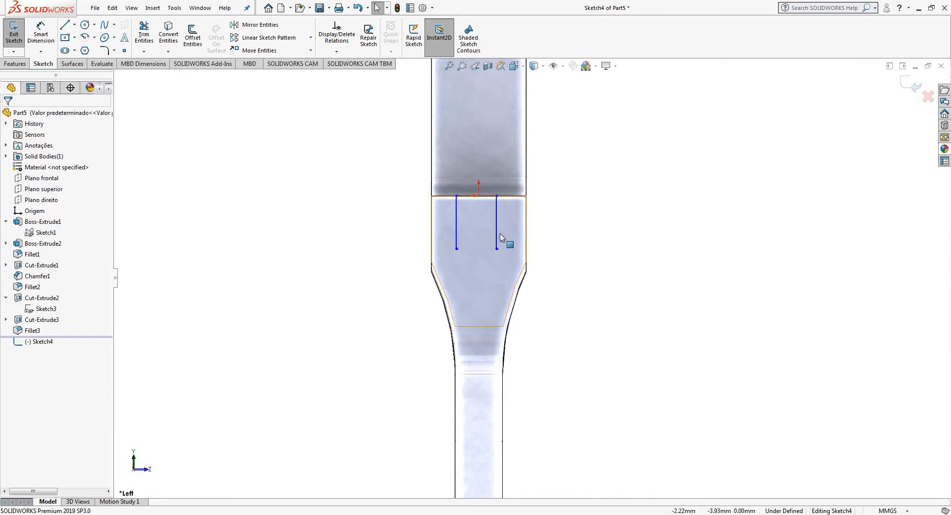
# Make the two vertical lines equal in length.
pyautogui.click(496, 235)
pyautogui.keyDown('ctrl'); pyautogui.click(456, 238); pyautogui.keyUp('ctrl')
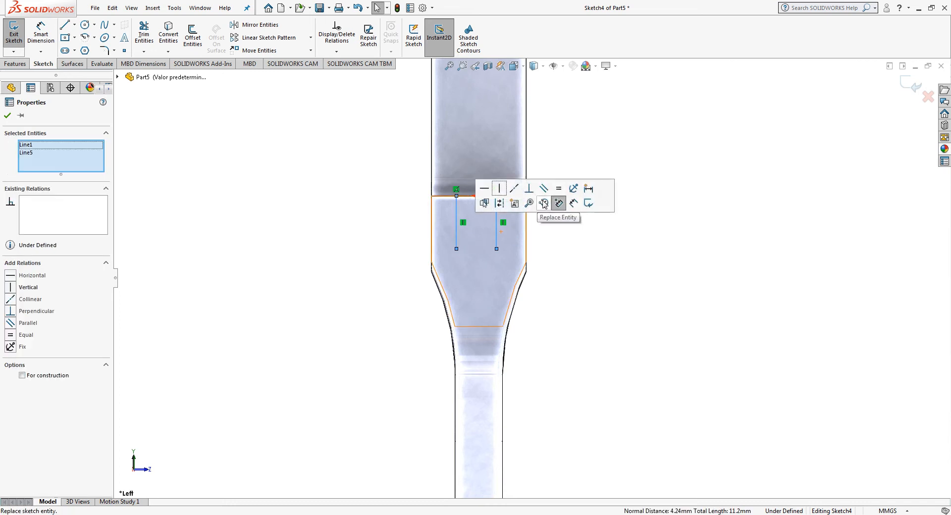
pyautogui.click(558, 188)
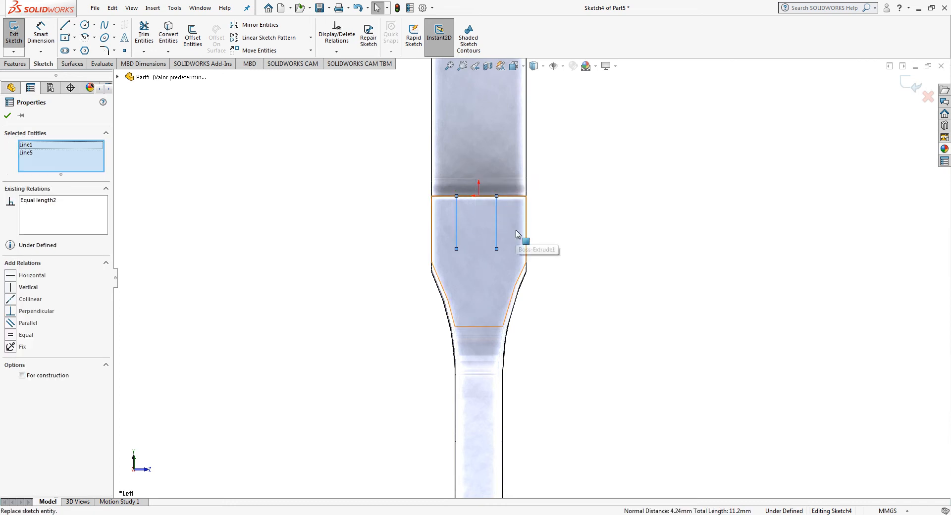
pyautogui.press('Escape')
# Dimension the distance from the origin to the first vertical line's upper endpoint as 1.75 mm.
pyautogui.click(47, 33)
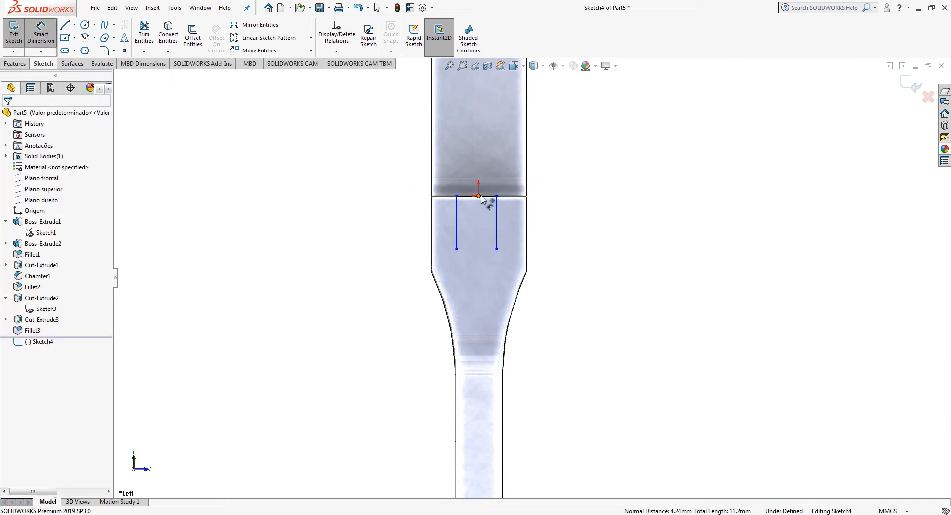
pyautogui.click(478, 196)
pyautogui.click(456, 196)
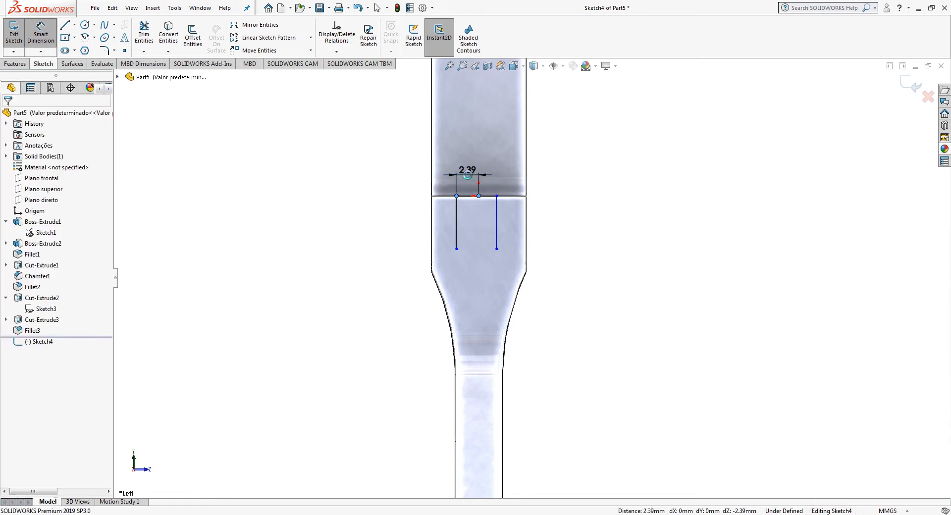
pyautogui.click(468, 174)
pyautogui.write('1,75')
pyautogui.press('Return')
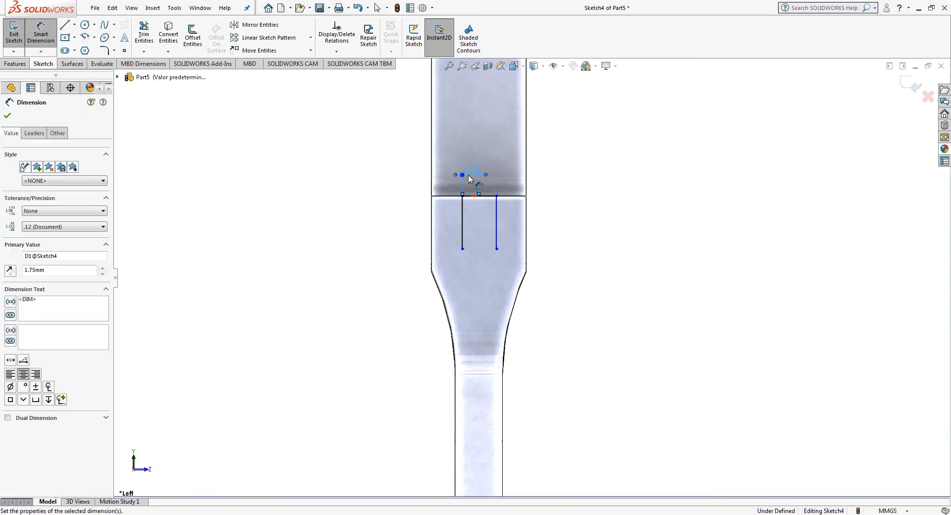
# Dimension the distance between the two vertical sketch lines as 3.5 mm.
pyautogui.click(496, 218)
pyautogui.click(462, 220)
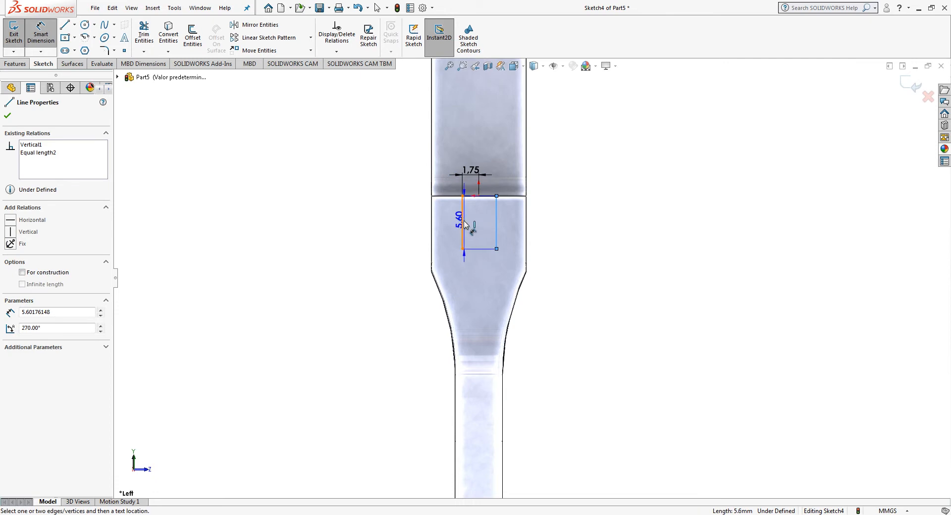
pyautogui.click(478, 222)
pyautogui.write('3,5')
pyautogui.press('Return')
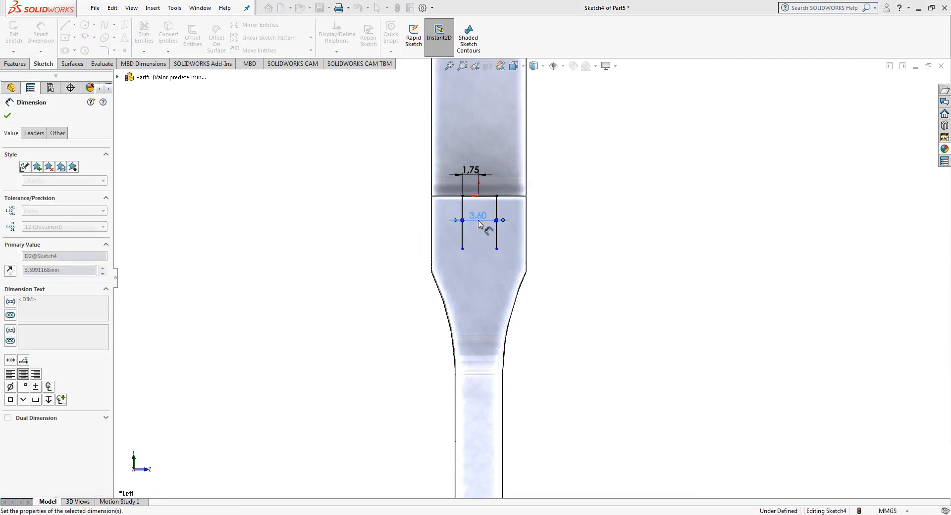
# Dimension the first vertical line's length as 3 mm and place the 3.5 mm dimension between the two vertical lines.
pyautogui.click(463, 233)
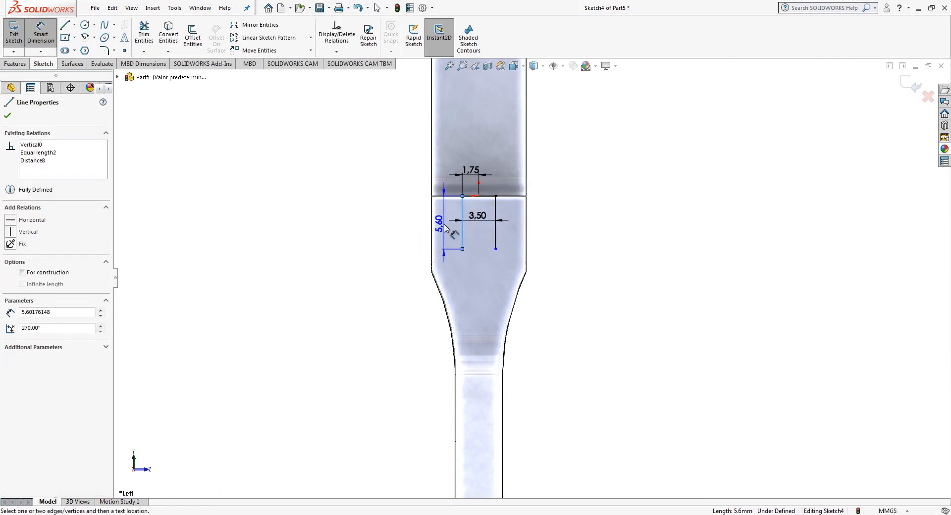
pyautogui.click(444, 228)
pyautogui.write('3')
pyautogui.press('Return')
pyautogui.scroll(-3, 504, 235)
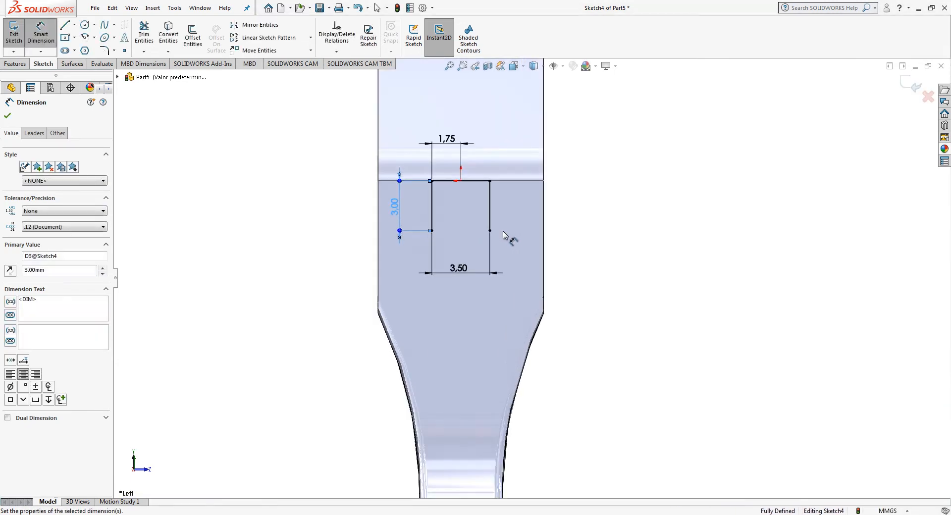
pyautogui.press('Escape')
pyautogui.moveTo(459, 269); pyautogui.dragTo(473, 209)
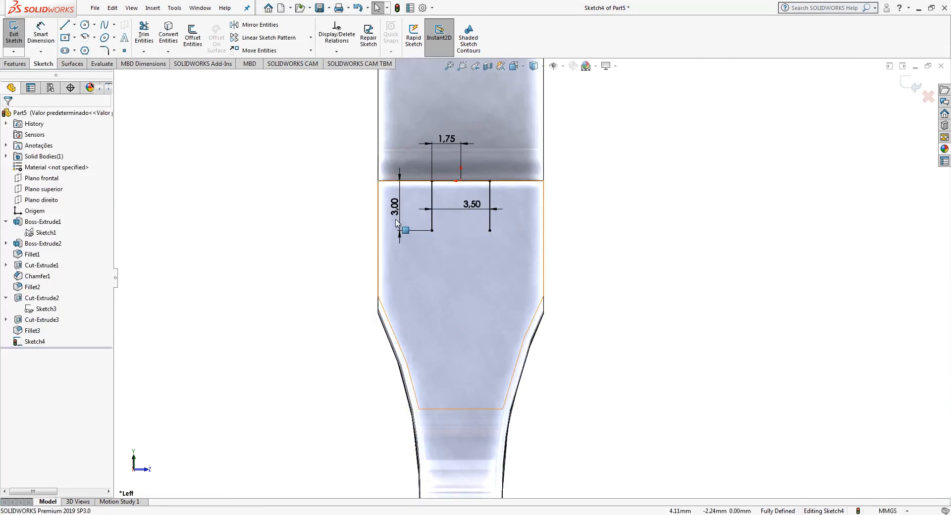
# Draw a centerpoint arc joining the lower ends of both vertical lines, centred about 2.33 mm directly below the origin.
pyautogui.click(85, 36)
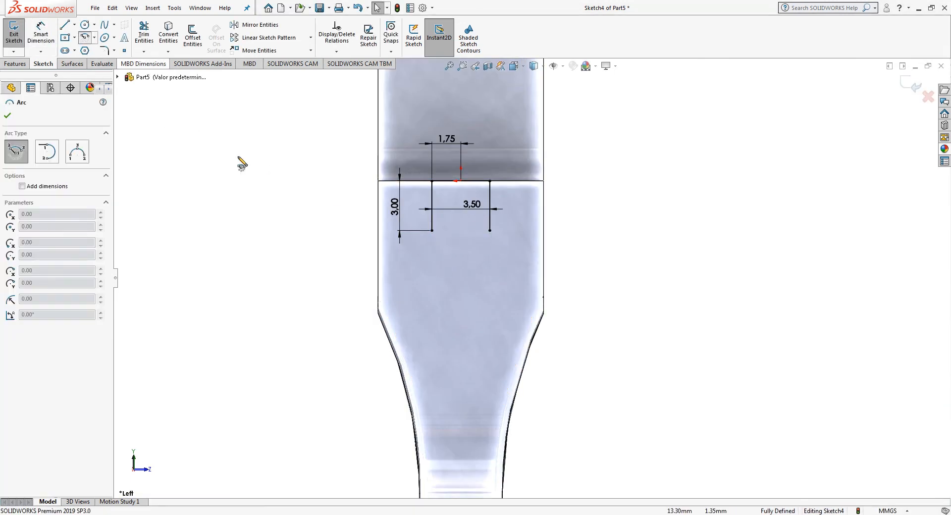
pyautogui.click(461, 220)
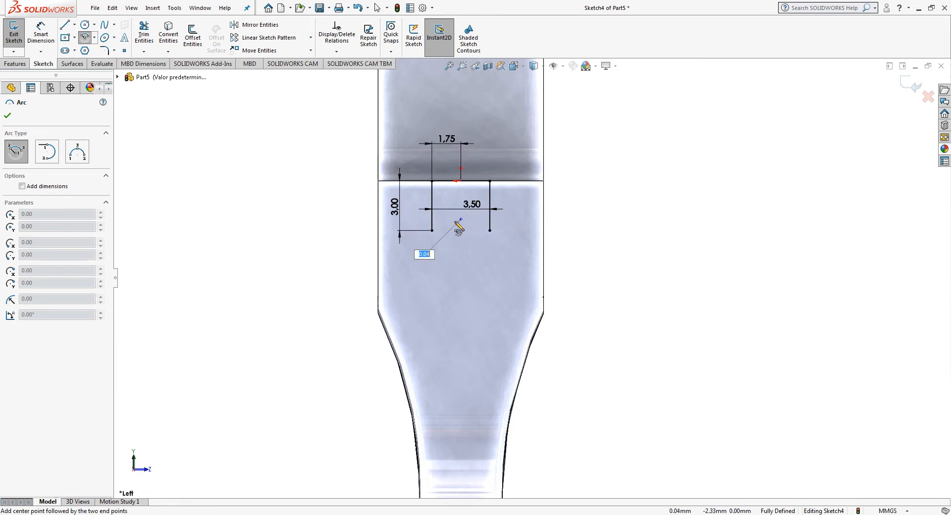
pyautogui.click(432, 230)
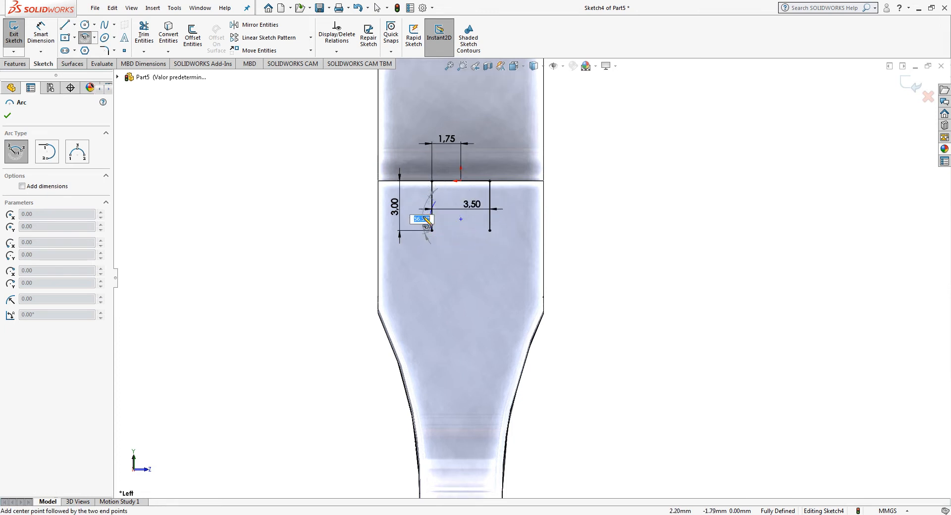
pyautogui.click(496, 236)
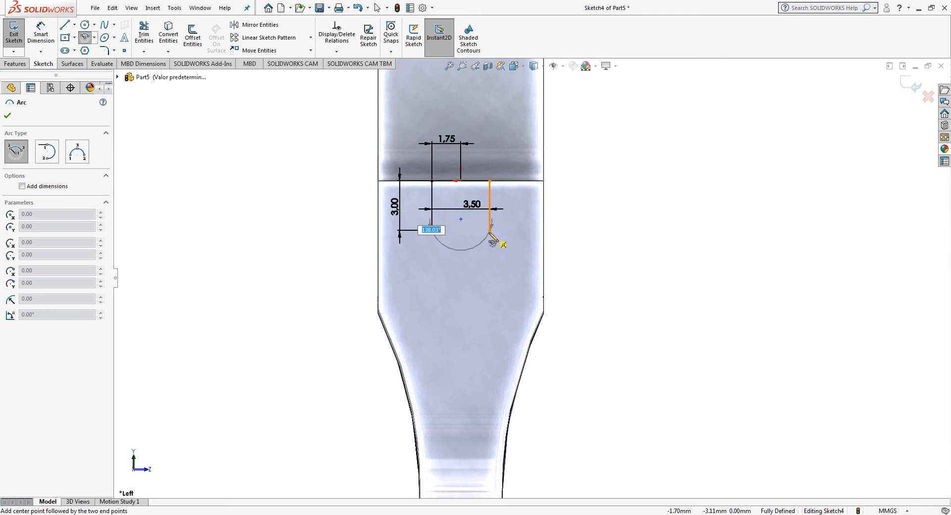
pyautogui.press('Escape')
# Dimension the arc's centre 5 mm below the origin.
pyautogui.press('d')
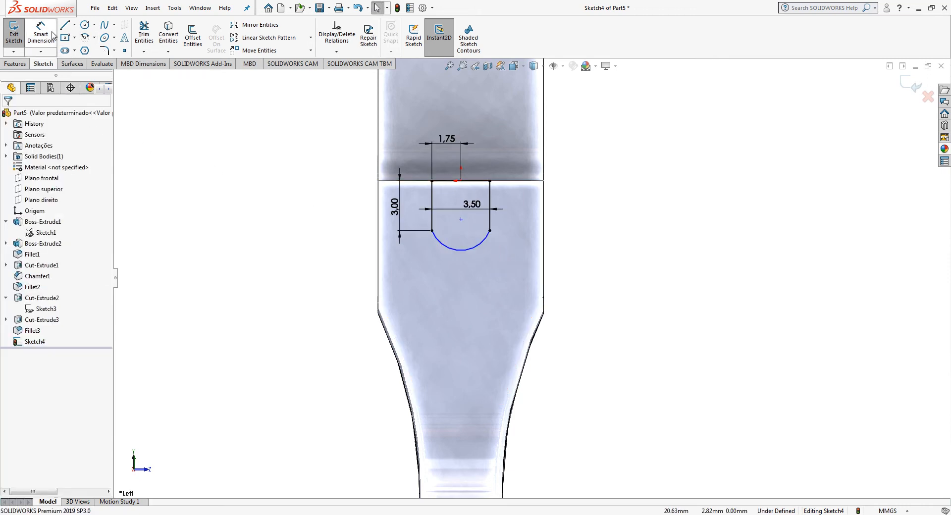
pyautogui.click(460, 219)
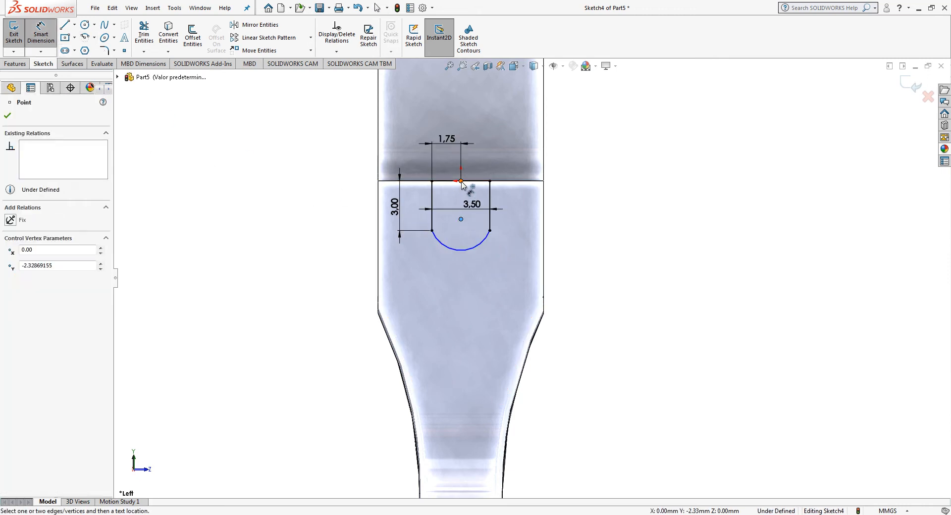
pyautogui.click(461, 181)
pyautogui.click(514, 202)
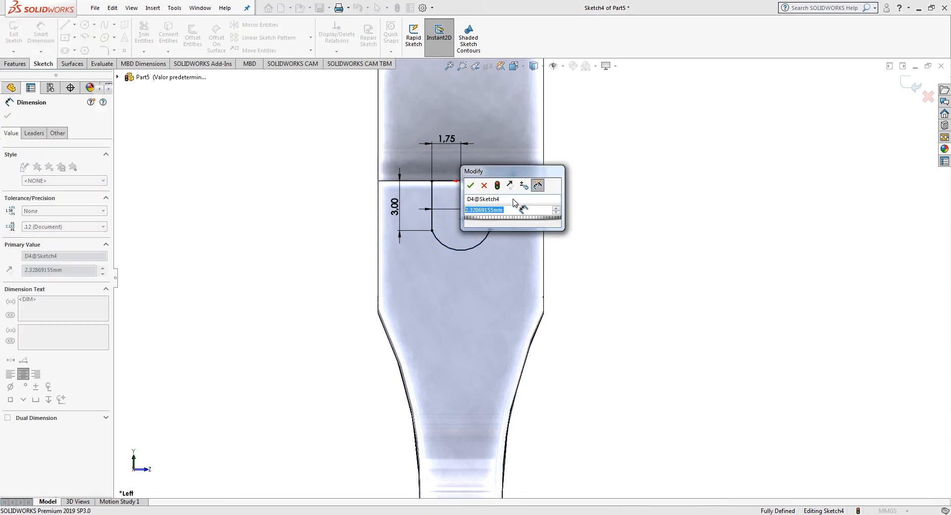
pyautogui.write('5')
pyautogui.press('Return')
pyautogui.press('Escape')
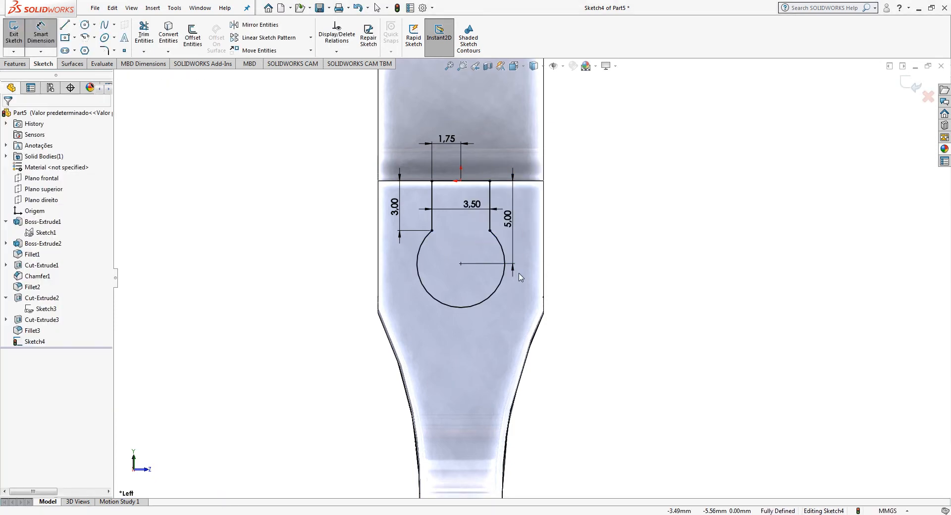
# Sketch a circle about 1.42 mm in diameter below the keyhole profile, centred about 9.63 mm directly below the origin.
pyautogui.click(86, 24)
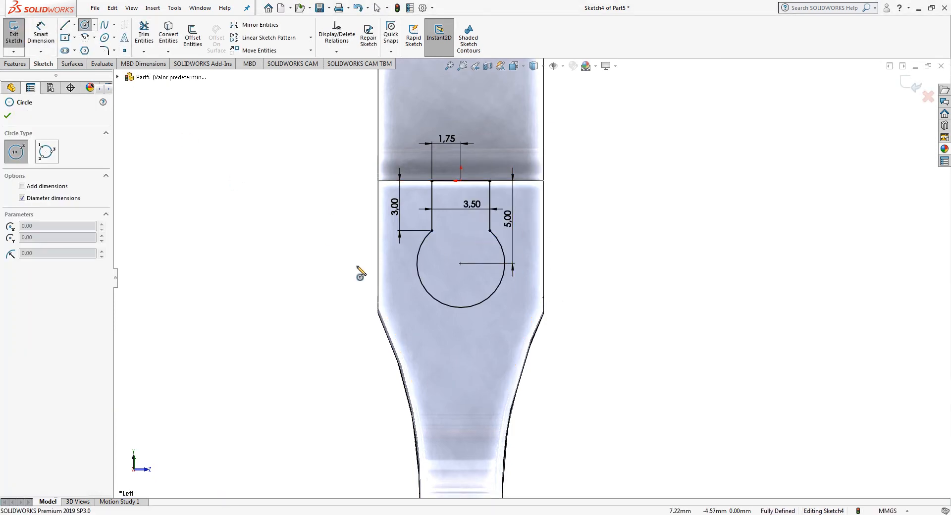
pyautogui.click(461, 340)
pyautogui.click(469, 332)
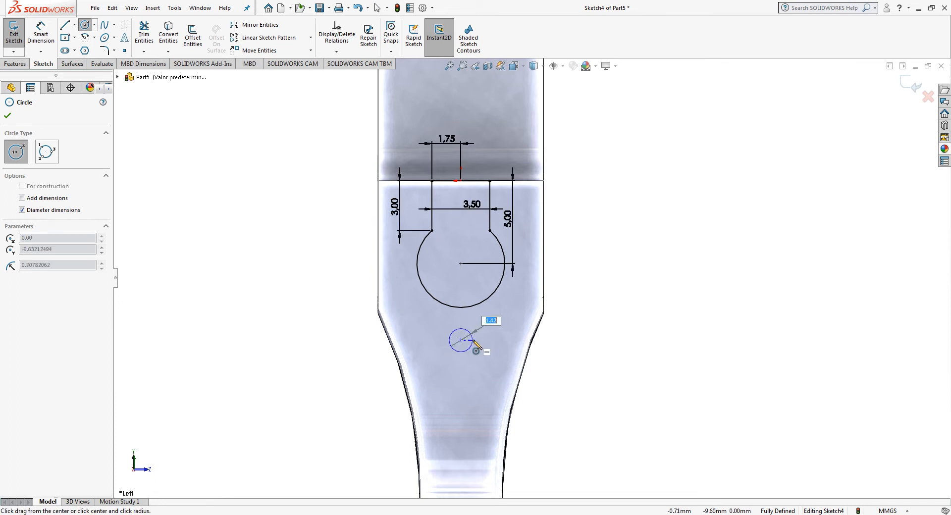
pyautogui.press('Escape')
# Dimension the small circle's diameter as 2 mm.
pyautogui.click(41, 33)
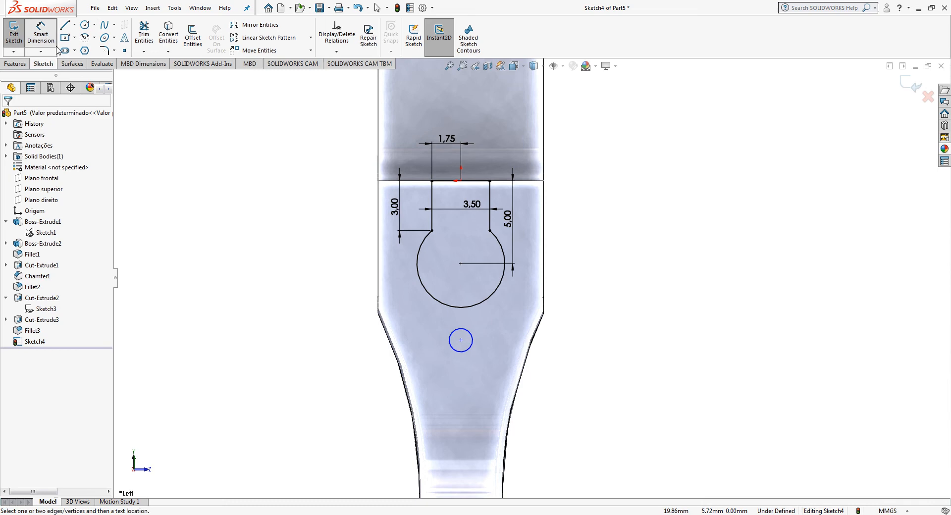
pyautogui.click(461, 352)
pyautogui.click(461, 382)
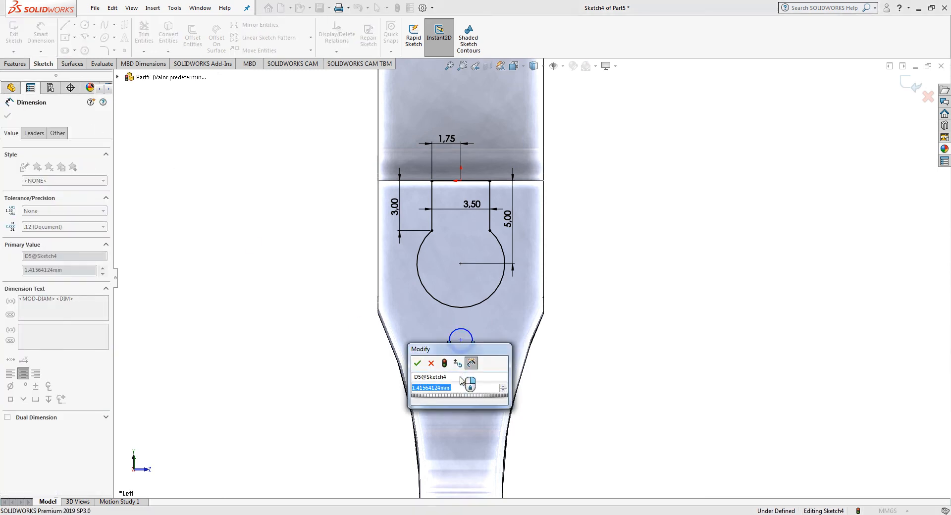
pyautogui.write('2')
pyautogui.press('Return')
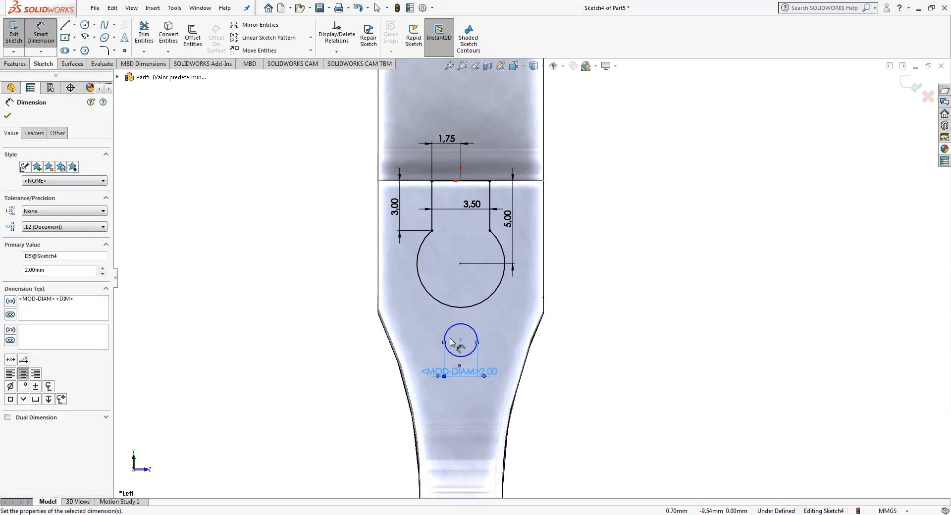
# Dimension the vertical distance from the origin to the small circle's centre as 11.5 mm.
pyautogui.click(460, 340)
pyautogui.click(460, 181)
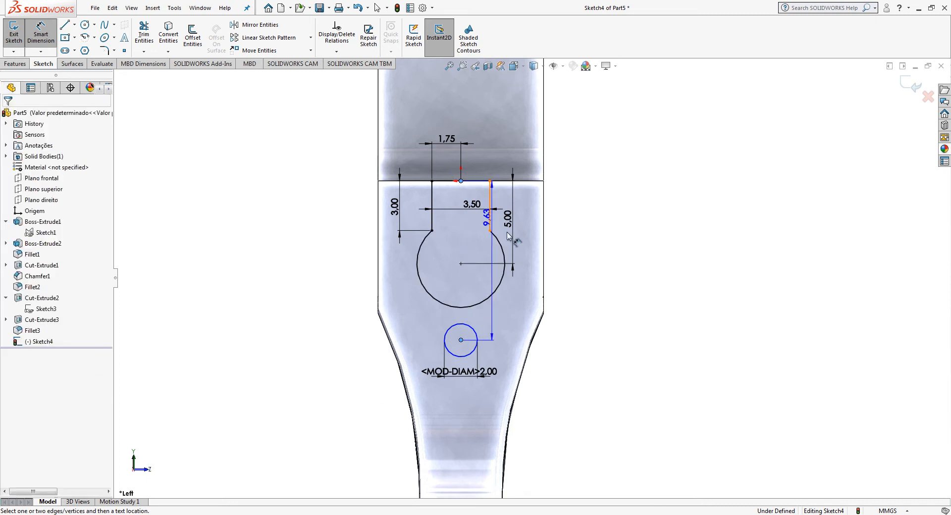
pyautogui.click(597, 297)
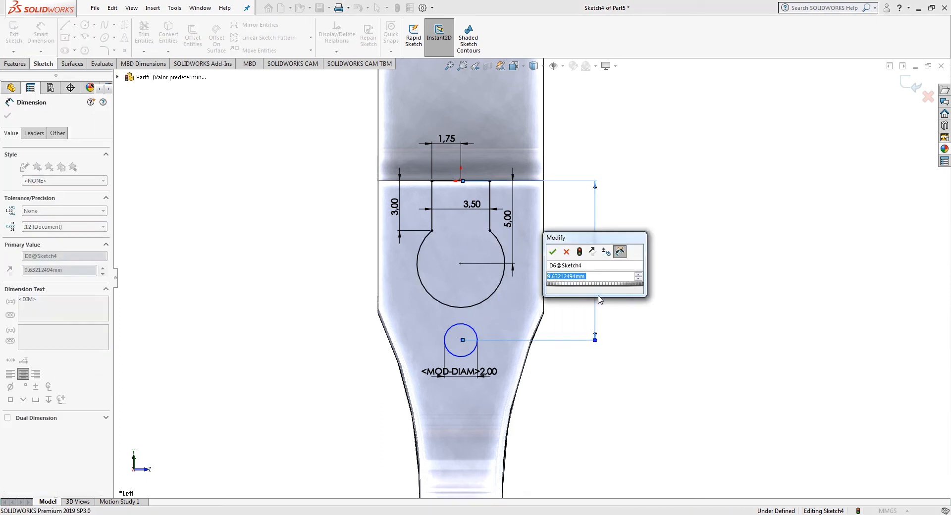
pyautogui.write('10.50')
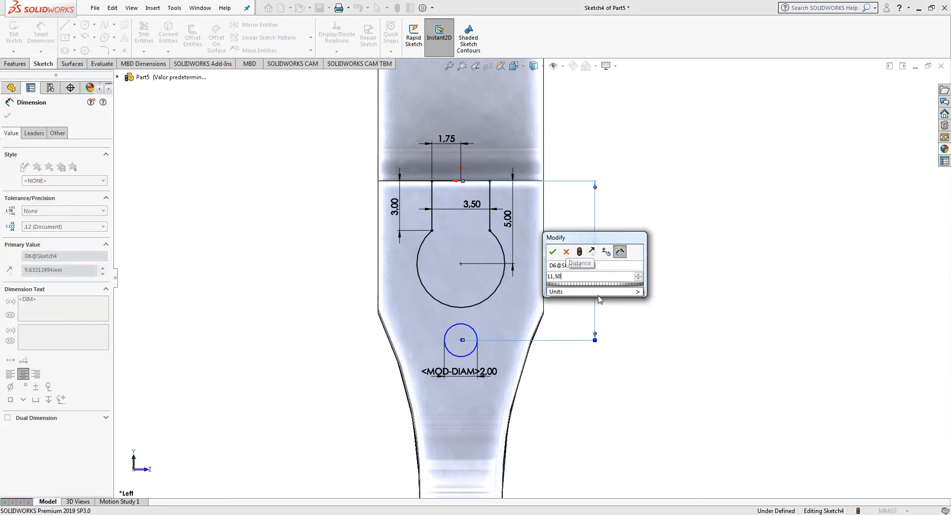
pyautogui.press('Return')
pyautogui.press('Escape')
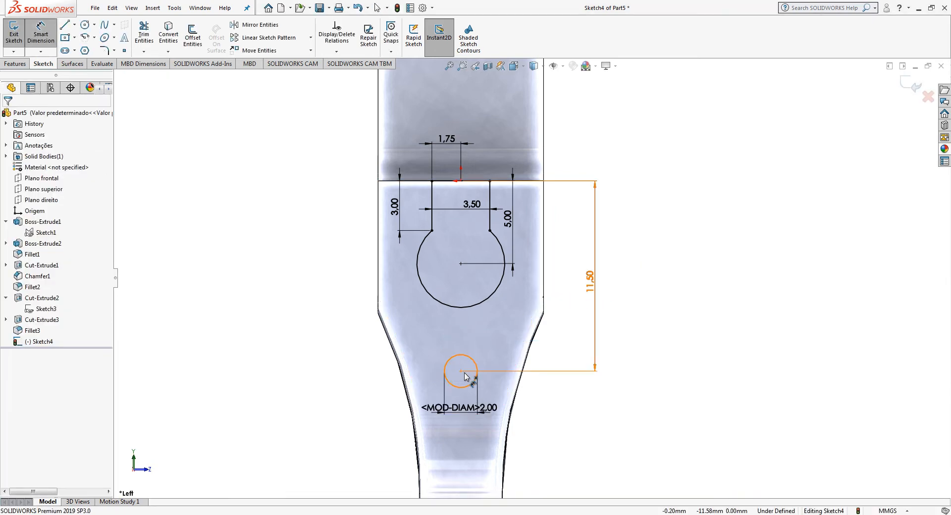
# Dimension the horizontal distance from the small circle's centre to the head's vertical side edge, keeping the proposed value.
pyautogui.click(460, 371)
pyautogui.click(379, 294)
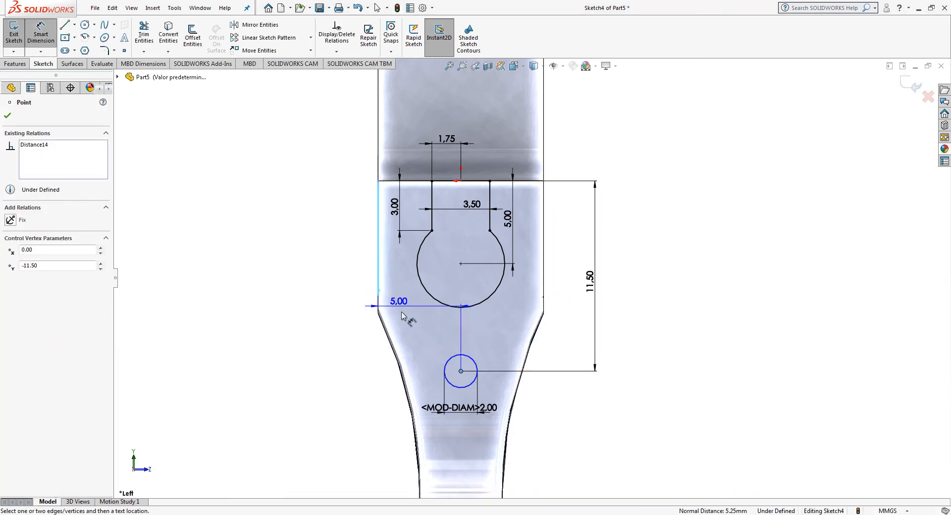
pyautogui.click(421, 329)
pyautogui.click(385, 315)
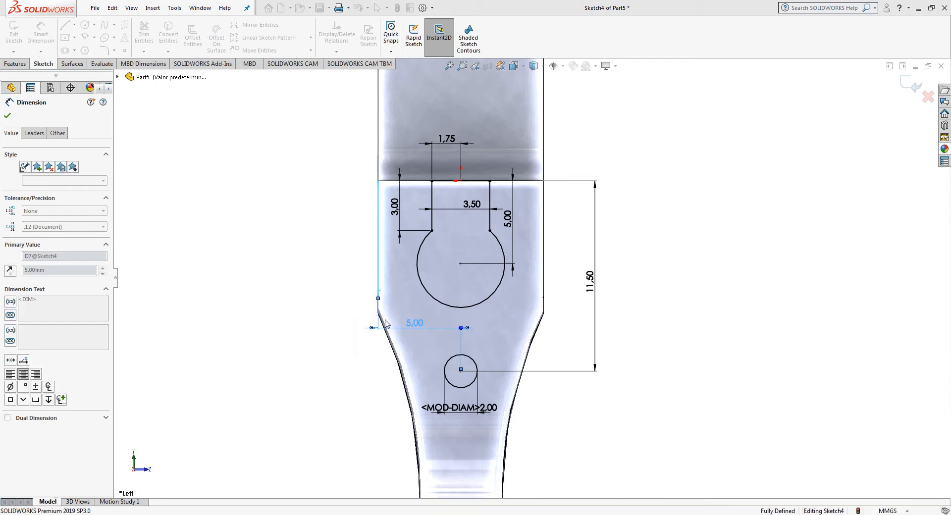
pyautogui.press('Escape')
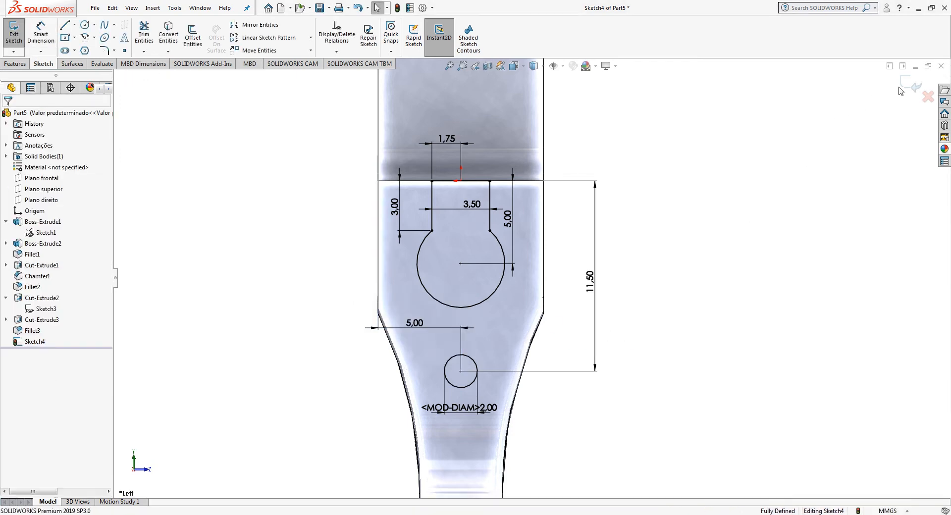
# Exit the sketch and extrude-cut only its keyhole region through all in the reversed direction.
pyautogui.click(913, 85)
pyautogui.moveTo(623, 284); pyautogui.dragTo(655, 323, button='middle')
pyautogui.click(35, 341)
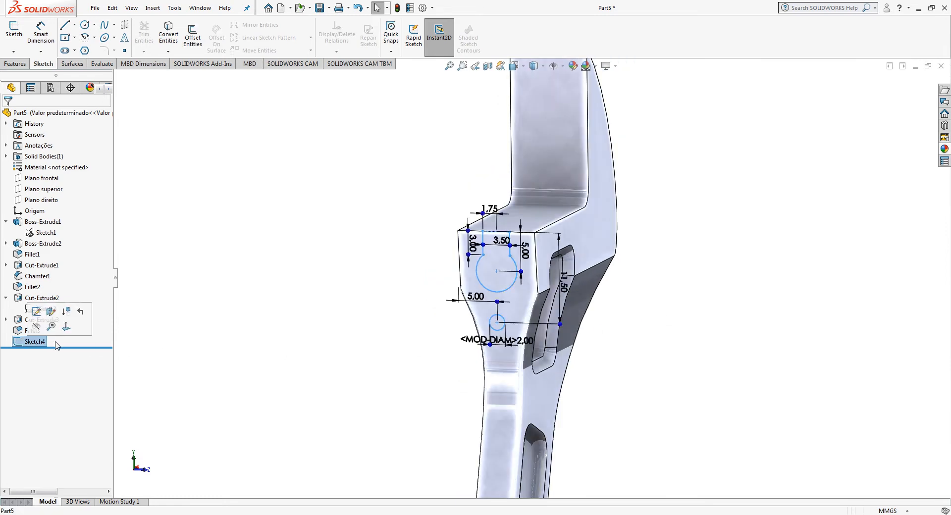
pyautogui.click(15, 63)
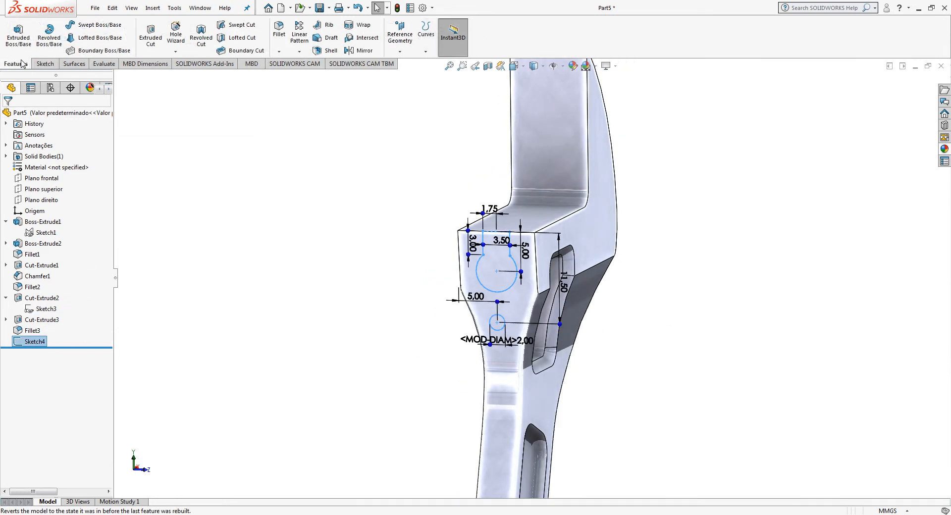
pyautogui.click(151, 38)
pyautogui.click(19, 300)
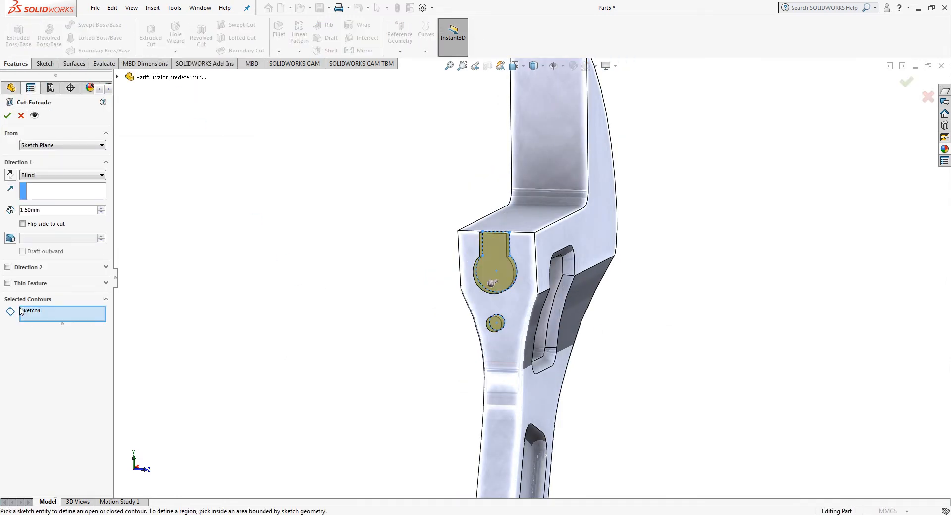
pyautogui.click(495, 269)
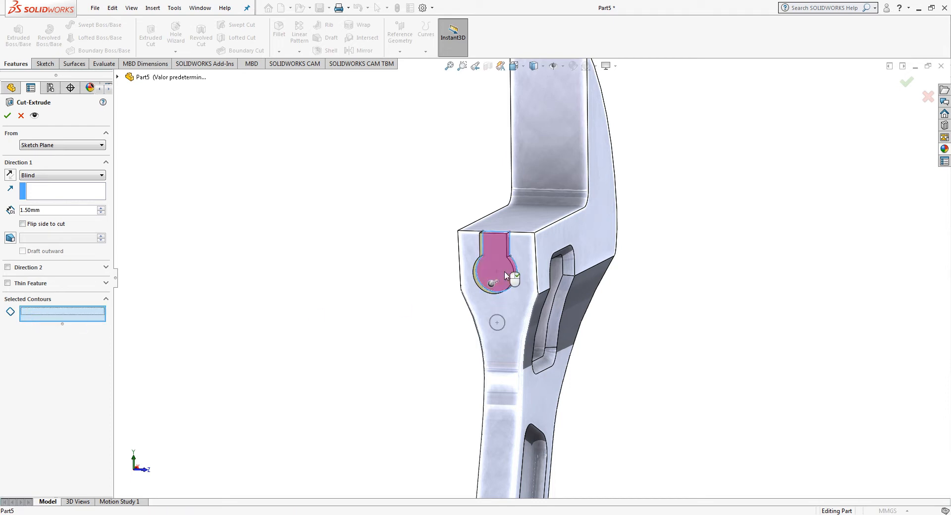
pyautogui.click(10, 175)
pyautogui.click(44, 176)
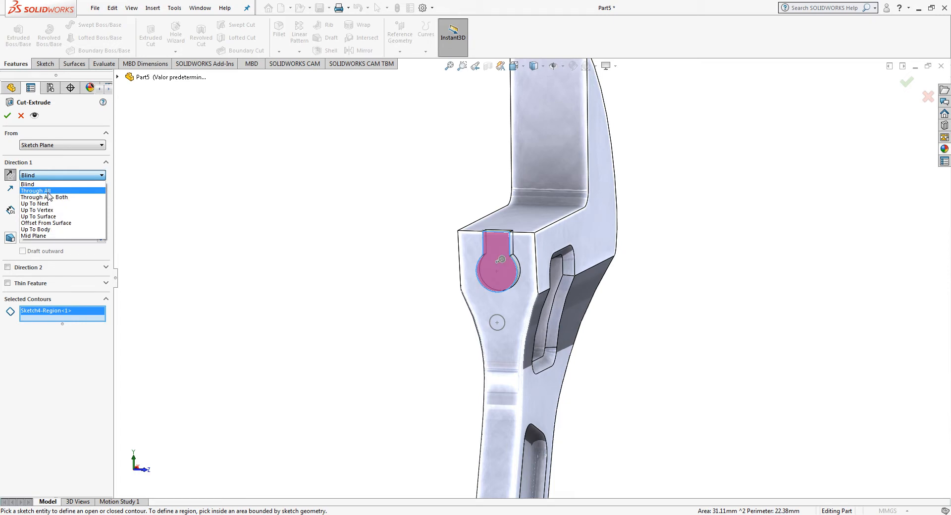
pyautogui.click(36, 191)
pyautogui.click(7, 116)
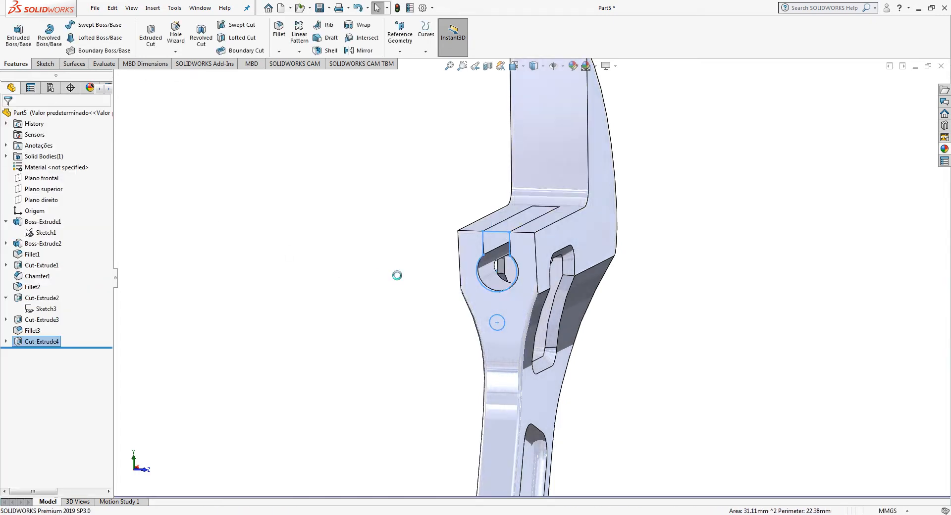
# Extrude-cut only the small circle region of the keyhole sketch to a blind depth of 22 mm in the reversed direction.
pyautogui.moveTo(397, 274)
pyautogui.mouseDown(button='middle')
pyautogui.moveTo(436, 299)
pyautogui.moveTo(443, 337)
pyautogui.moveTo(568, 322)
pyautogui.mouseUp(button='middle')
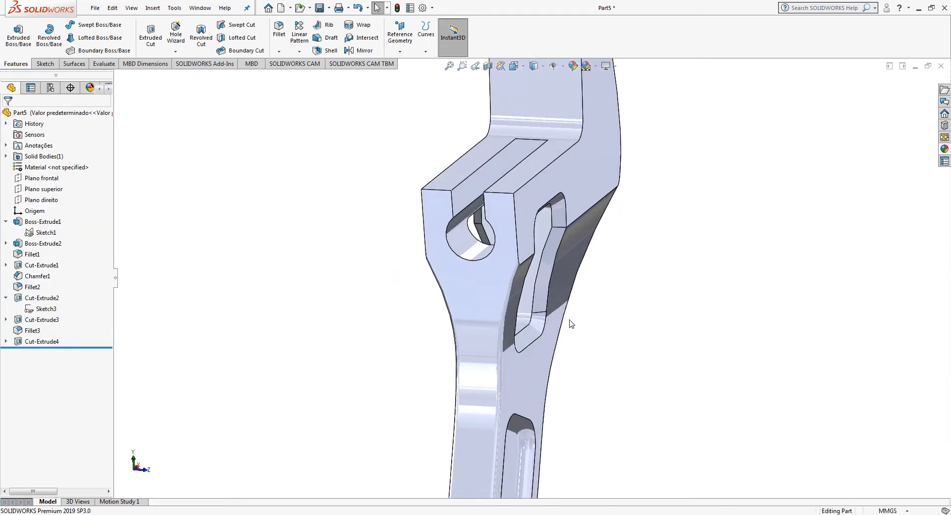
pyautogui.click(5, 341)
pyautogui.click(42, 353)
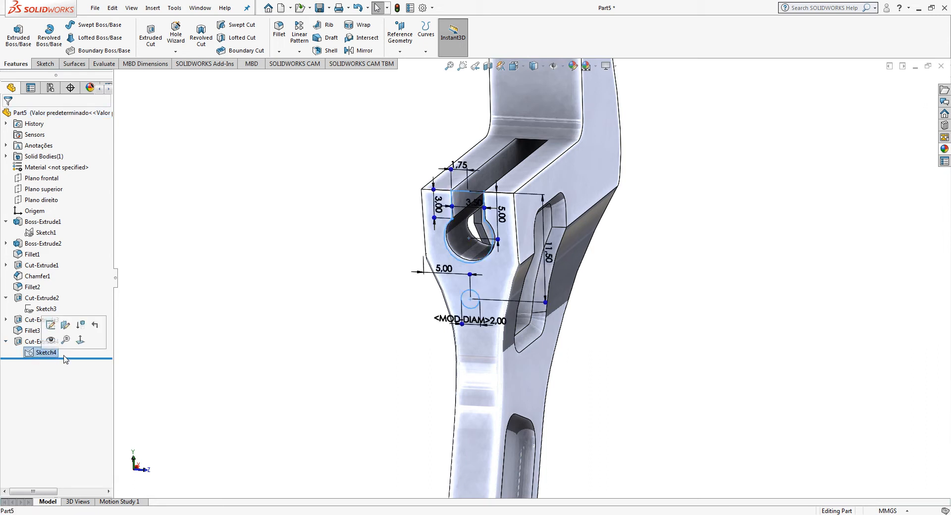
pyautogui.click(151, 45)
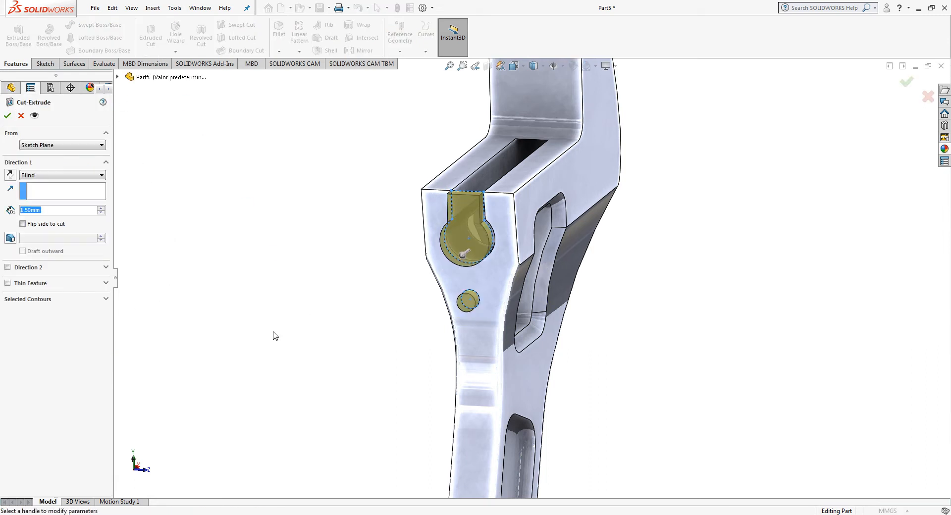
pyautogui.click(58, 299)
pyautogui.click(32, 312)
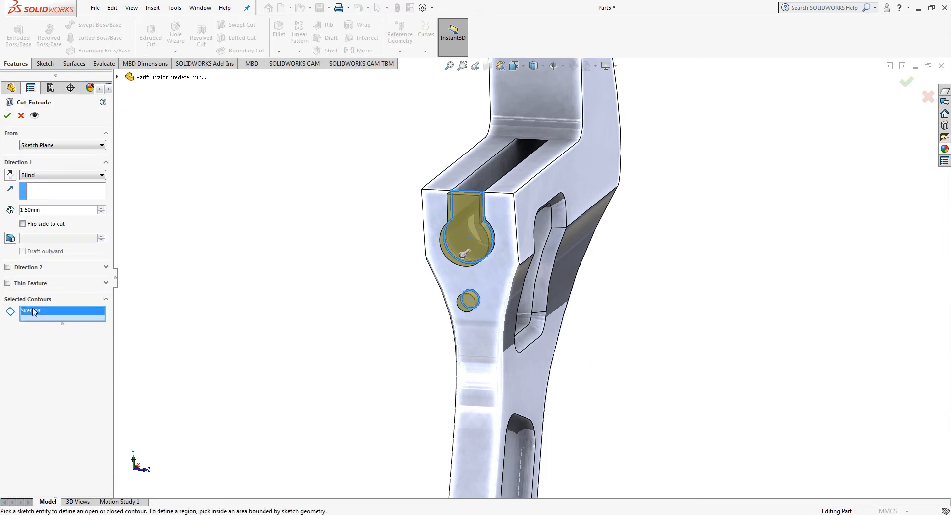
pyautogui.press('Delete')
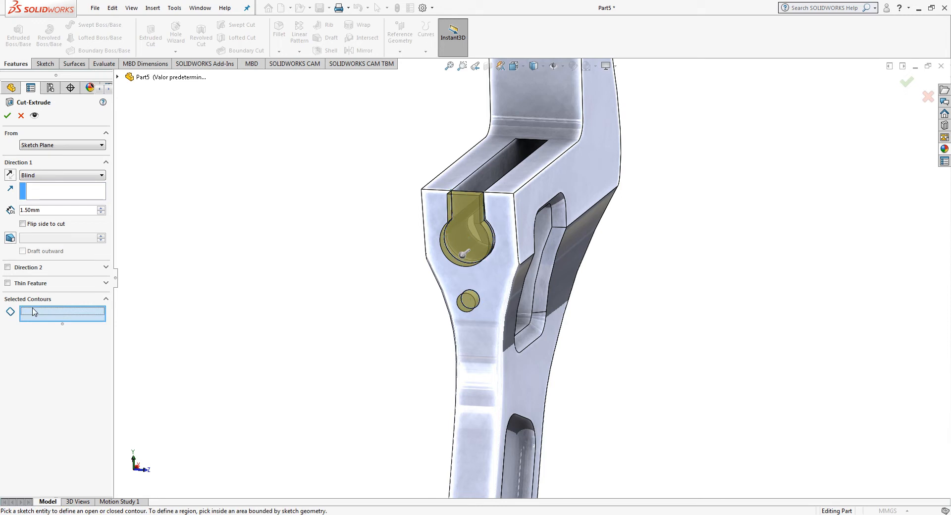
pyautogui.click(472, 303)
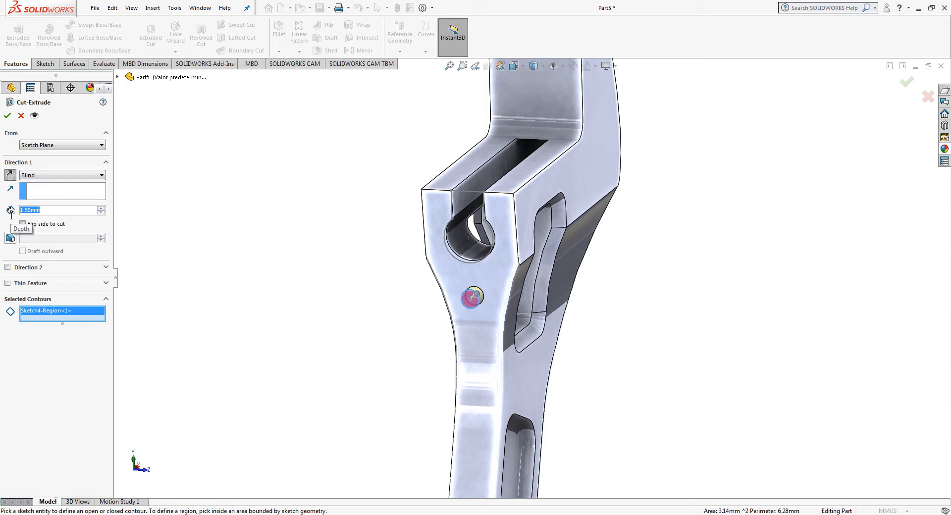
pyautogui.write('22')
pyautogui.press('Return')
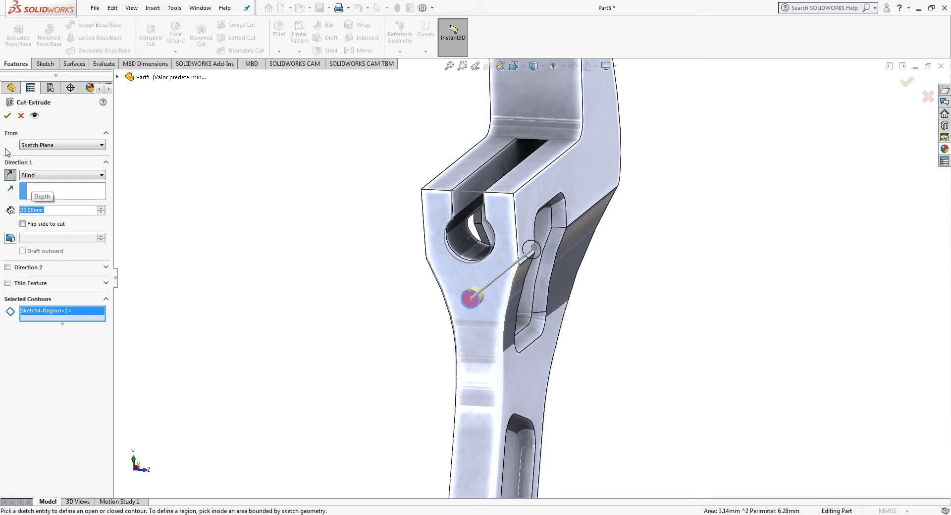
pyautogui.click(8, 115)
# Fillet the short edge at the inner end of the head's slot, beside the fixed jaw, with a 0.5 mm radius.
pyautogui.moveTo(268, 250); pyautogui.dragTo(576, 174, button='middle')
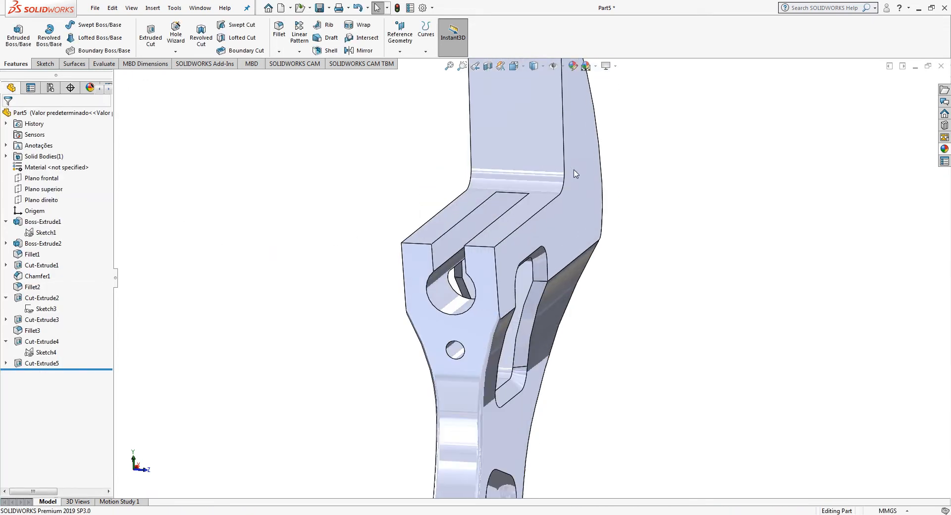
pyautogui.click(279, 31)
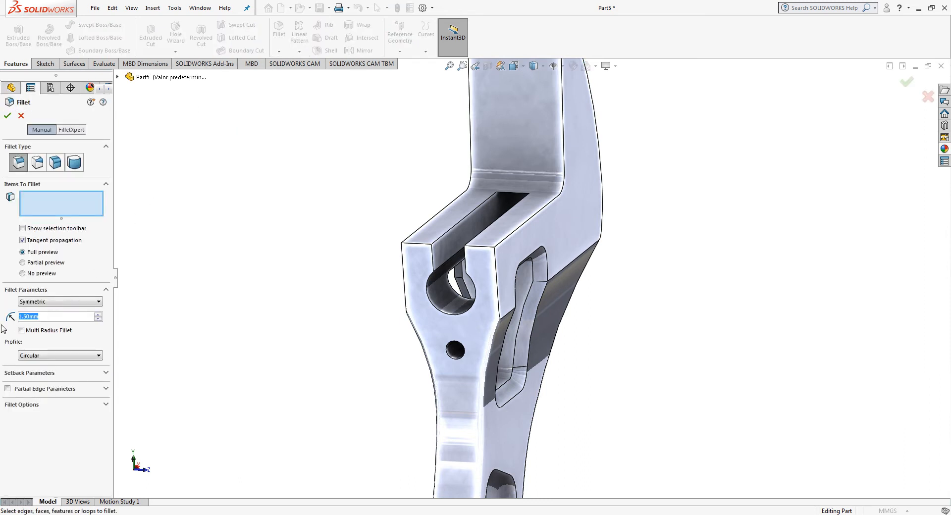
pyautogui.write('0.5')
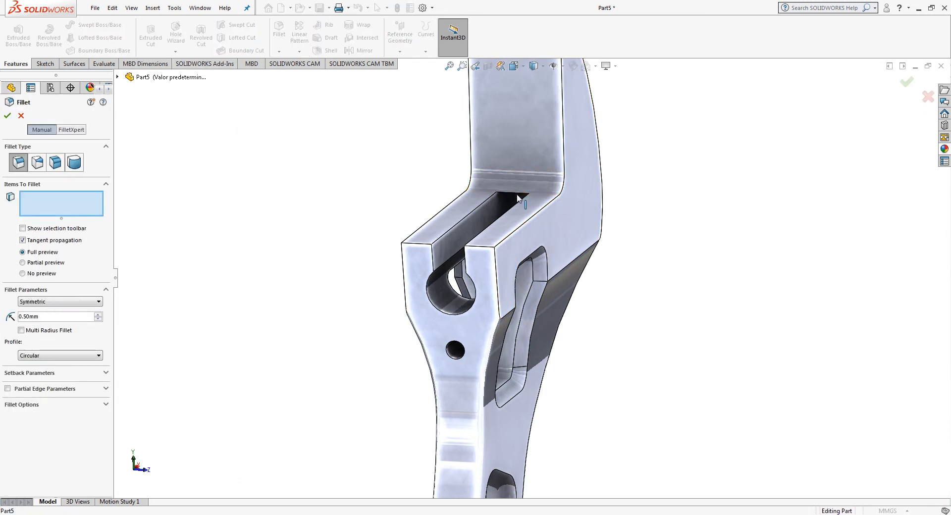
pyautogui.click(517, 197)
pyautogui.click(908, 82)
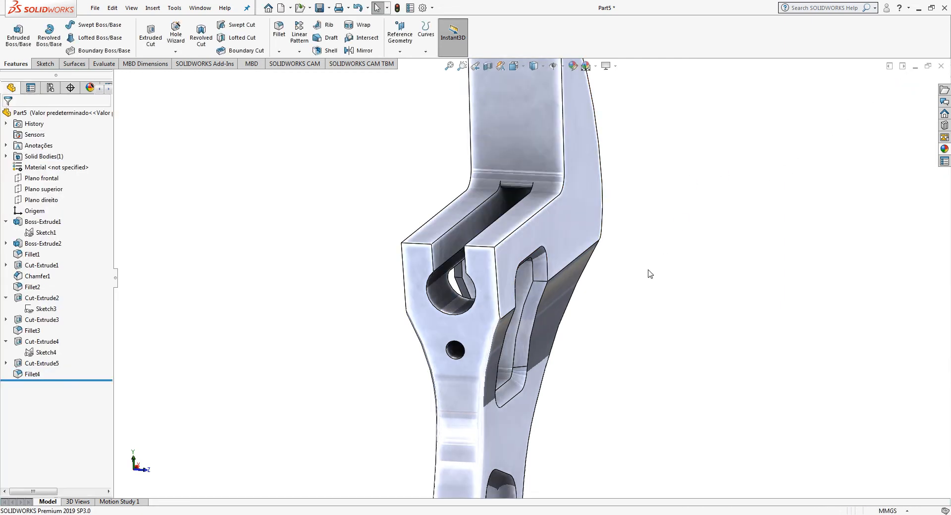
# Apply the polished steel metal appearance to the whole wrench body.
pyautogui.moveTo(649, 272); pyautogui.dragTo(643, 293, button='middle')
pyautogui.click(946, 148)
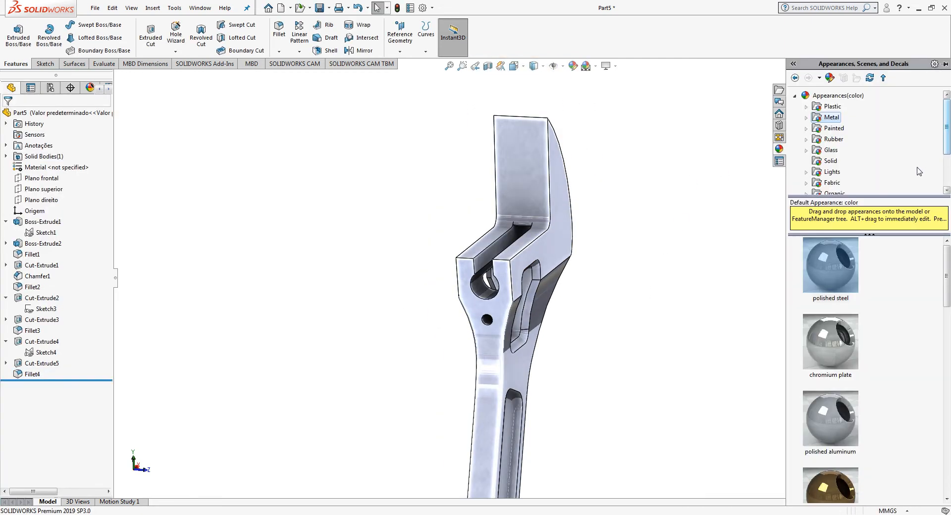
pyautogui.doubleClick(830, 278)
pyautogui.click(683, 297)
pyautogui.scroll(6, 654, 321)
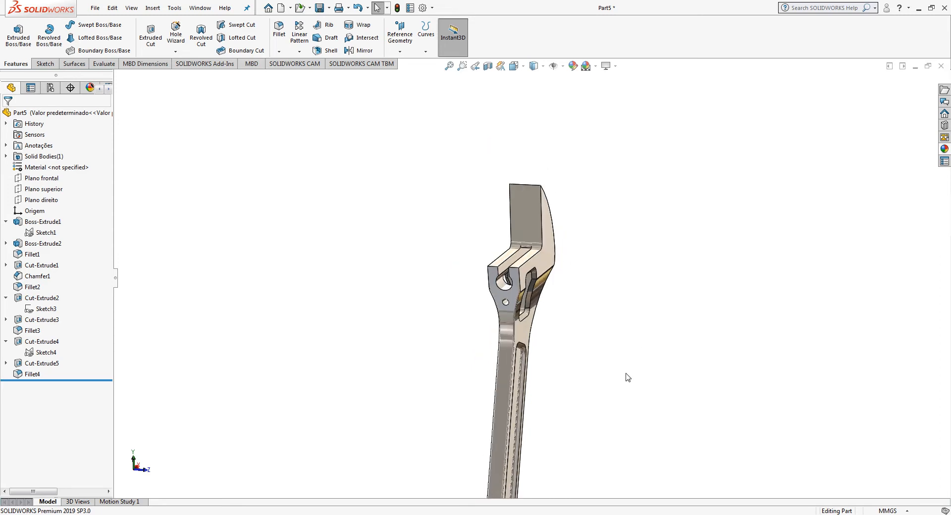
pyautogui.moveTo(626, 378); pyautogui.dragTo(530, 432, button='middle')
pyautogui.scroll(-2, 537, 456)
pyautogui.scroll(-5, 560, 263)
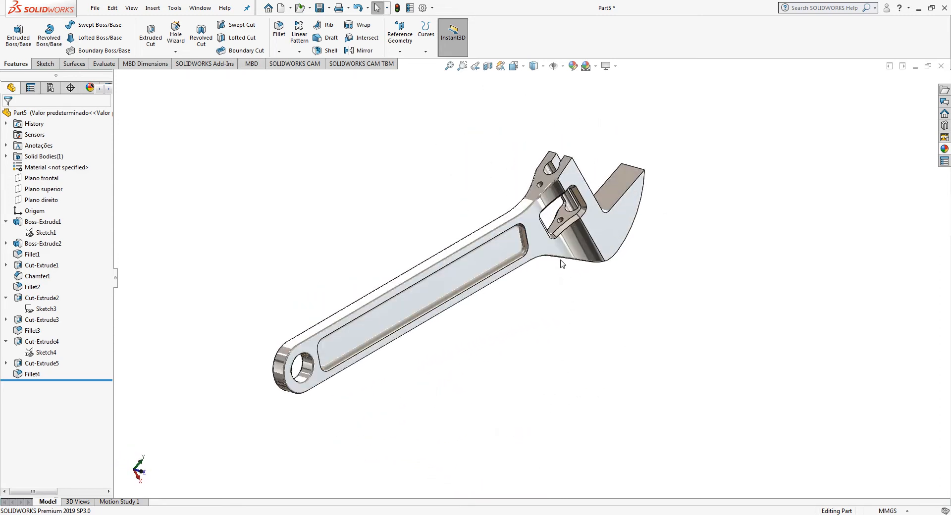
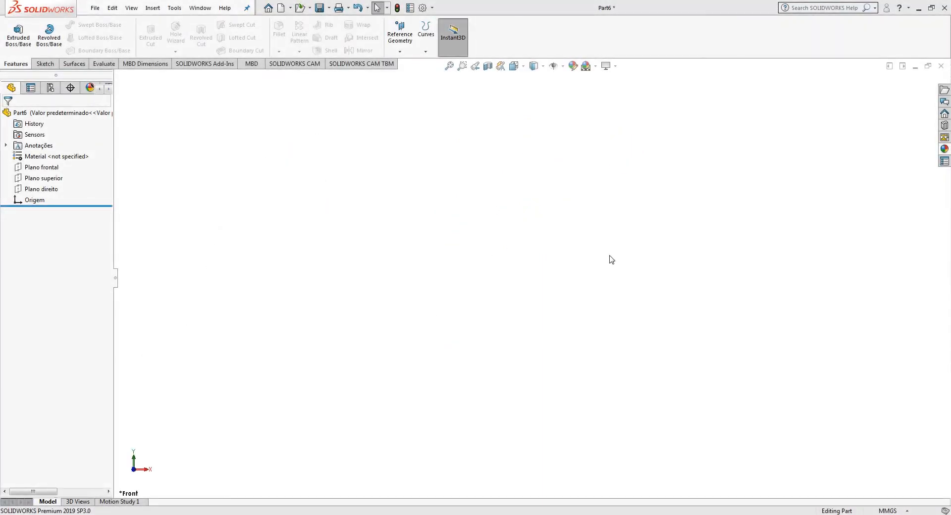
# Start a sketch on the front plane of the new part and draw a vertical line about 36 mm long up from the origin.
pyautogui.click(45, 64)
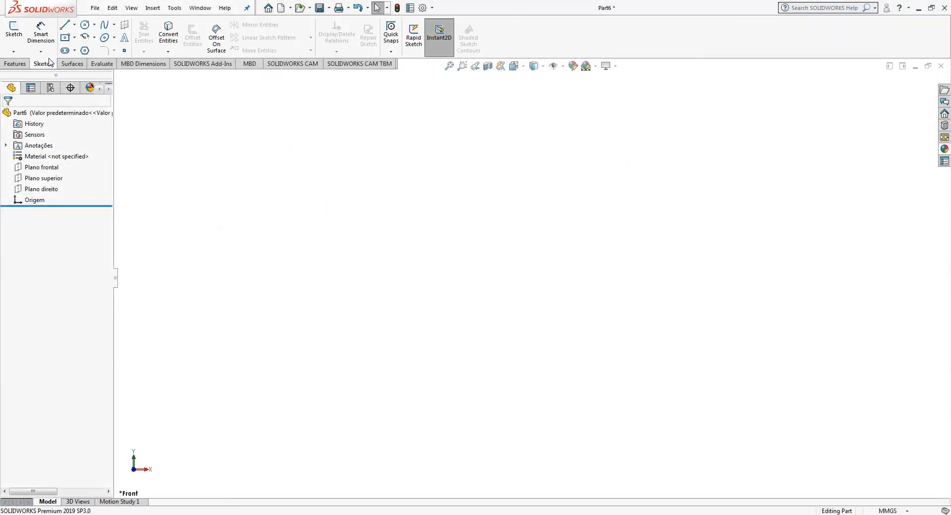
pyautogui.click(65, 26)
pyautogui.click(548, 256)
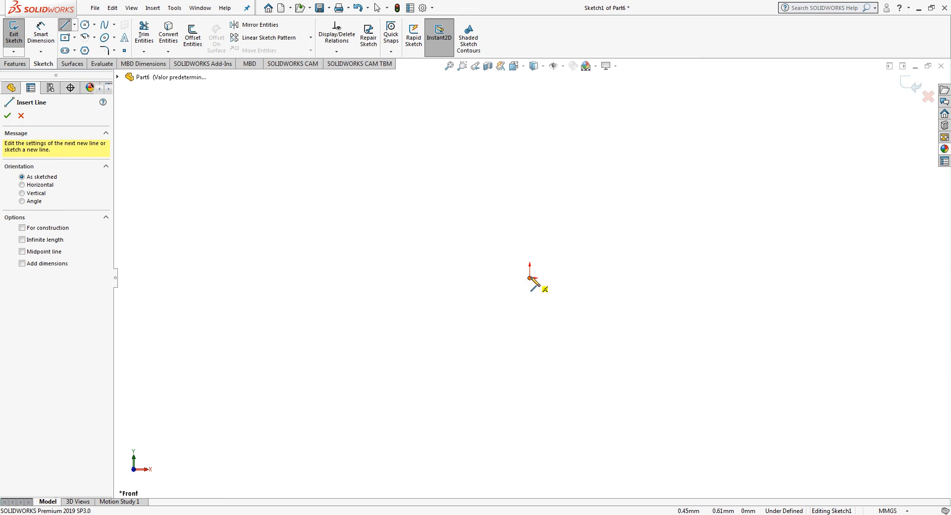
pyautogui.click(530, 277)
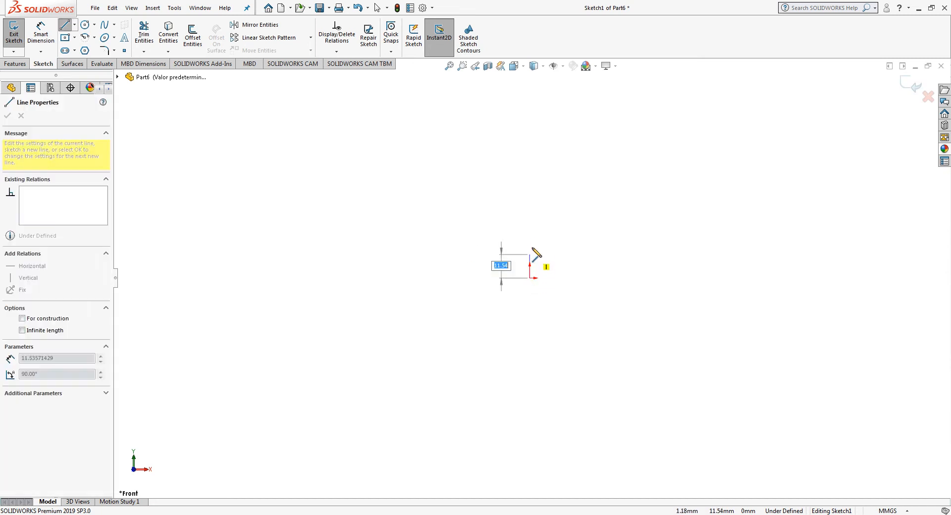
pyautogui.click(530, 204)
pyautogui.press('Escape')
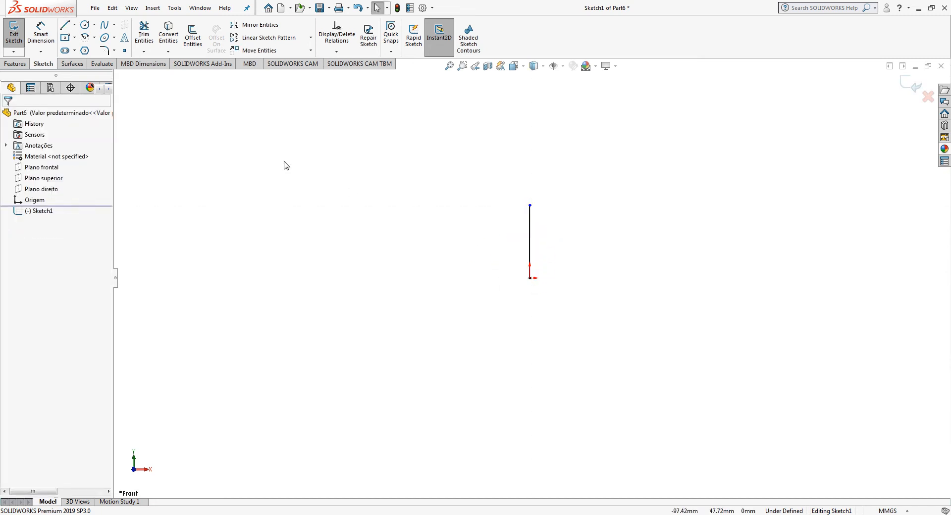
# Draw a centre-point arc from the vertical line's upper end down to the origin's level on its left, centred below right of the origin.
pyautogui.click(84, 38)
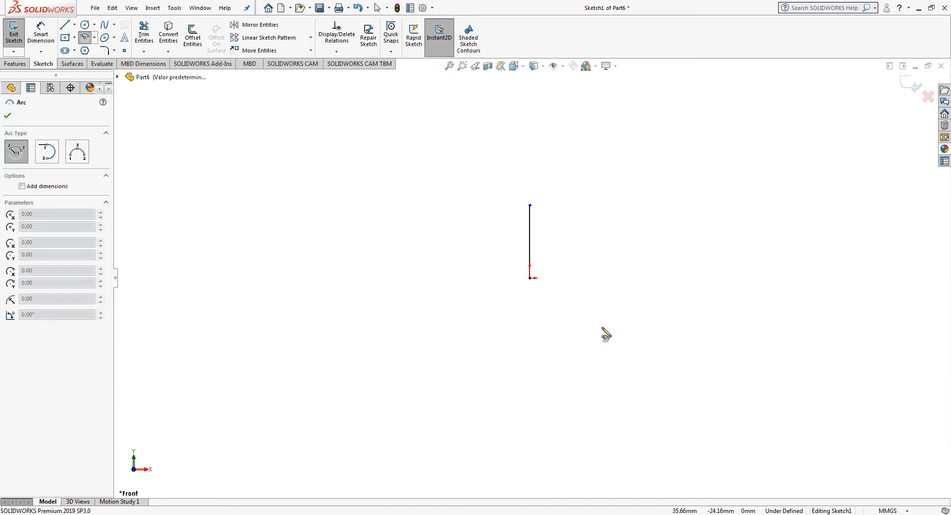
pyautogui.click(619, 317)
pyautogui.click(530, 205)
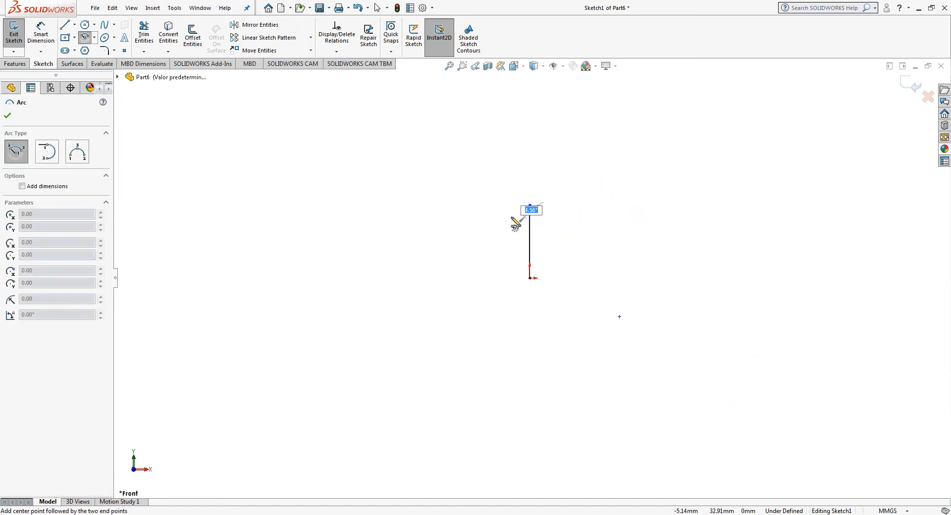
pyautogui.click(482, 277)
pyautogui.press('Escape')
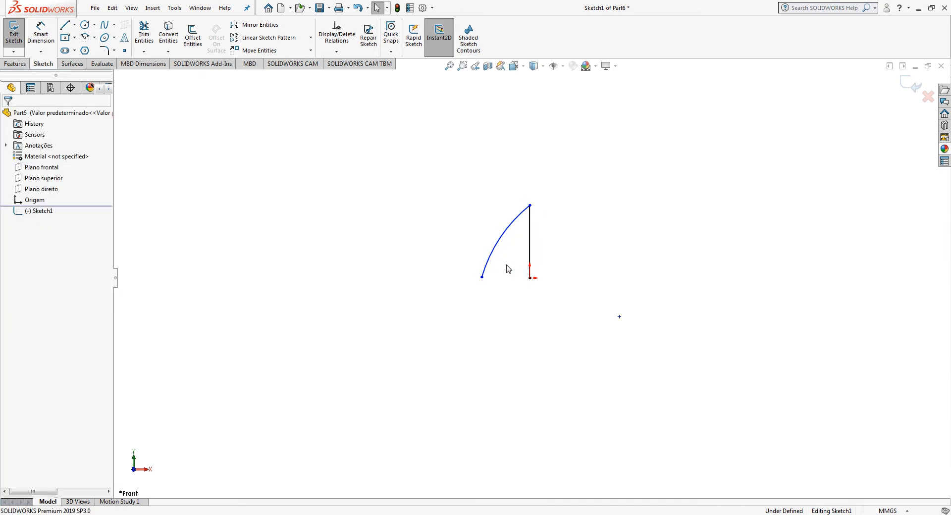
# Close the profile with a line about 23 mm long from the origin to the arc's lower end and make it horizontal.
pyautogui.click(66, 27)
pyautogui.click(529, 278)
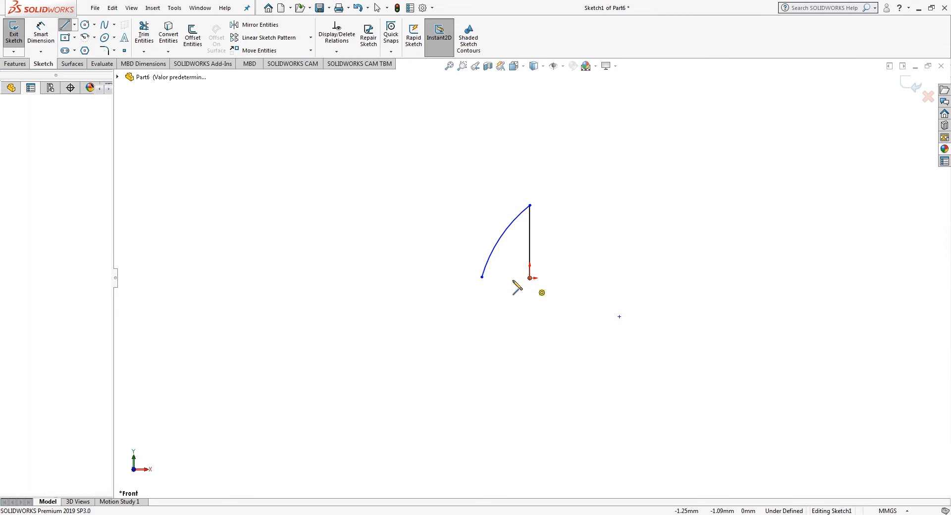
pyautogui.click(482, 277)
pyautogui.press('Escape')
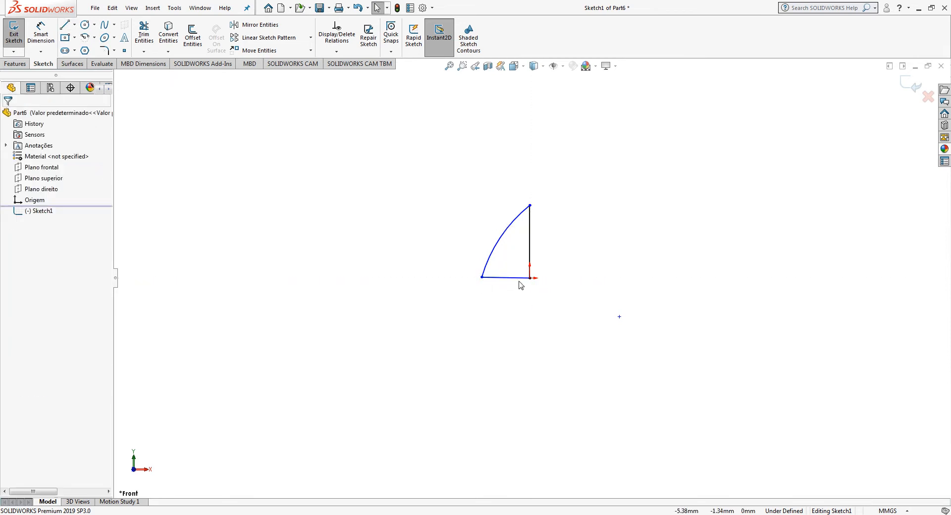
pyautogui.rightClick(520, 278)
pyautogui.press('Escape')
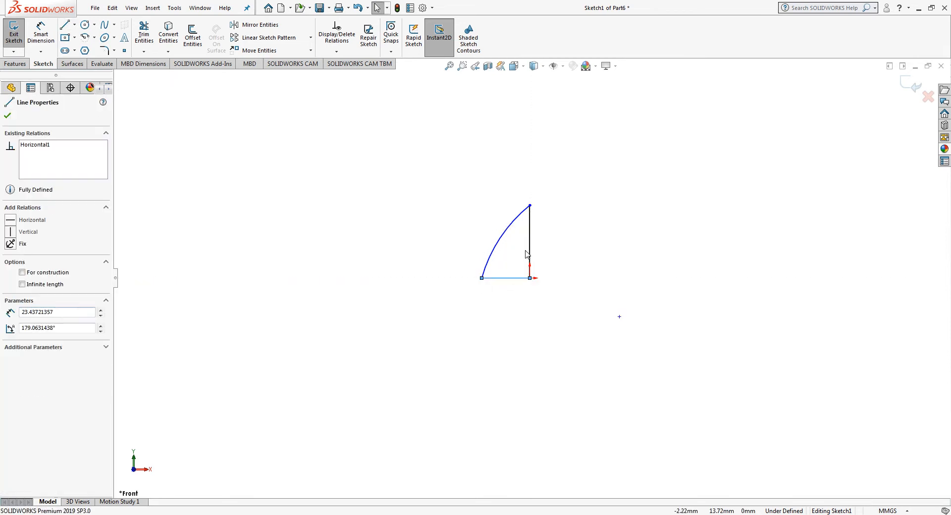
pyautogui.click(526, 287)
# Dimension the vertical line's length as 20 mm.
pyautogui.click(42, 35)
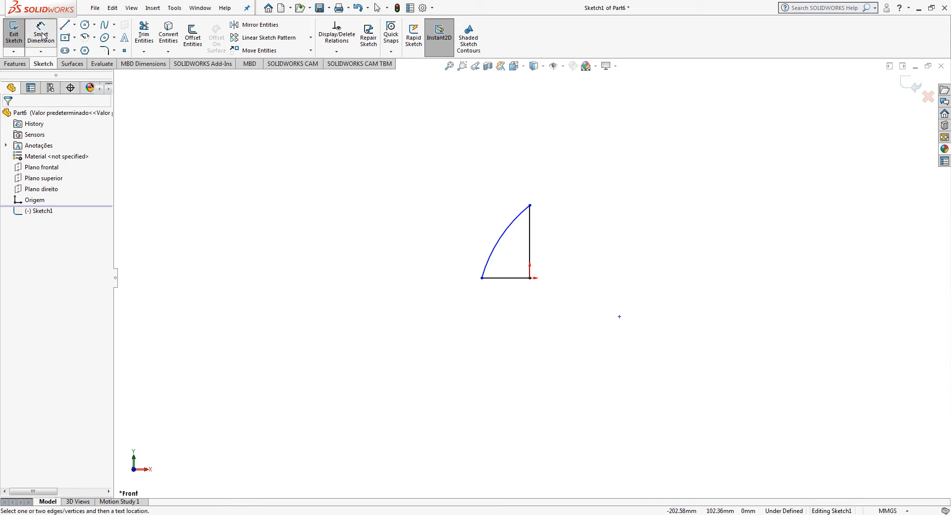
pyautogui.click(529, 242)
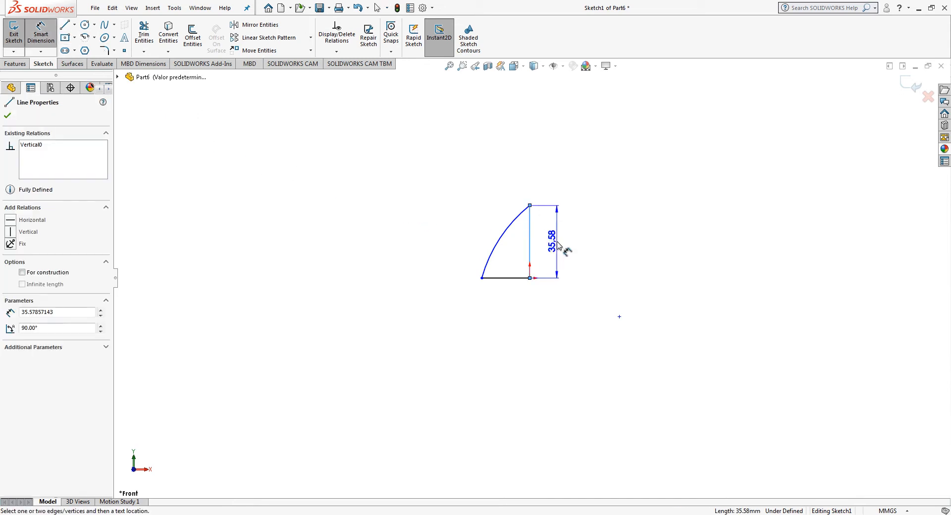
pyautogui.click(555, 245)
pyautogui.write('20')
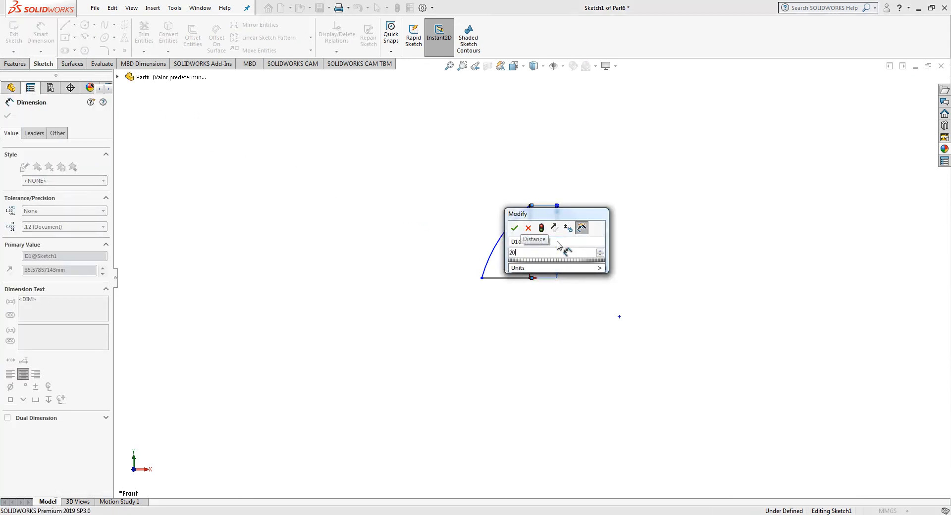
pyautogui.press('Return')
pyautogui.press('Escape')
pyautogui.scroll(-3, 592, 297)
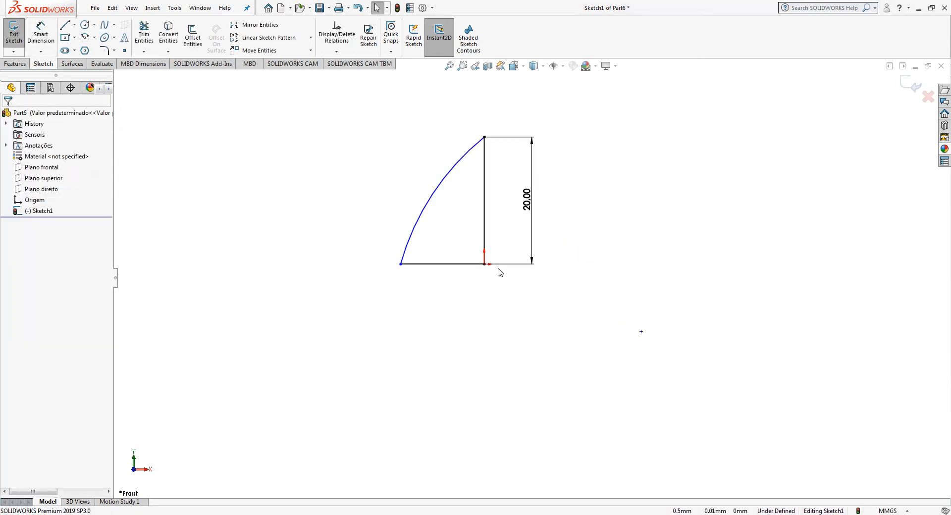
# Dimension the horizontal distance from the origin to the arc's centre as 19 mm.
pyautogui.click(33, 41)
pyautogui.click(484, 264)
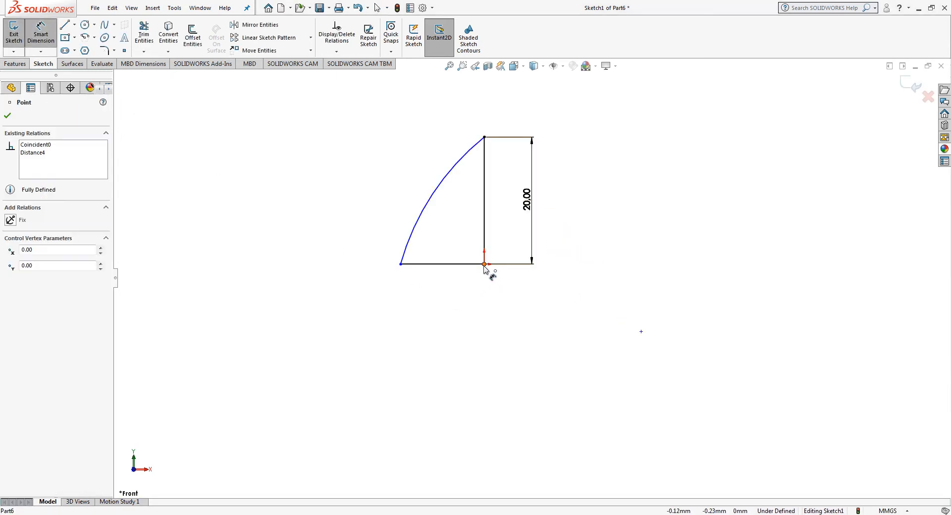
pyautogui.click(642, 333)
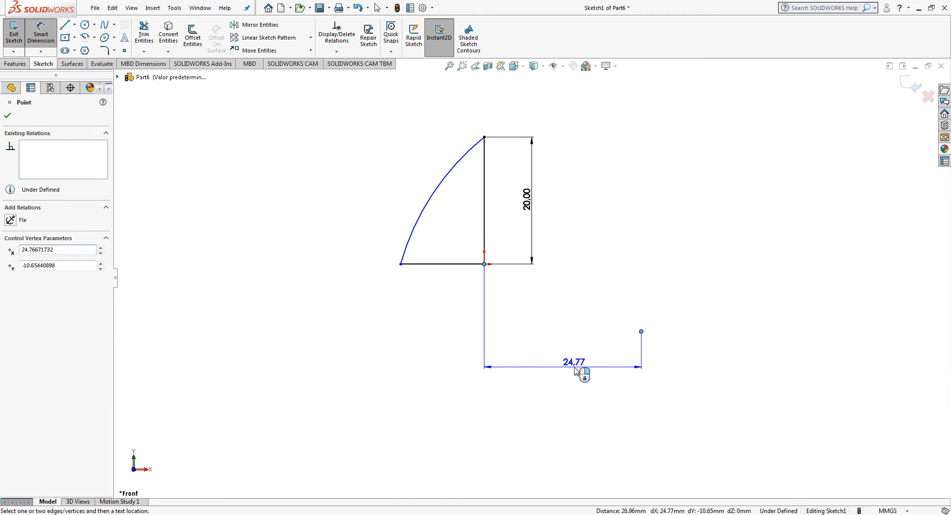
pyautogui.click(576, 368)
pyautogui.write('19')
pyautogui.press('Return')
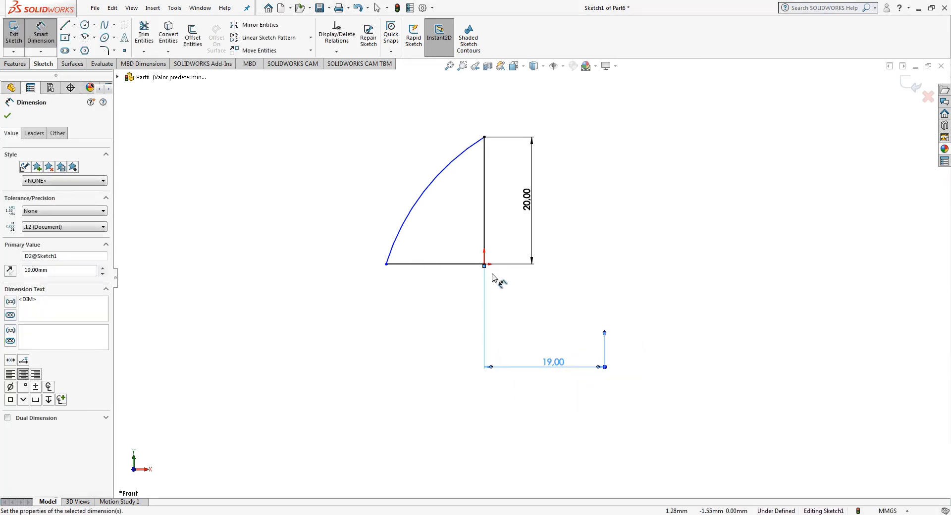
# Dimension the vertical distance from the origin to the arc's centre as 6 mm.
pyautogui.click(484, 264)
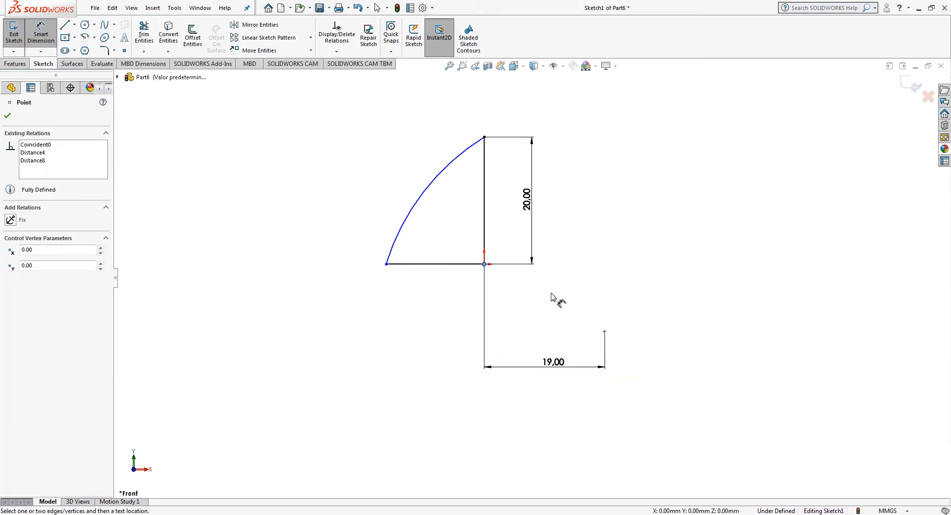
pyautogui.click(604, 332)
pyautogui.click(636, 304)
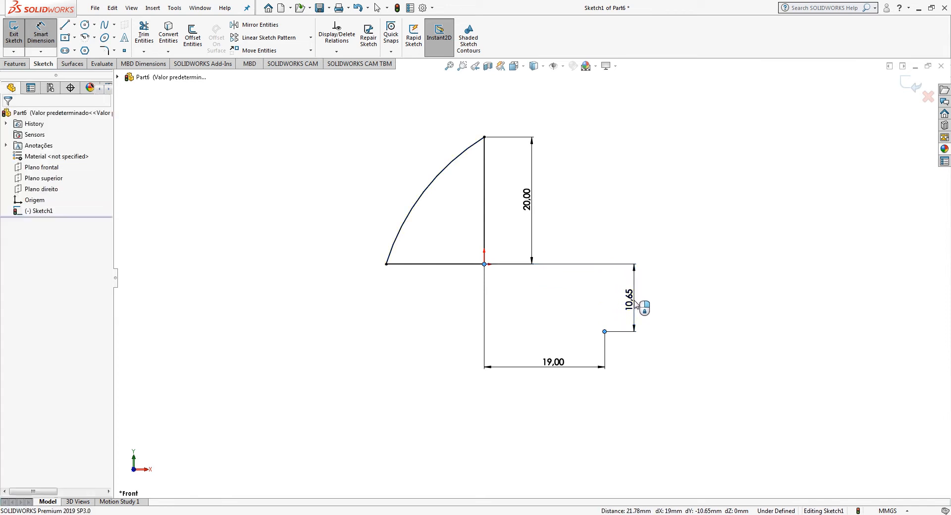
pyautogui.write('6')
pyautogui.press('Return')
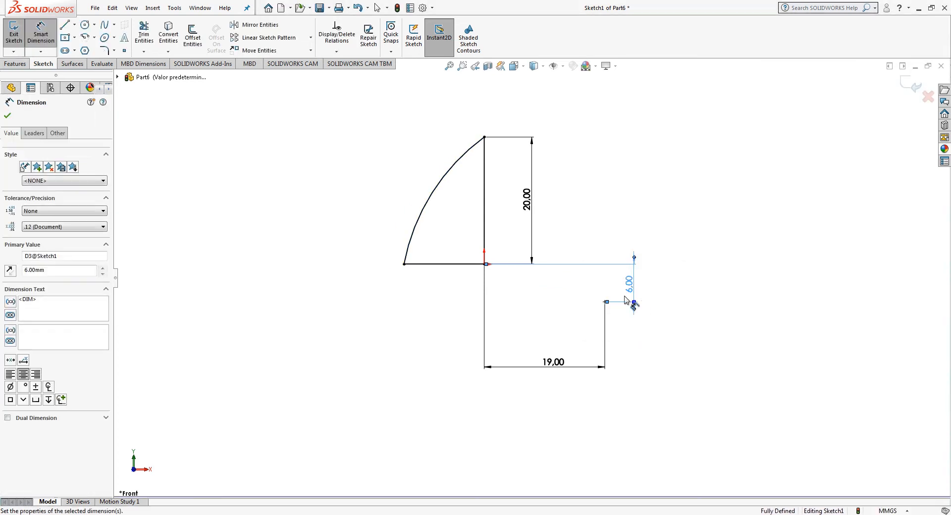
# Sketch a closed strip about 3 mm deep under the profile, slanting about 8.5 mm from the arc's lower end and extending about 20 mm past the origin.
pyautogui.press('Escape')
pyautogui.click(64, 28)
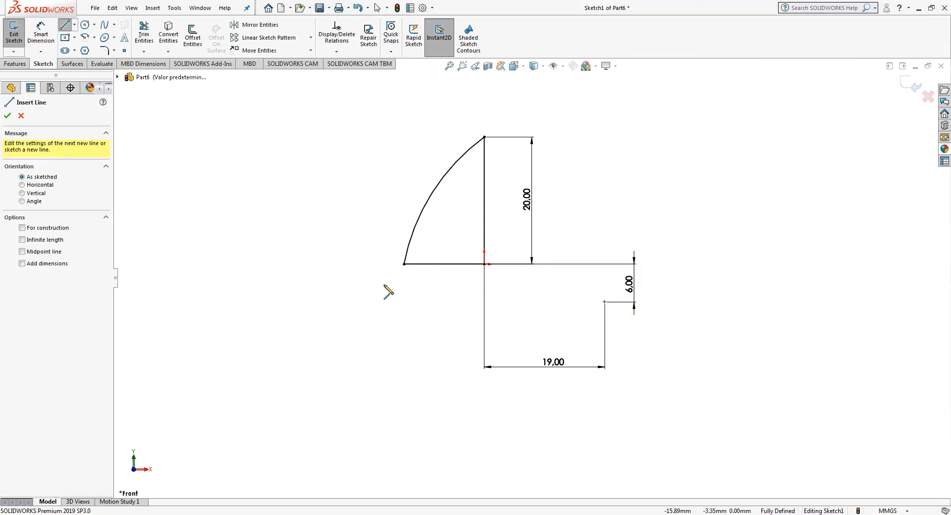
pyautogui.click(404, 264)
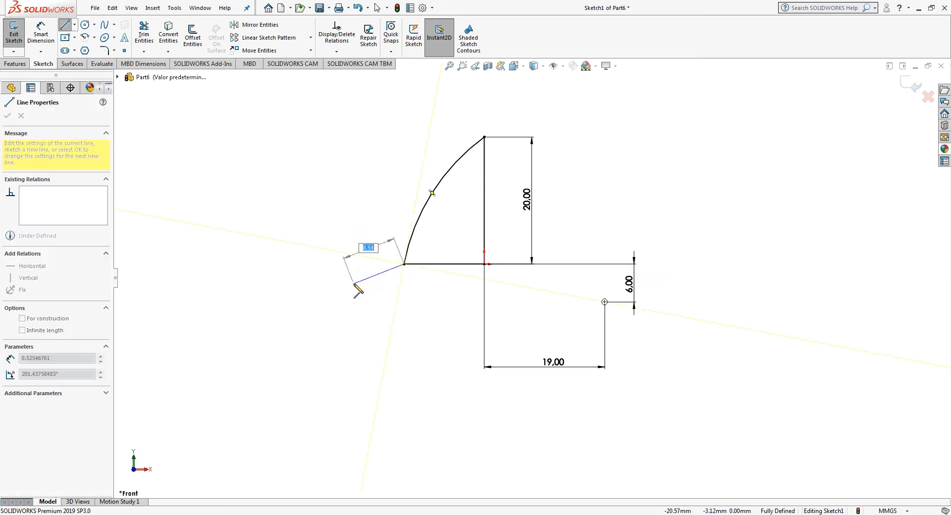
pyautogui.click(354, 283)
pyautogui.click(611, 283)
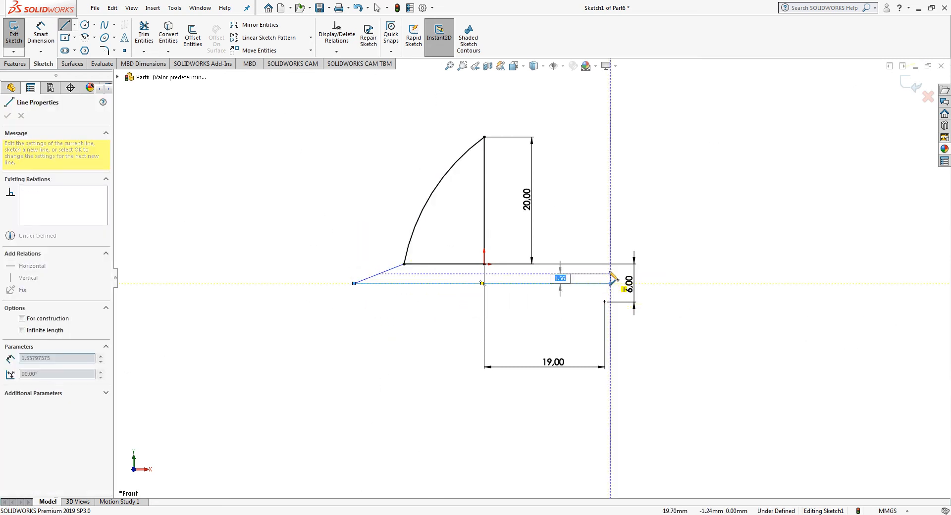
pyautogui.click(610, 265)
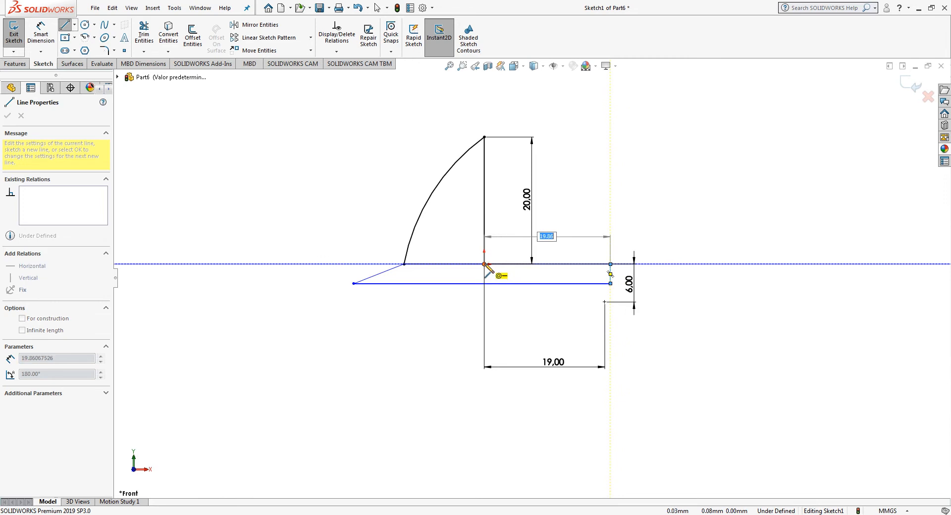
pyautogui.click(484, 265)
pyautogui.press('Escape')
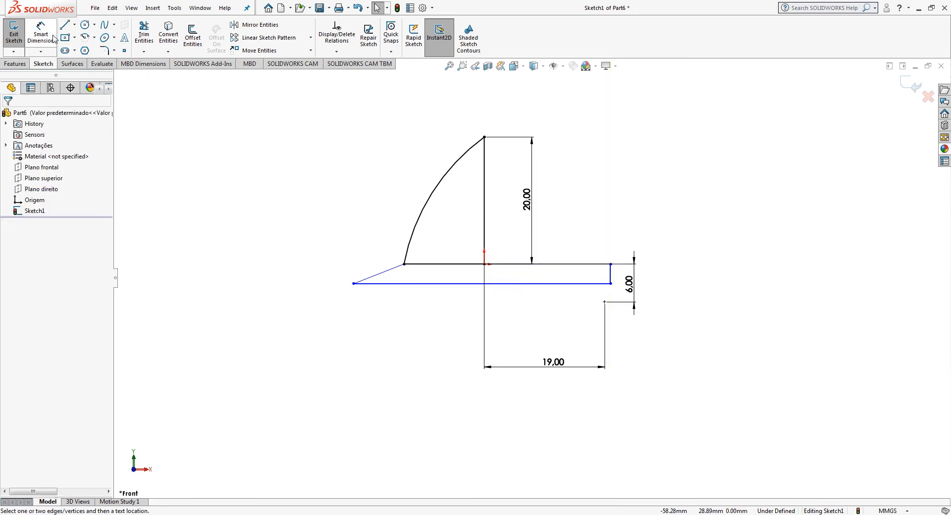
# Dimension the angle between the slanted line and the profile's horizontal base line as 160°.
pyautogui.click(54, 39)
pyautogui.click(389, 272)
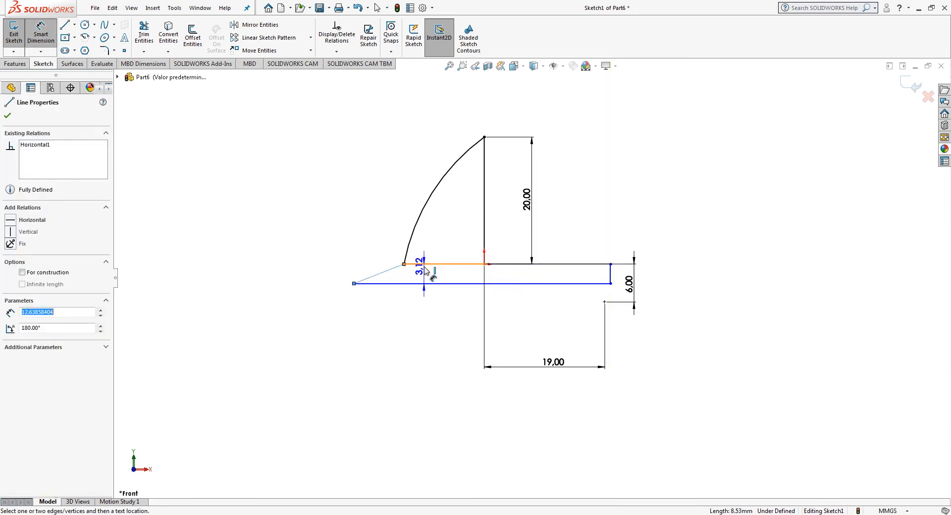
pyautogui.click(394, 268)
pyautogui.click(405, 273)
pyautogui.write('16')
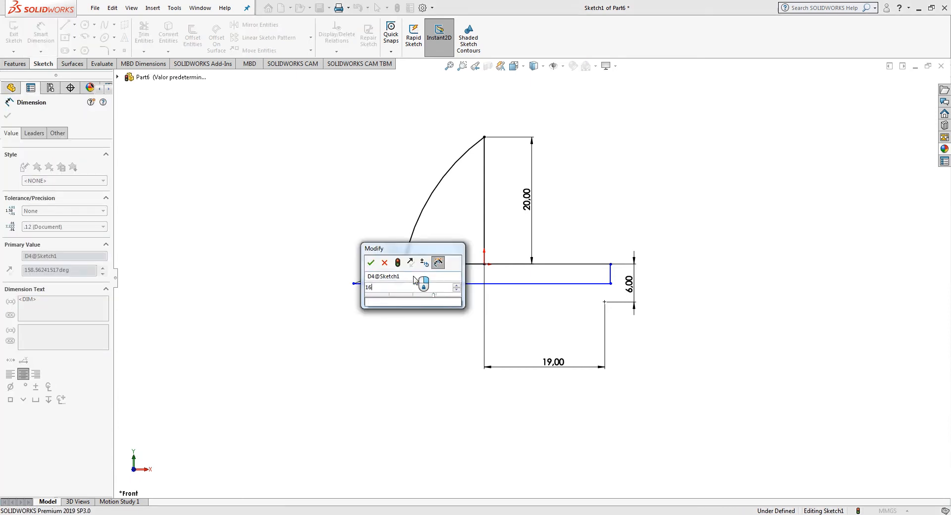
pyautogui.write('0')
pyautogui.press('Return')
# Dimension the strip's thickness between its upper and lower horizontal lines as 3 mm.
pyautogui.click(444, 265)
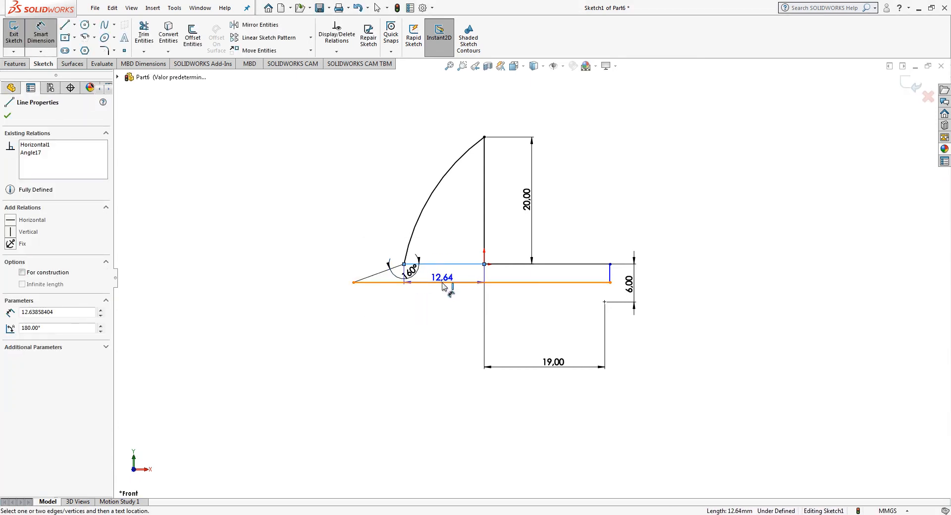
pyautogui.click(443, 282)
pyautogui.click(442, 313)
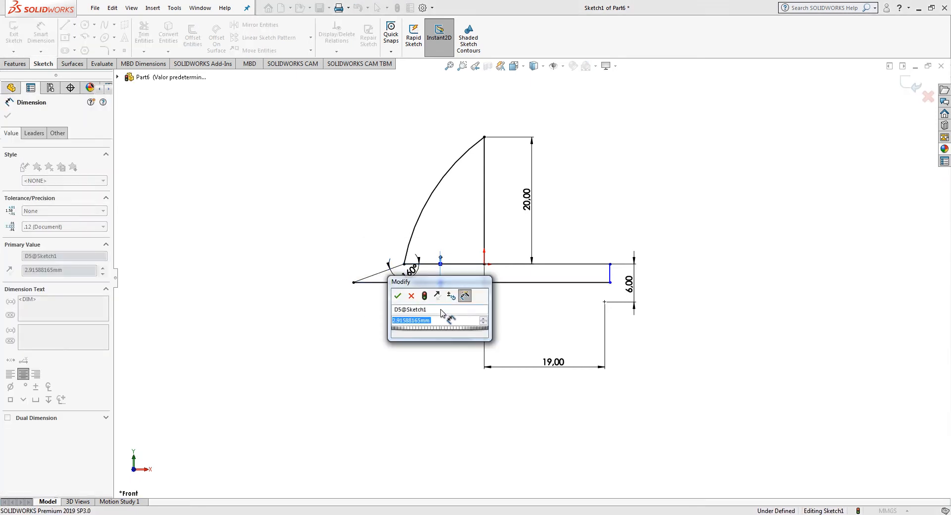
pyautogui.write('3')
pyautogui.press('Return')
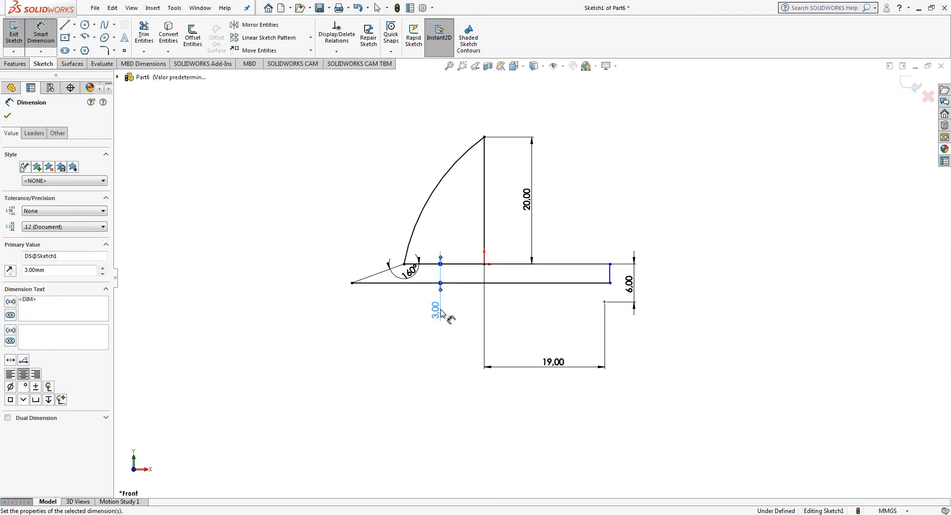
# Dimension the distance from the profile's vertical line to the strip's short end line as 14.5 mm and finish the sketch.
pyautogui.click(486, 231)
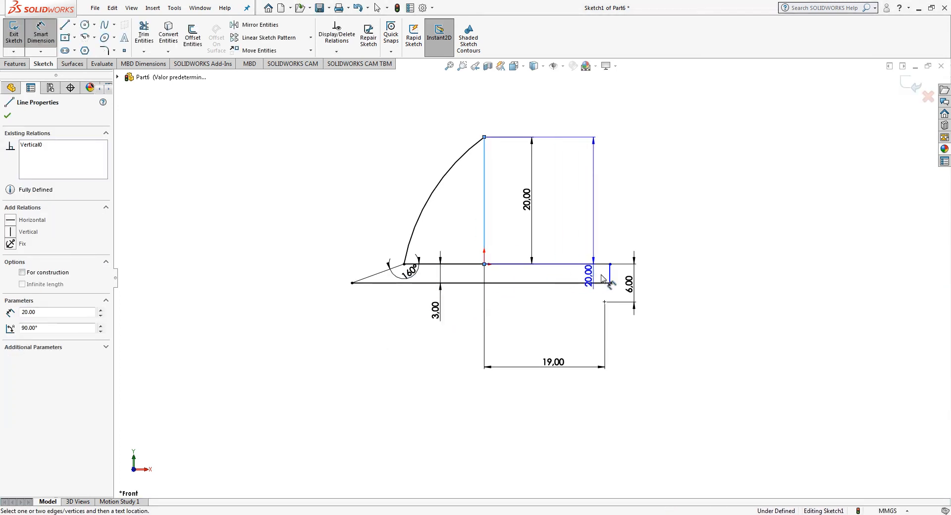
pyautogui.click(609, 273)
pyautogui.click(543, 319)
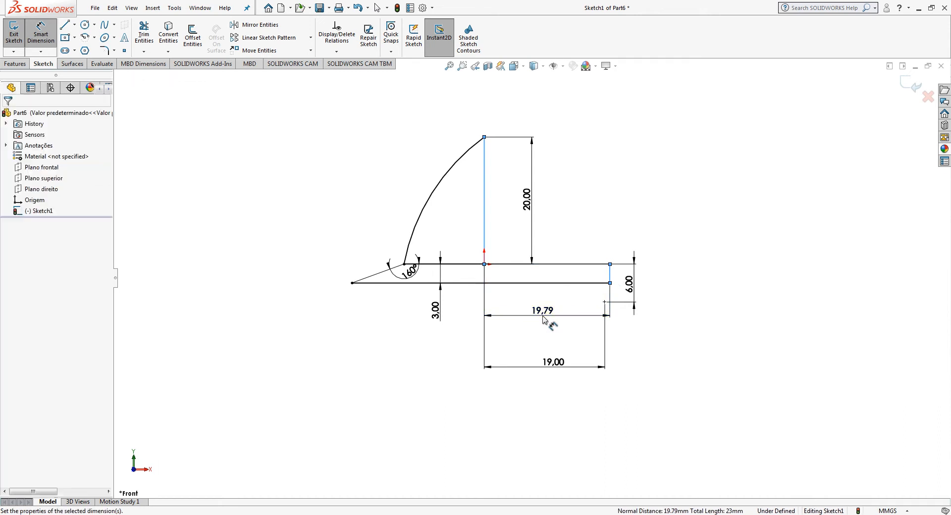
pyautogui.write('14,5')
pyautogui.press('Return')
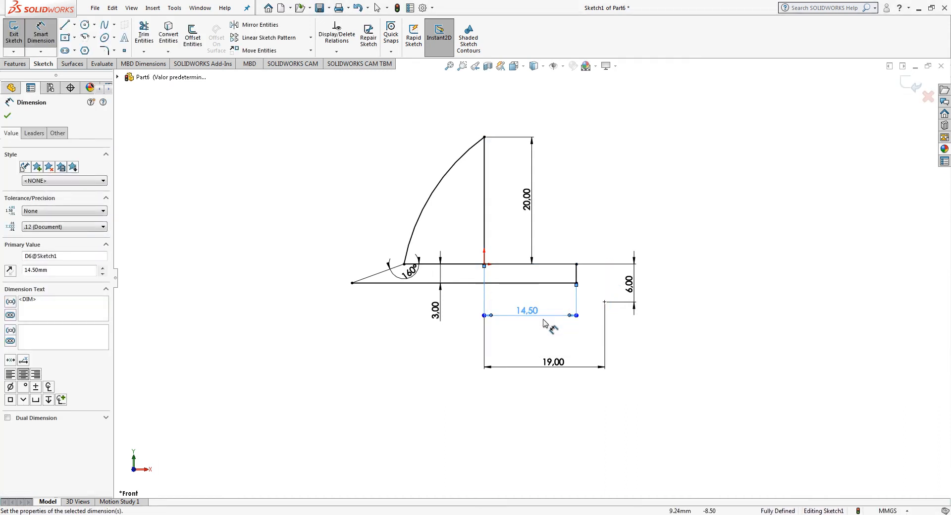
pyautogui.click(546, 333)
pyautogui.click(913, 85)
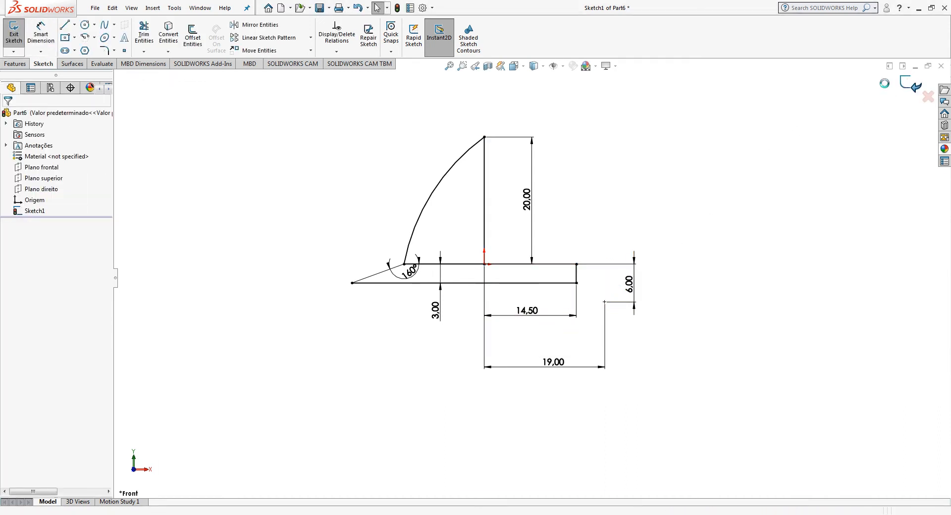
# Extrude the arc-sided contour 10 mm with the Mid Plane end condition.
pyautogui.moveTo(555, 208); pyautogui.dragTo(507, 246, button='middle')
pyautogui.click(14, 64)
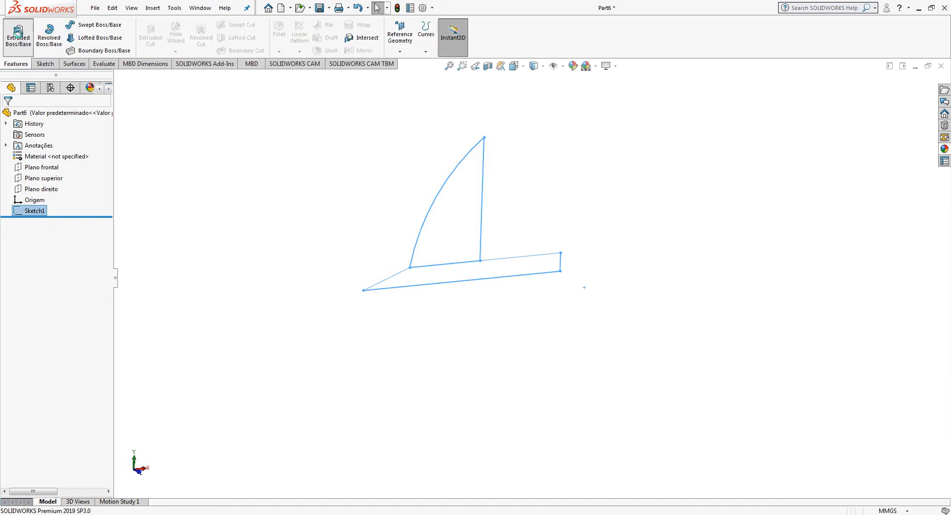
pyautogui.click(18, 33)
pyautogui.click(62, 175)
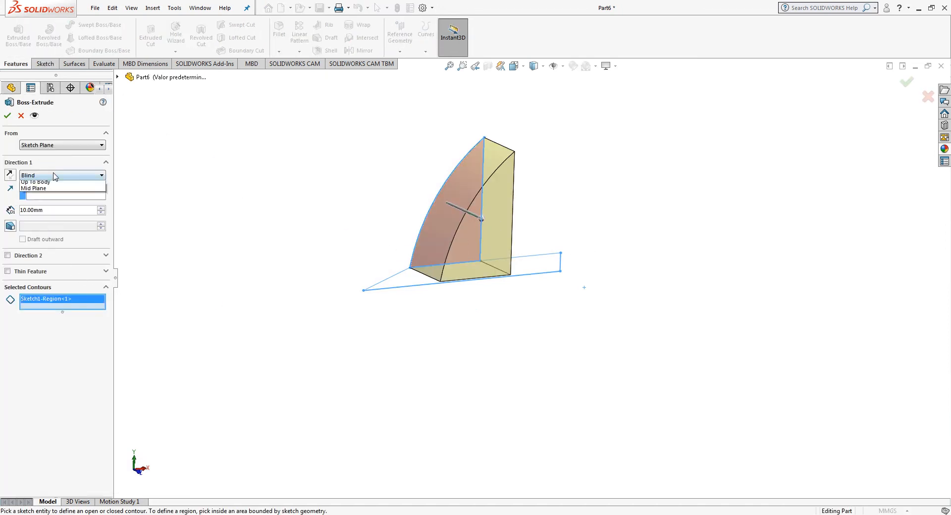
pyautogui.click(49, 215)
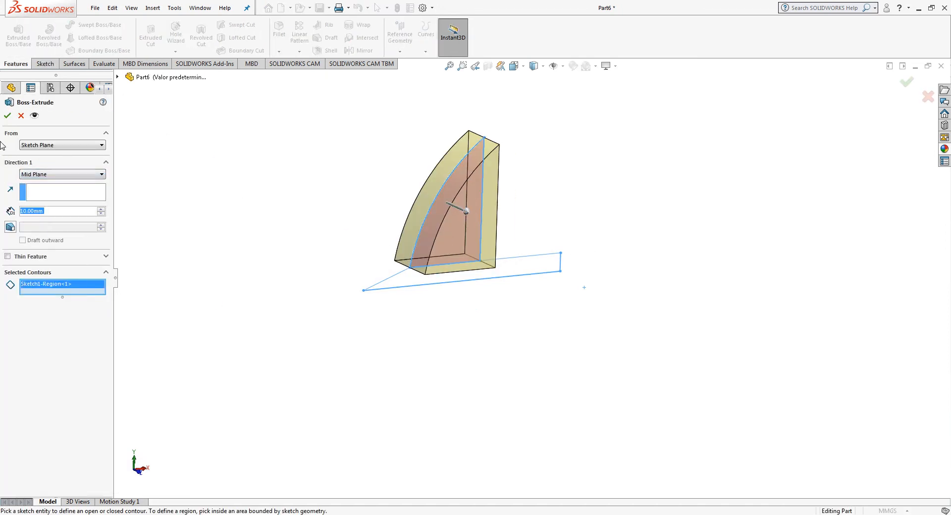
pyautogui.click(8, 115)
# Extrude the strip contour of the same sketch 3.5 mm with the Mid Plane end condition, merged with the first body.
pyautogui.click(6, 222)
pyautogui.click(45, 232)
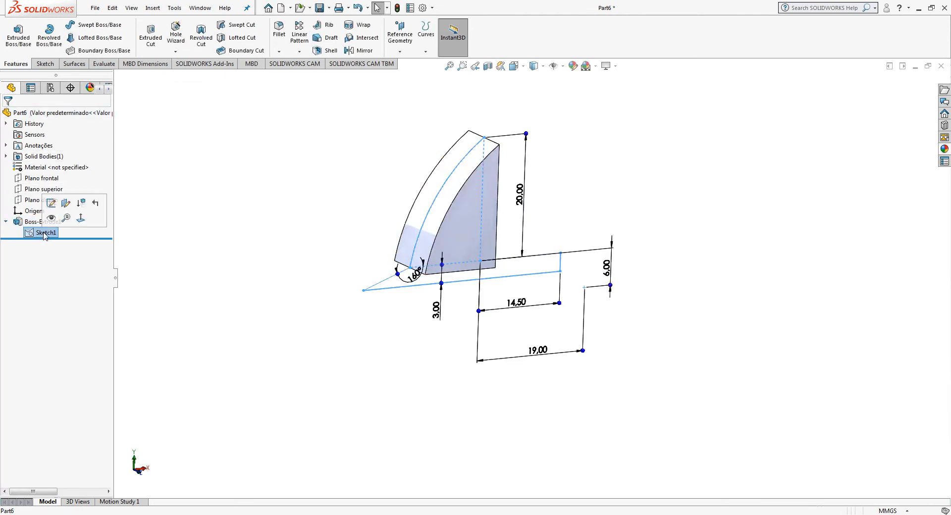
pyautogui.click(18, 33)
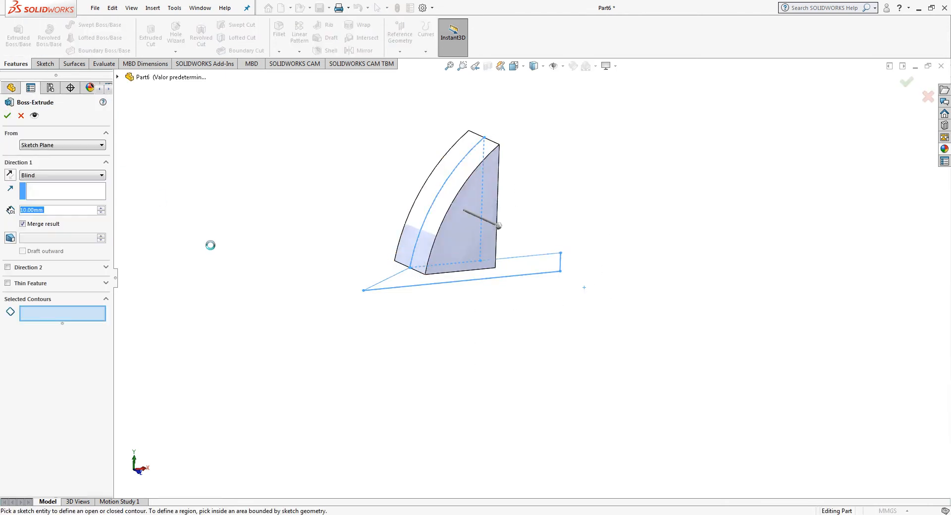
pyautogui.click(411, 287)
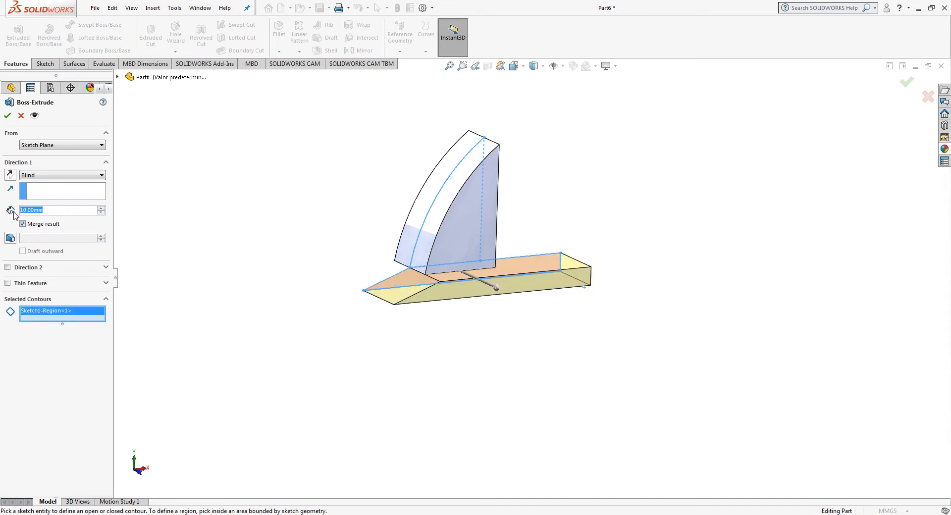
pyautogui.write('3.5')
pyautogui.press('Return')
pyautogui.click(44, 176)
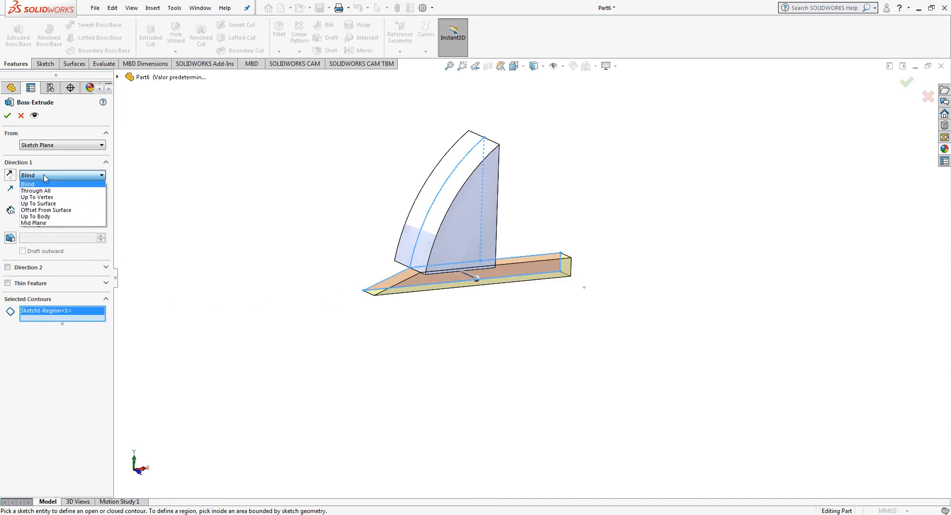
pyautogui.click(97, 234)
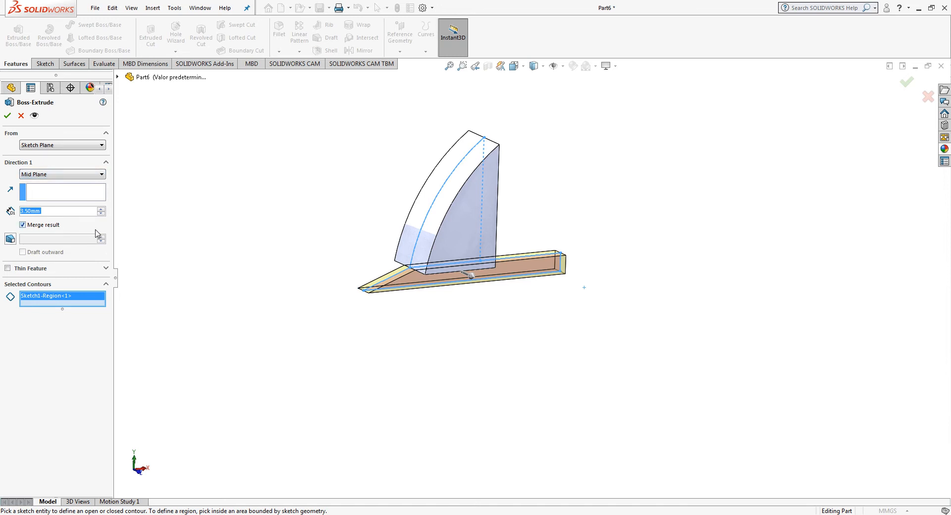
pyautogui.click(8, 116)
# Start a sketch on the strip's small end face and draw a centre-point arc bulging downward between the face's two lower corners.
pyautogui.moveTo(571, 339); pyautogui.dragTo(524, 277, button='middle')
pyautogui.rightClick(523, 271)
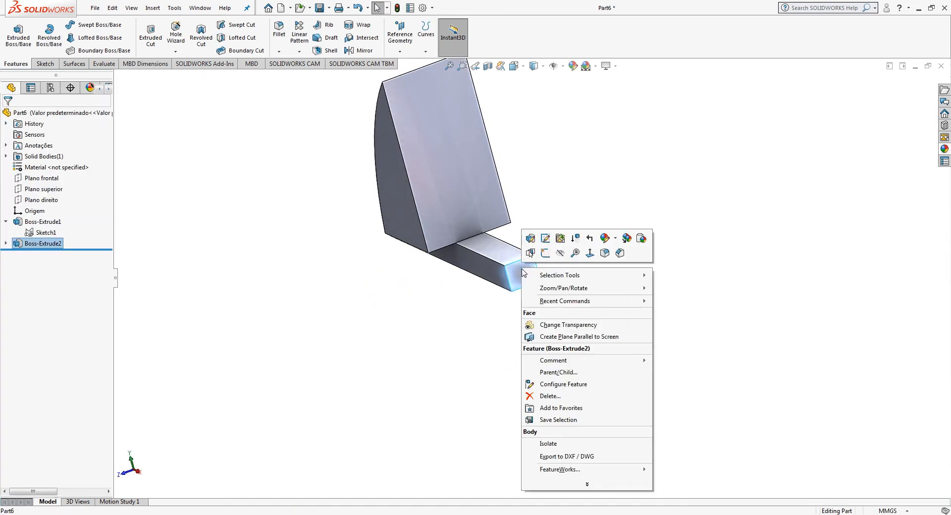
pyautogui.click(544, 253)
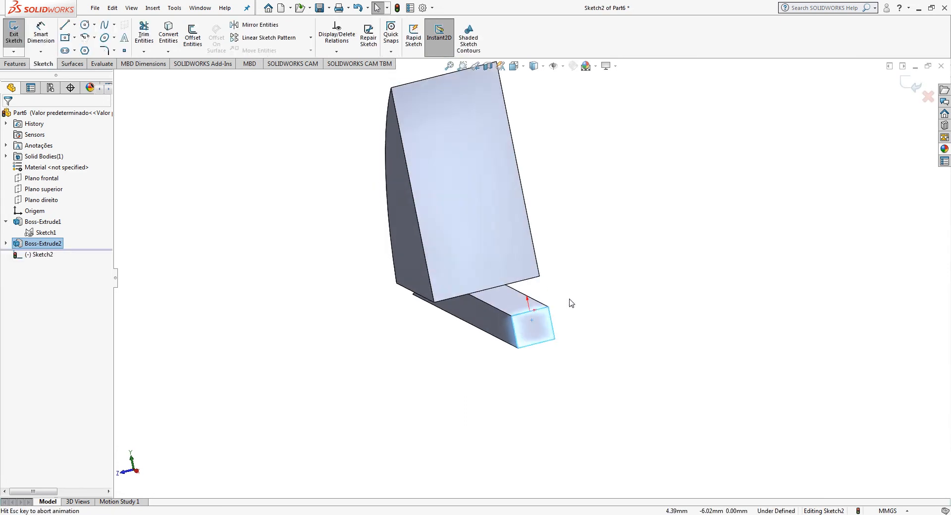
pyautogui.scroll(-3, 564, 462)
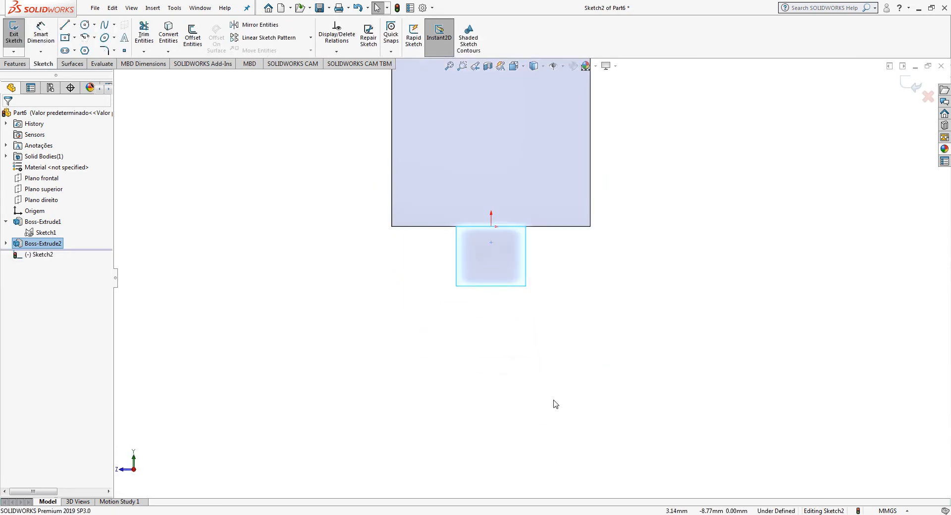
pyautogui.click(84, 37)
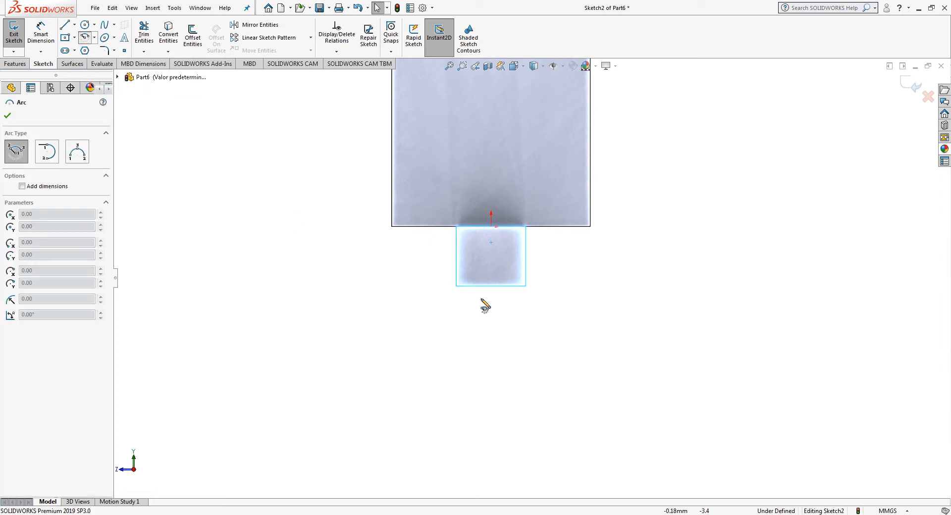
pyautogui.click(490, 269)
pyautogui.click(456, 286)
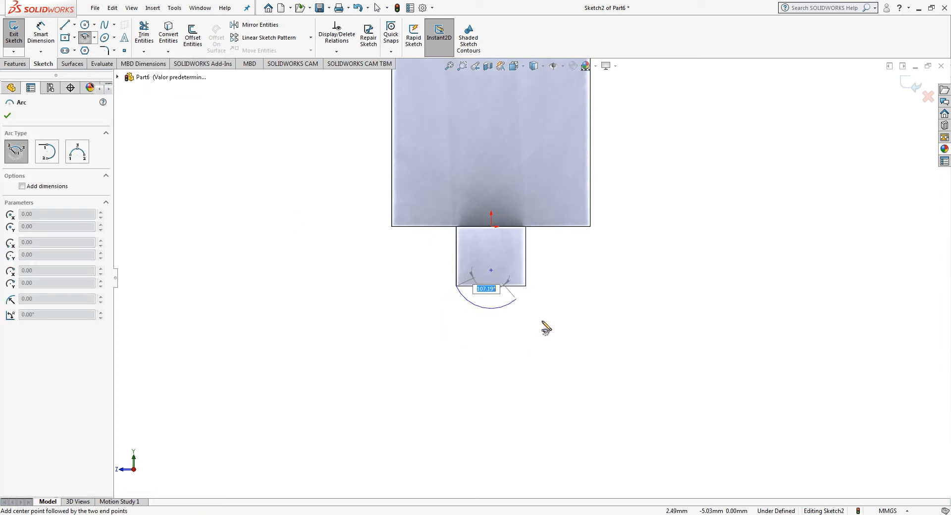
pyautogui.click(526, 285)
pyautogui.press('Escape')
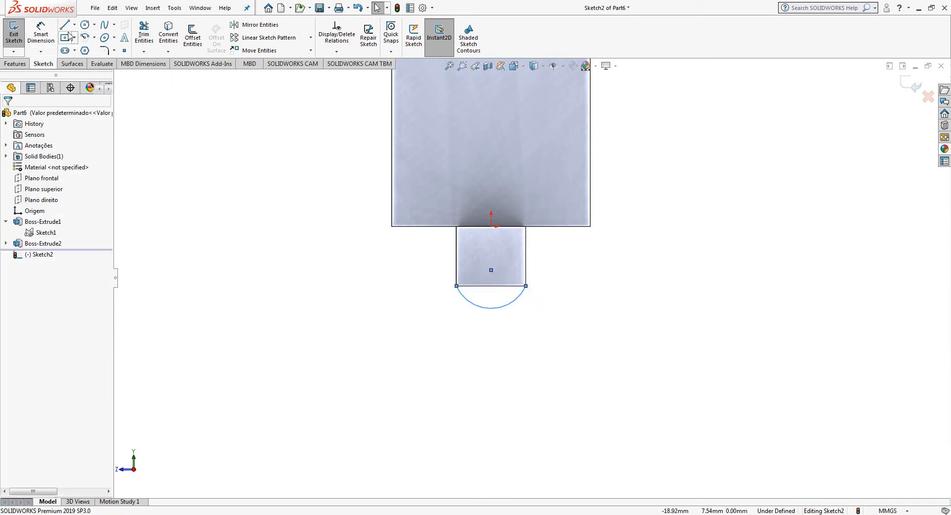
# Close the arc with a straight line between the end face's two lower corners.
pyautogui.click(65, 25)
pyautogui.moveTo(457, 286)
pyautogui.mouseDown()
pyautogui.moveTo(495, 312)
pyautogui.moveTo(541, 297)
pyautogui.moveTo(526, 285)
pyautogui.mouseUp()
pyautogui.press('Escape')
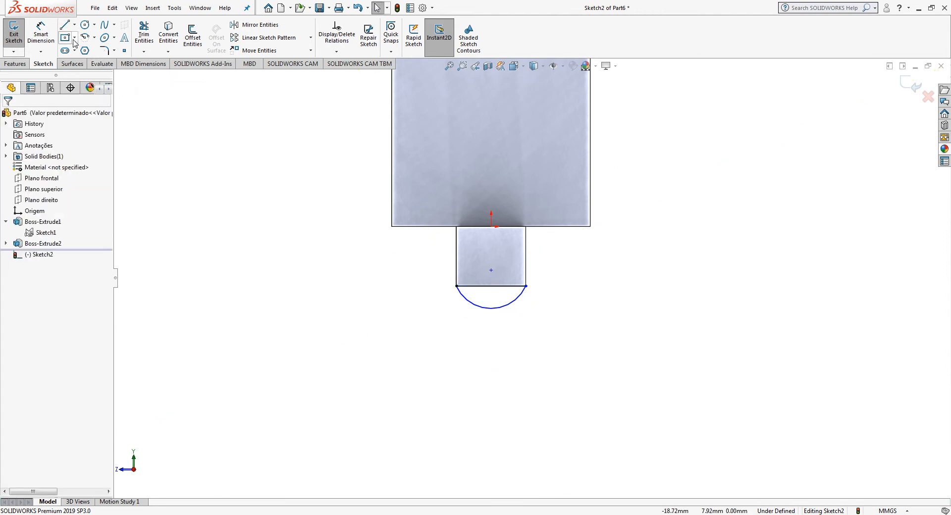
# Dimension the vertical distance from the origin to the arc's centre as 5 mm.
pyautogui.click(40, 34)
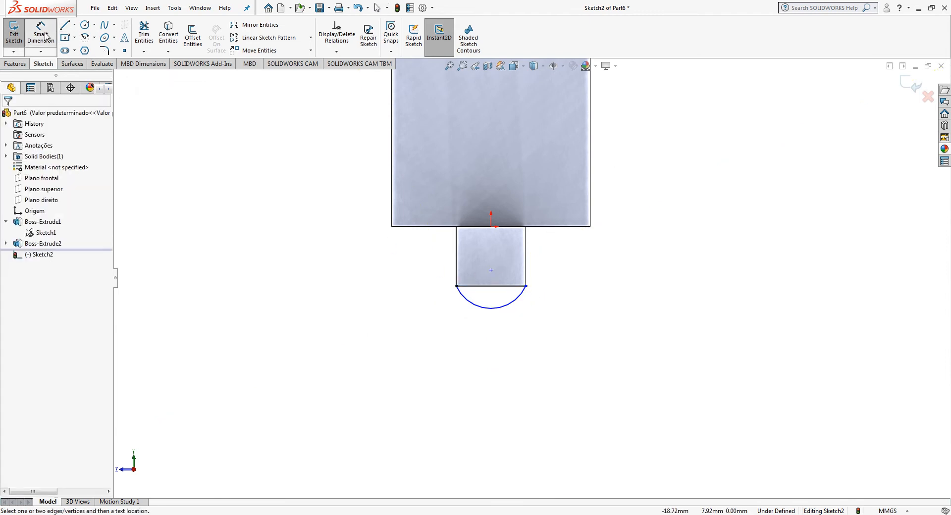
pyautogui.click(491, 270)
pyautogui.click(490, 226)
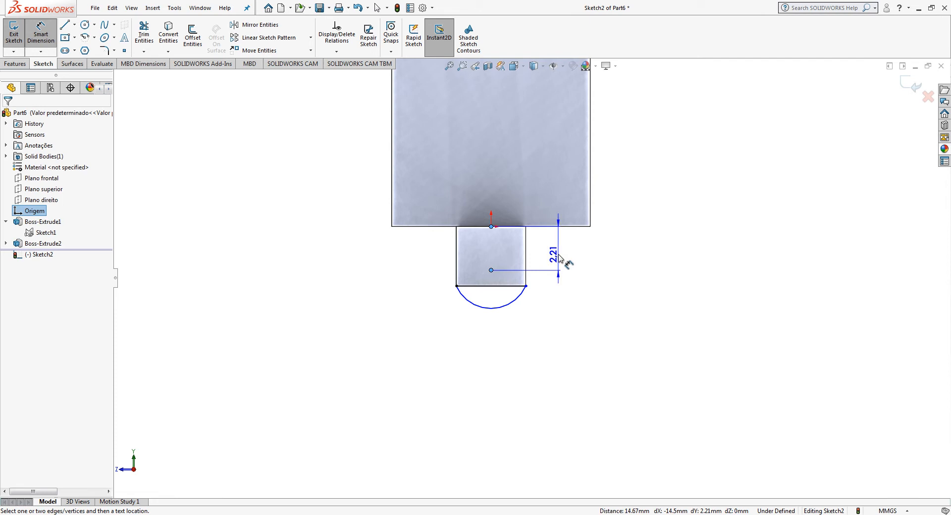
pyautogui.click(559, 256)
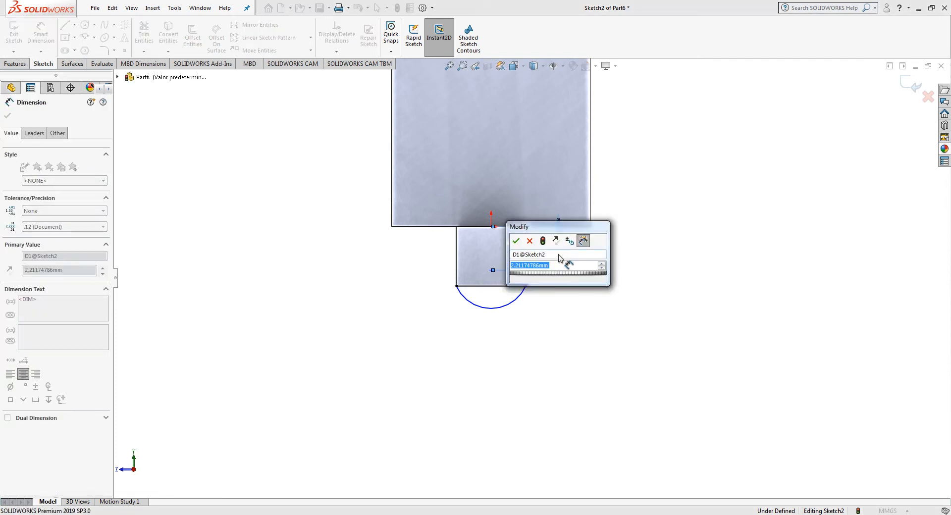
pyautogui.write('5')
pyautogui.press('Return')
# Dimension the horizontal distance from the arc's centre to its left end point, keeping the proposed value.
pyautogui.click(491, 326)
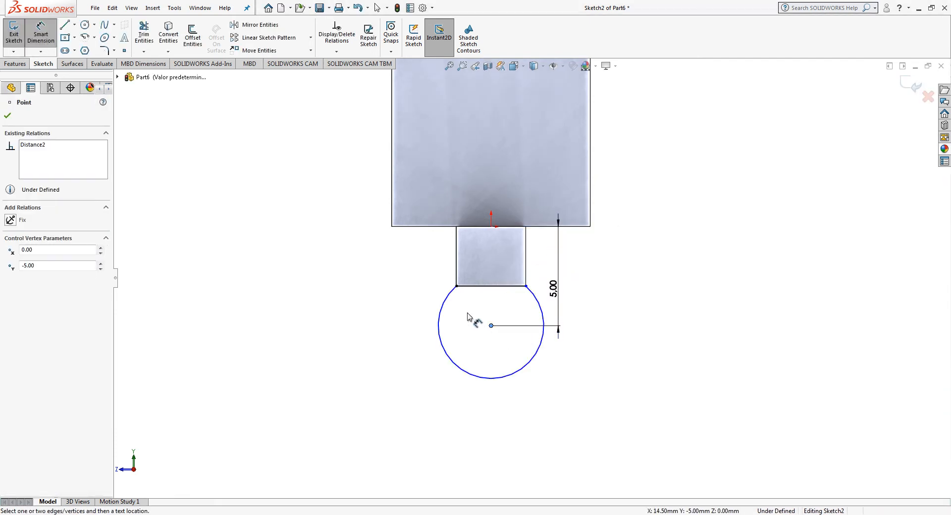
pyautogui.click(456, 286)
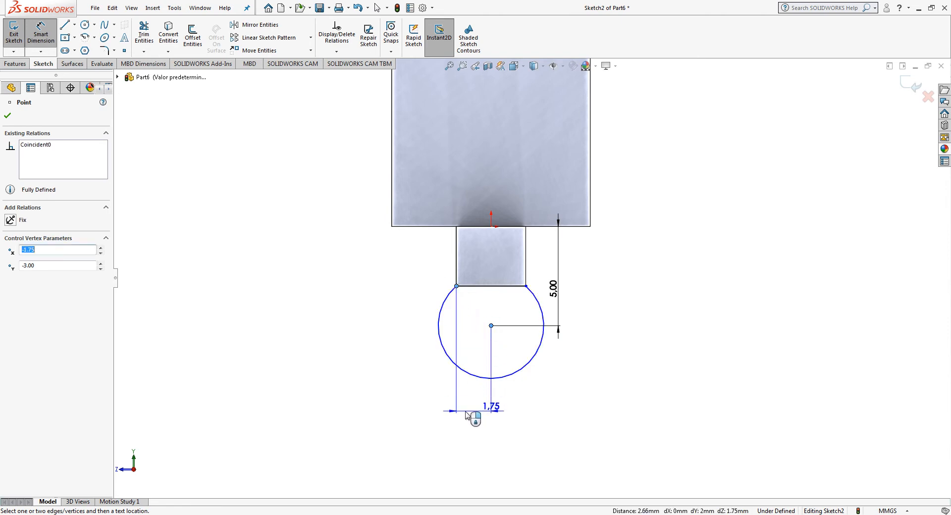
pyautogui.click(469, 414)
pyautogui.click(422, 397)
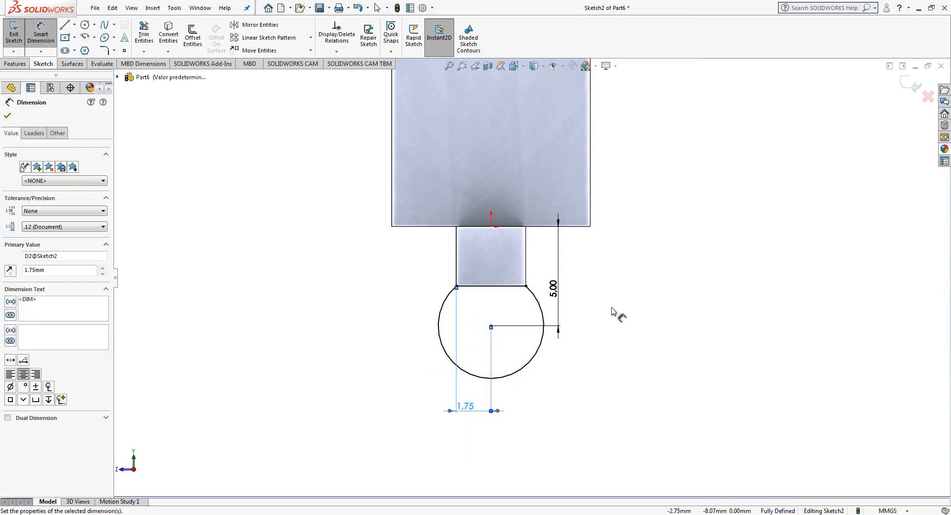
# Exit the sketch and extrude the circular guide profile along the strip using Up To Vertex, ending at the strip's far lower corner vertex.
pyautogui.click(911, 85)
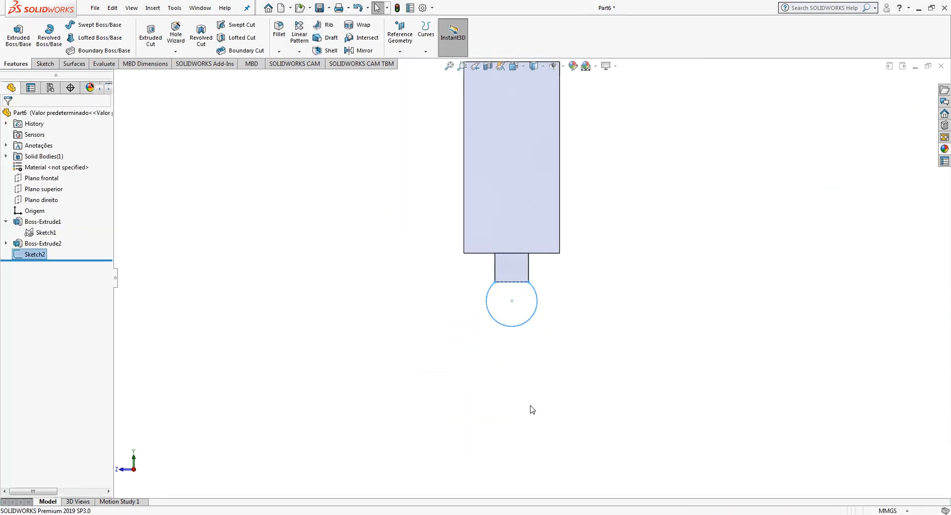
pyautogui.click(19, 35)
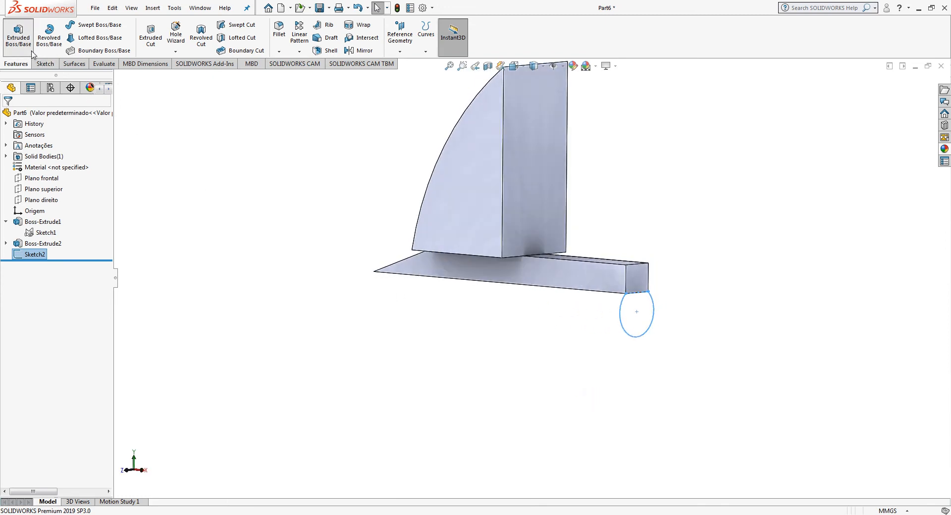
pyautogui.click(68, 176)
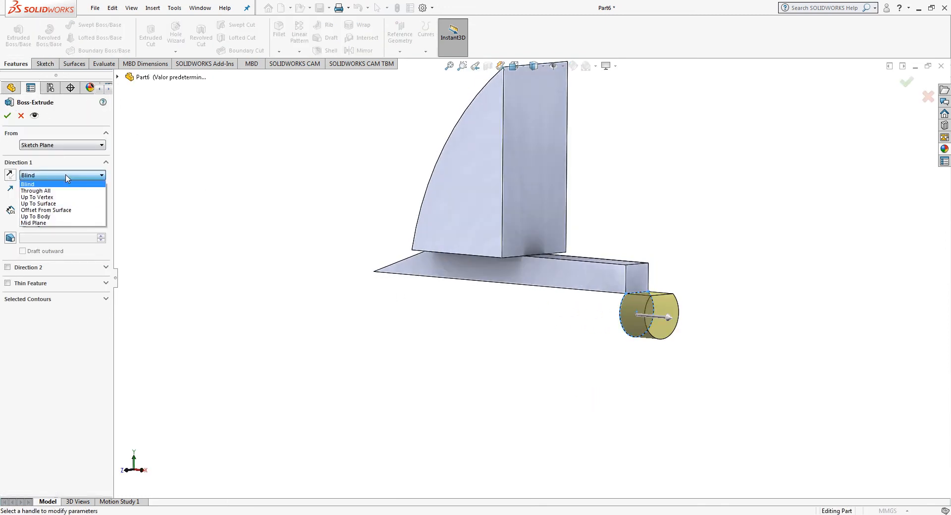
pyautogui.click(58, 198)
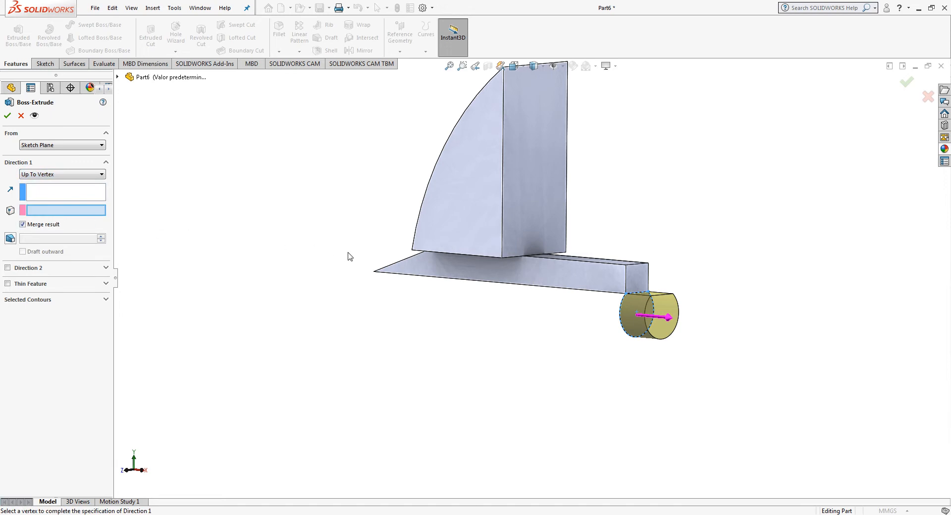
pyautogui.moveTo(349, 256); pyautogui.dragTo(439, 297, button='middle')
pyautogui.click(370, 281)
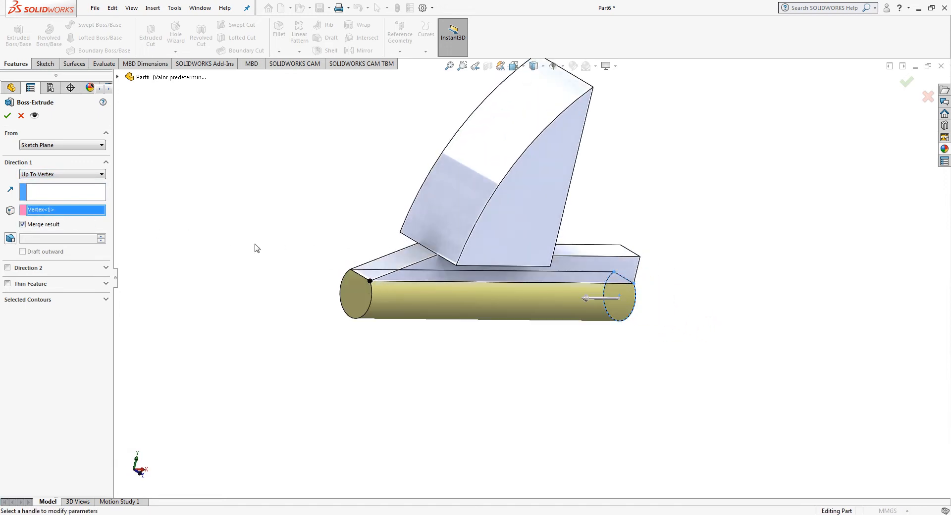
pyautogui.click(8, 116)
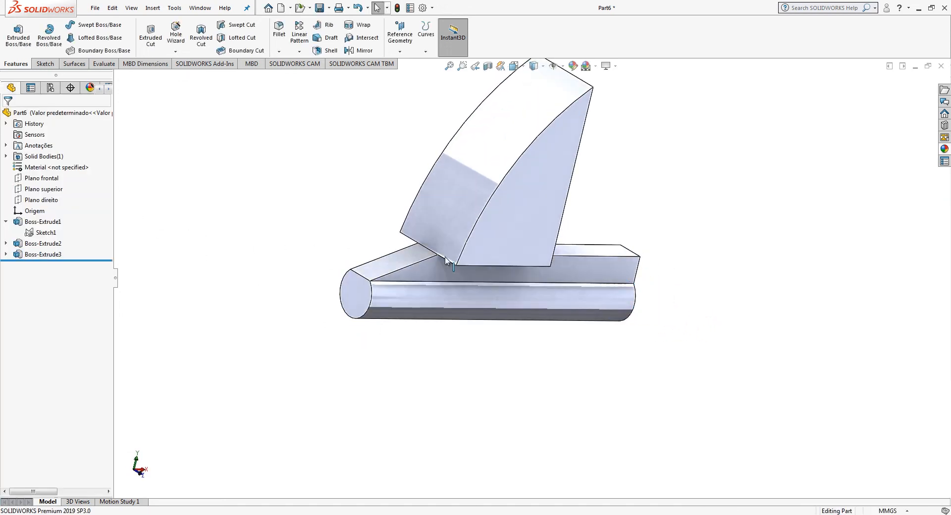
# Sketch on the front plane an open tooth profile at the guide's pointed end: a line sloping down, a short bottom line, a line sloping up and a horizontal line.
pyautogui.click(533, 66)
pyautogui.click(453, 355)
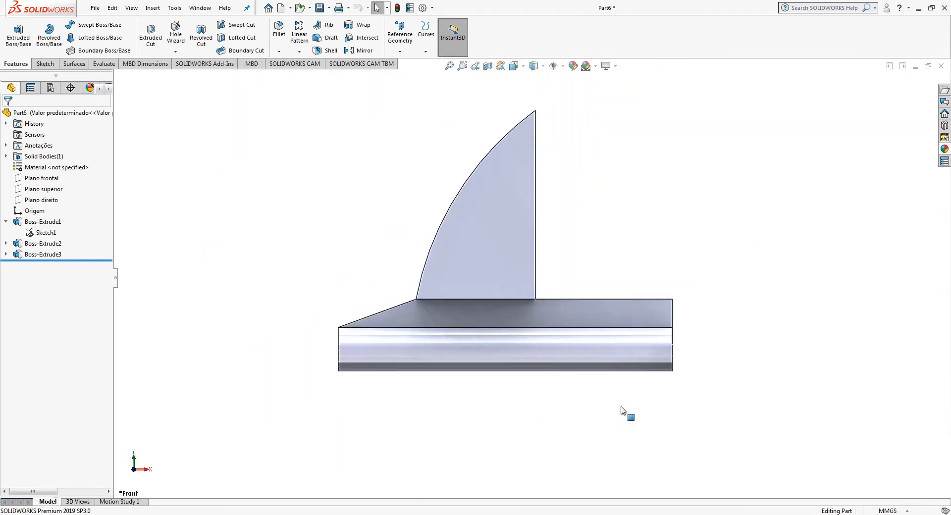
pyautogui.click(42, 178)
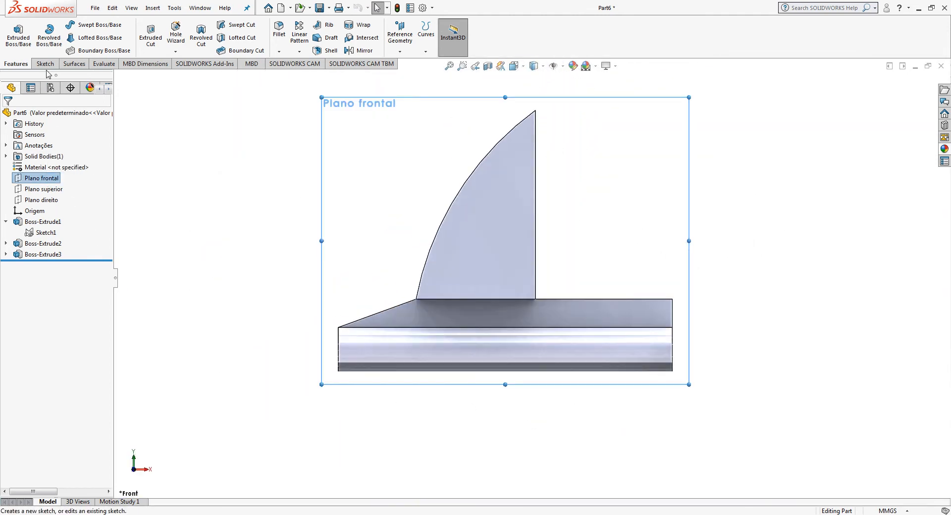
pyautogui.click(45, 64)
pyautogui.click(65, 25)
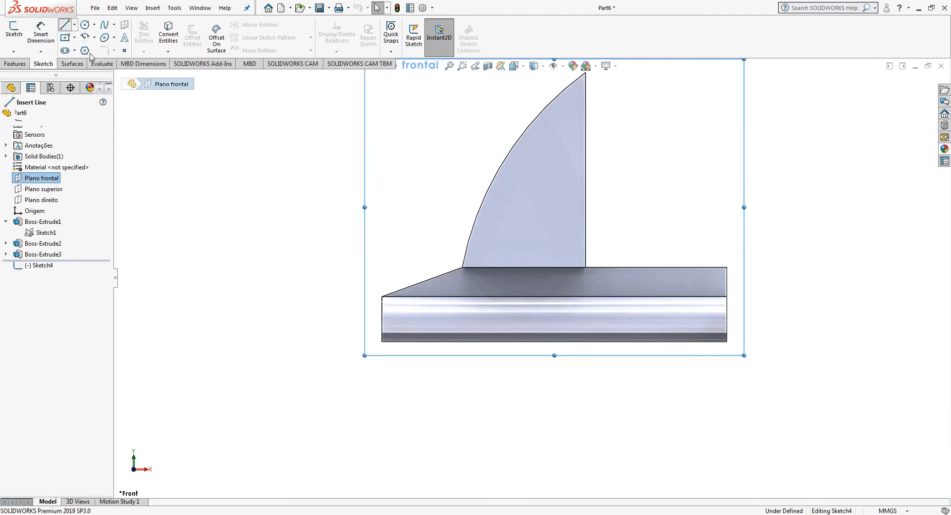
pyautogui.scroll(-4, 383, 313)
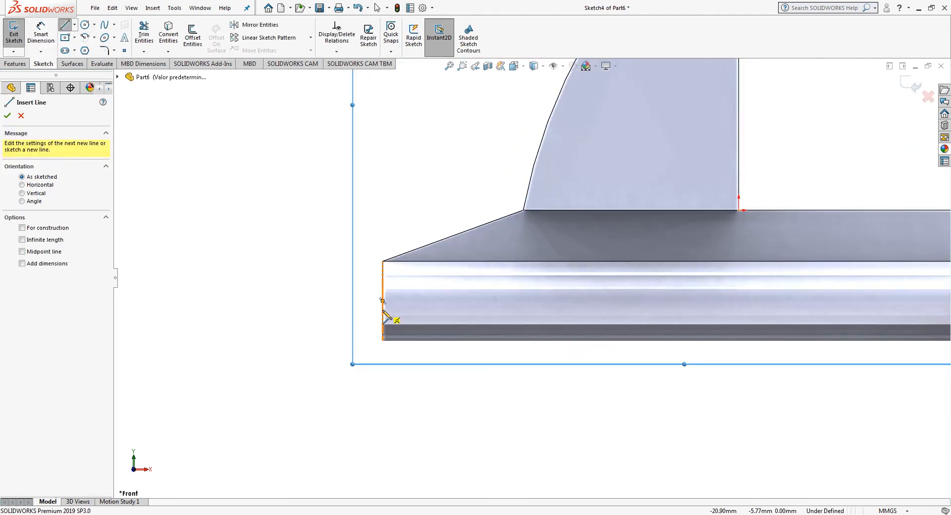
pyautogui.click(383, 301)
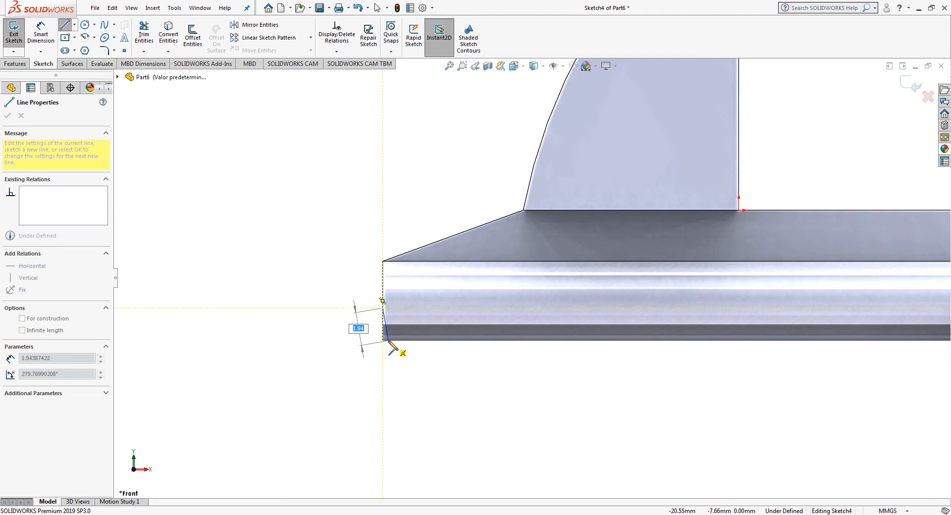
pyautogui.scroll(-3, 394, 344)
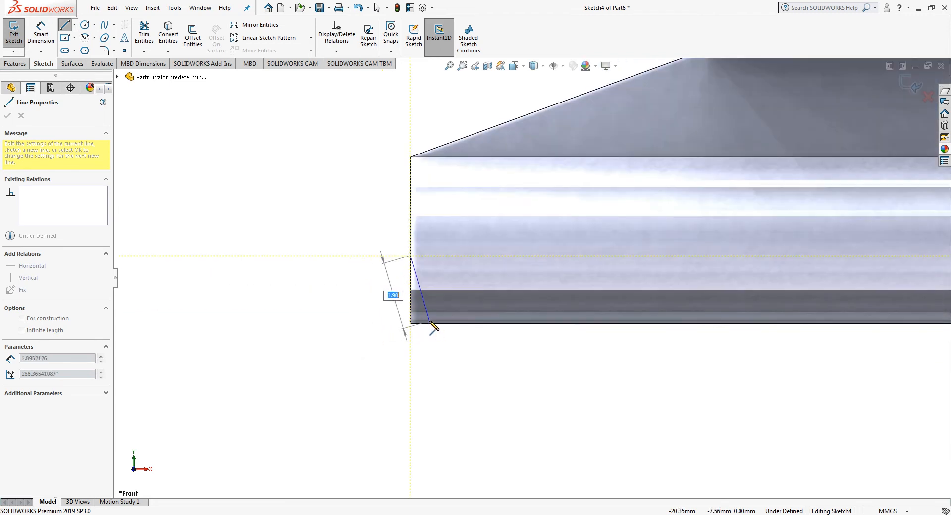
pyautogui.click(429, 324)
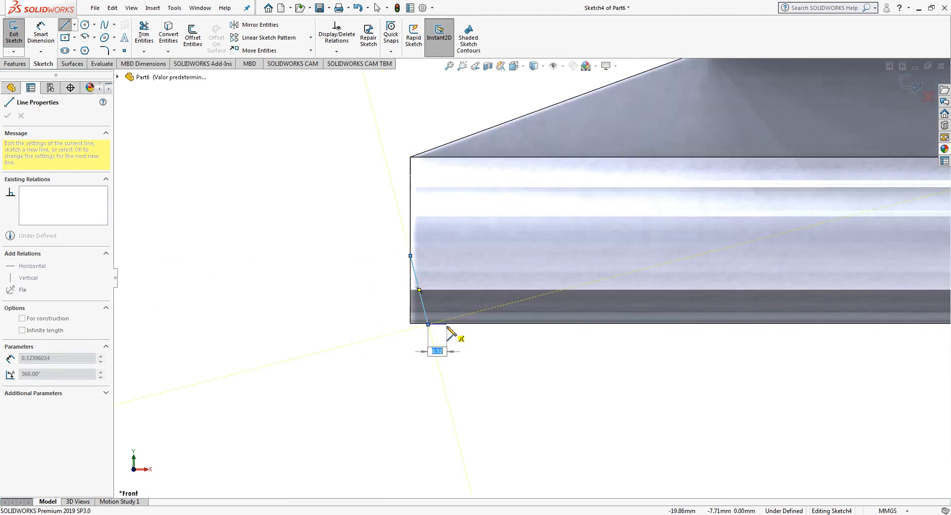
pyautogui.click(447, 324)
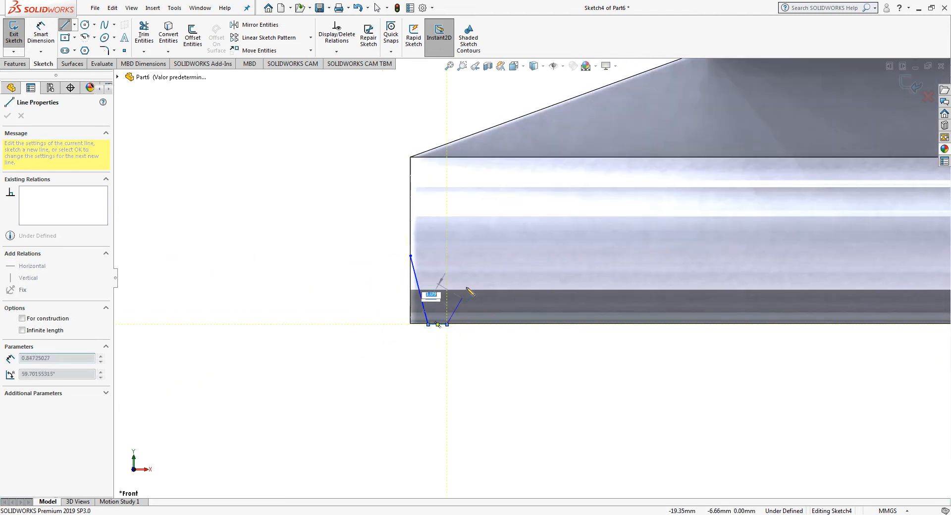
pyautogui.click(460, 256)
pyautogui.click(520, 255)
pyautogui.press('Escape')
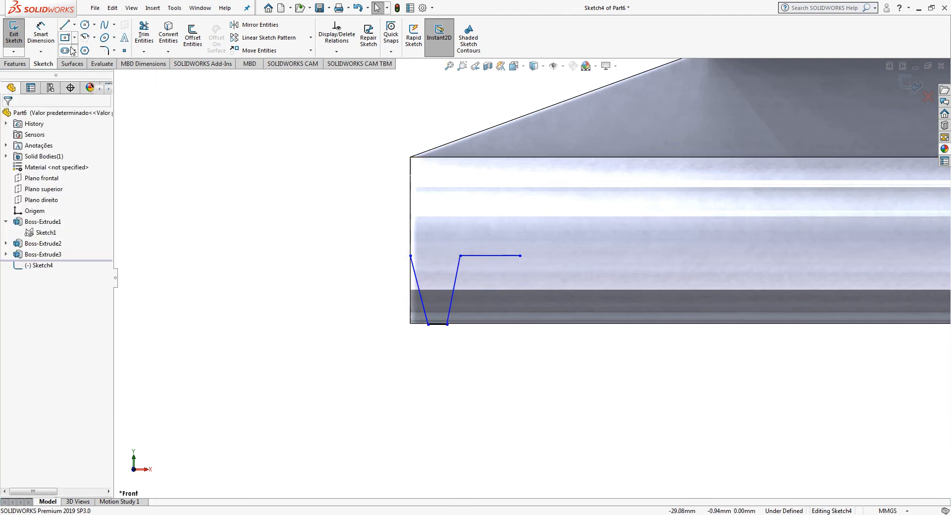
# Dimension the distance between the upper end points of the two sloping lines as 1.3 mm.
pyautogui.click(44, 38)
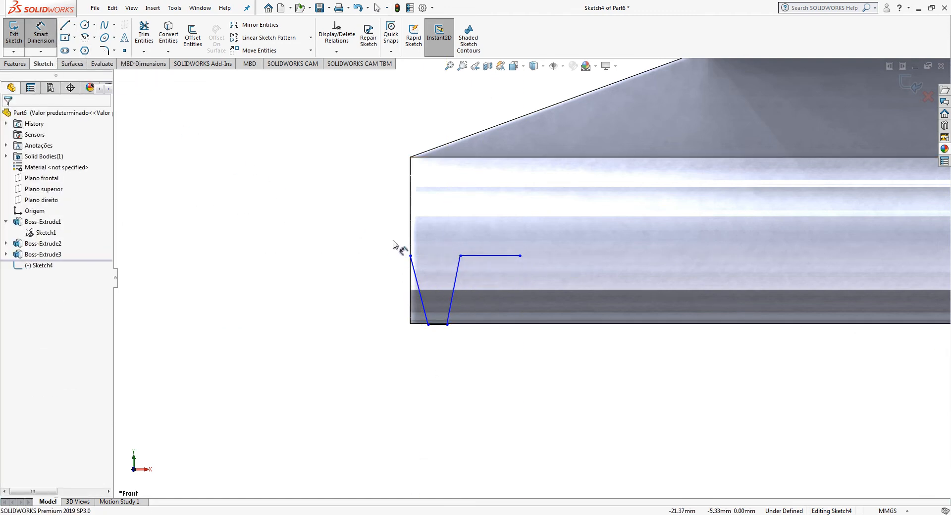
pyautogui.click(410, 256)
pyautogui.click(461, 256)
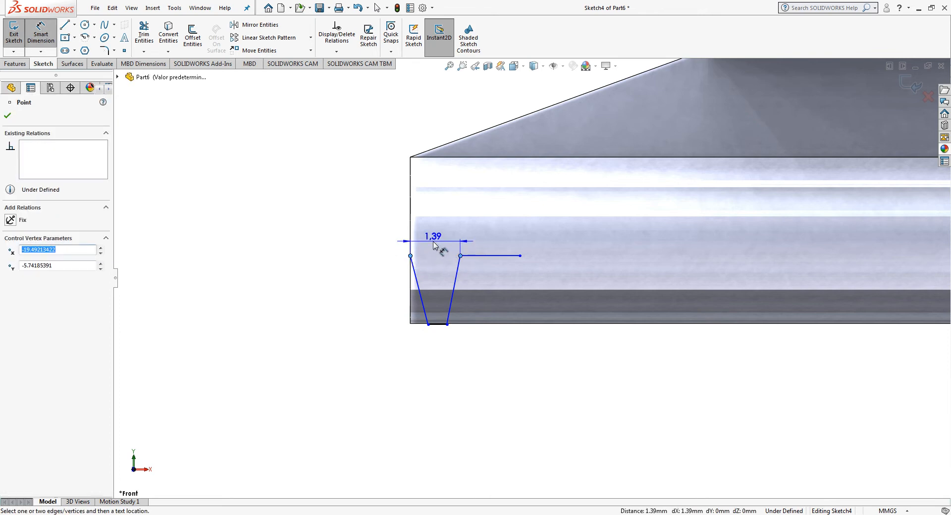
pyautogui.click(435, 245)
pyautogui.write('1,3')
pyautogui.press('Return')
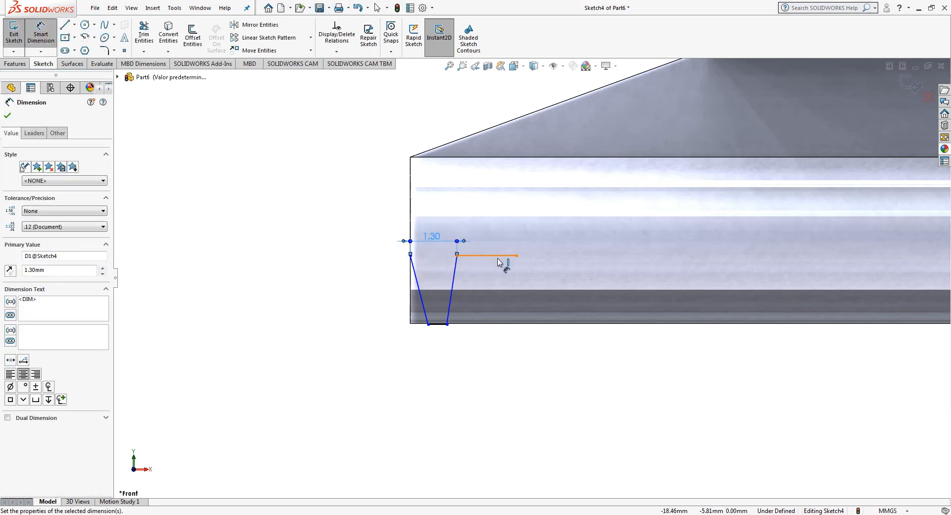
# Dimension the upper horizontal line of the tooth profile as 1.2 mm long.
pyautogui.click(500, 256)
pyautogui.click(493, 243)
pyautogui.write('1,2')
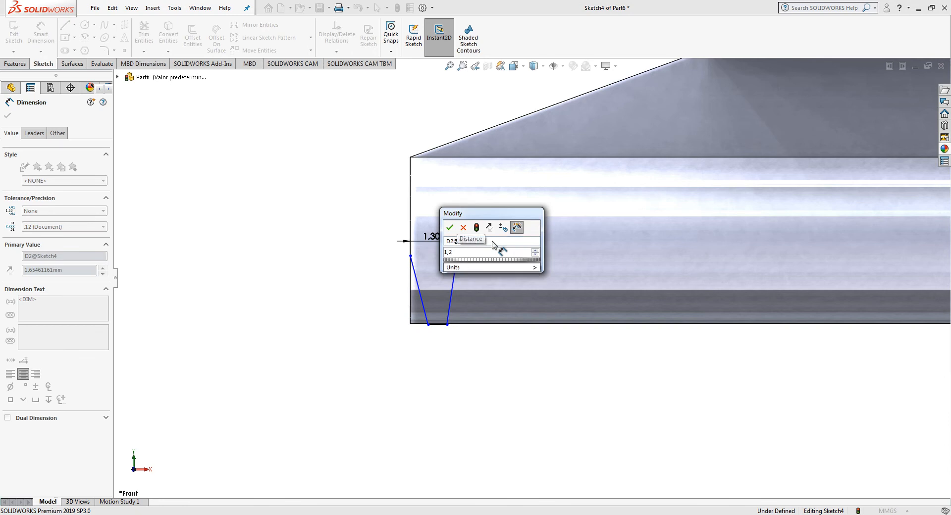
pyautogui.press('Return')
# Dimension the angle between the first sloping line and the guide's vertical end edge as 14°.
pyautogui.click(420, 295)
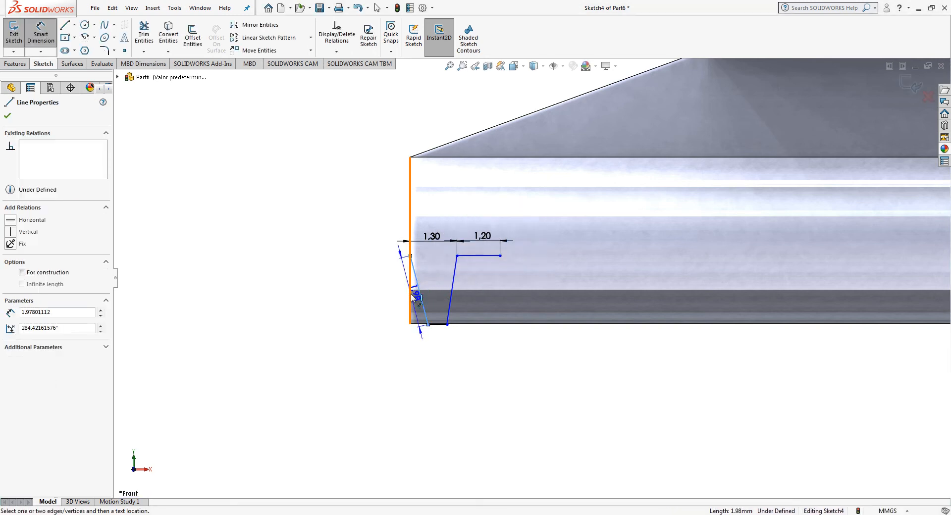
pyautogui.click(411, 303)
pyautogui.click(420, 312)
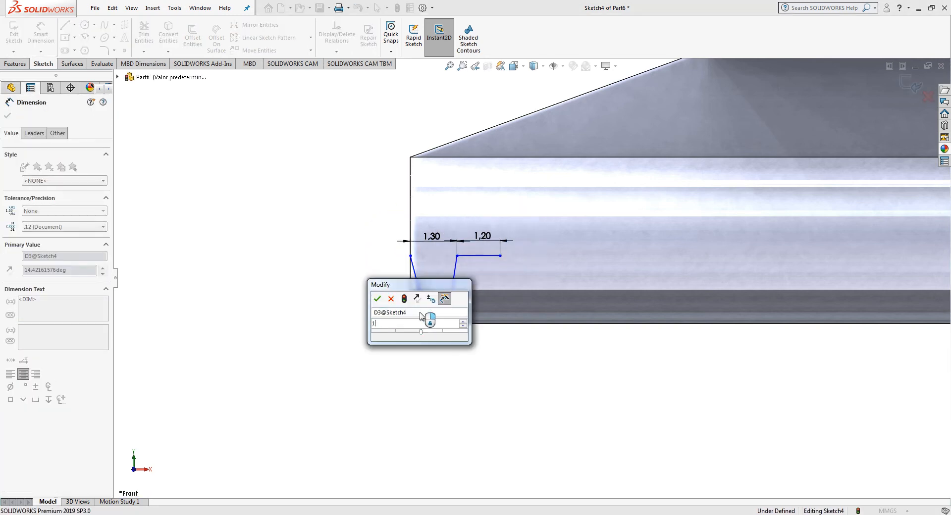
pyautogui.write('14')
pyautogui.press('Return')
# Dimension the angle between the second sloping line and the upper horizontal line as 104°.
pyautogui.click(455, 276)
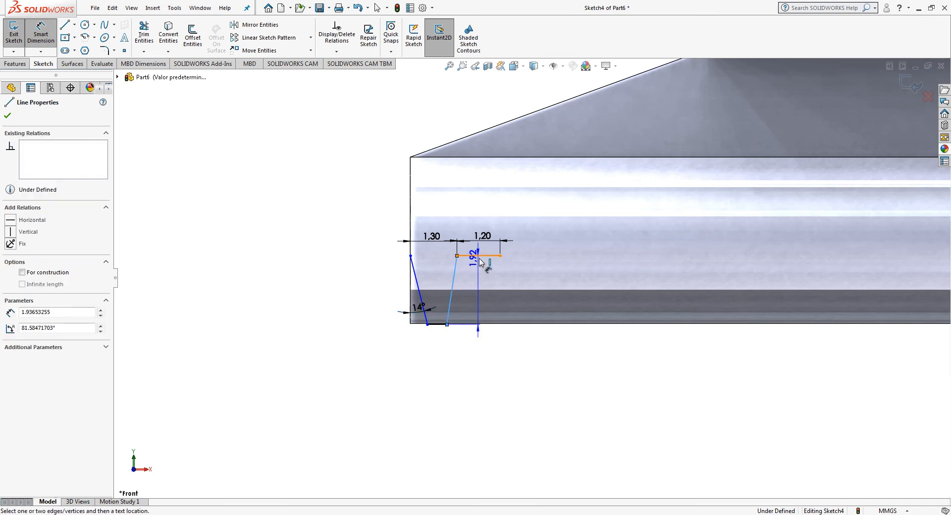
pyautogui.click(483, 255)
pyautogui.click(478, 277)
pyautogui.write('140')
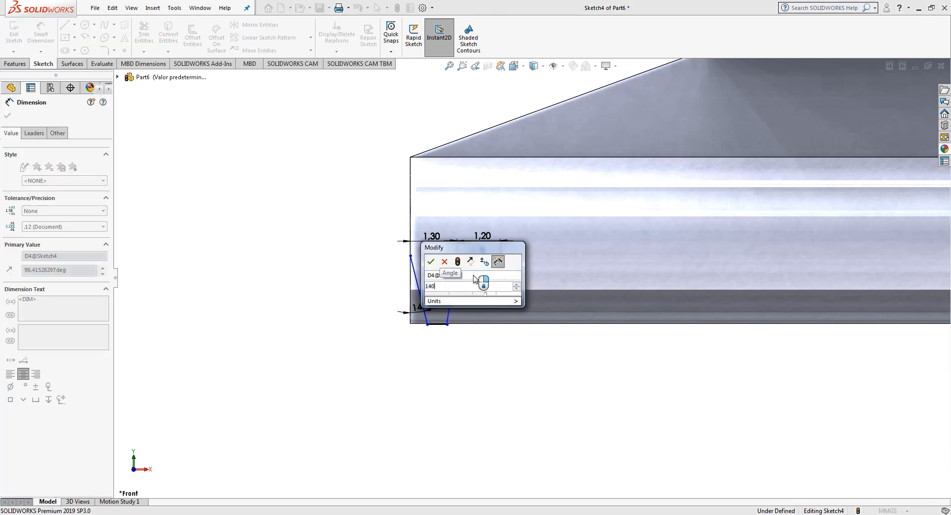
pyautogui.press('Return')
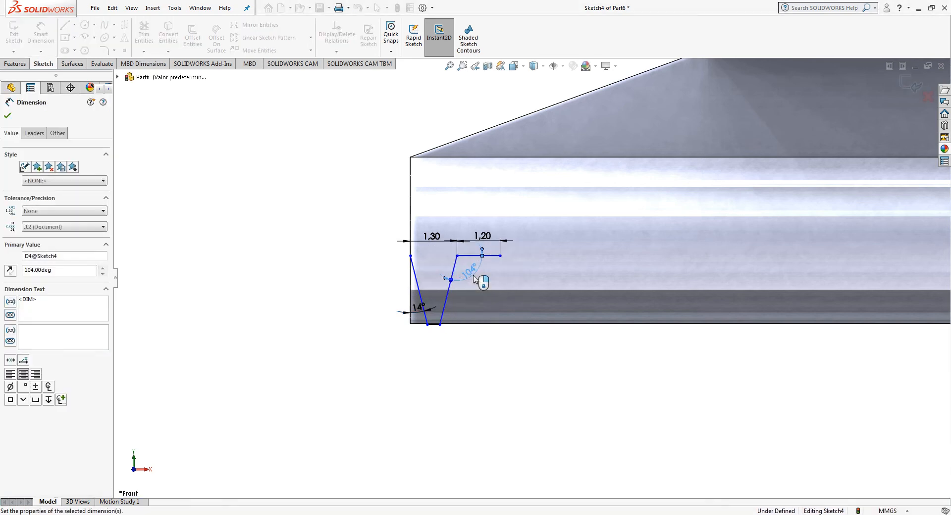
# Dimension the vertical distance between the upper horizontal line and the short bottom line as 1.8 mm.
pyautogui.click(492, 256)
pyautogui.click(434, 325)
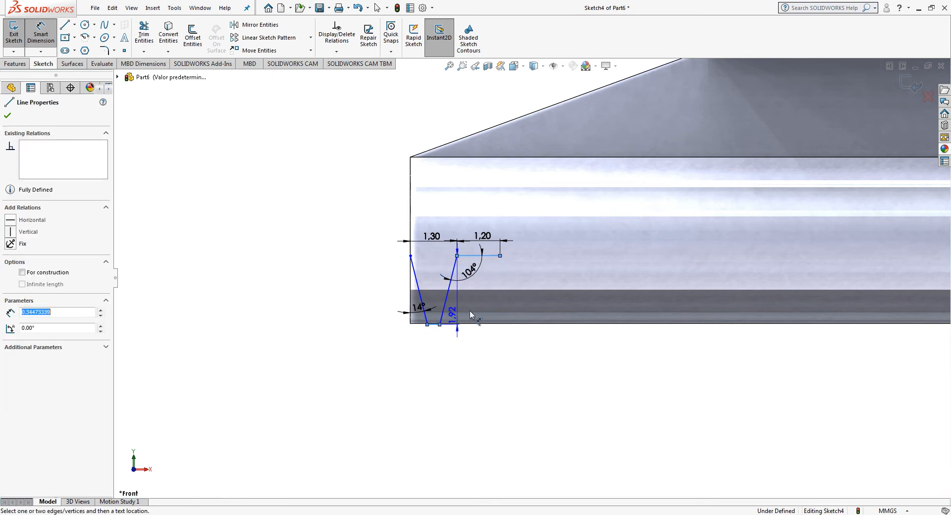
pyautogui.click(491, 303)
pyautogui.write('1,58')
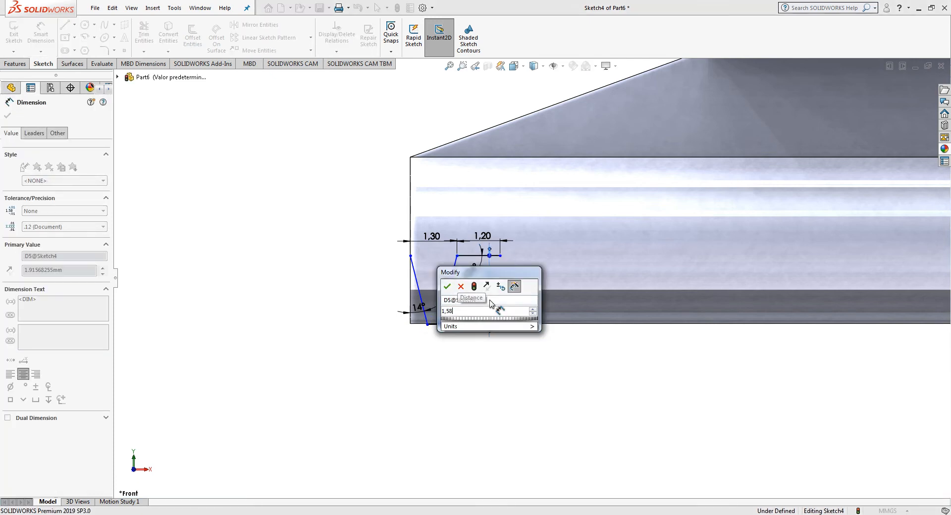
pyautogui.press('BackSpace')
pyautogui.press('BackSpace')
pyautogui.write('8')
pyautogui.press('Return')
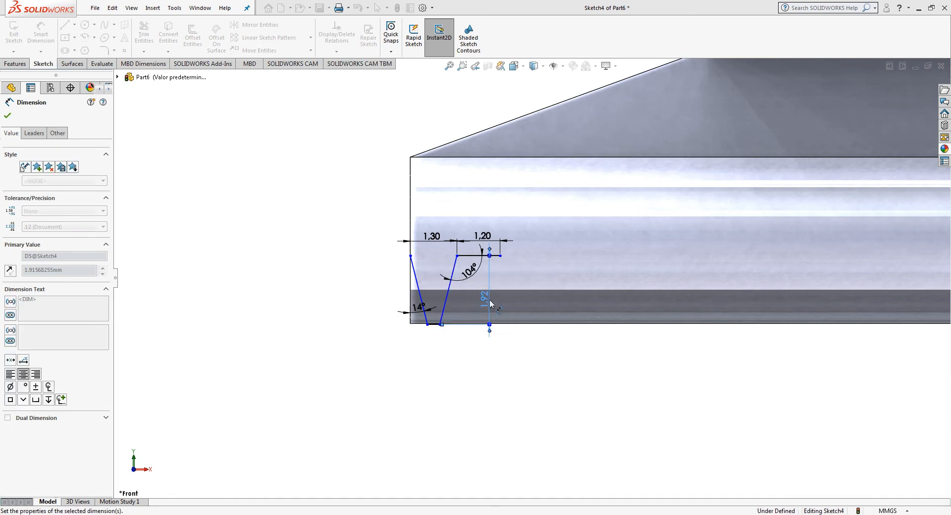
pyautogui.scroll(-4, 495, 296)
pyautogui.press('Escape')
pyautogui.press('Escape')
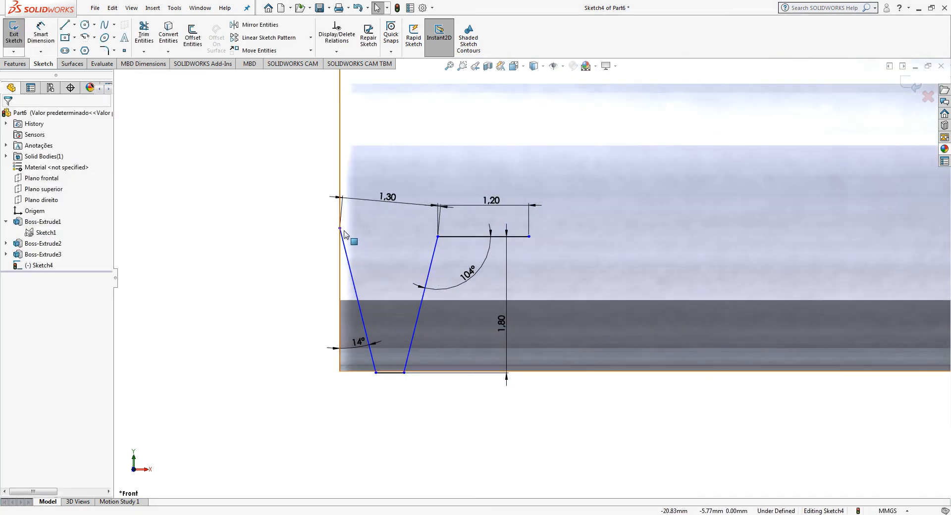
# Make the upper end point of the first sloping line coincident with the upper horizontal line.
pyautogui.click(339, 228)
pyautogui.keyDown('ctrl'); pyautogui.click(475, 236); pyautogui.keyUp('ctrl')
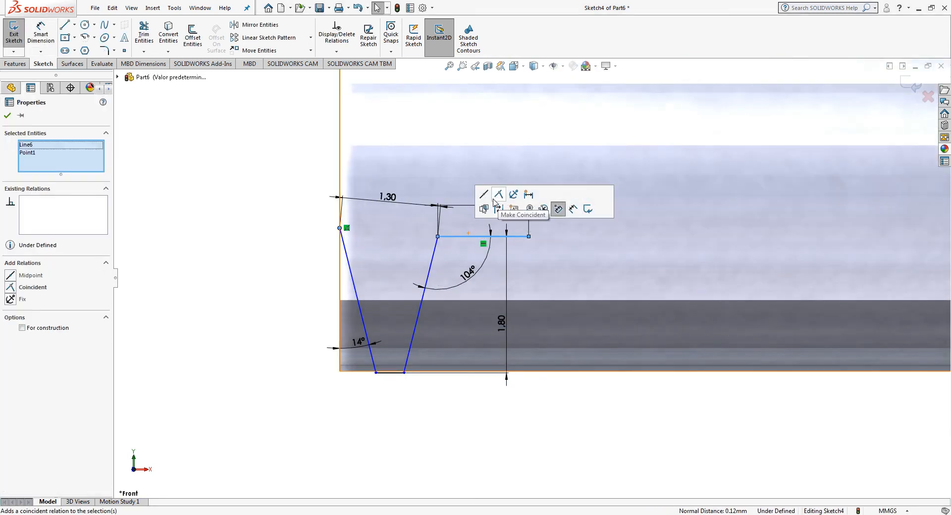
pyautogui.click(501, 198)
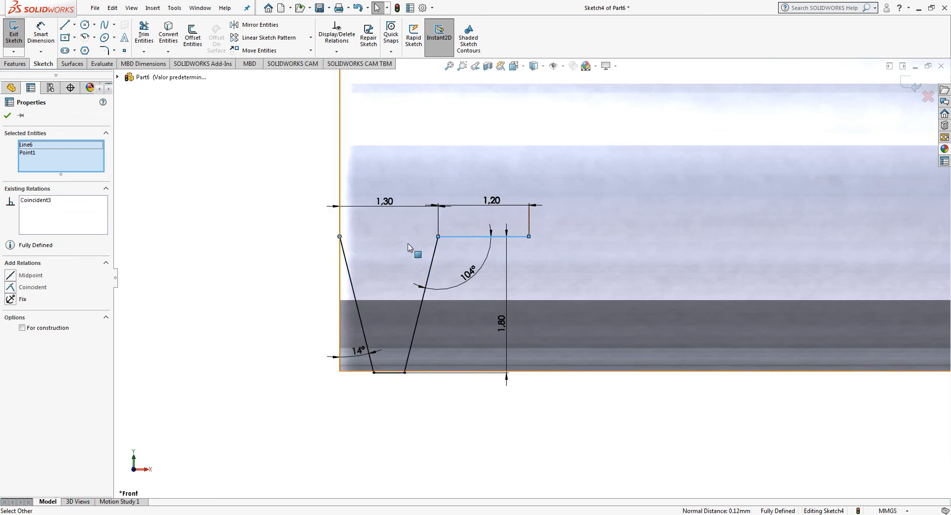
pyautogui.press('Escape')
# Repeat the whole tooth profile along the X-axis with a linear sketch pattern of 12 instances spaced 2.5 mm apart.
pyautogui.moveTo(276, 205); pyautogui.dragTo(619, 422)
pyautogui.press('z')
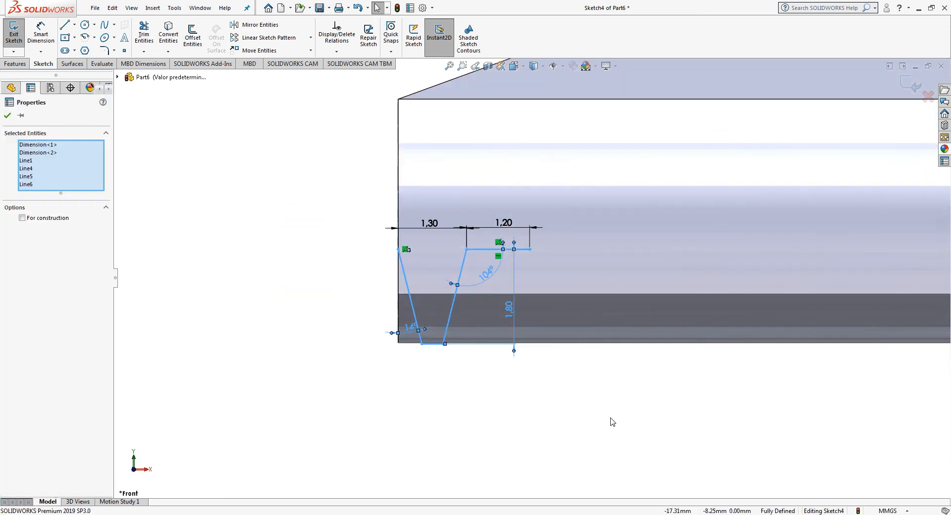
pyautogui.click(269, 37)
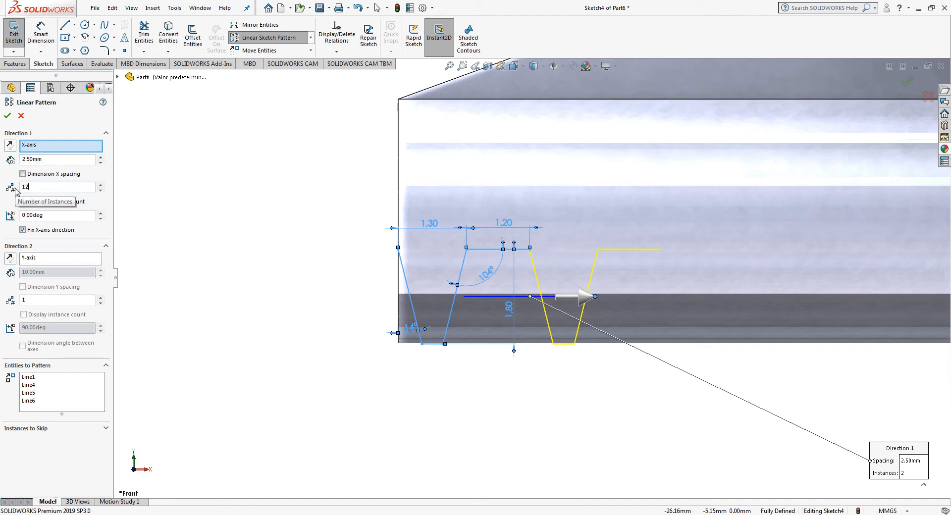
pyautogui.click(906, 85)
# Close the patterned tooth profile below the cylindrical guide with a sloping end line, vertical lines and a long horizontal line, and exit the sketch.
pyautogui.scroll(5, 731, 327)
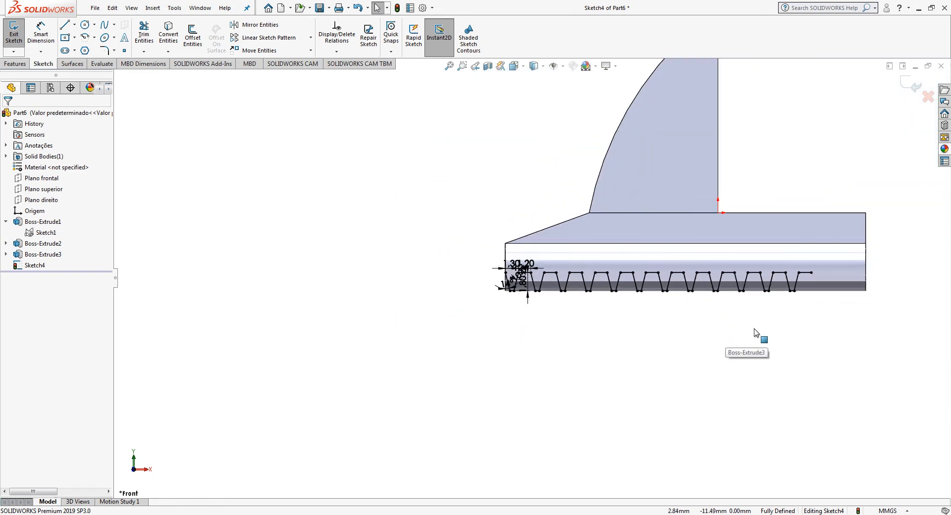
pyautogui.scroll(-4, 808, 314)
pyautogui.click(64, 24)
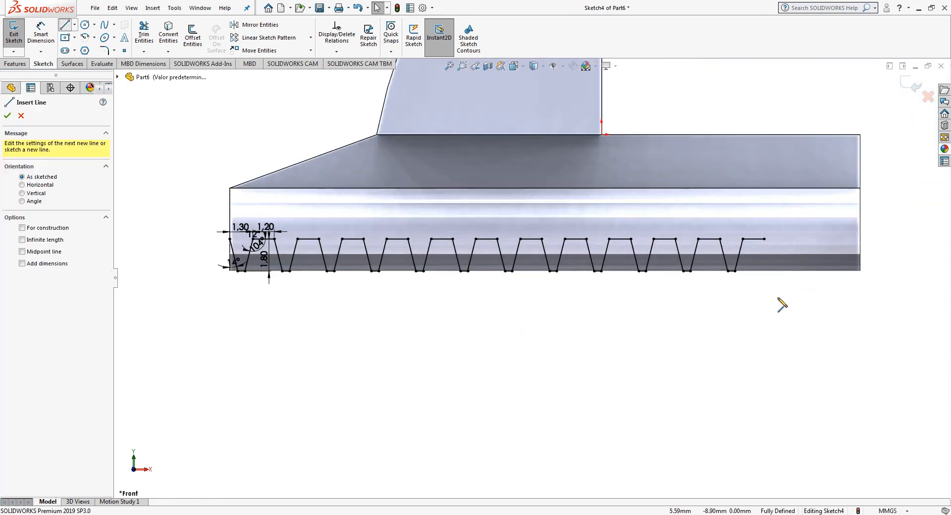
pyautogui.click(764, 239)
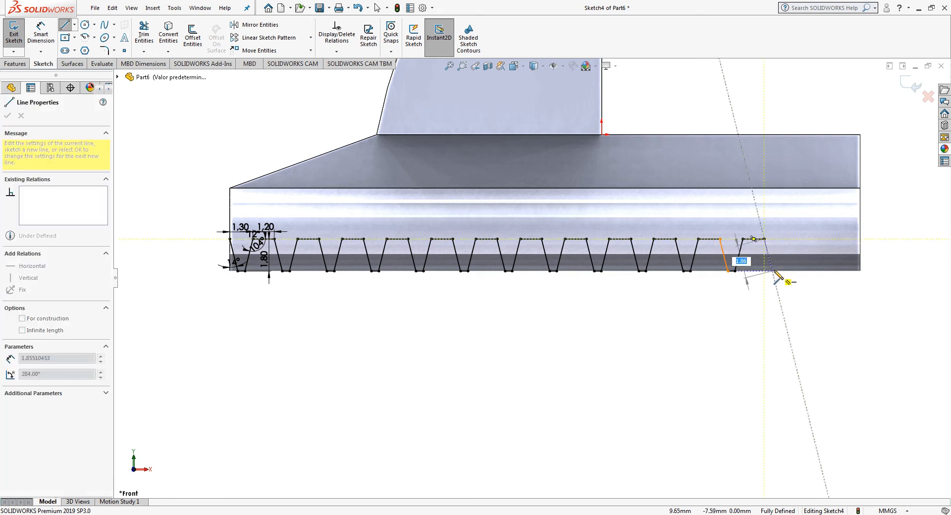
pyautogui.click(772, 271)
pyautogui.click(773, 310)
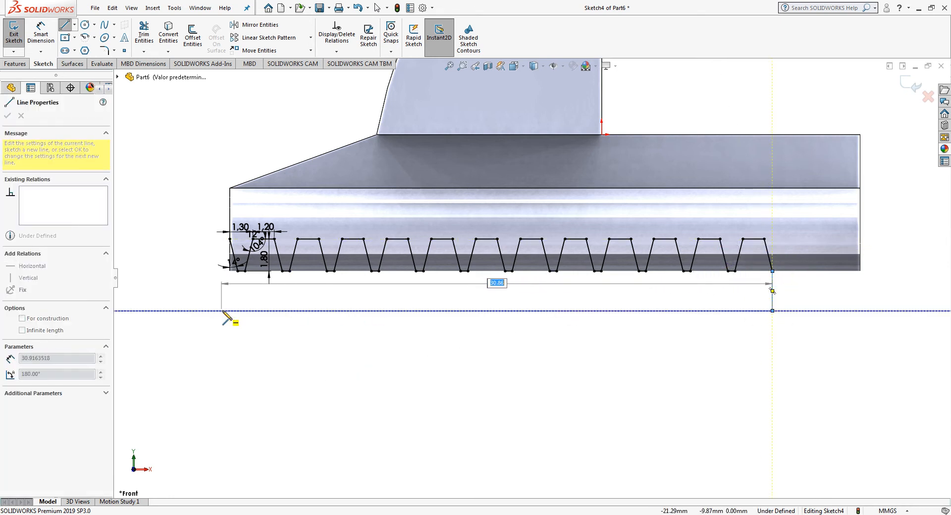
pyautogui.click(230, 311)
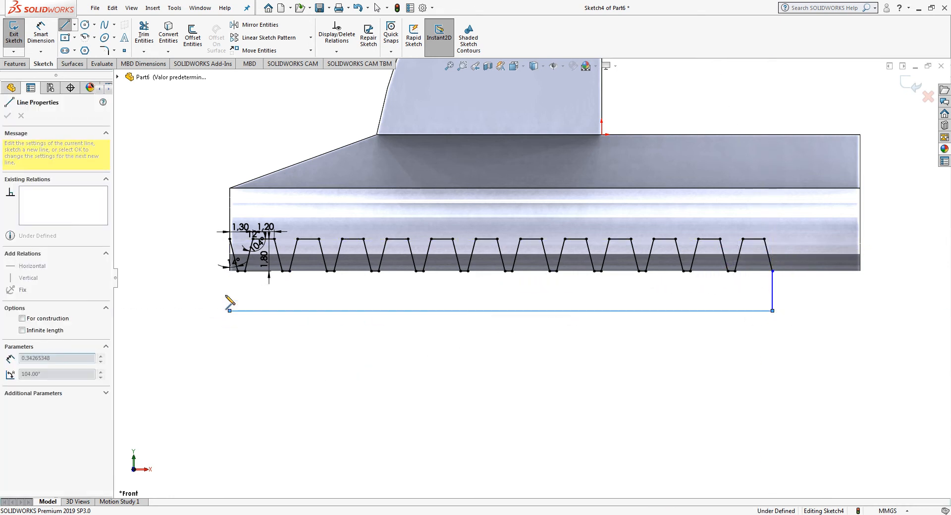
pyautogui.click(230, 239)
pyautogui.press('Escape')
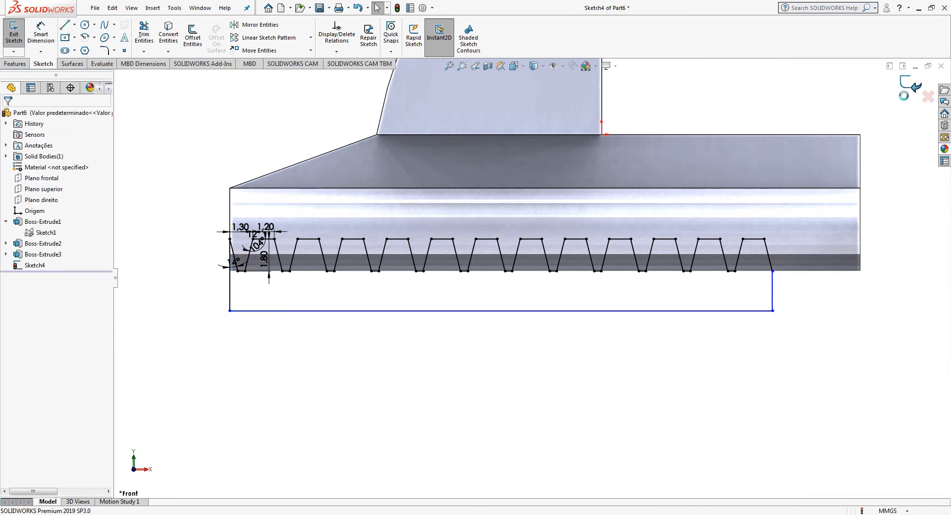
pyautogui.click(14, 35)
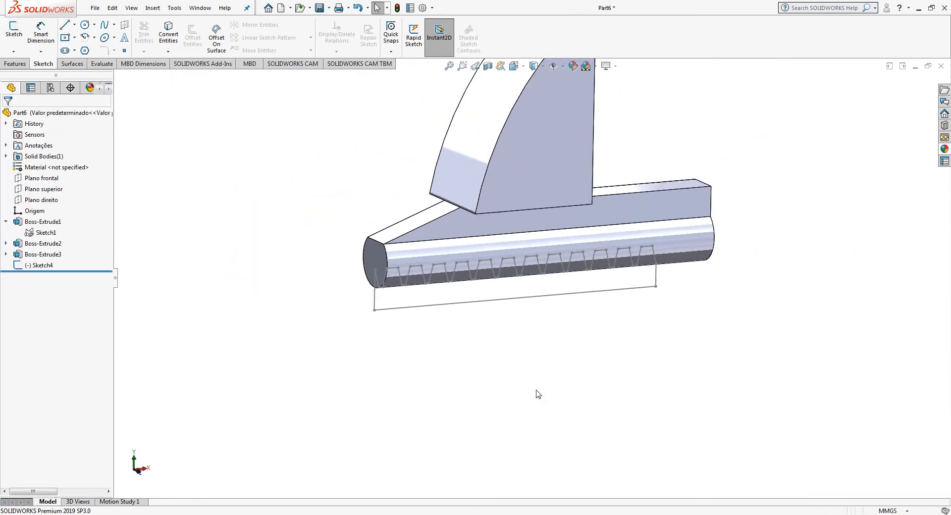
# Cut the rack teeth into the cylindrical guide by extruding the tooth profile with Through All - Both.
pyautogui.click(39, 265)
pyautogui.click(16, 64)
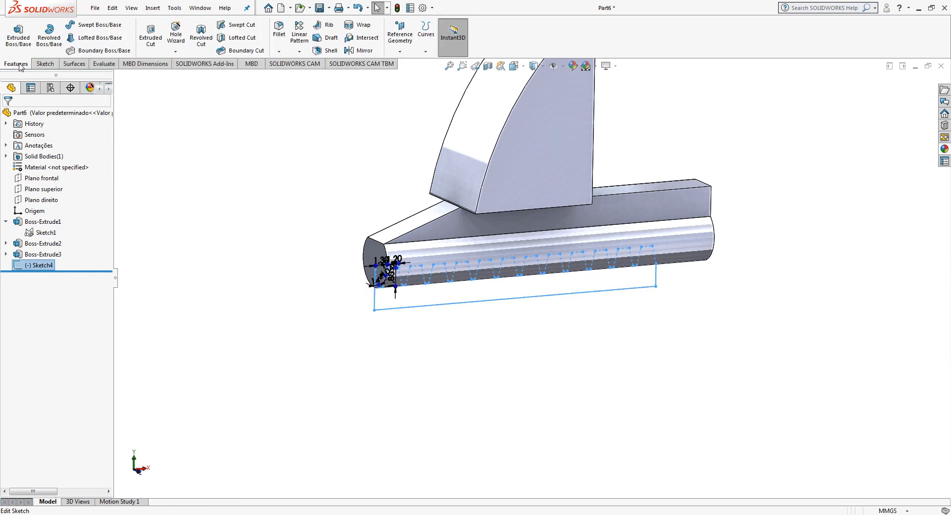
pyautogui.click(151, 37)
pyautogui.click(44, 175)
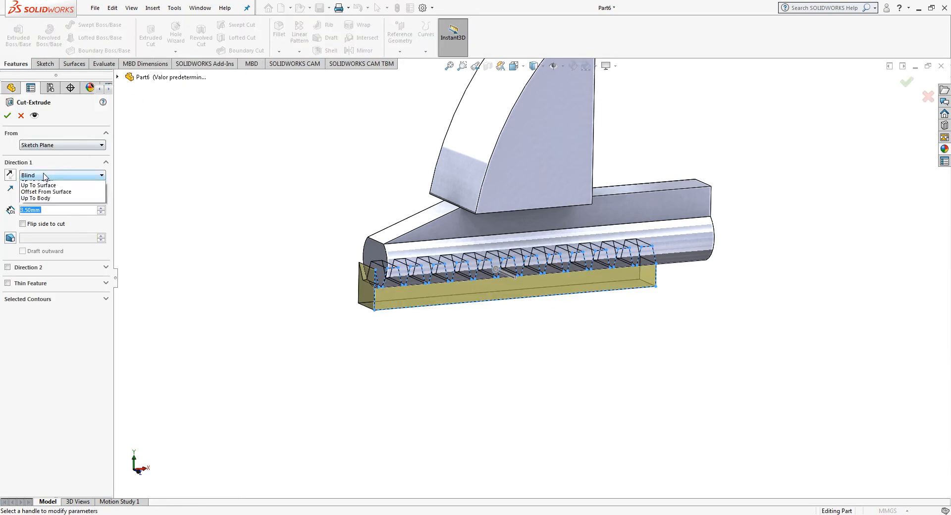
pyautogui.click(58, 197)
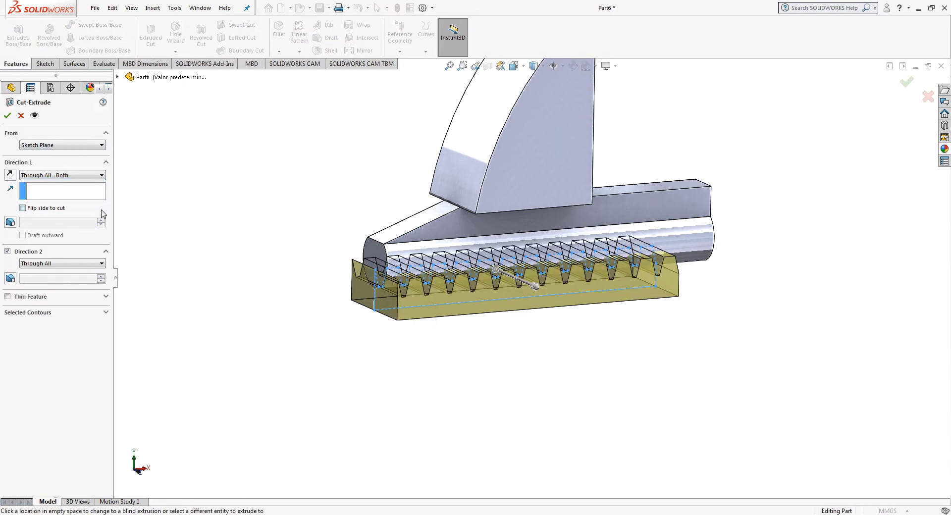
pyautogui.click(8, 115)
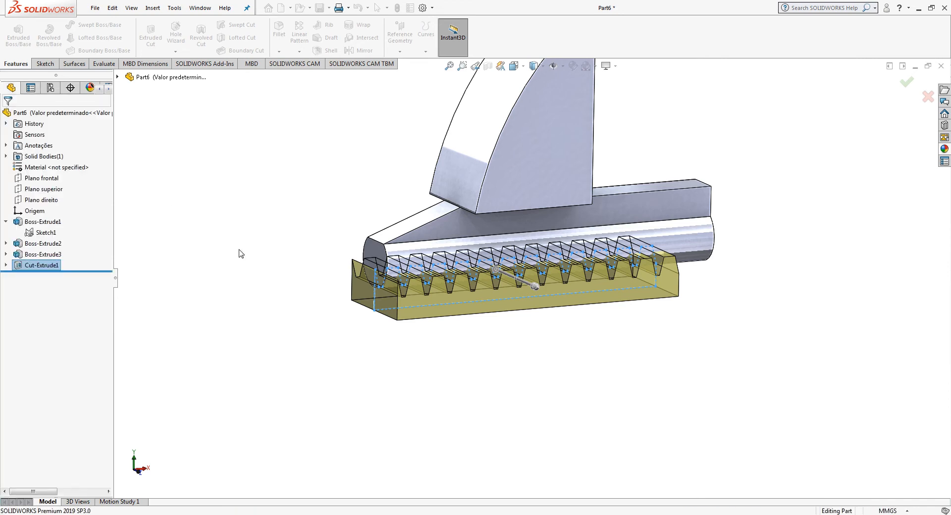
# Apply a dark brownish-grey appearance from the appearance library to the whole movable jaw.
pyautogui.click(946, 150)
pyautogui.doubleClick(833, 268)
pyautogui.click(748, 271)
pyautogui.scroll(4, 707, 224)
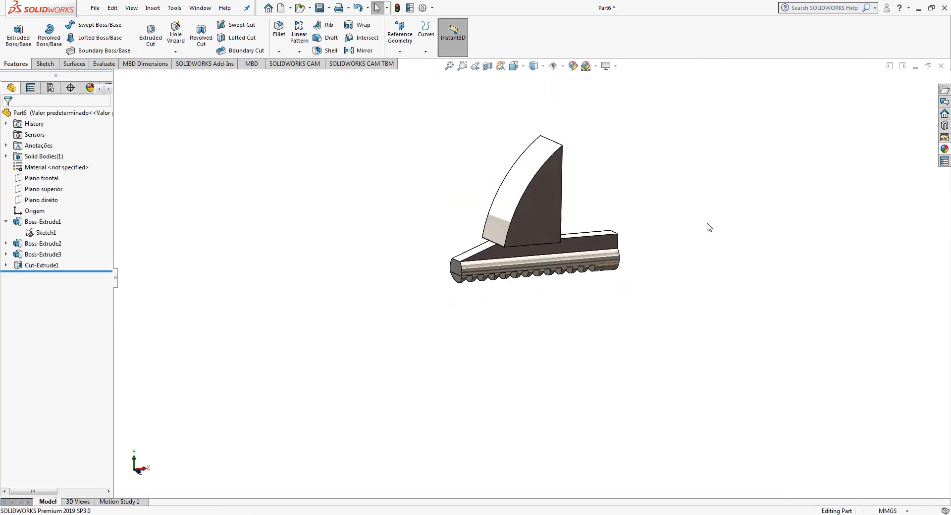
pyautogui.scroll(-3, 630, 220)
pyautogui.moveTo(630, 221); pyautogui.dragTo(507, 202, button='middle')
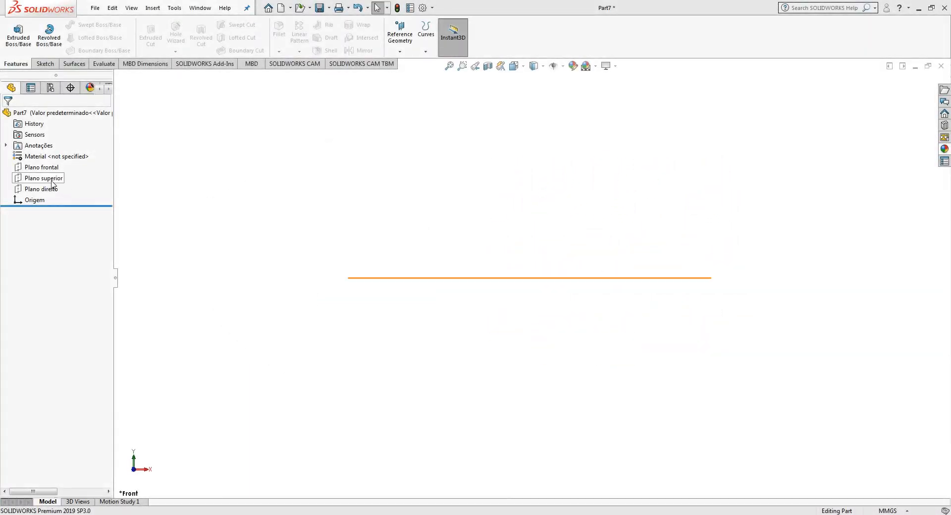
# On the right plane (Plano direito) of the new part, sketch two circles centred on the origin, about 37 mm and 13 mm in diameter.
pyautogui.click(52, 179)
pyautogui.click(49, 192)
pyautogui.click(54, 63)
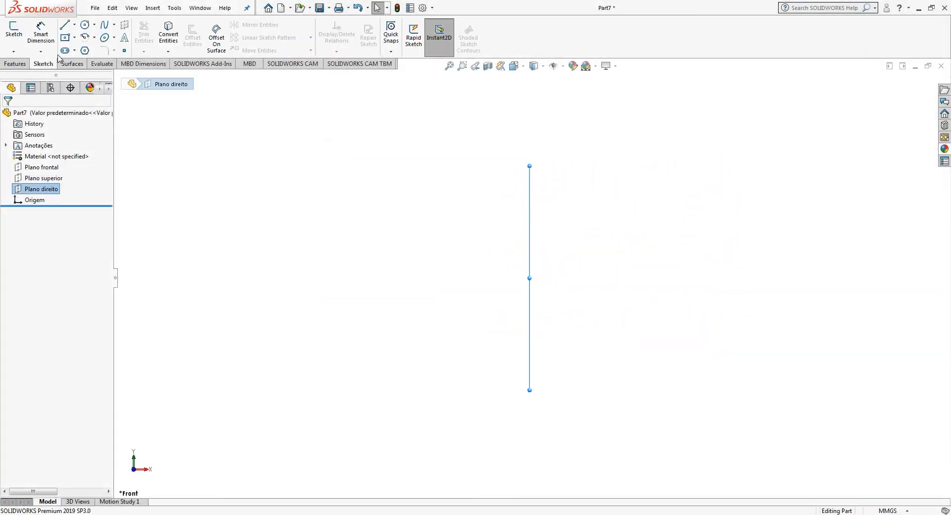
pyautogui.click(83, 28)
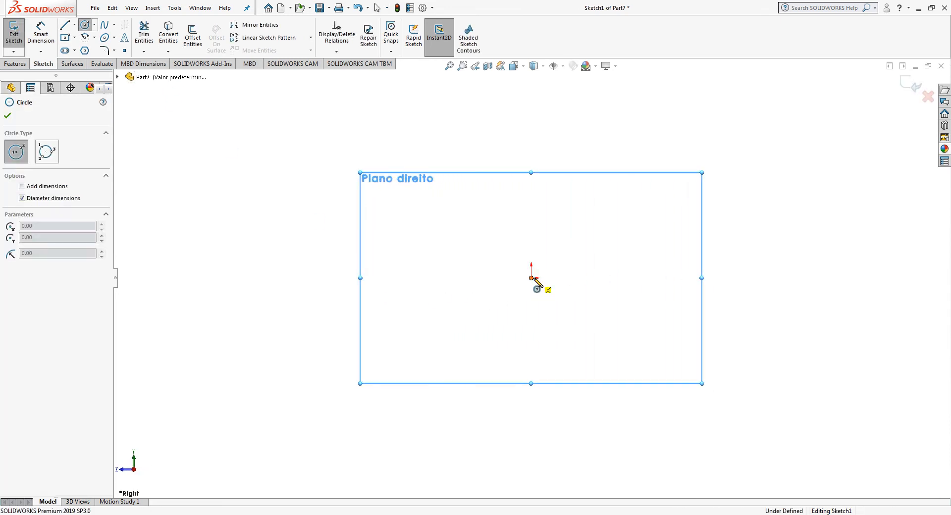
pyautogui.click(530, 278)
pyautogui.click(565, 285)
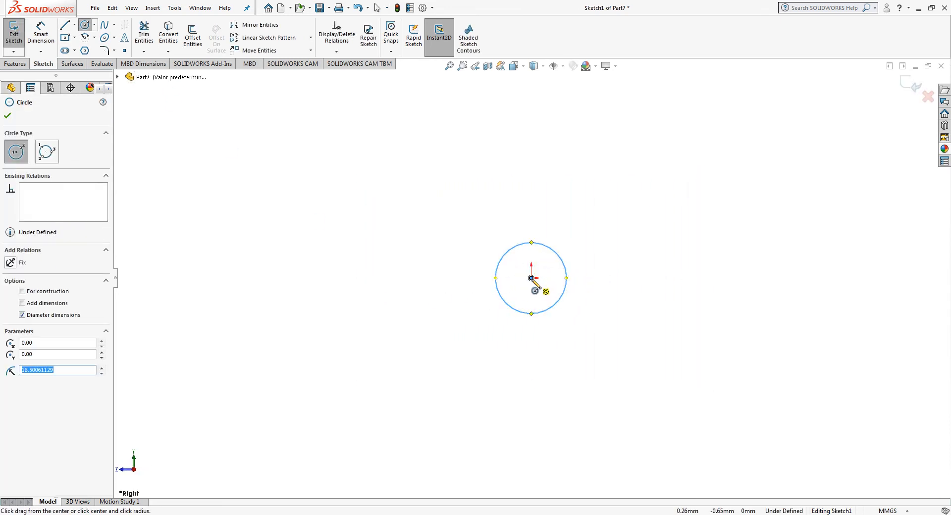
pyautogui.click(531, 277)
pyautogui.click(543, 282)
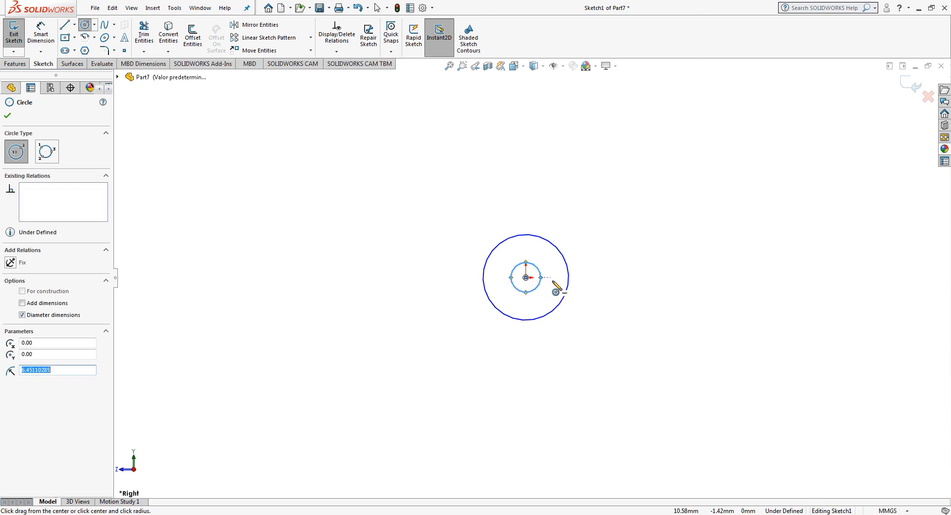
pyautogui.scroll(-3, 556, 286)
pyautogui.press('Escape')
# Dimension the outer circle's diameter as 7.5 mm.
pyautogui.click(39, 35)
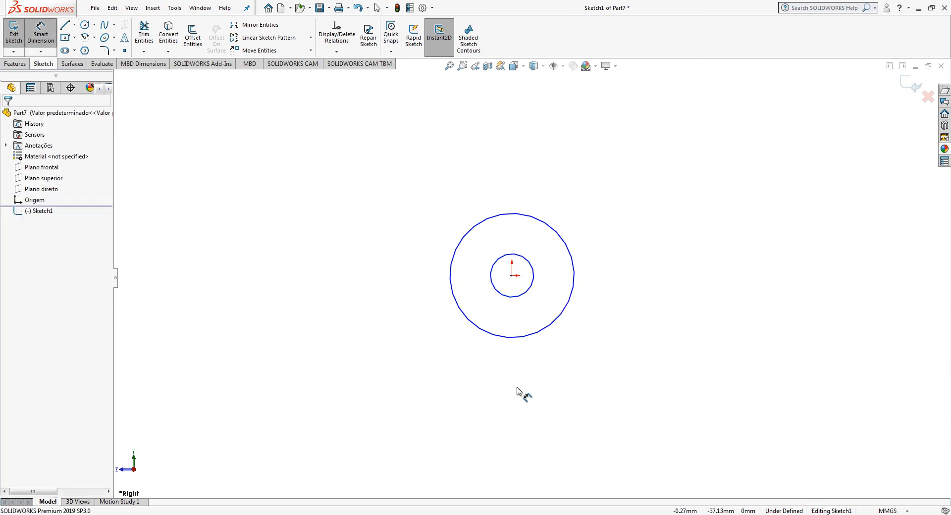
pyautogui.click(526, 337)
pyautogui.click(509, 396)
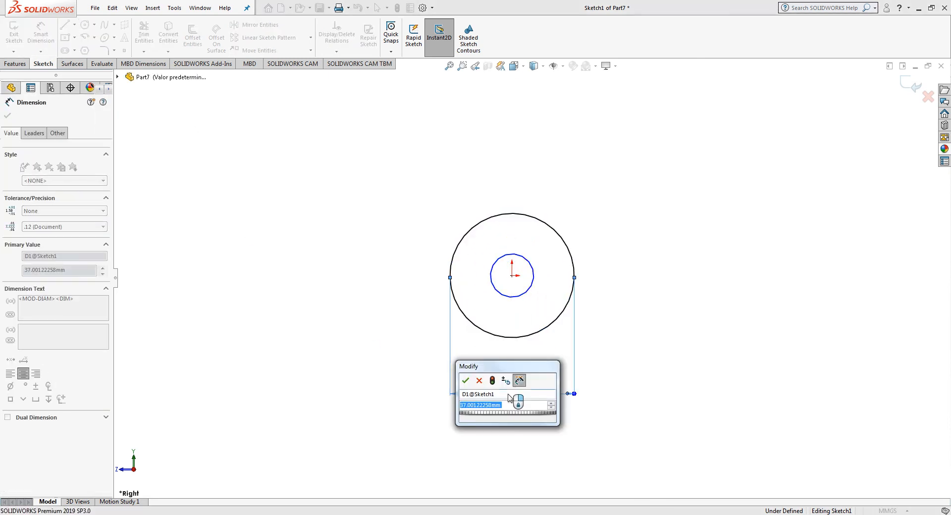
pyautogui.write('7.5')
pyautogui.press('Return')
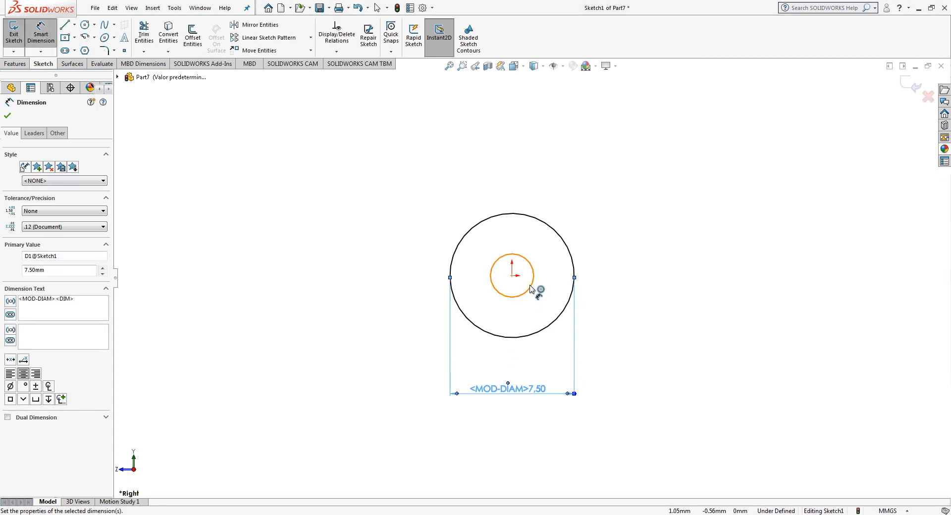
# Dimension the inner circle's diameter as 2 mm and exit the sketch.
pyautogui.click(531, 289)
pyautogui.click(515, 364)
pyautogui.write('2')
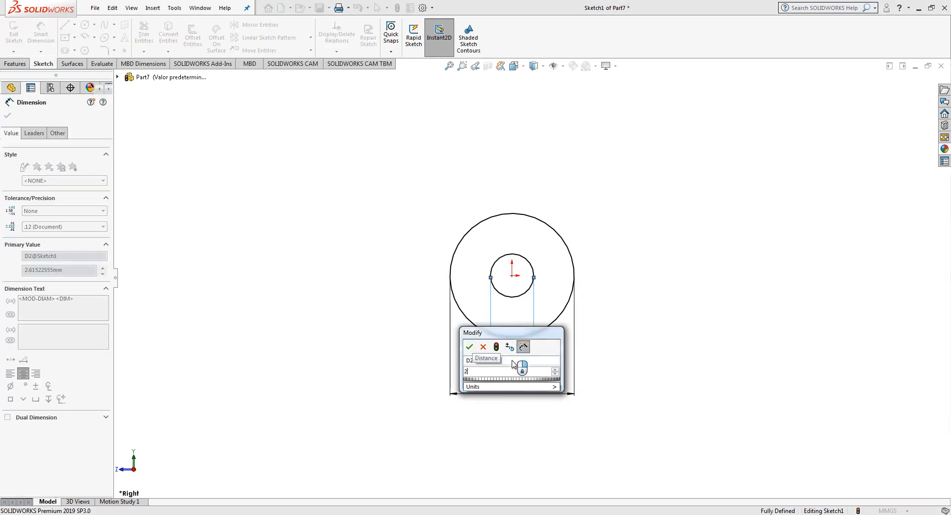
pyautogui.press('Return')
pyautogui.press('Escape')
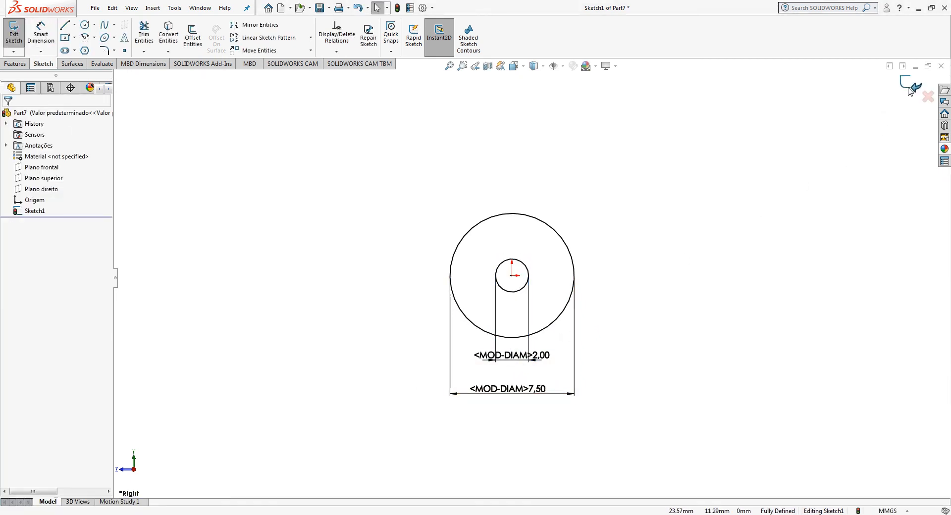
pyautogui.click(910, 89)
# Extrude the two-circle sketch as a blind boss 9 mm deep to form a hollow cylinder.
pyautogui.moveTo(658, 262); pyautogui.dragTo(523, 310, button='middle')
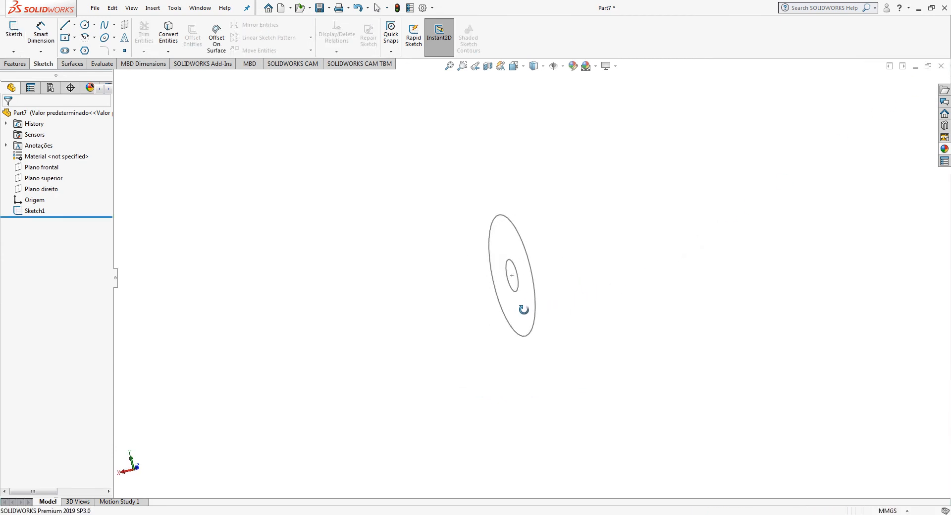
pyautogui.click(35, 211)
pyautogui.click(16, 64)
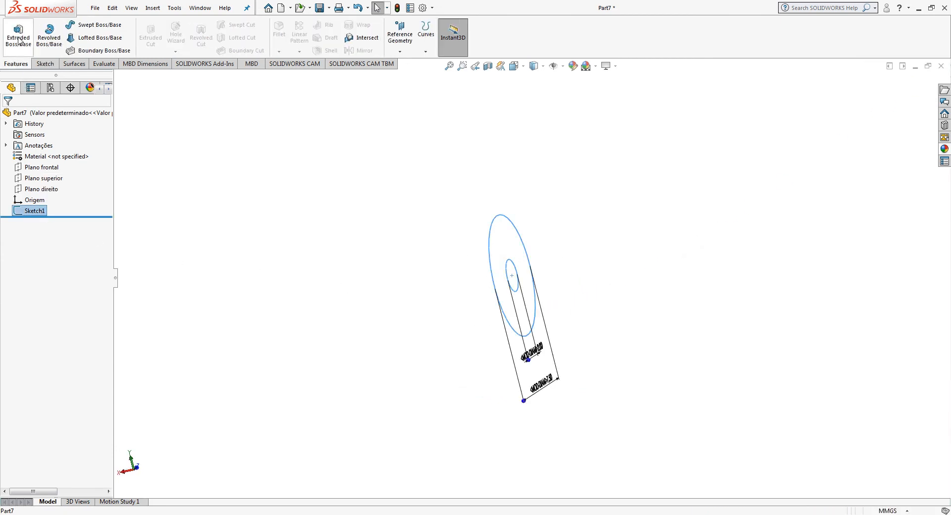
pyautogui.click(18, 35)
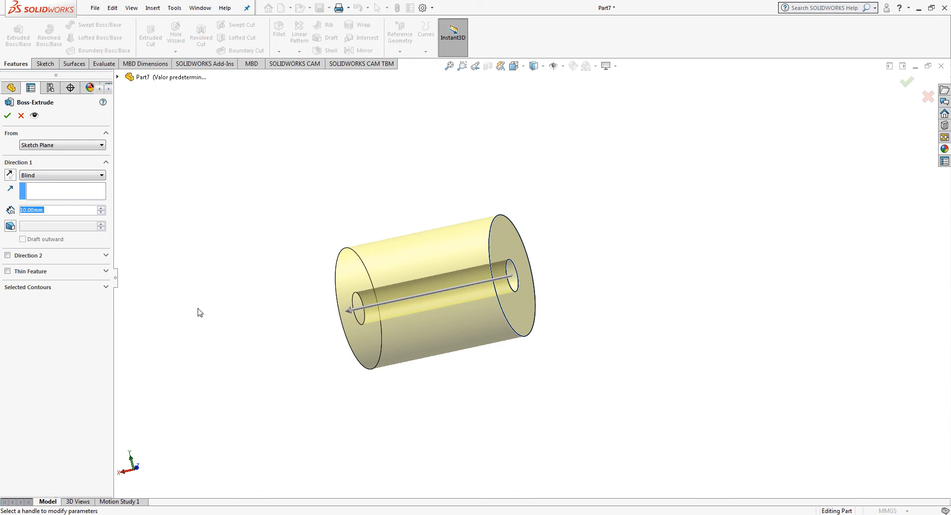
pyautogui.press('Return')
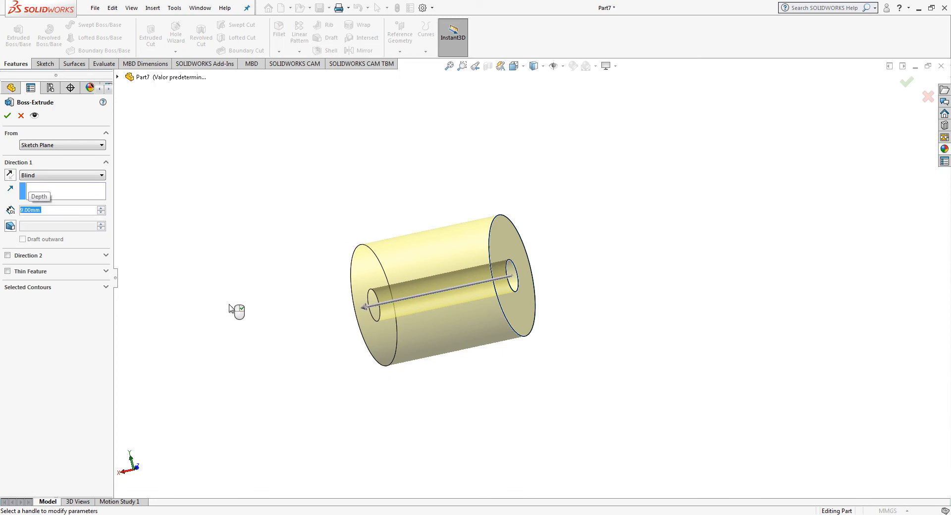
pyautogui.click(906, 89)
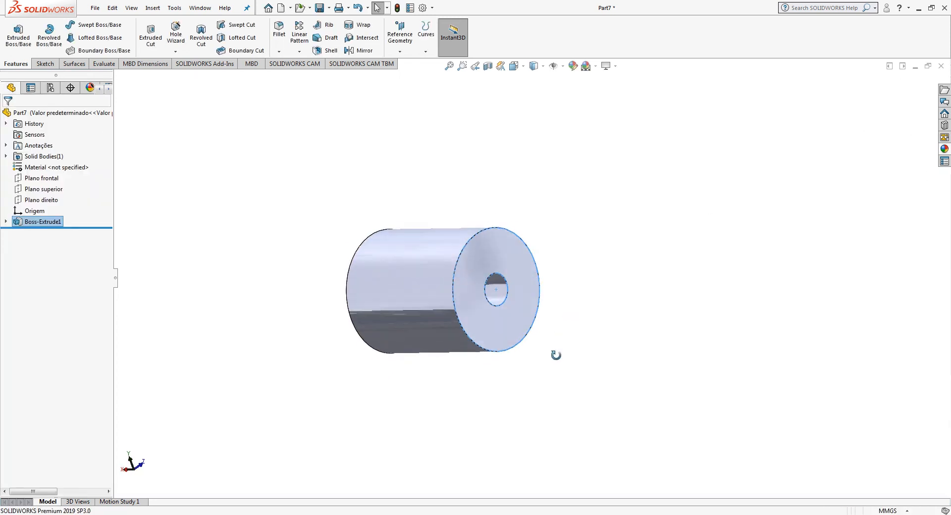
# Sketch a circle about 7.5 mm in diameter on the right plane (Plano direito), centred on the origin and matching the cylinder's outer edge.
pyautogui.click(41, 200)
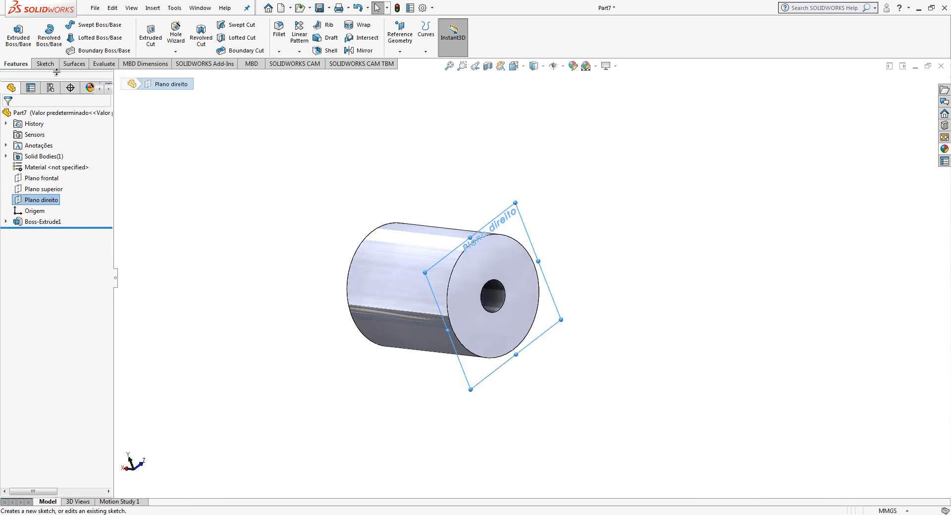
pyautogui.click(45, 64)
pyautogui.click(87, 28)
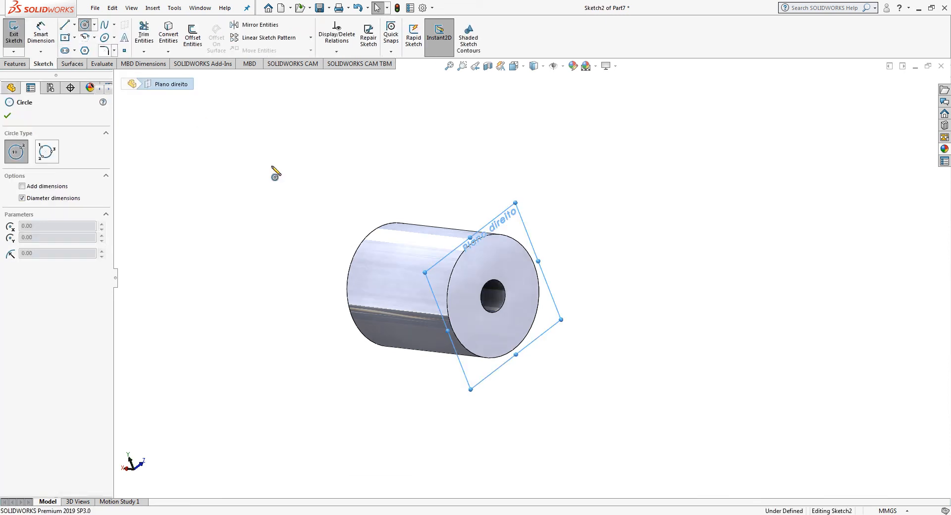
pyautogui.click(539, 272)
pyautogui.press('Escape')
# Dimension the diameter of the circle around the cylinder's end face and exit the sketch.
pyautogui.click(30, 32)
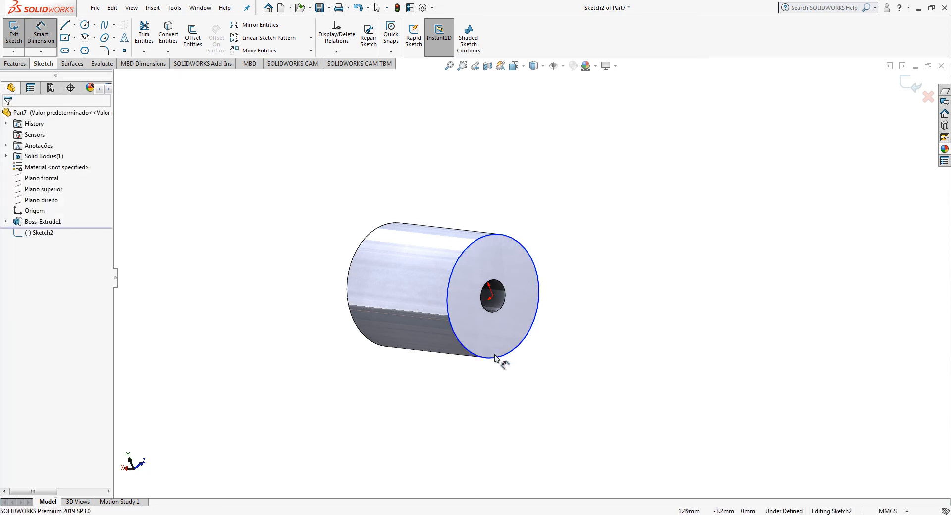
pyautogui.click(501, 361)
pyautogui.click(540, 388)
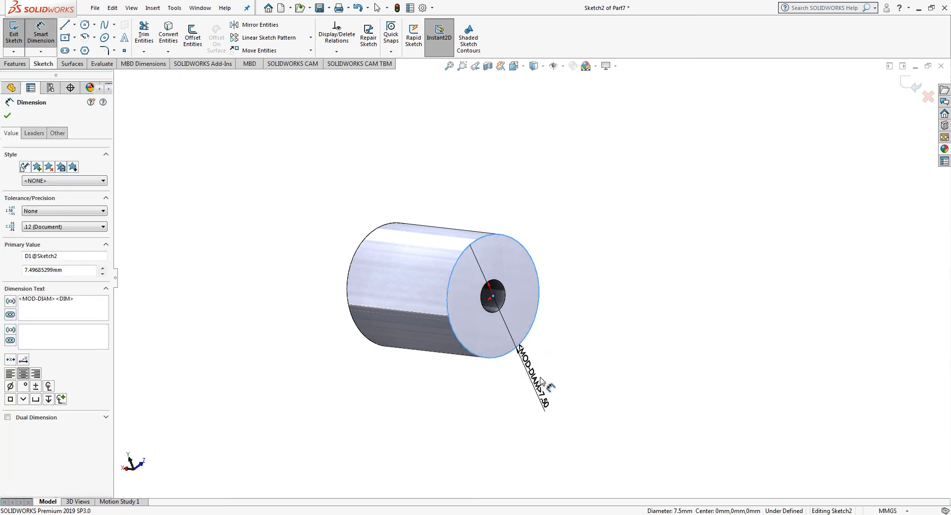
pyautogui.click(488, 365)
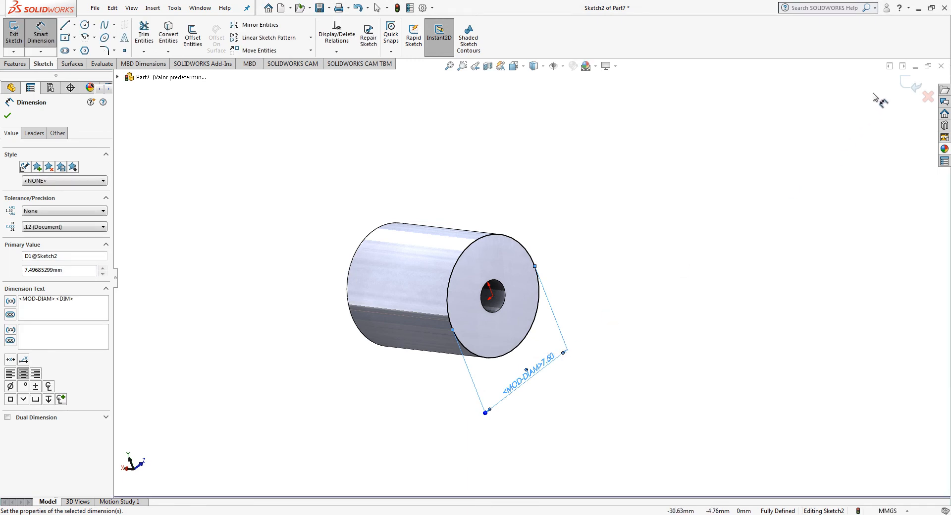
pyautogui.click(911, 84)
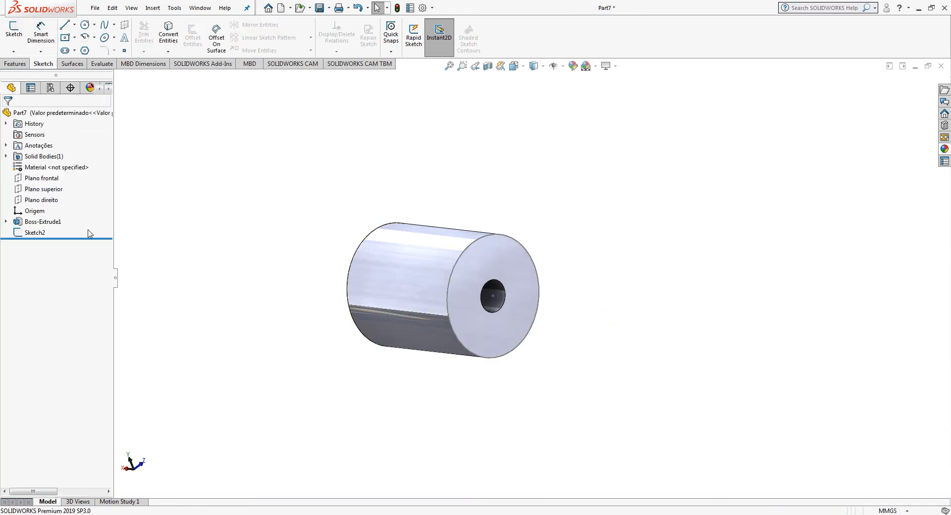
# Start a helix from the circle sketch on the cylinder's end face, defined by height and pitch, and direct it back along the cylinder.
pyautogui.click(34, 233)
pyautogui.click(15, 63)
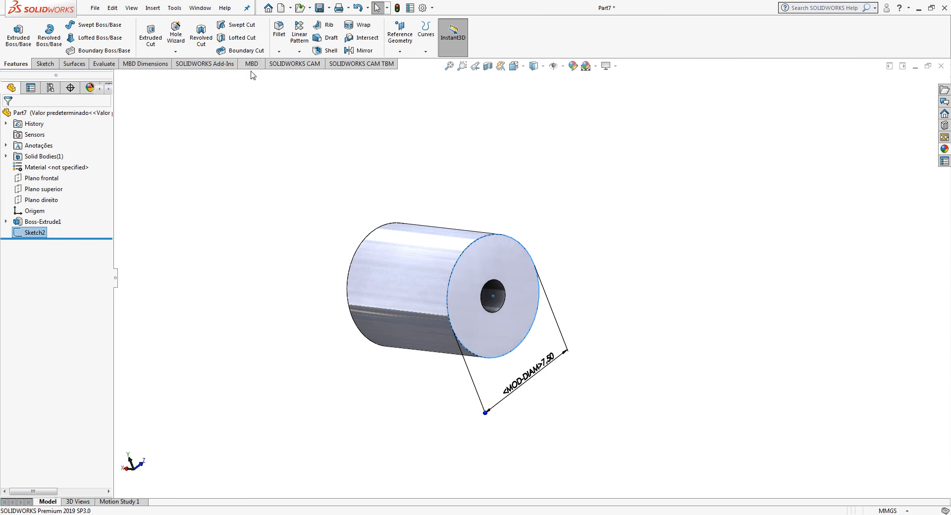
pyautogui.click(426, 52)
pyautogui.click(435, 125)
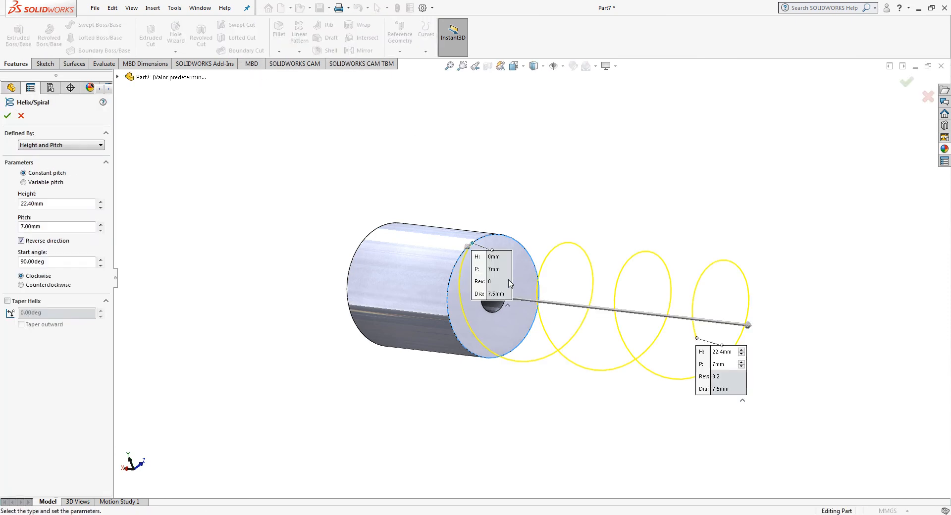
pyautogui.moveTo(562, 347); pyautogui.dragTo(608, 370, button='middle')
pyautogui.scroll(2, 608, 370)
pyautogui.scroll(-2, 795, 363)
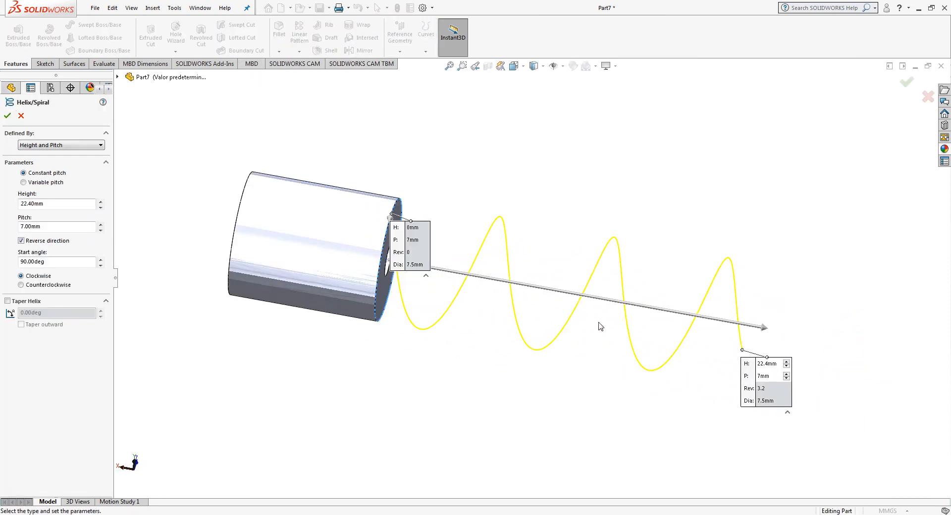
pyautogui.click(78, 146)
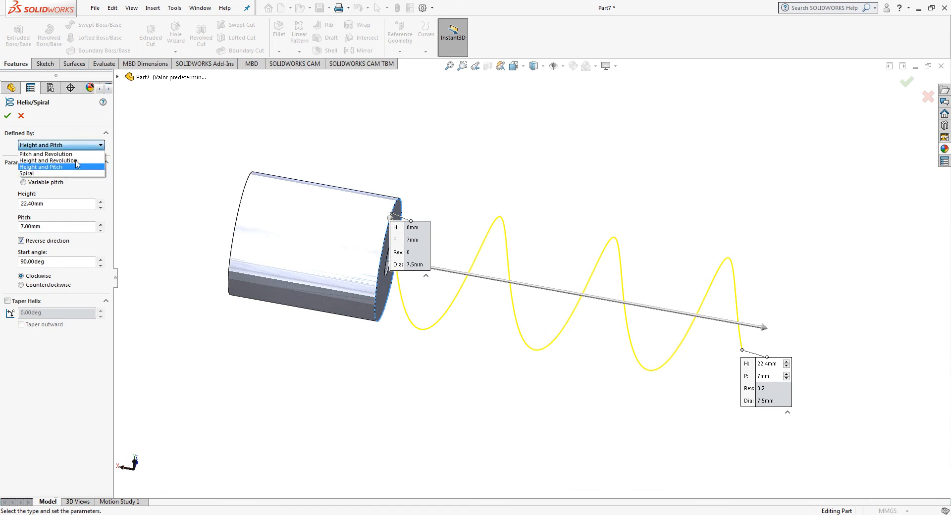
pyautogui.click(68, 166)
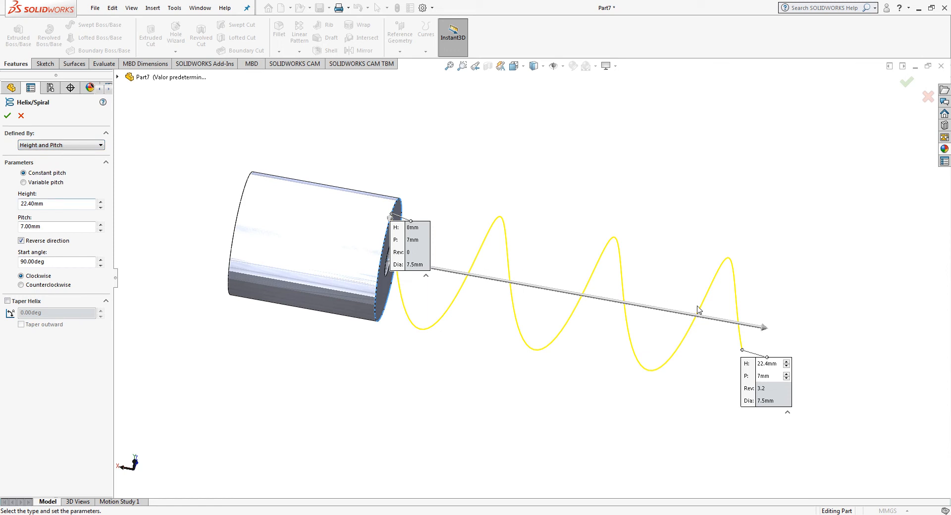
pyautogui.moveTo(769, 330); pyautogui.dragTo(250, 231)
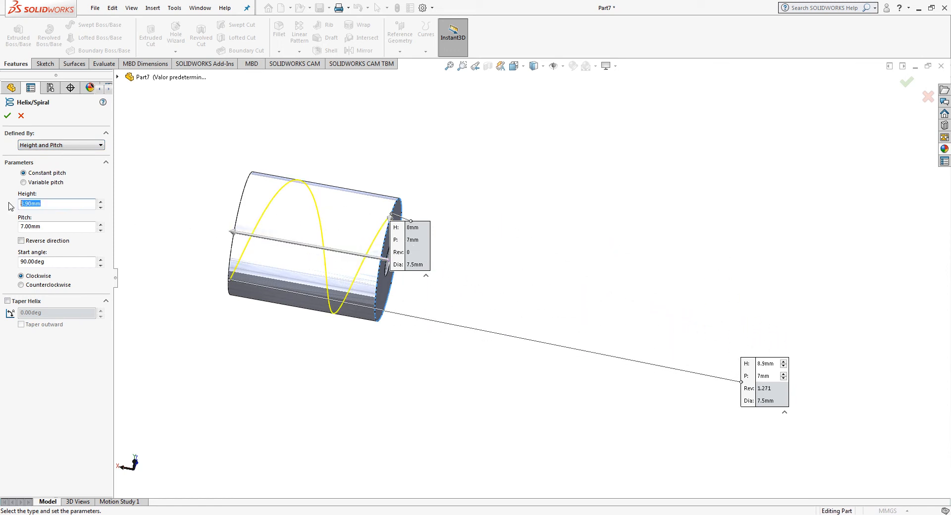
# Set the helix to 8 mm height and 2.5 mm constant pitch, and create it.
pyautogui.write('8')
pyautogui.press('Return')
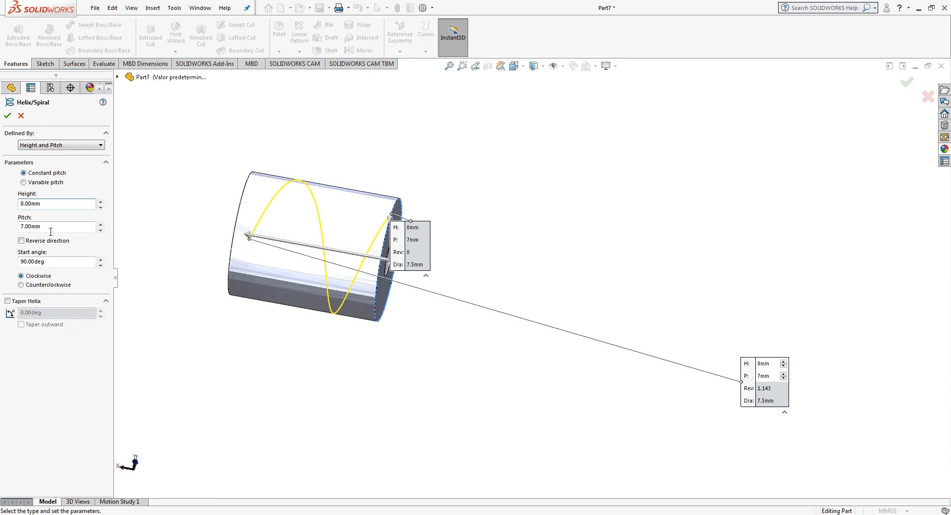
pyautogui.write('2.5')
pyautogui.press('Return')
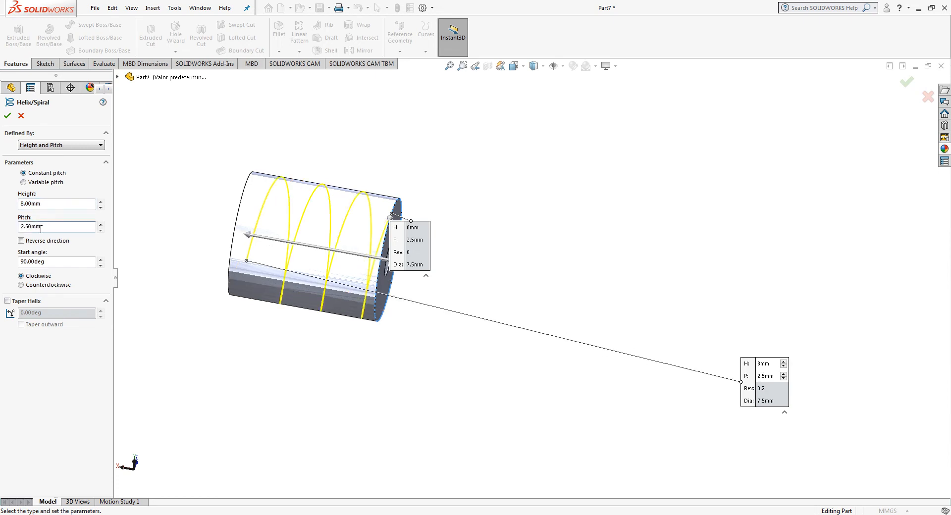
pyautogui.click(7, 118)
# Sketch a corner rectangle about 0.75 mm wide and 1 mm high on the front plane (Plano frontal), standing on the cylinder's upper edge at the helix start.
pyautogui.moveTo(297, 360); pyautogui.dragTo(414, 161, button='middle')
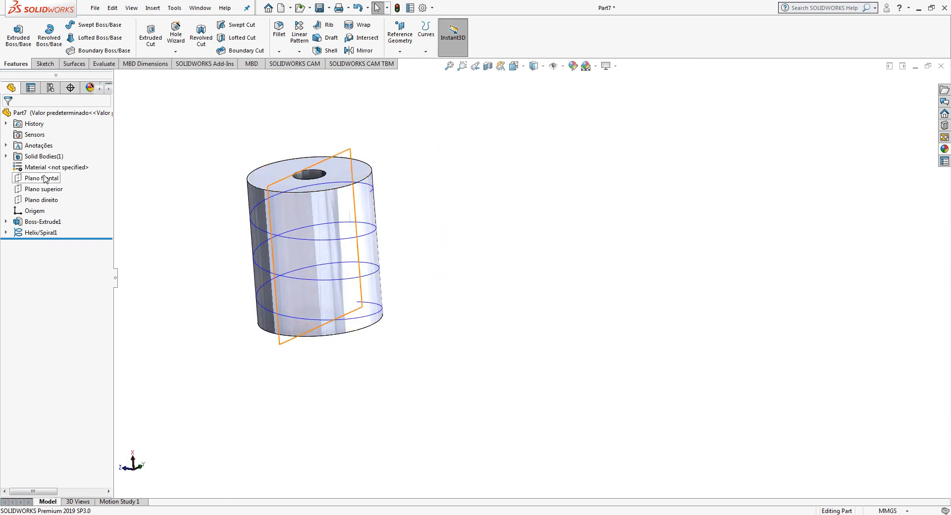
pyautogui.click(44, 179)
pyautogui.hotkey('ctrl', '8')
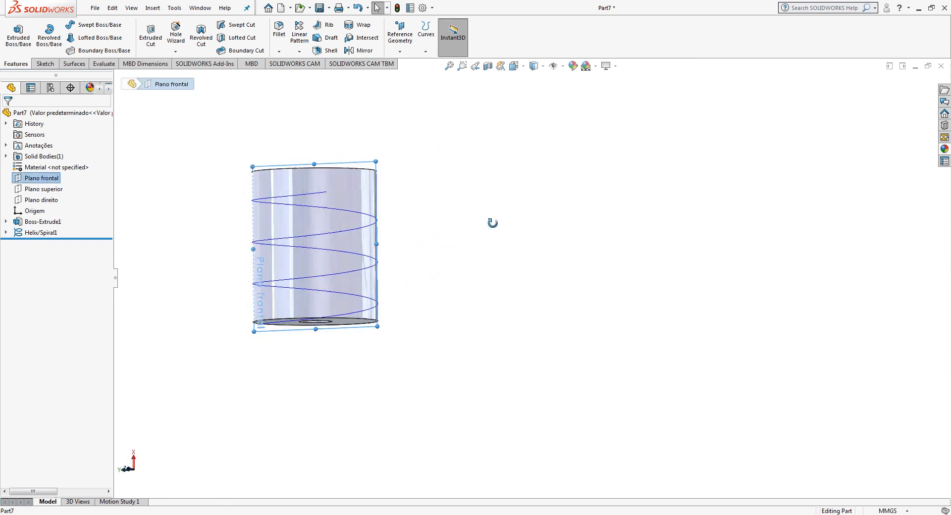
pyautogui.moveTo(515, 223); pyautogui.dragTo(528, 248, button='middle')
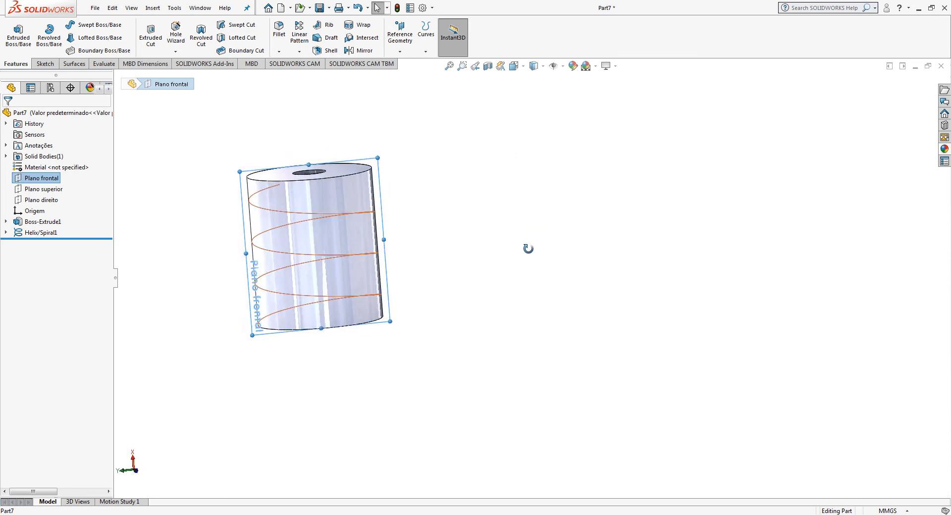
pyautogui.hotkey('ctrl', '8')
pyautogui.scroll(3, 528, 248)
pyautogui.scroll(-2, 447, 153)
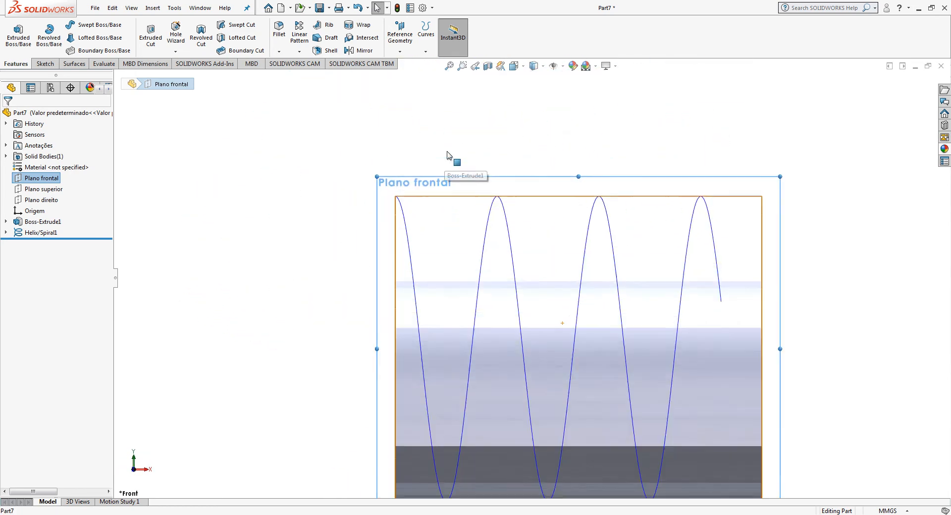
pyautogui.scroll(1, 490, 147)
pyautogui.scroll(-2, 488, 206)
pyautogui.click(43, 64)
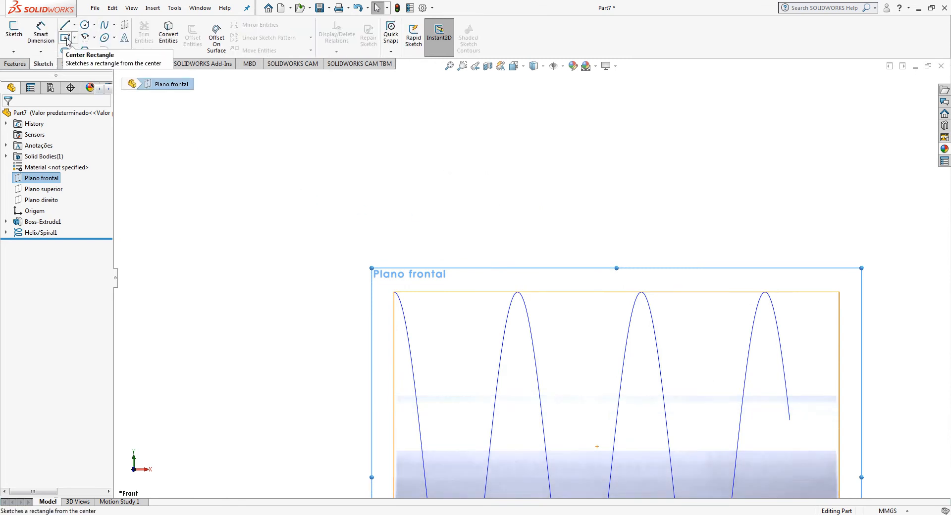
pyautogui.click(74, 37)
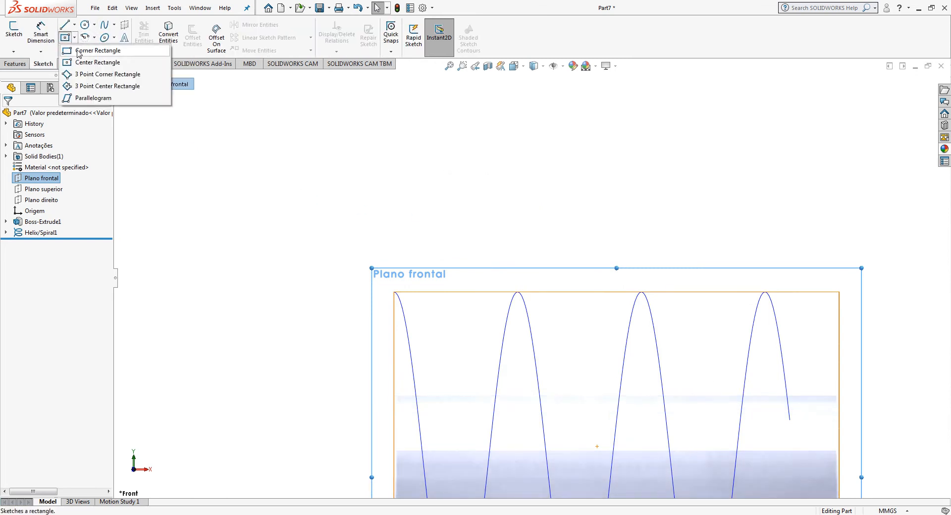
pyautogui.click(94, 50)
pyautogui.click(394, 292)
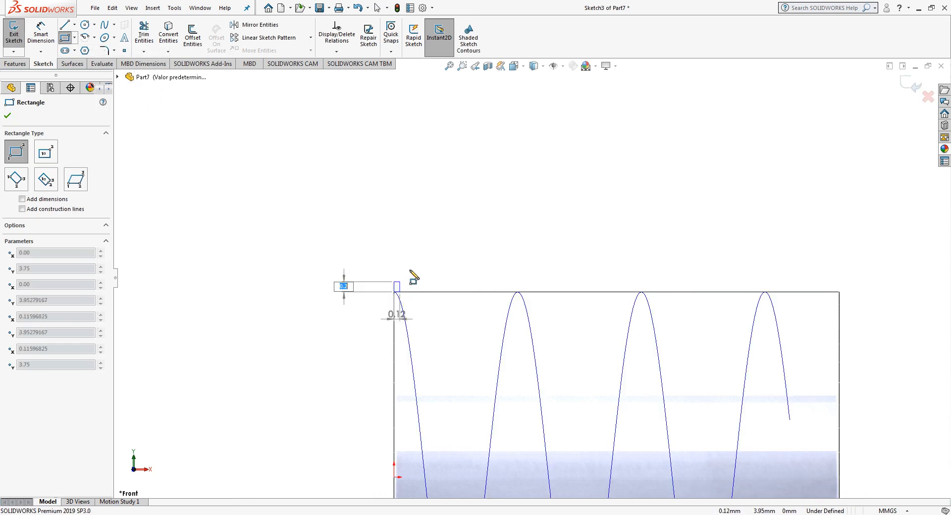
pyautogui.click(432, 242)
pyautogui.press('Escape')
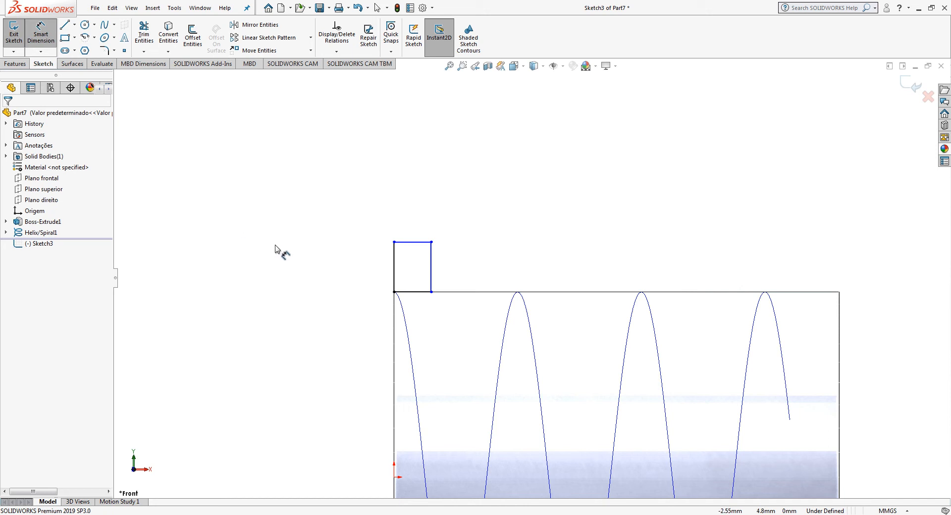
# Dimension the thread profile rectangle 1.75 mm high and 1 mm wide, and exit the sketch.
pyautogui.click(394, 255)
pyautogui.click(364, 262)
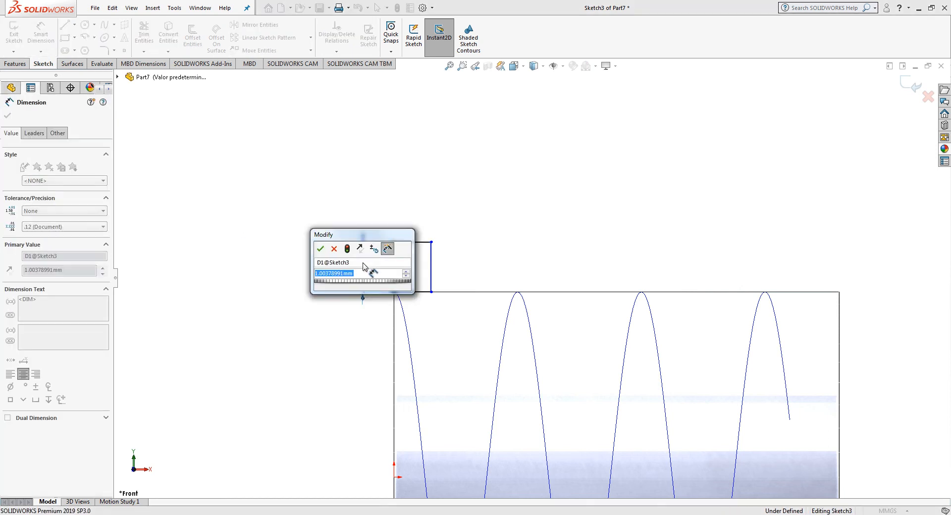
pyautogui.write('1,75')
pyautogui.press('Return')
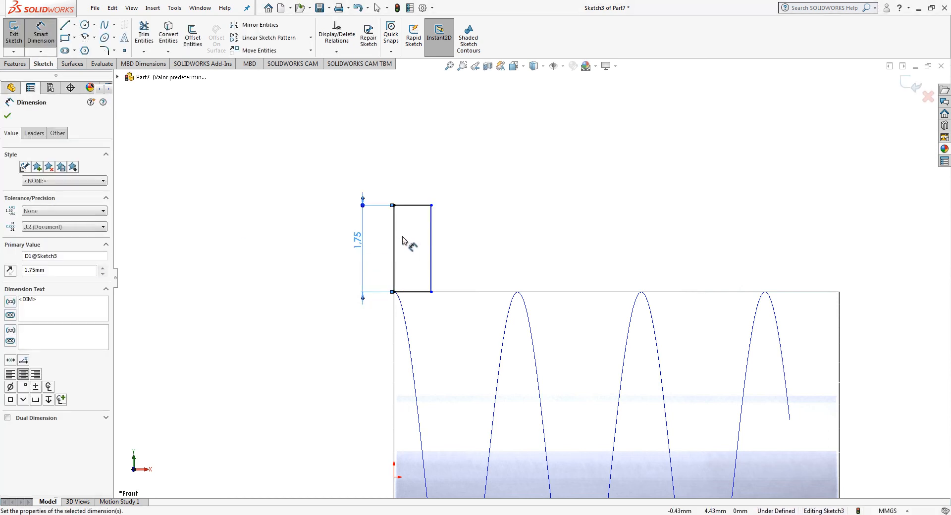
pyautogui.click(420, 203)
pyautogui.click(421, 175)
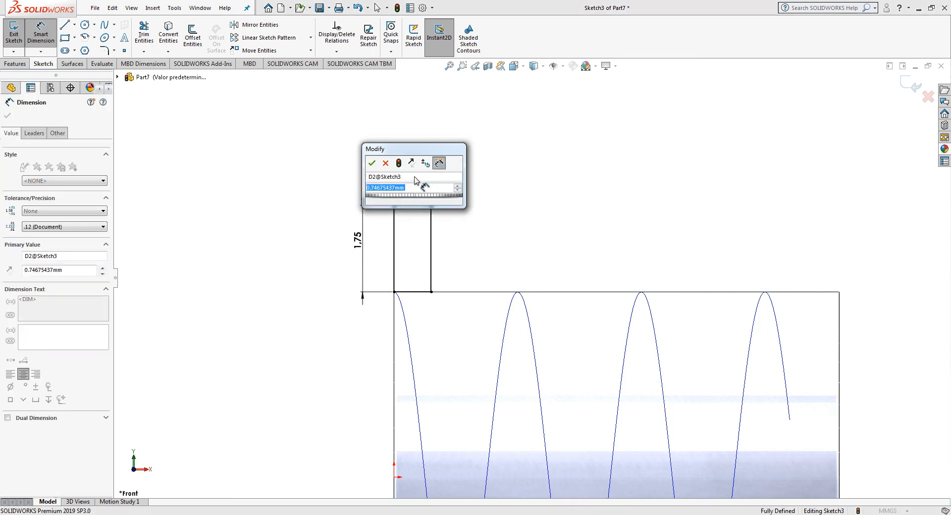
pyautogui.write('1')
pyautogui.press('Return')
pyautogui.click(914, 87)
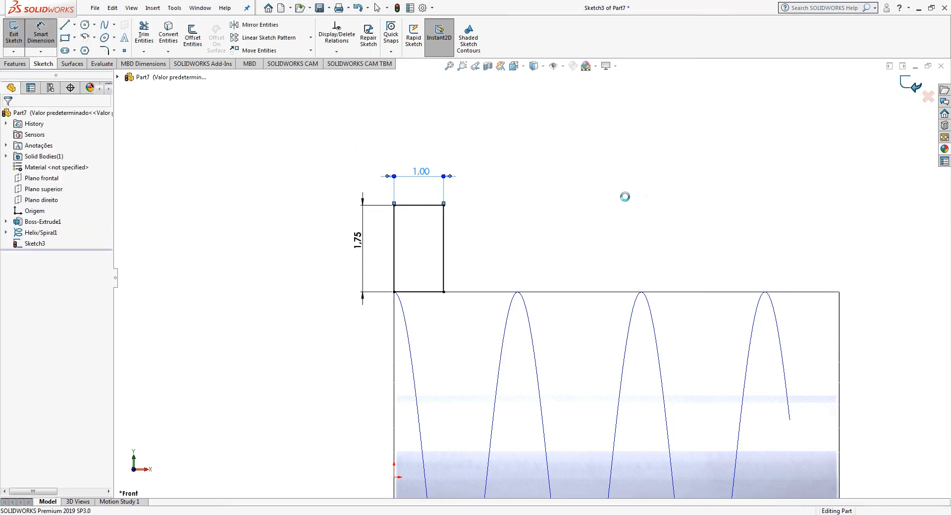
# Sweep the rectangle profile along the helix as a boss to form the worm thread, and hide the helix curve.
pyautogui.scroll(3, 684, 418)
pyautogui.moveTo(685, 419); pyautogui.dragTo(629, 448, button='middle')
pyautogui.scroll(4, 629, 451)
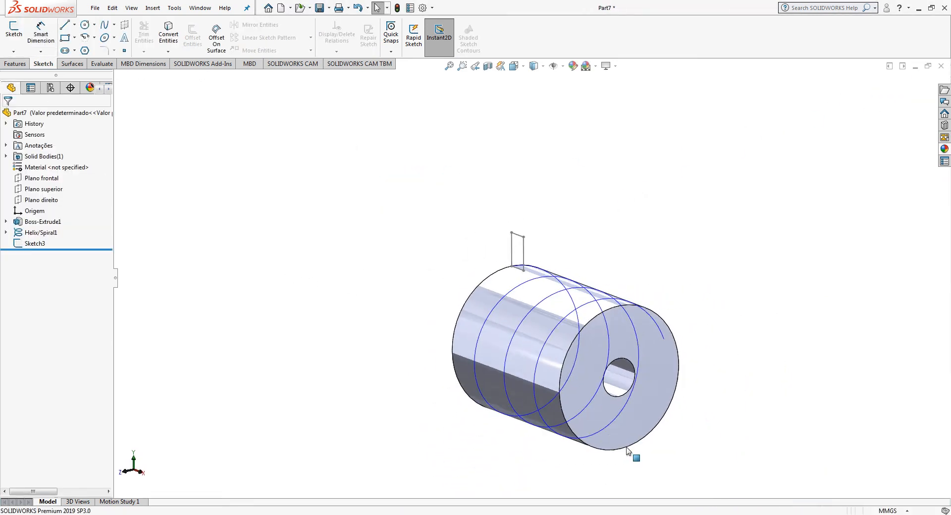
pyautogui.scroll(-2, 646, 384)
pyautogui.click(14, 65)
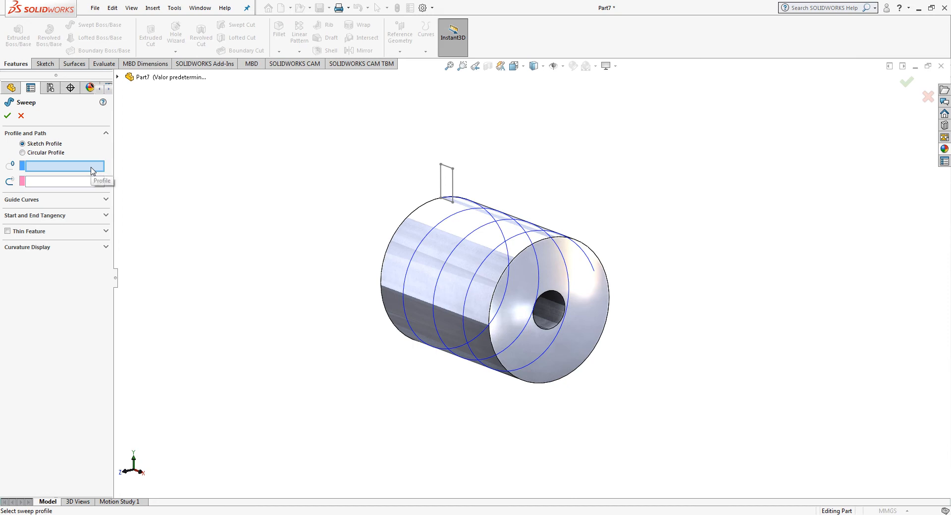
pyautogui.click(441, 174)
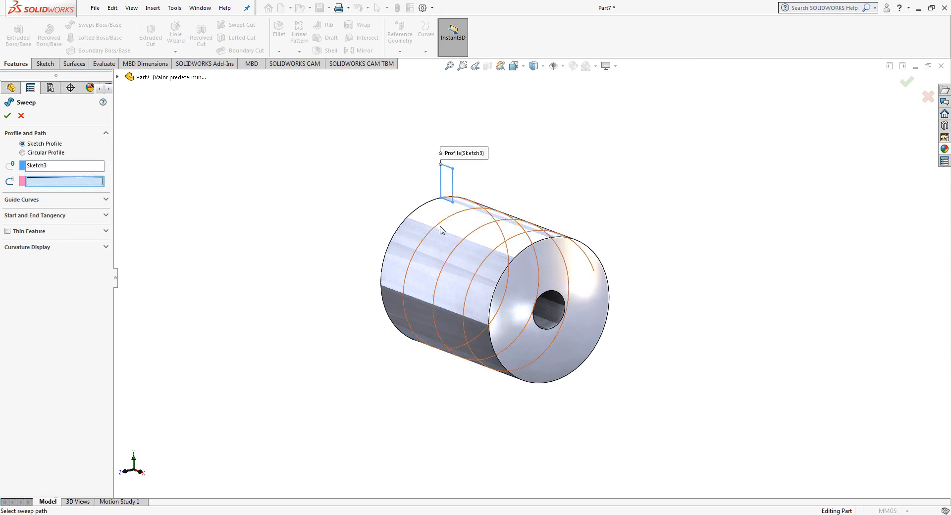
pyautogui.click(523, 224)
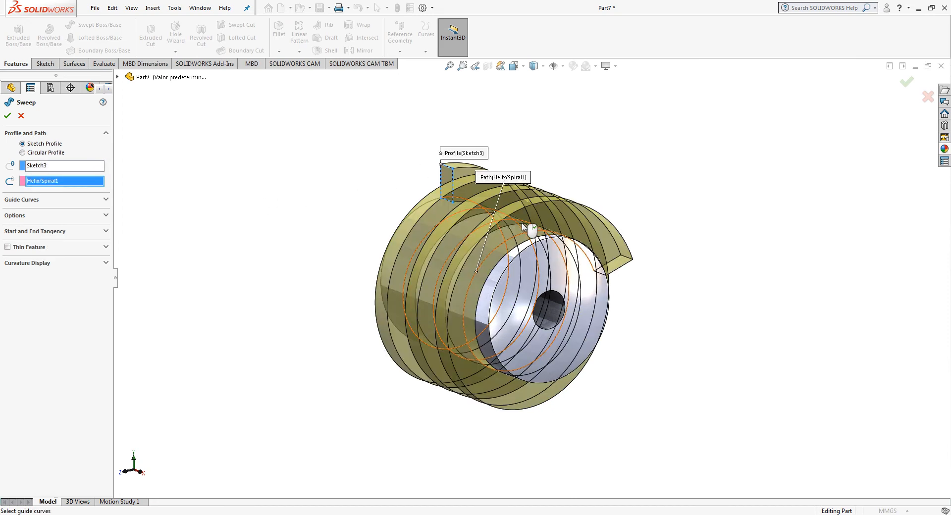
pyautogui.click(905, 85)
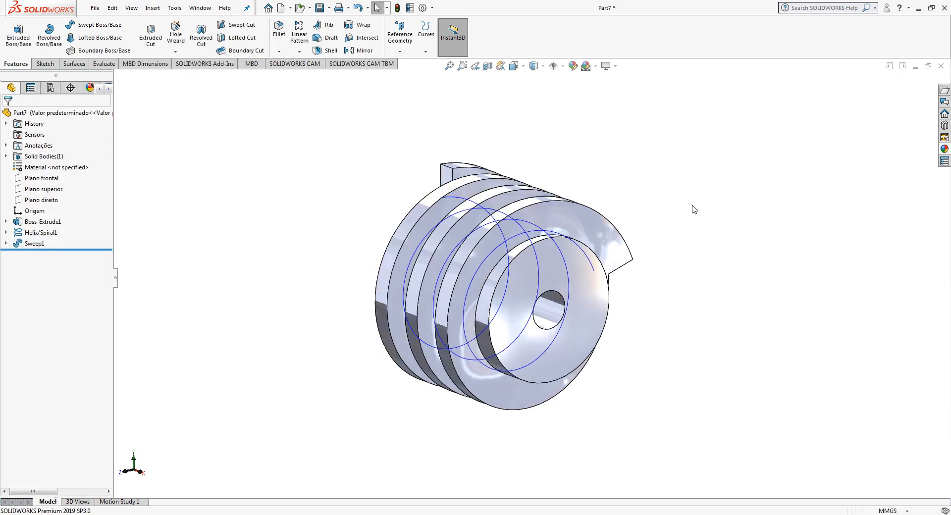
pyautogui.rightClick(36, 234)
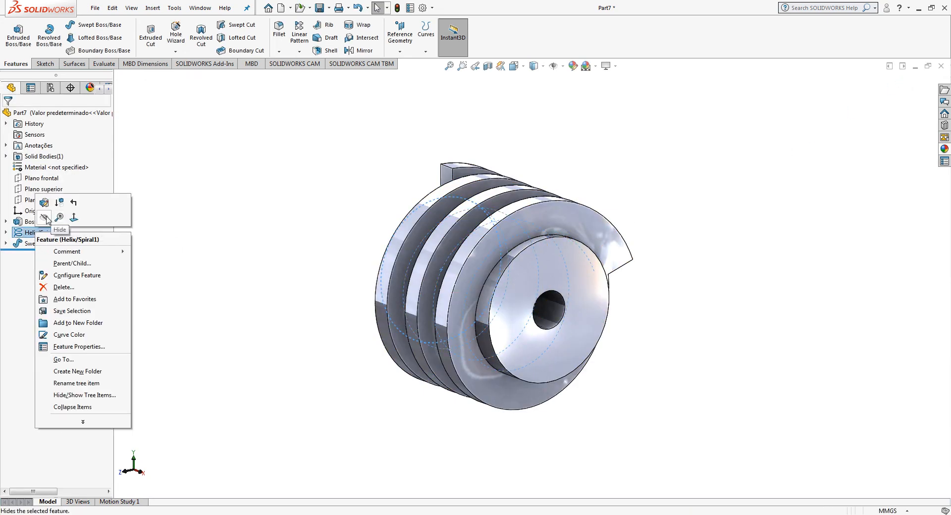
pyautogui.click(44, 218)
# Apply the polished steel metal appearance to the worm screw part.
pyautogui.click(944, 149)
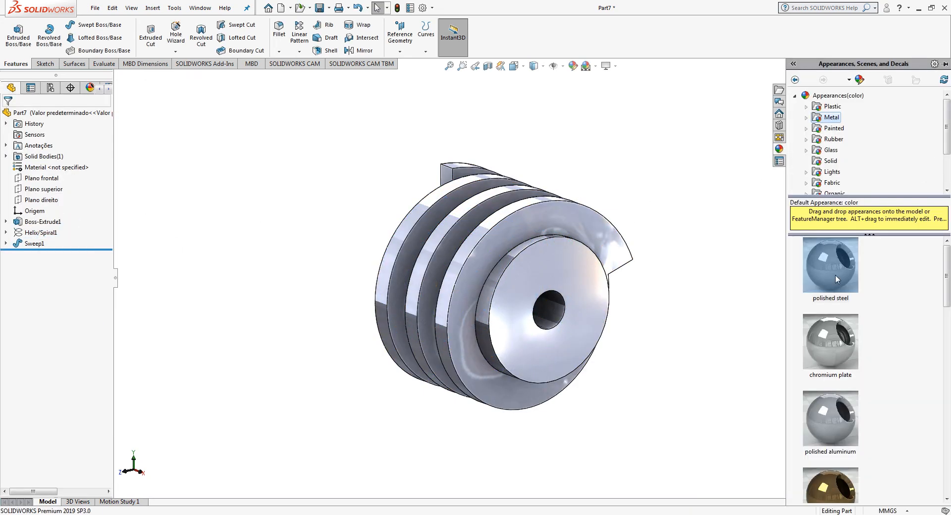
pyautogui.click(727, 275)
pyautogui.moveTo(705, 273); pyautogui.dragTo(628, 324, button='middle')
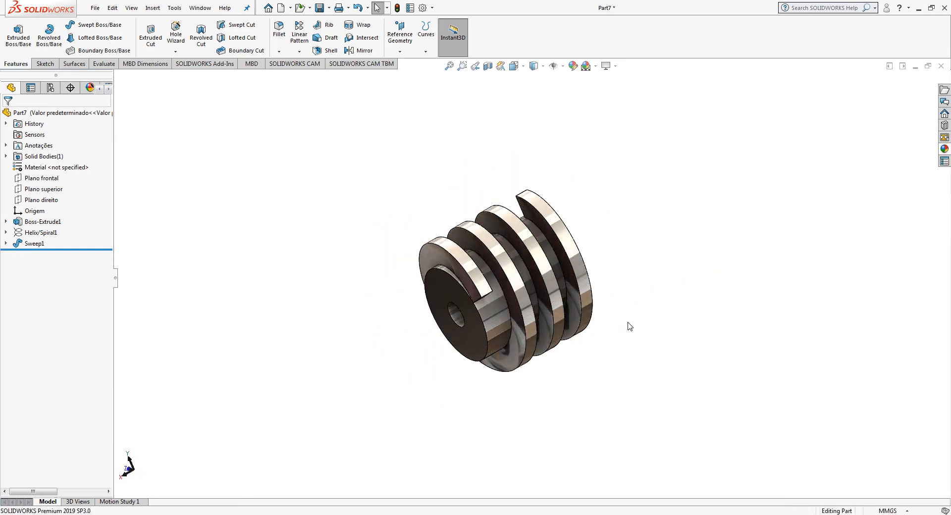